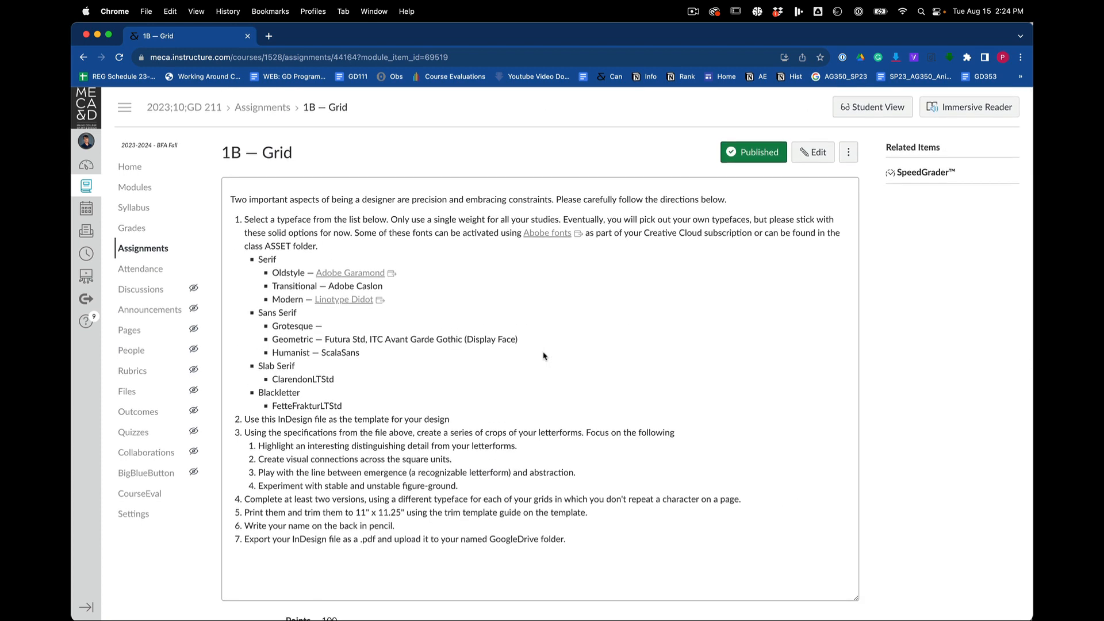
Open the 1A — Test Print assignment from the course's assignment list and download its linked InDesign template.
{"action": "left_click", "coordinate": [263, 107]}
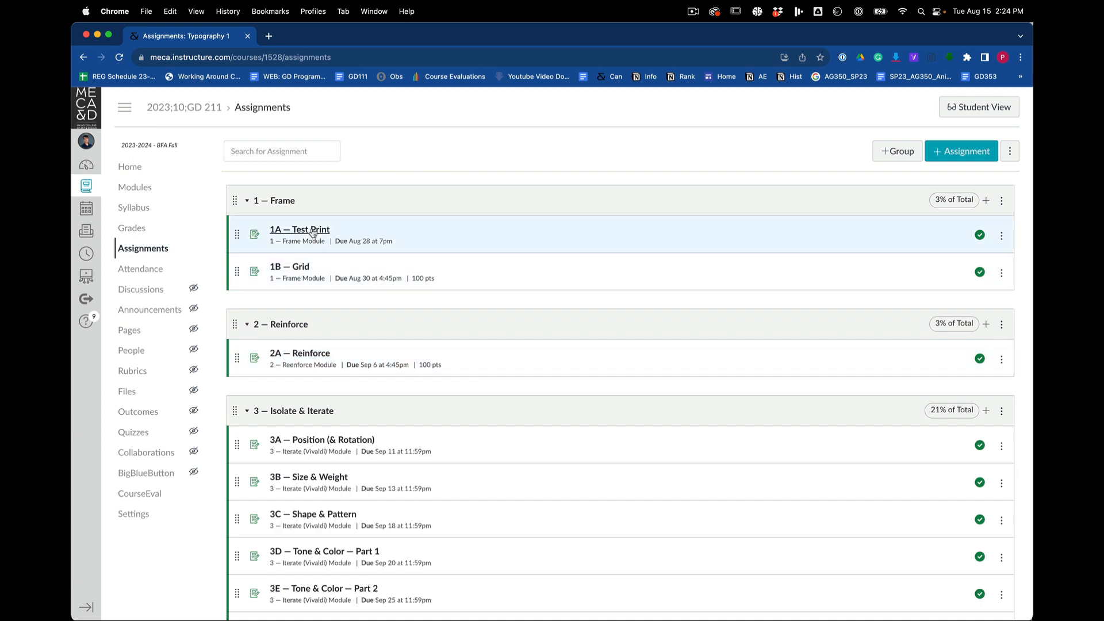
{"action": "left_click", "coordinate": [311, 230]}
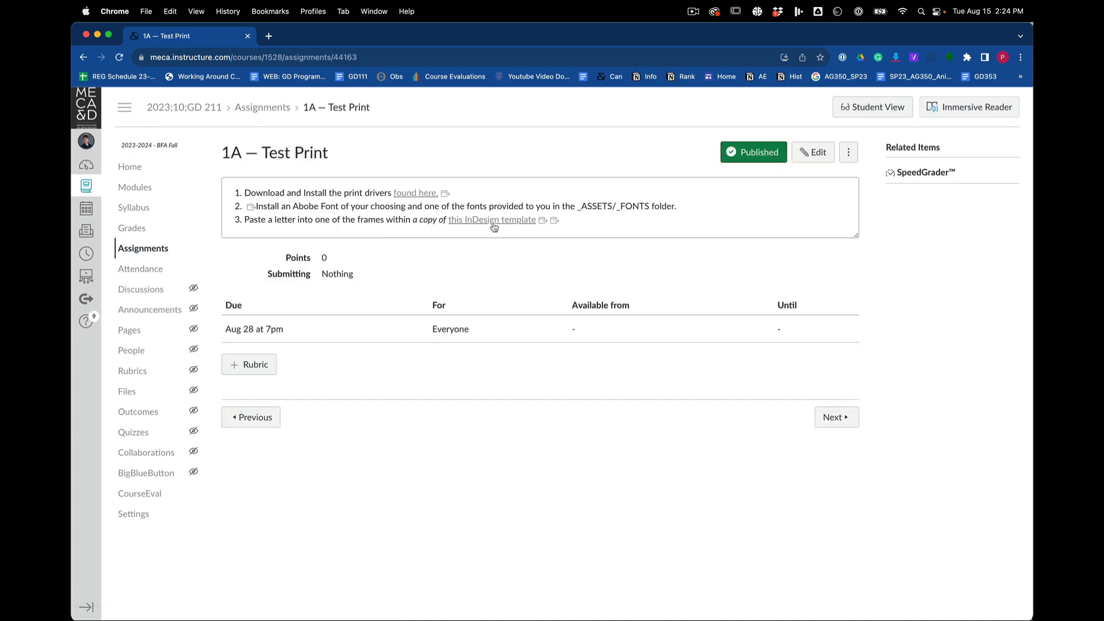
{"action": "left_click", "coordinate": [498, 220]}
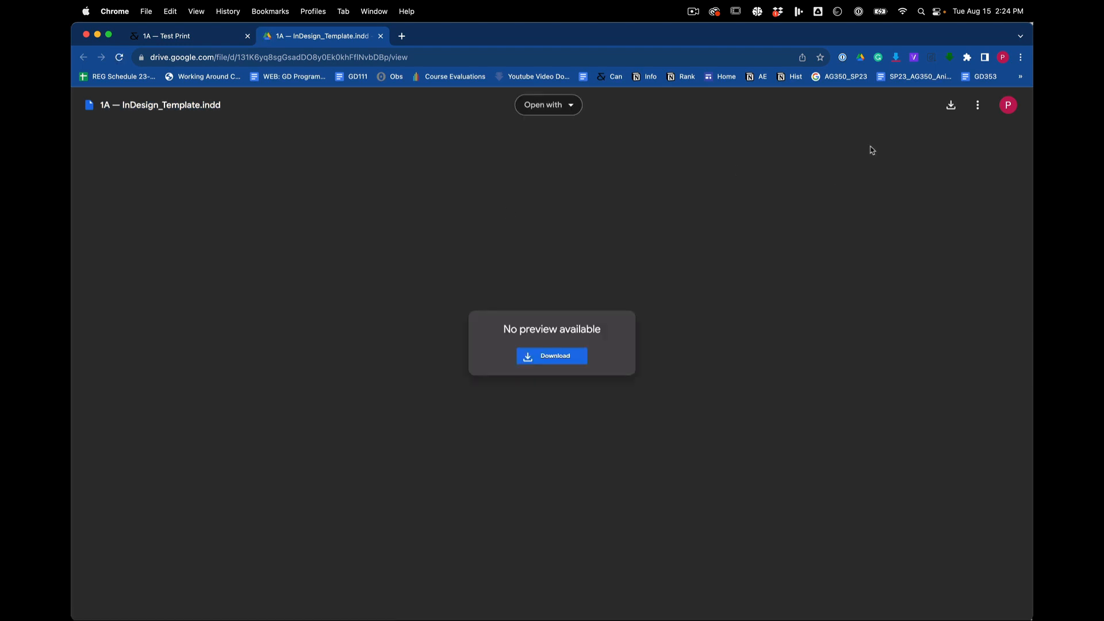
{"action": "left_click", "coordinate": [952, 106]}
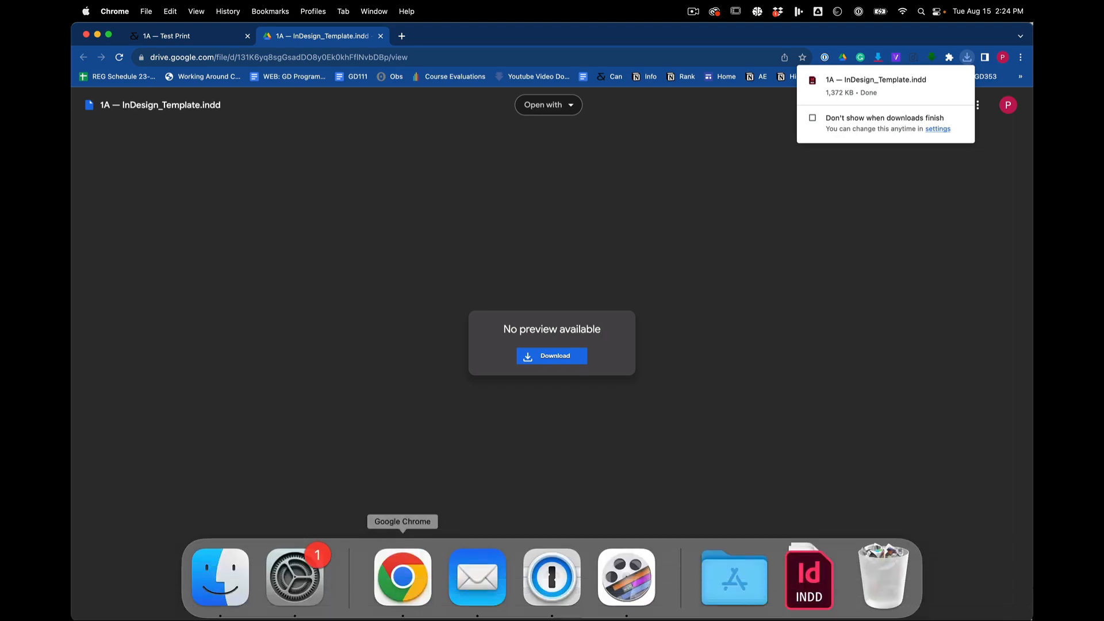
Reveal the downloaded 1A — InDesign_Template.indd in Finder, and enlarge the Downloads window and widen its sidebar.
{"action": "right_click", "coordinate": [874, 81]}
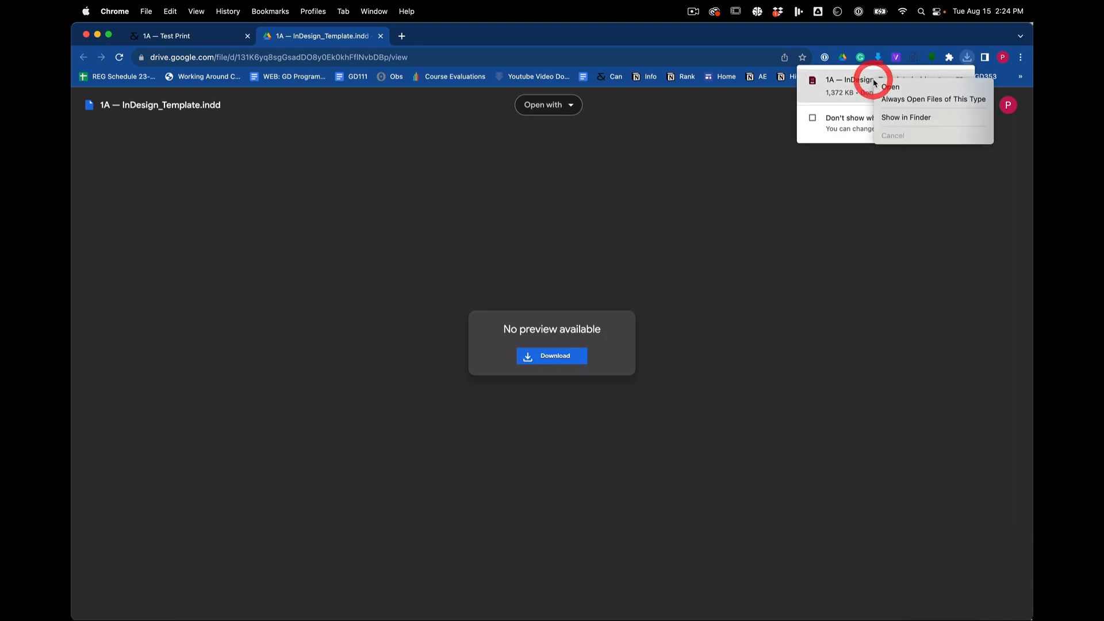
{"action": "left_click", "coordinate": [891, 118]}
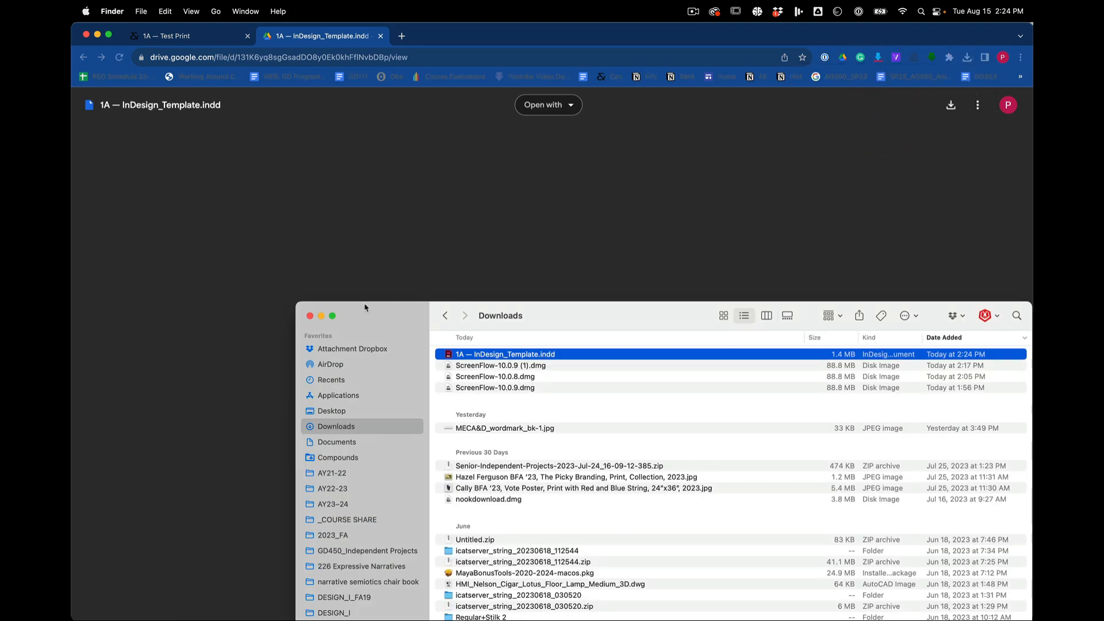
{"action": "left_click_drag", "start_coordinate": [364, 308], "coordinate": [253, 117]}
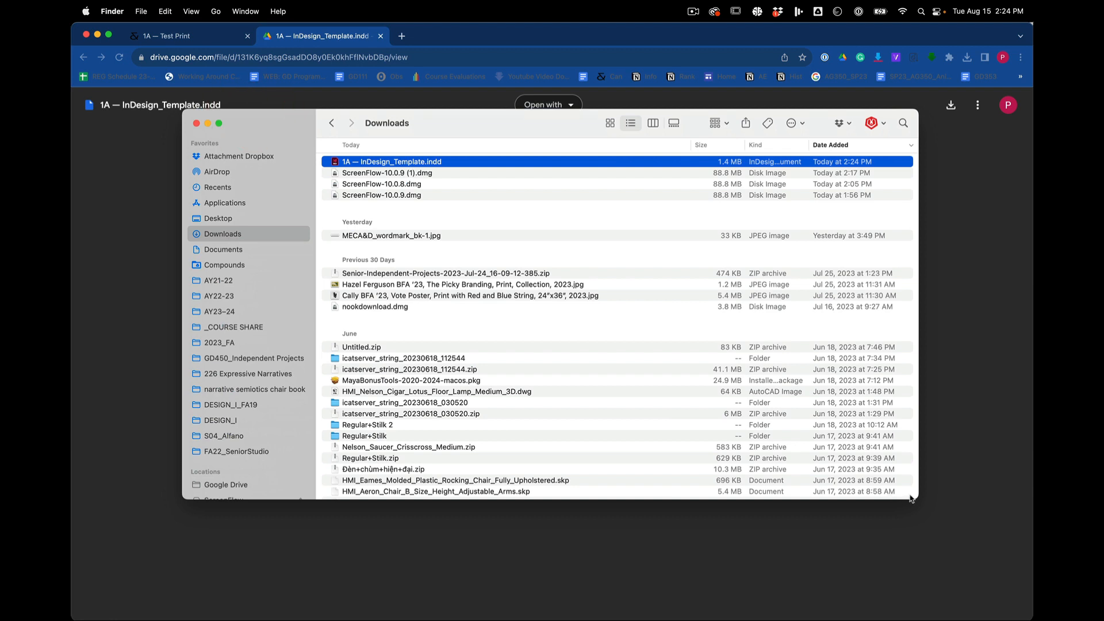
{"action": "left_click_drag", "start_coordinate": [917, 499], "coordinate": [926, 614]}
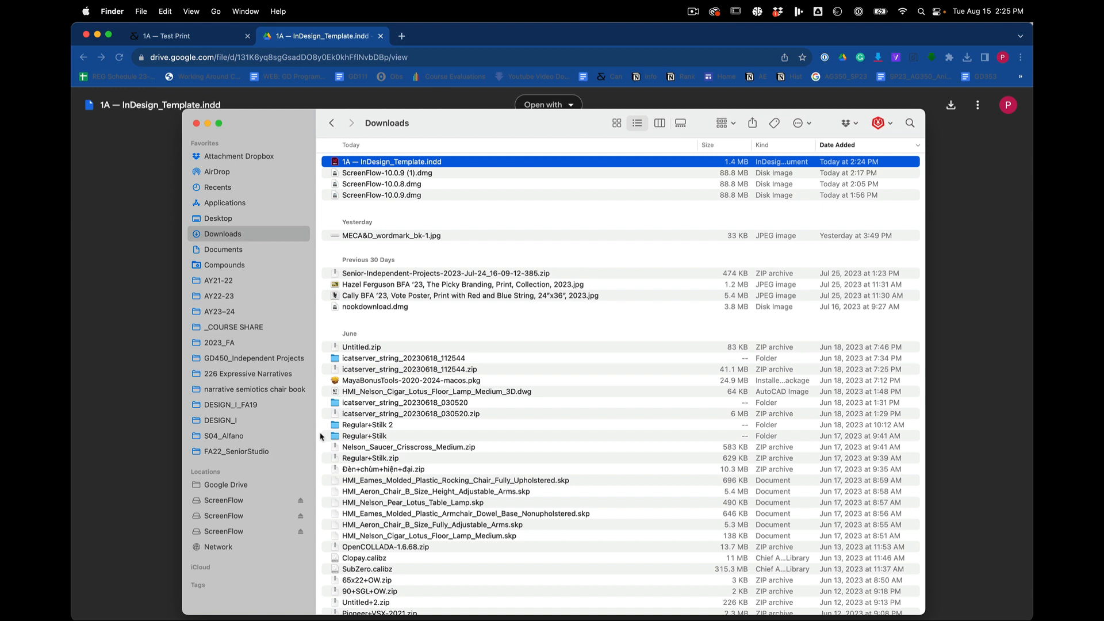
{"action": "left_click_drag", "start_coordinate": [314, 432], "coordinate": [372, 432]}
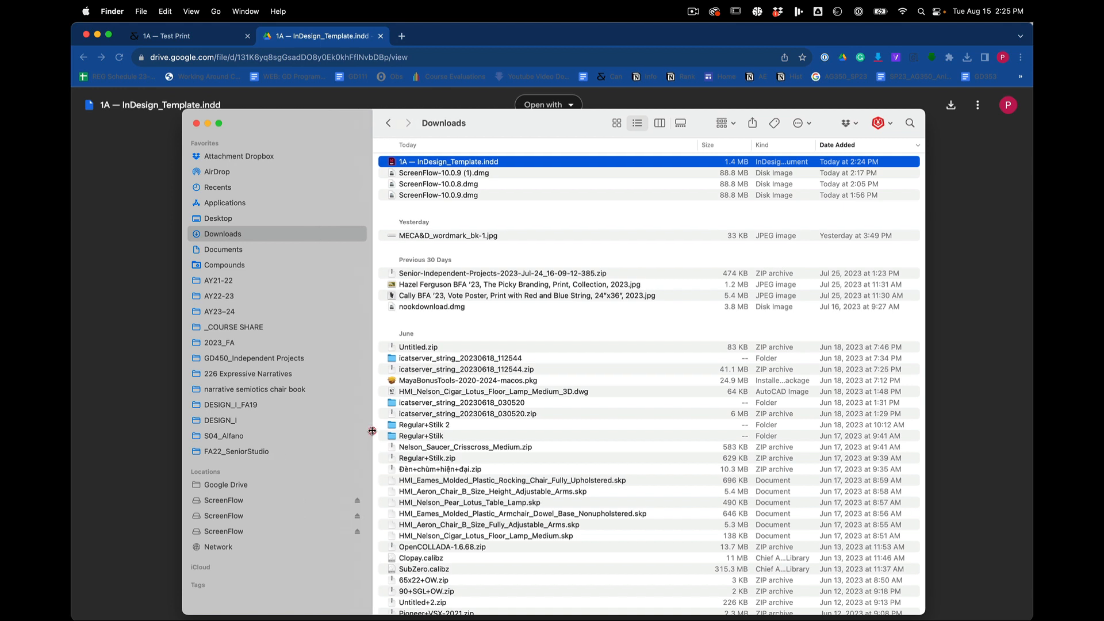
Show the 2023_FA folder in column view and widen its first column until the full names fit.
{"action": "left_click", "coordinate": [242, 342]}
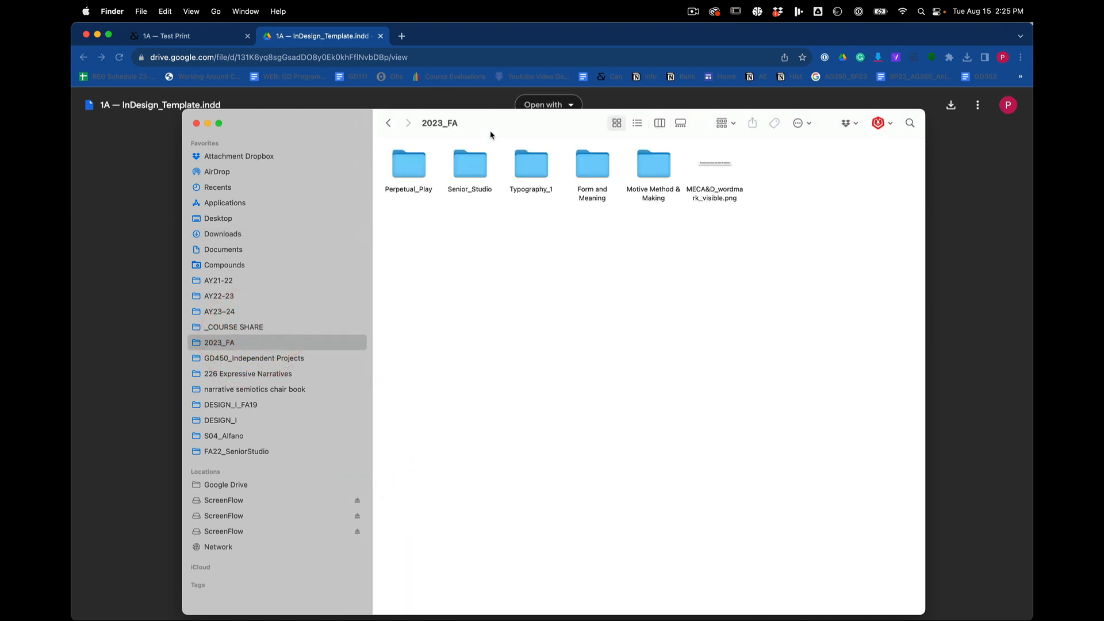
{"action": "left_click", "coordinate": [660, 123]}
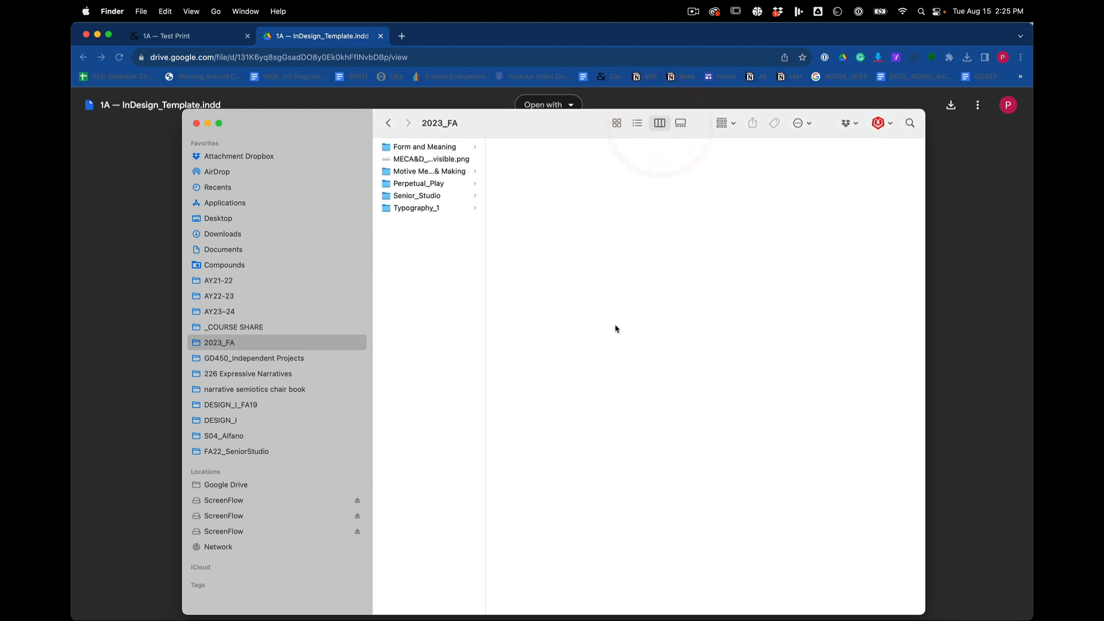
{"action": "left_click_drag", "start_coordinate": [486, 294], "coordinate": [577, 284]}
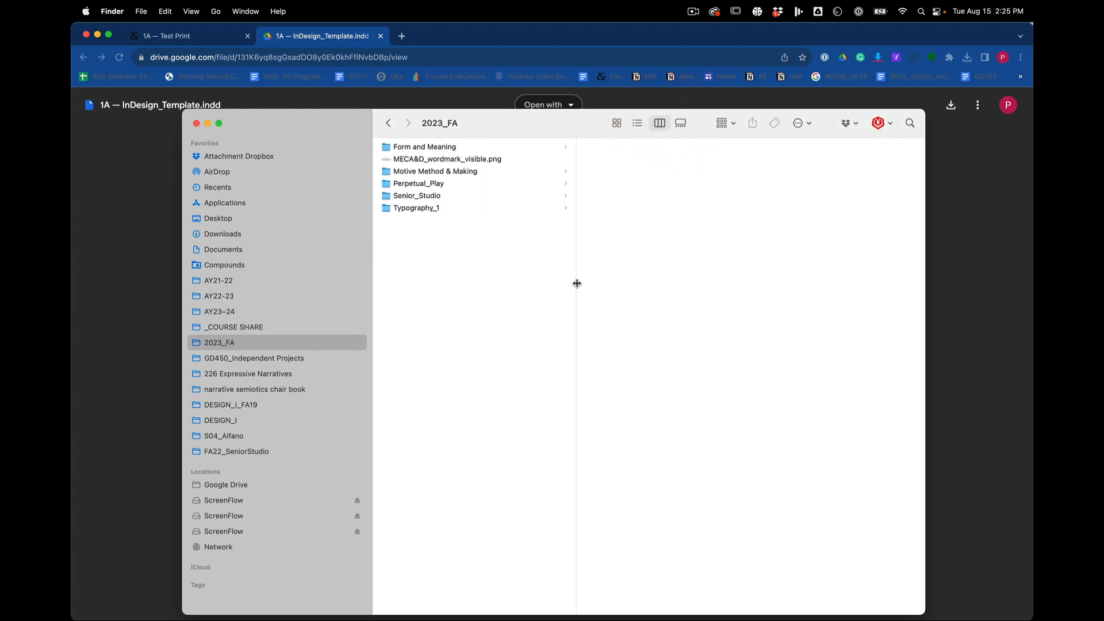
Look through the contents of the class folders inside 2023_FA.
{"action": "left_click", "coordinate": [443, 148]}
{"action": "left_click", "coordinate": [440, 171]}
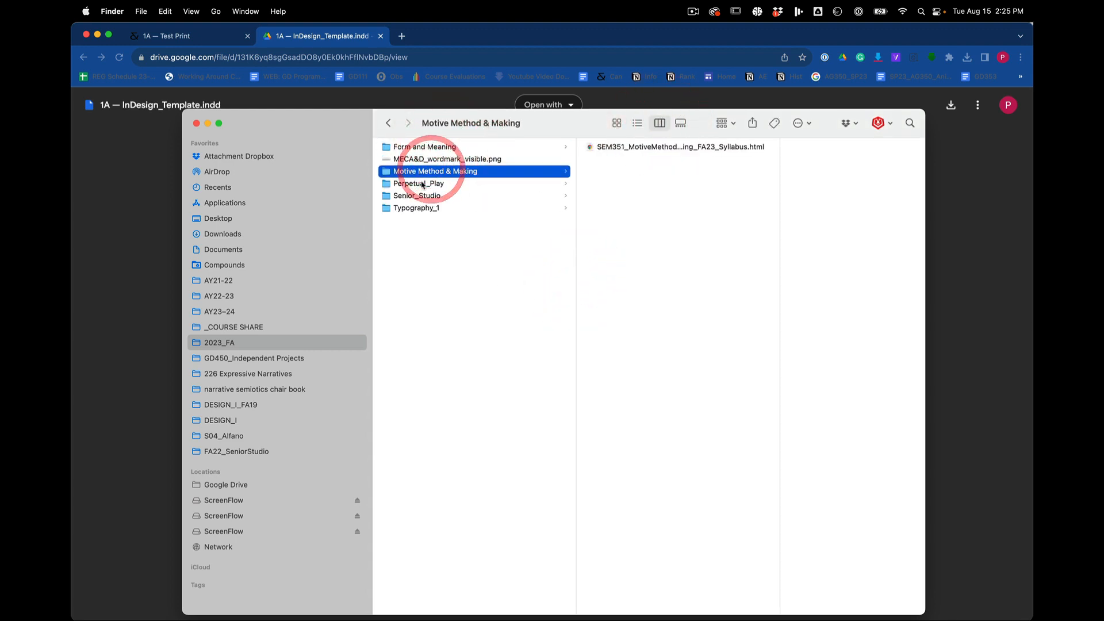
{"action": "left_click", "coordinate": [421, 182]}
{"action": "left_click", "coordinate": [419, 195]}
{"action": "left_click", "coordinate": [413, 208]}
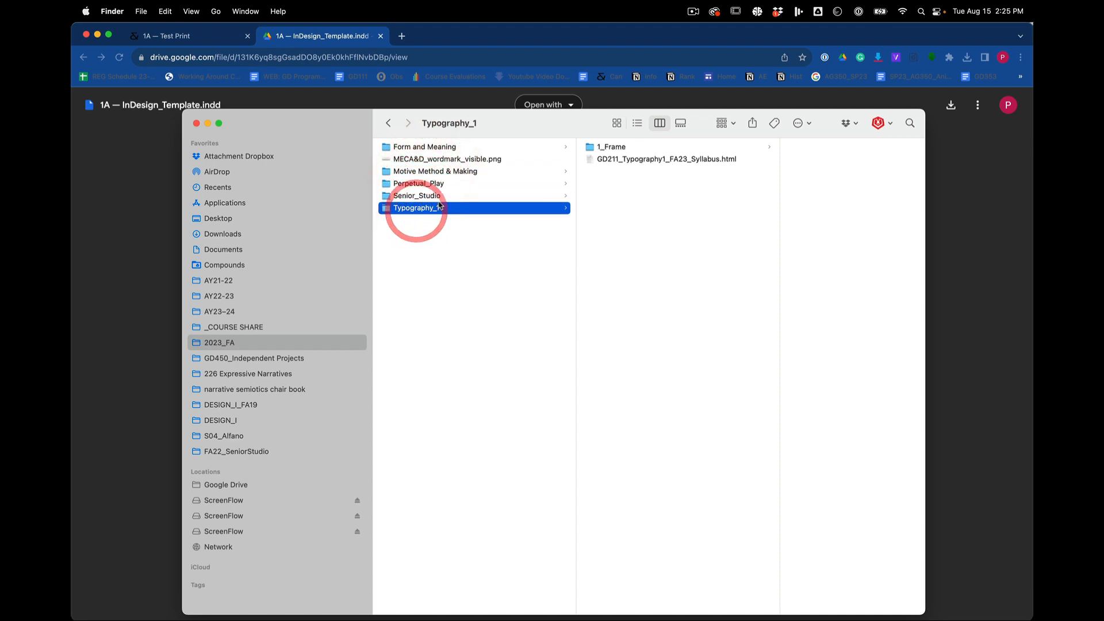
{"action": "left_click", "coordinate": [439, 196]}
{"action": "left_click", "coordinate": [437, 184]}
{"action": "left_click", "coordinate": [440, 170]}
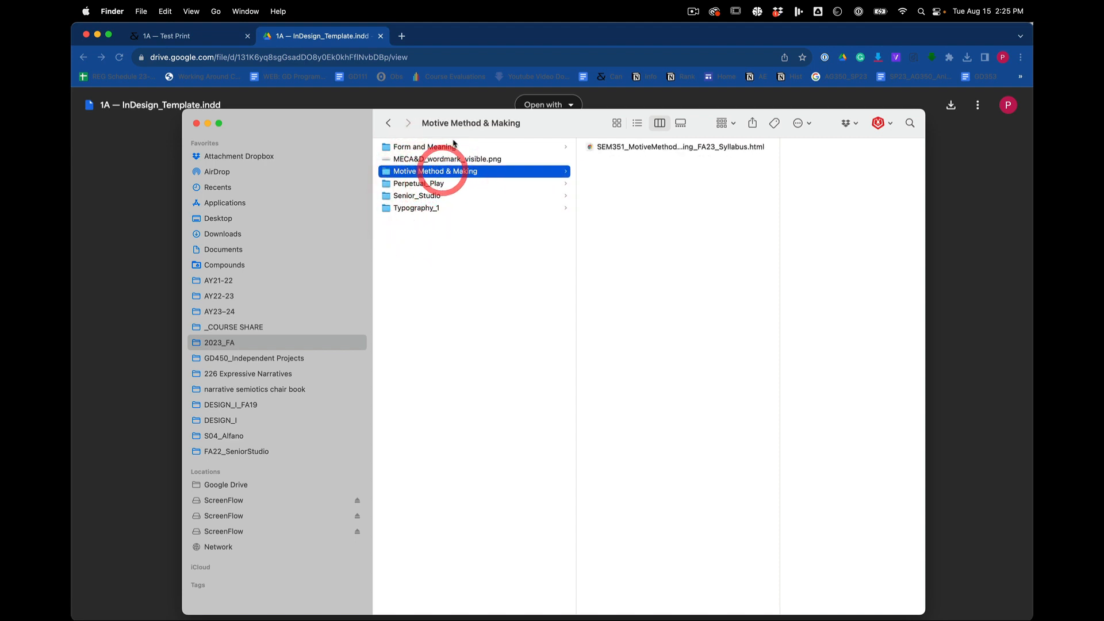
{"action": "left_click", "coordinate": [453, 145]}
{"action": "left_click", "coordinate": [442, 171]}
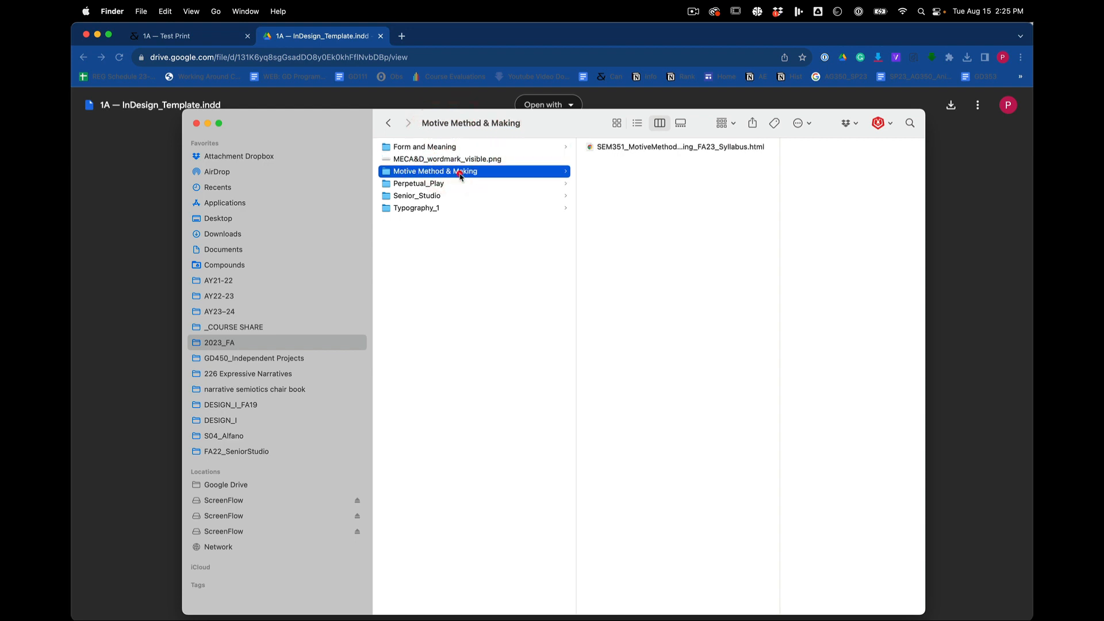
{"action": "left_click", "coordinate": [449, 184]}
{"action": "left_click", "coordinate": [444, 196]}
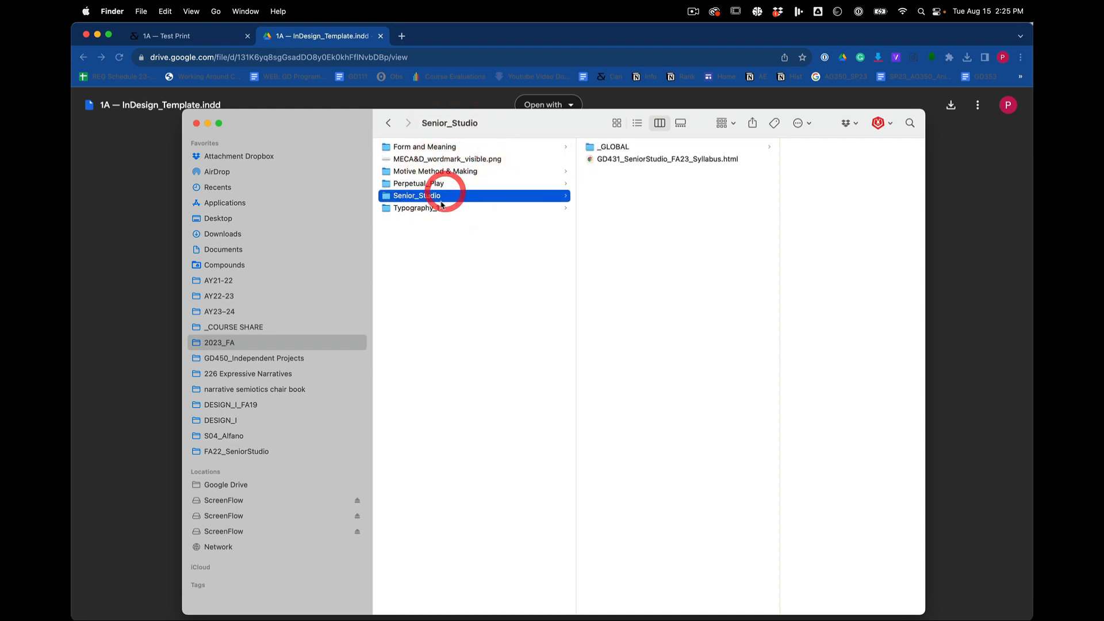
Open the 1_Frame folder inside Typography_1 and reposition the Finder window to make room for another.
{"action": "left_click", "coordinate": [440, 206]}
{"action": "left_click", "coordinate": [634, 147]}
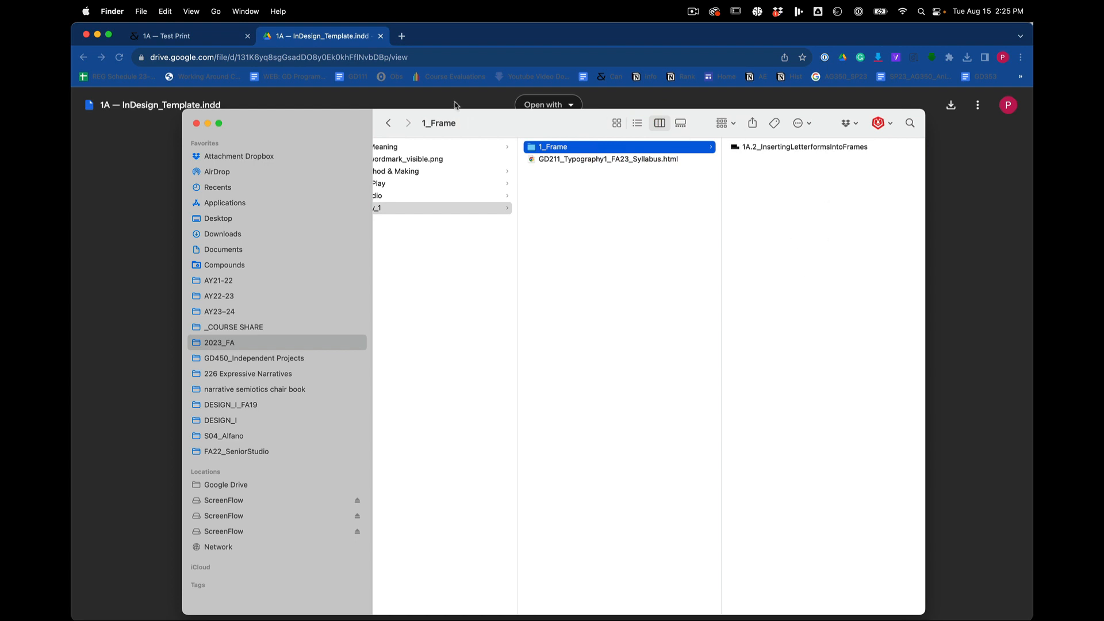
{"action": "left_click_drag", "start_coordinate": [297, 118], "coordinate": [251, 93]}
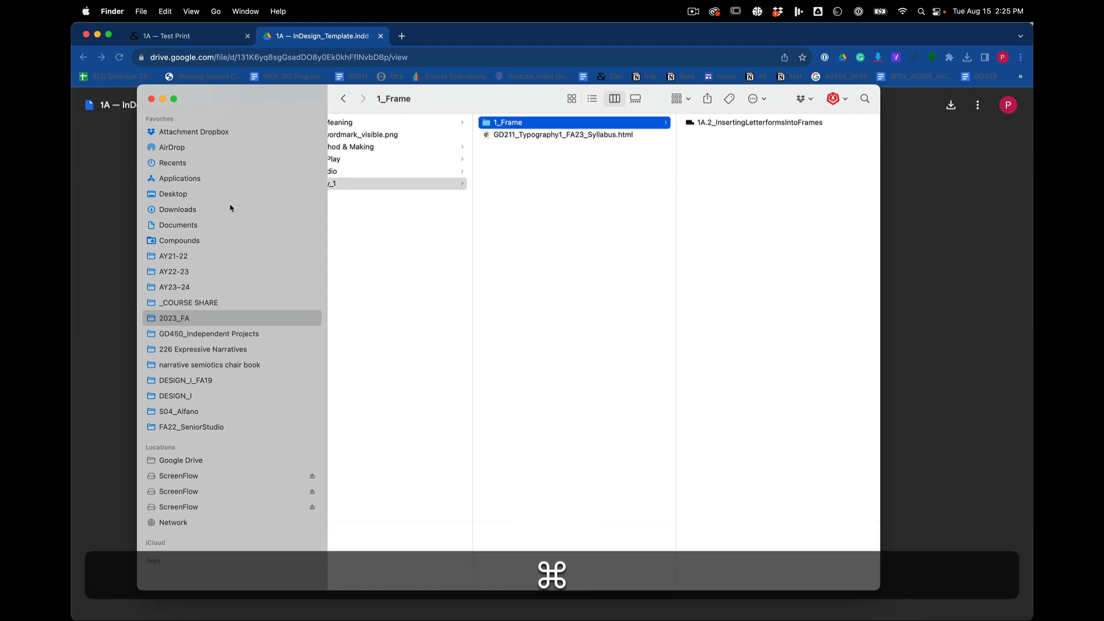
Move 1A — InDesign_Template.indd from Downloads, shown in a second Finder window, into the 1_Frame folder and open it in InDesign.
{"action": "key", "text": "super+n"}
{"action": "left_click_drag", "start_coordinate": [294, 213], "coordinate": [396, 264]}
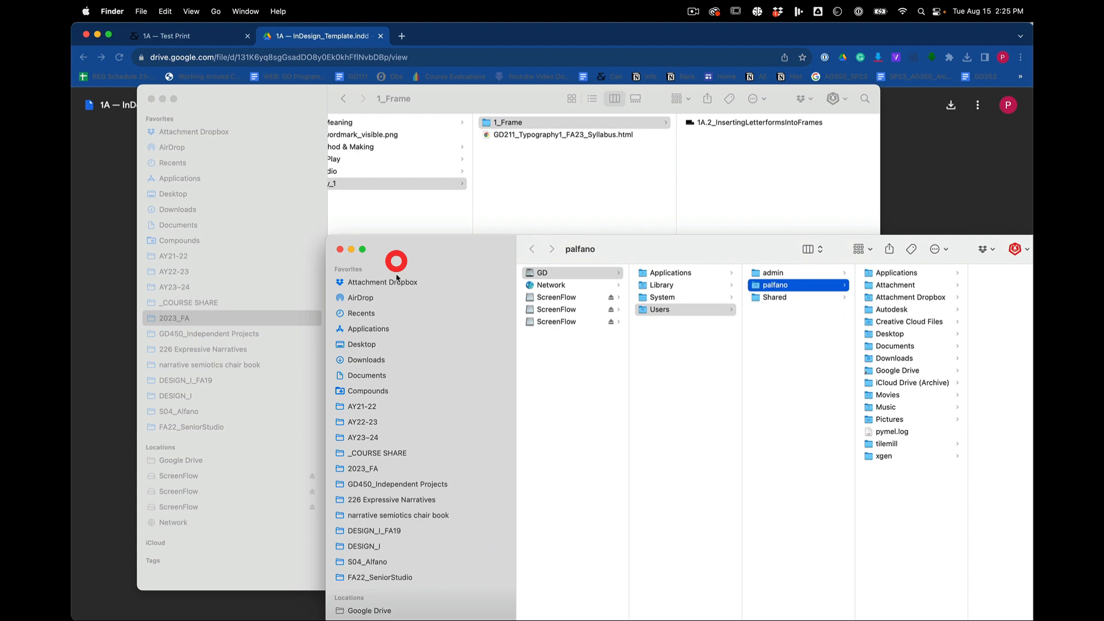
{"action": "left_click", "coordinate": [366, 360]}
{"action": "left_click_drag", "start_coordinate": [575, 288], "coordinate": [760, 190]}
{"action": "left_click", "coordinate": [594, 177]}
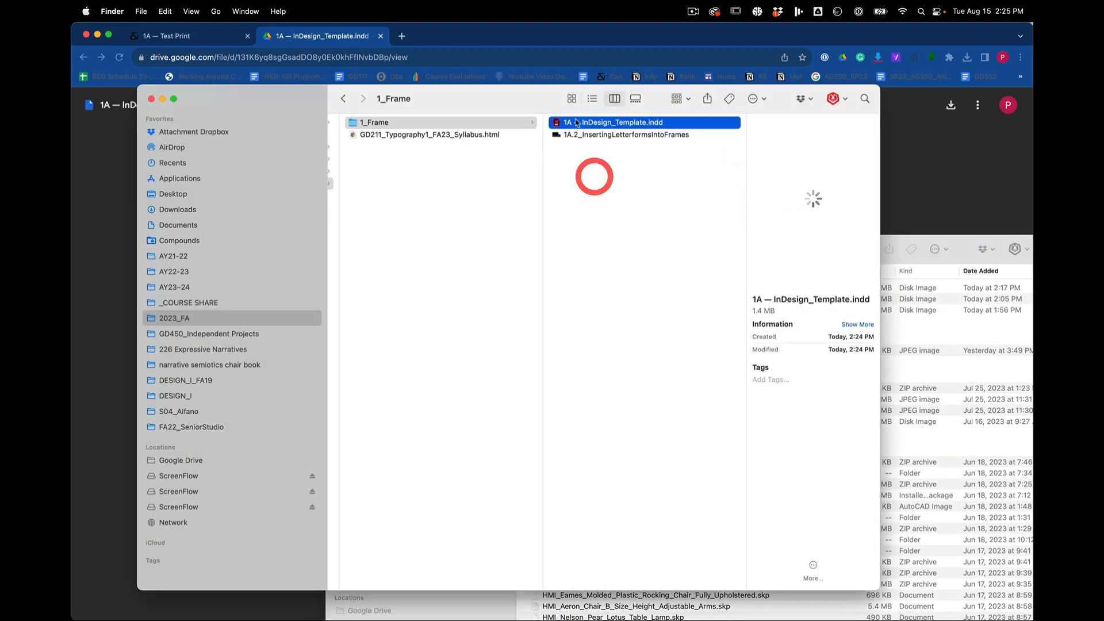
{"action": "double_click", "coordinate": [556, 124]}
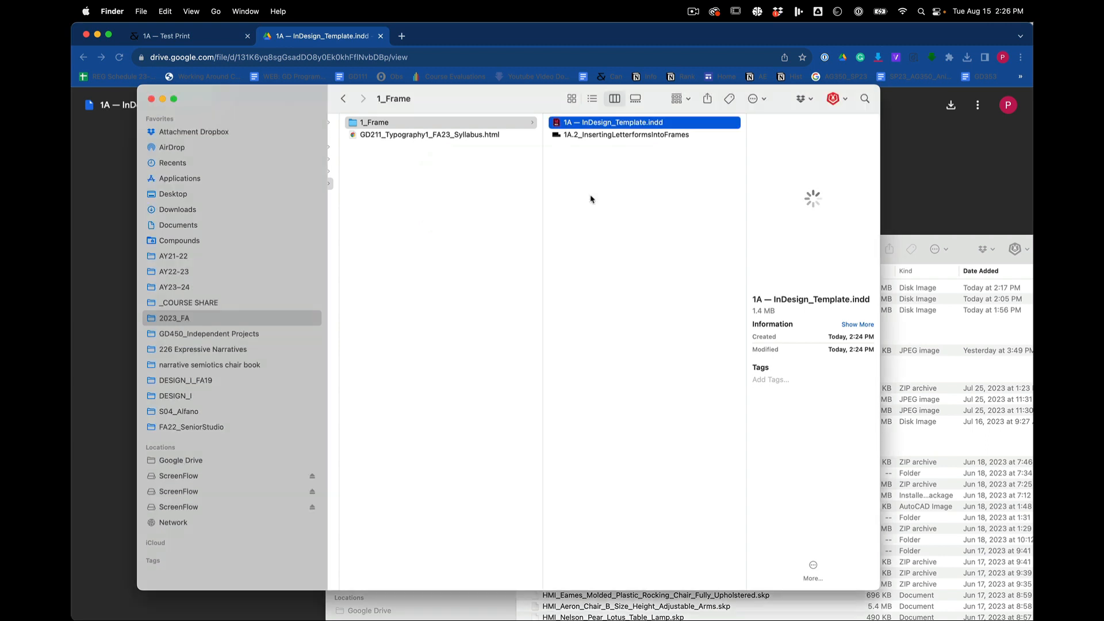
{"action": "double_click", "coordinate": [555, 122]}
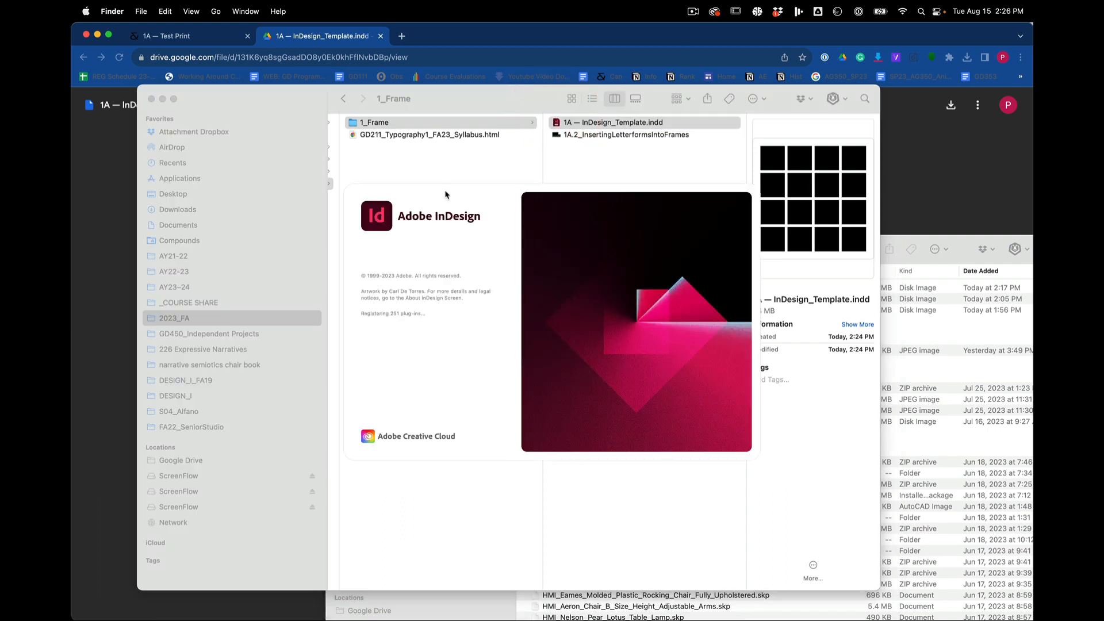
Review the installed desktop apps in Creative Cloud, including the update status of InDesign, and close the Creative Cloud window.
{"action": "left_click", "coordinate": [714, 11]}
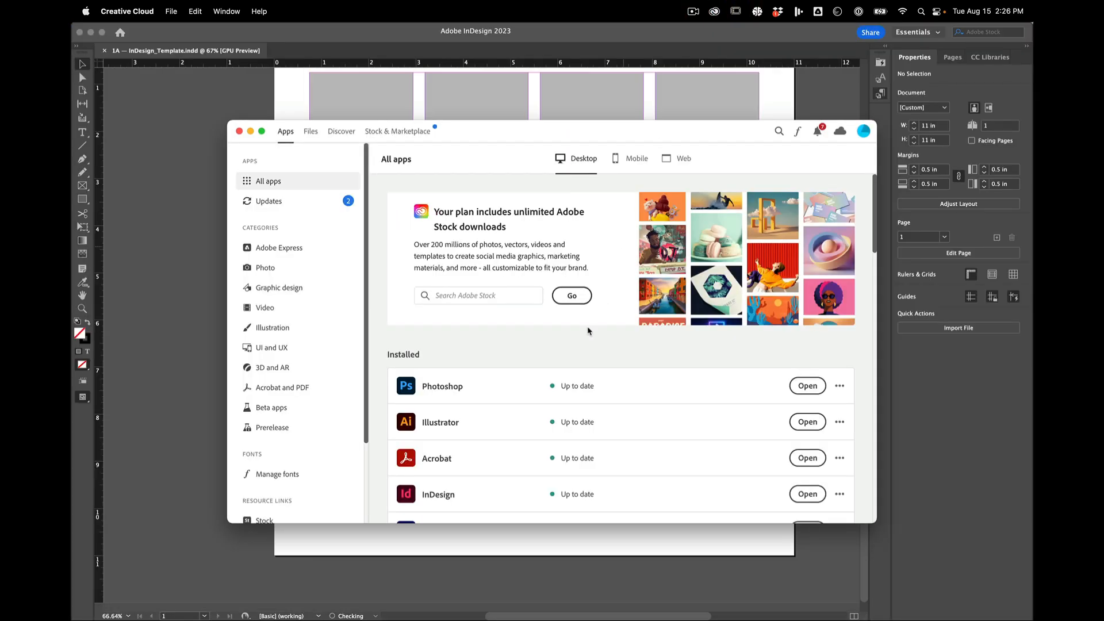
{"action": "scroll", "coordinate": [588, 331], "scroll_direction": "down", "scroll_amount": 2}
{"action": "scroll", "coordinate": [588, 331], "scroll_direction": "up", "scroll_amount": 2}
{"action": "left_click", "coordinate": [585, 159]}
{"action": "scroll", "coordinate": [534, 431], "scroll_direction": "down", "scroll_amount": 3}
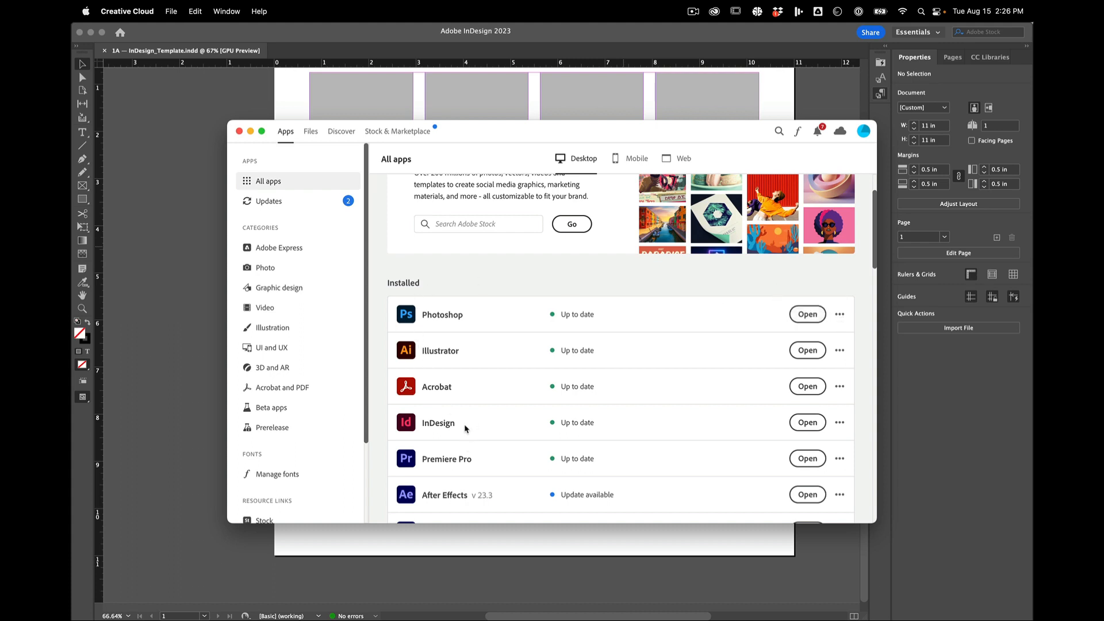
{"action": "scroll", "coordinate": [466, 429], "scroll_direction": "down", "scroll_amount": 1}
{"action": "scroll", "coordinate": [466, 471], "scroll_direction": "down", "scroll_amount": 10}
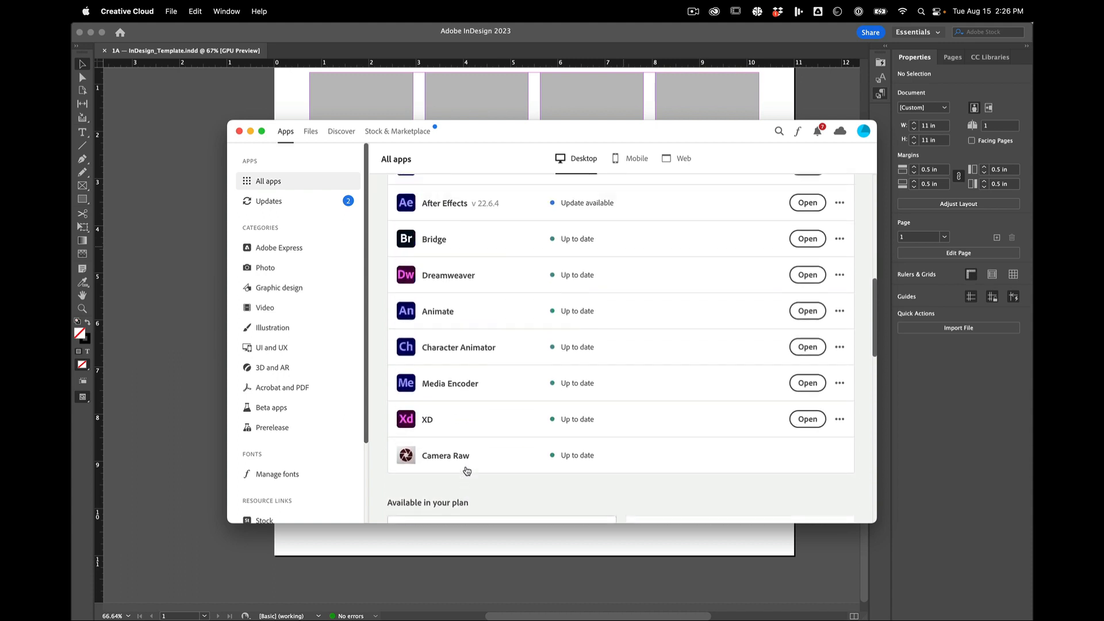
{"action": "scroll", "coordinate": [466, 471], "scroll_direction": "up", "scroll_amount": 5}
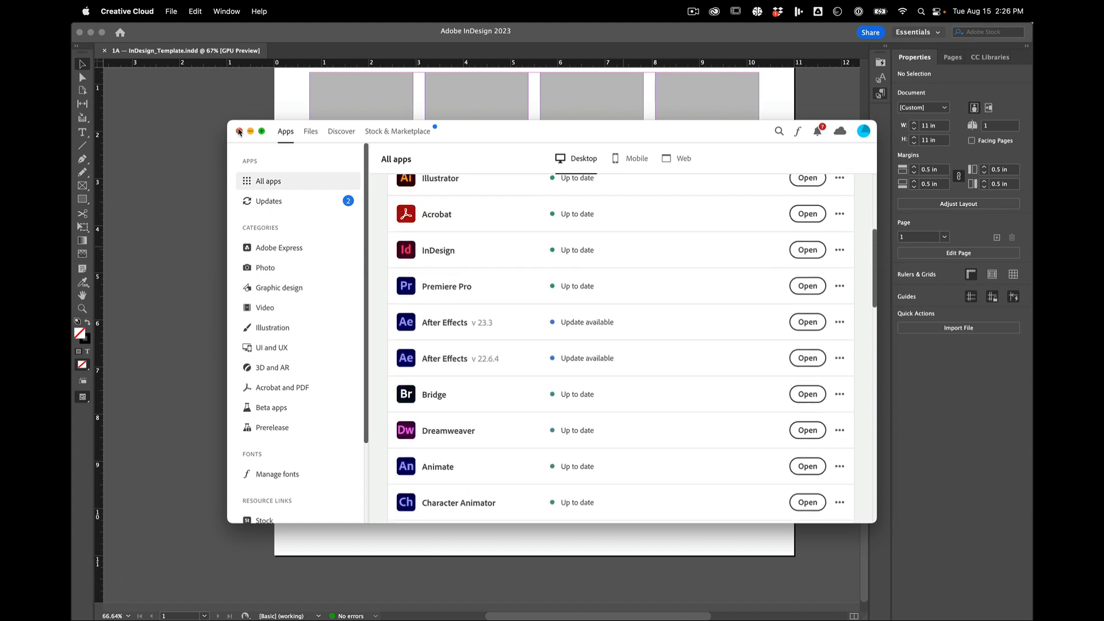
{"action": "left_click", "coordinate": [239, 131]}
Examine the square frames of the template's grid by selecting several of them individually, and clear the selection.
{"action": "scroll", "coordinate": [185, 174], "scroll_direction": "down", "scroll_amount": 3}
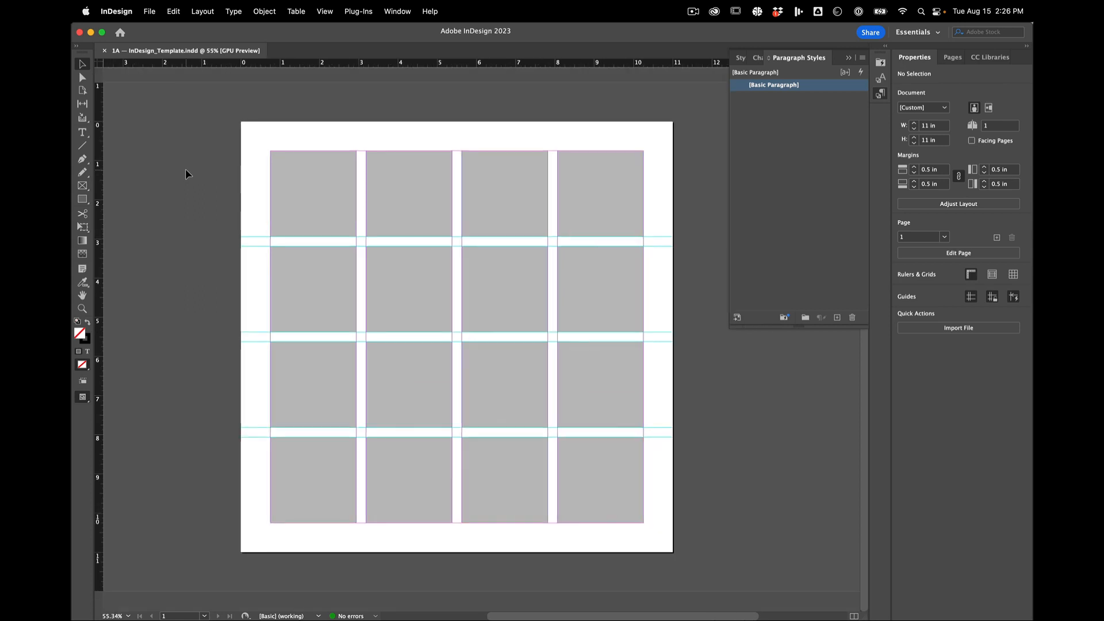
{"action": "scroll", "coordinate": [232, 213], "scroll_direction": "left", "scroll_amount": 2}
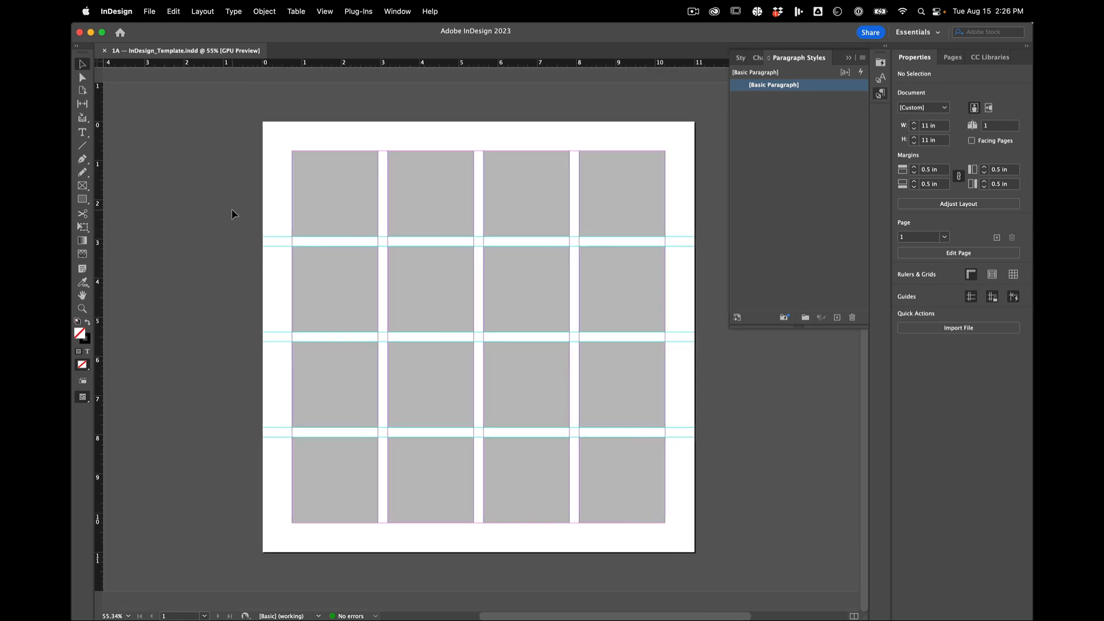
{"action": "left_click", "coordinate": [177, 142]}
{"action": "left_click", "coordinate": [196, 164]}
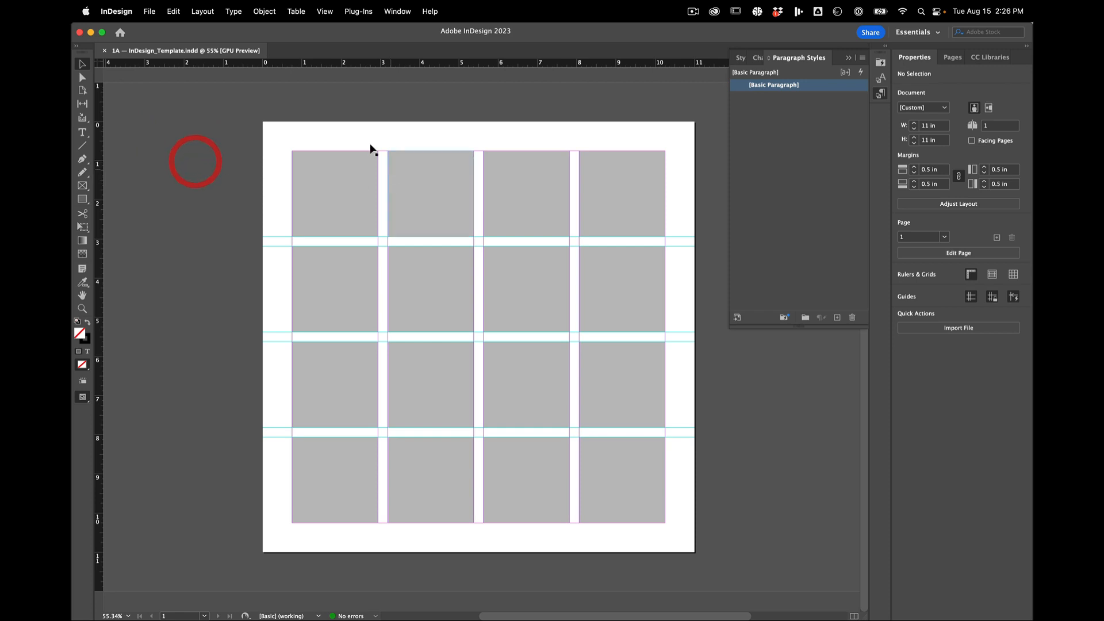
{"action": "left_click", "coordinate": [352, 198]}
{"action": "left_click", "coordinate": [444, 201]}
{"action": "left_click", "coordinate": [525, 200]}
{"action": "left_click", "coordinate": [655, 217]}
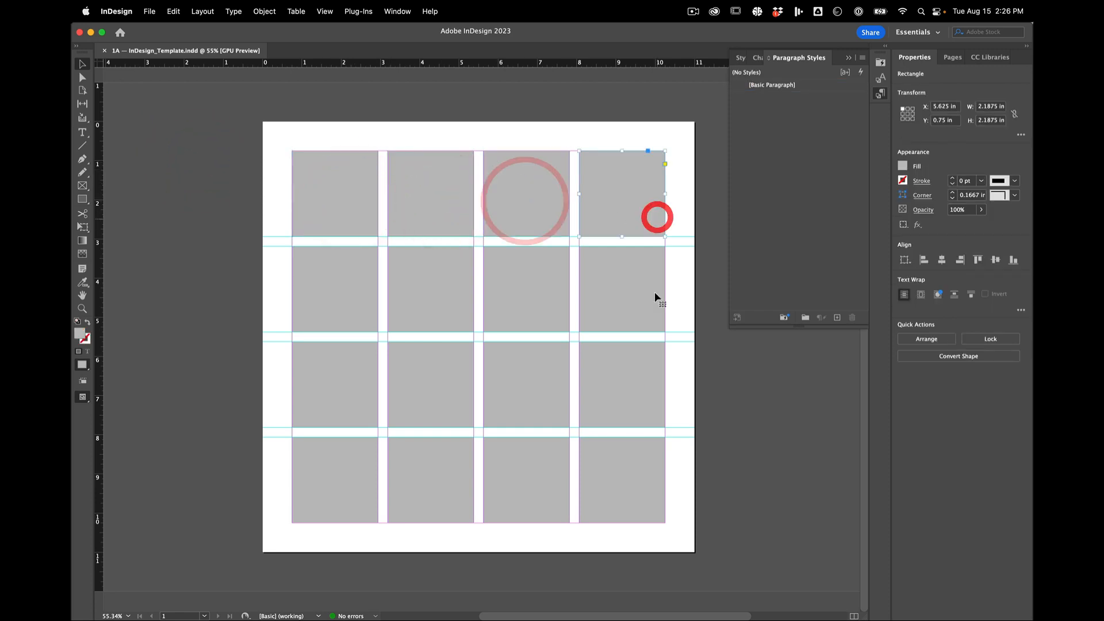
{"action": "left_click", "coordinate": [648, 335]}
{"action": "left_click", "coordinate": [517, 316]}
{"action": "left_click", "coordinate": [354, 293]}
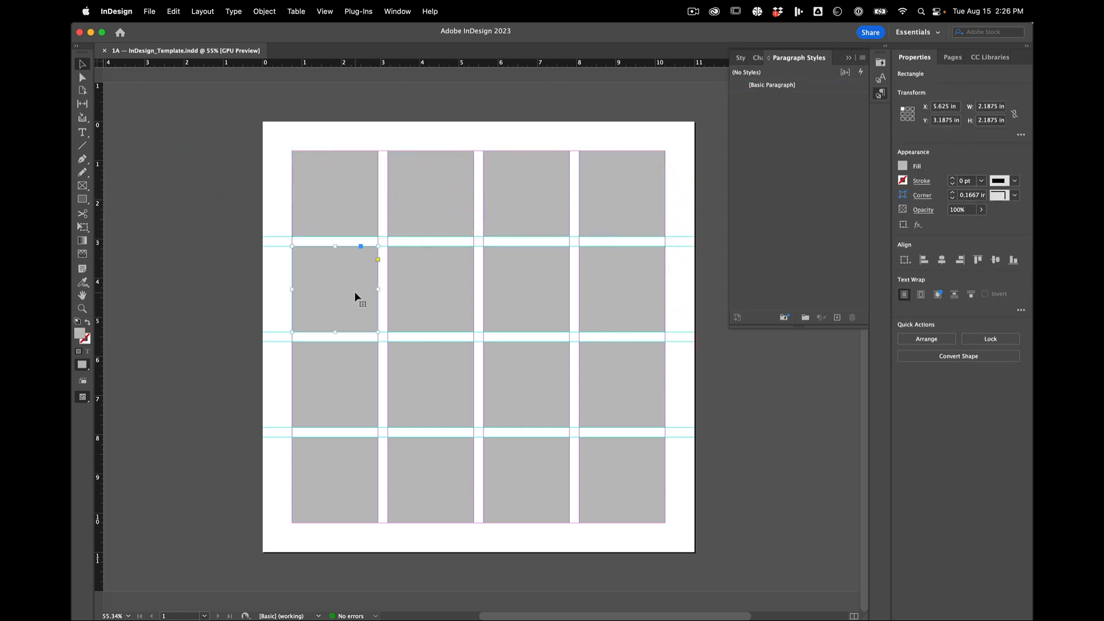
{"action": "left_click", "coordinate": [452, 212]}
{"action": "left_click", "coordinate": [564, 184]}
{"action": "left_click", "coordinate": [631, 184]}
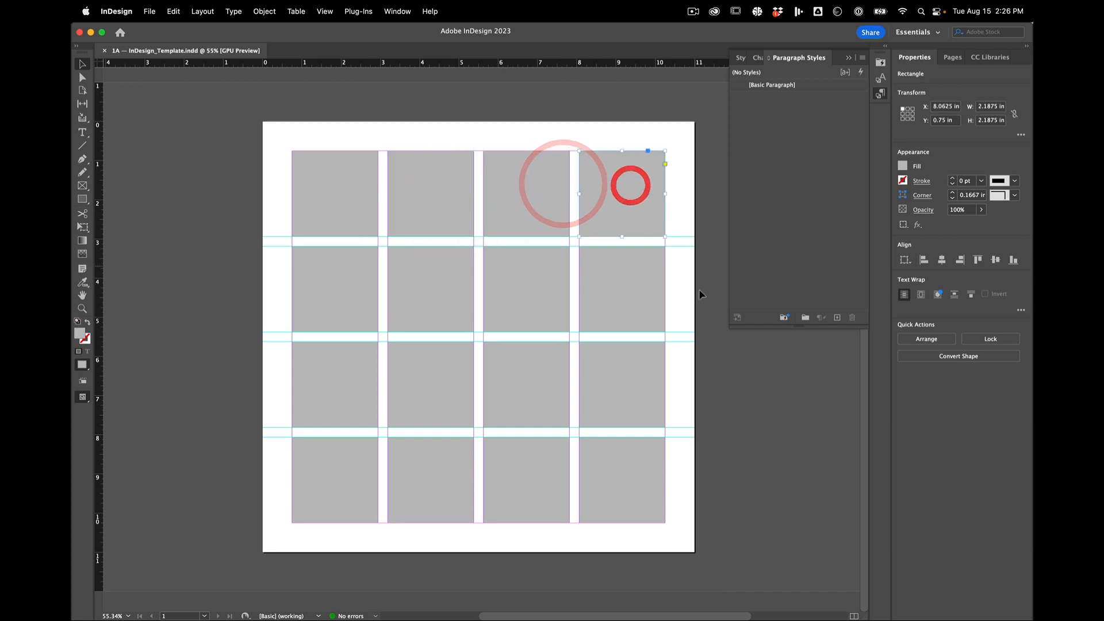
{"action": "left_click", "coordinate": [697, 292]}
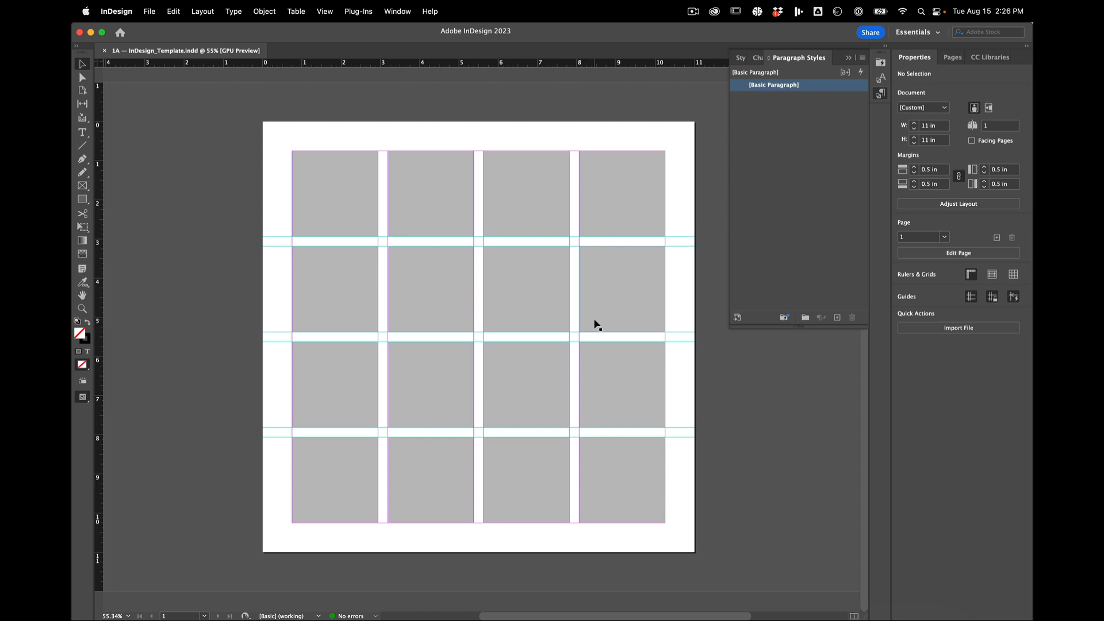
Find Adobe Illustrator 2023 with a Spotlight search for "ill" and launch it.
{"action": "key", "text": "super+space"}
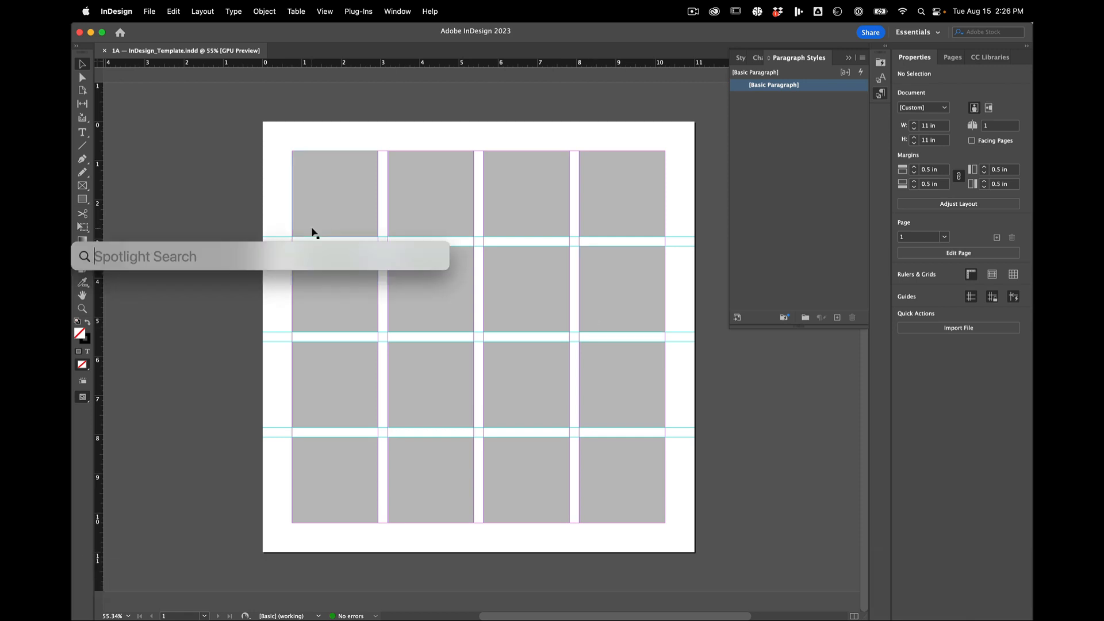
{"action": "left_click_drag", "start_coordinate": [308, 256], "coordinate": [601, 284]}
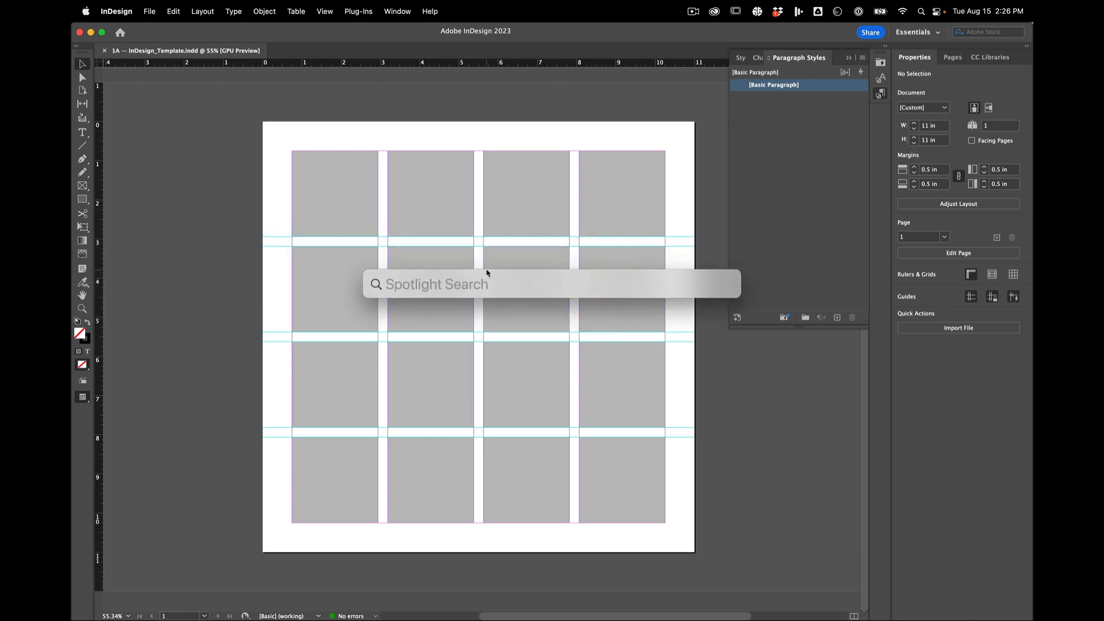
{"action": "type", "text": "i"}
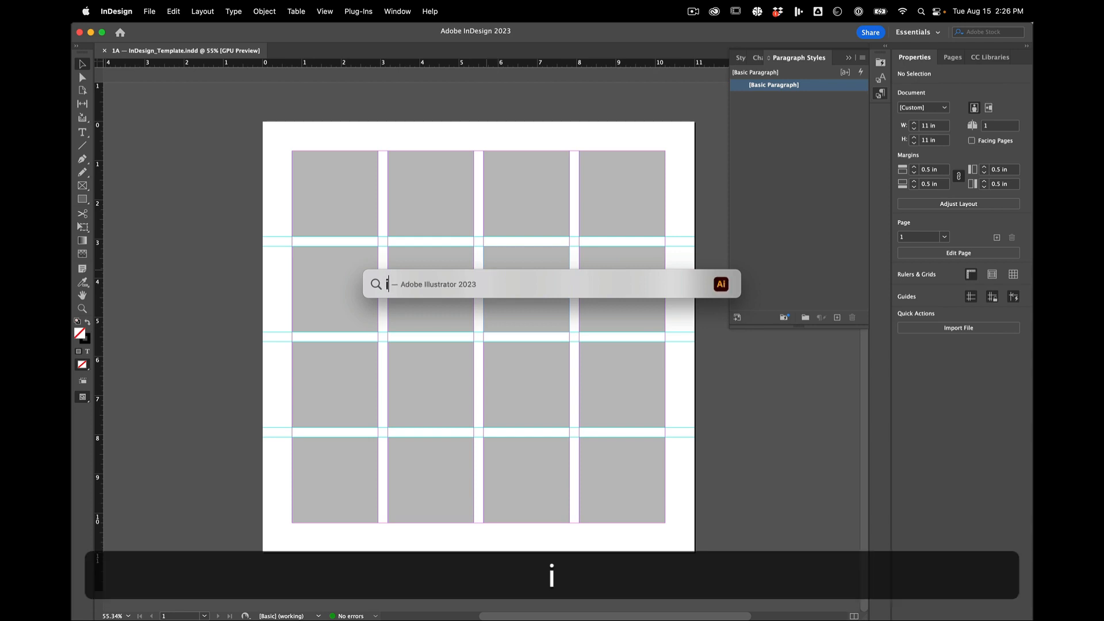
{"action": "type", "text": "ll"}
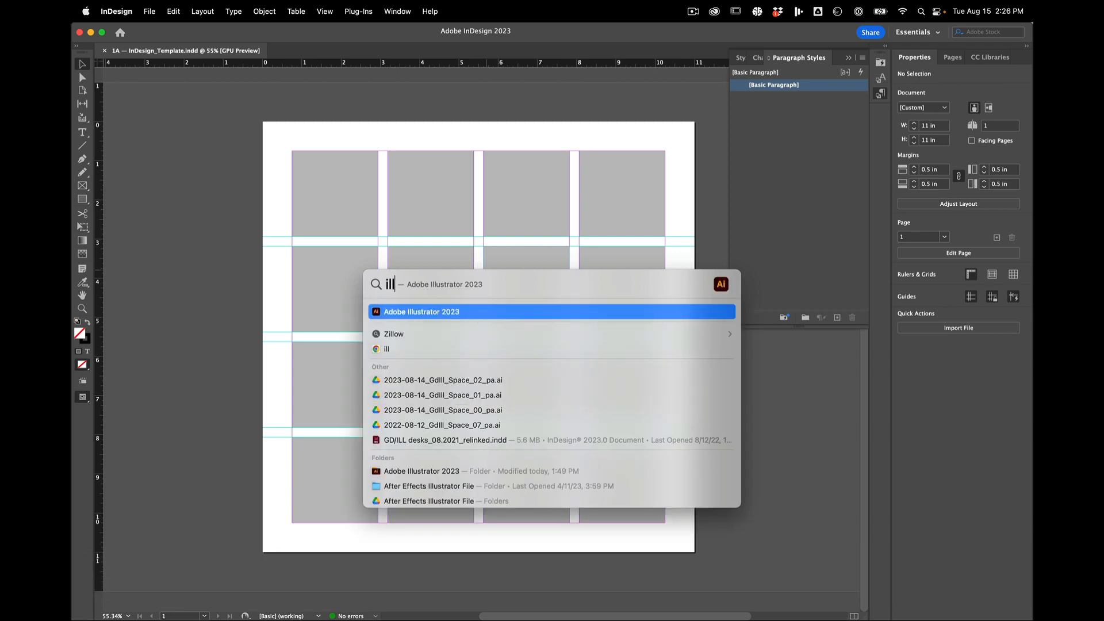
{"action": "key", "text": "Return"}
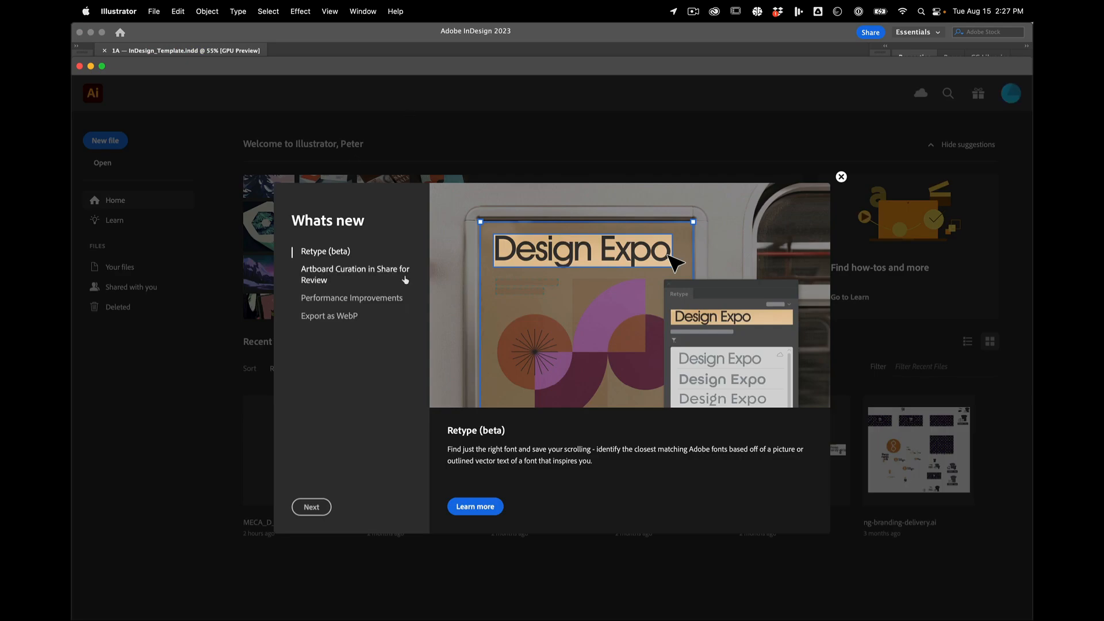
Dismiss the What's new introduction and create a new document from the recent 1080 x 1080 pt Print preset.
{"action": "left_click", "coordinate": [840, 176]}
{"action": "left_click", "coordinate": [106, 140]}
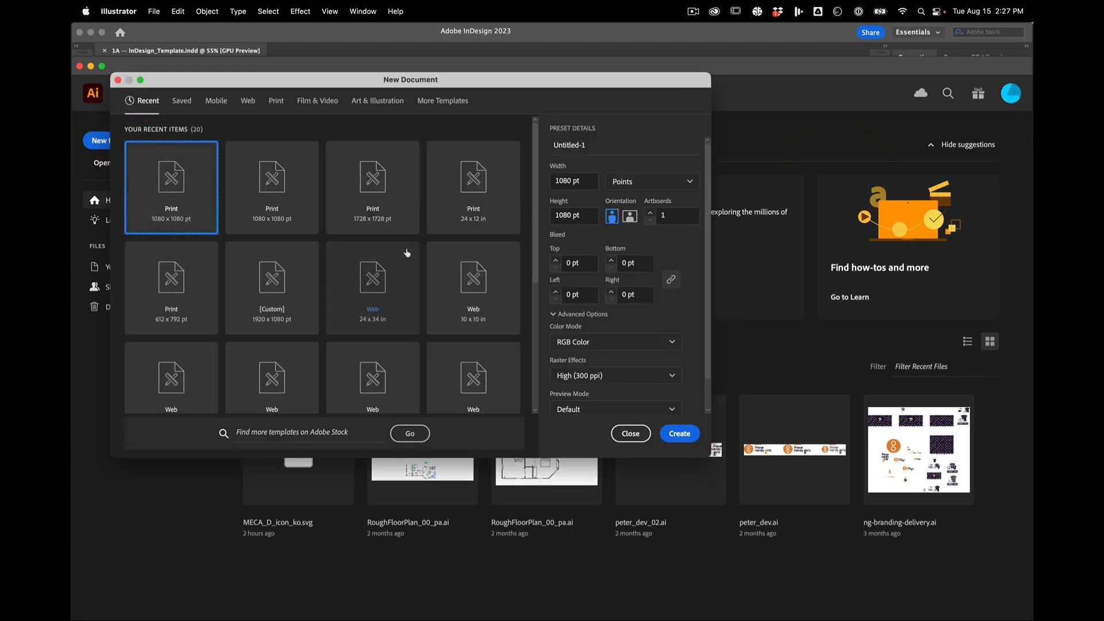
{"action": "left_click", "coordinate": [677, 433]}
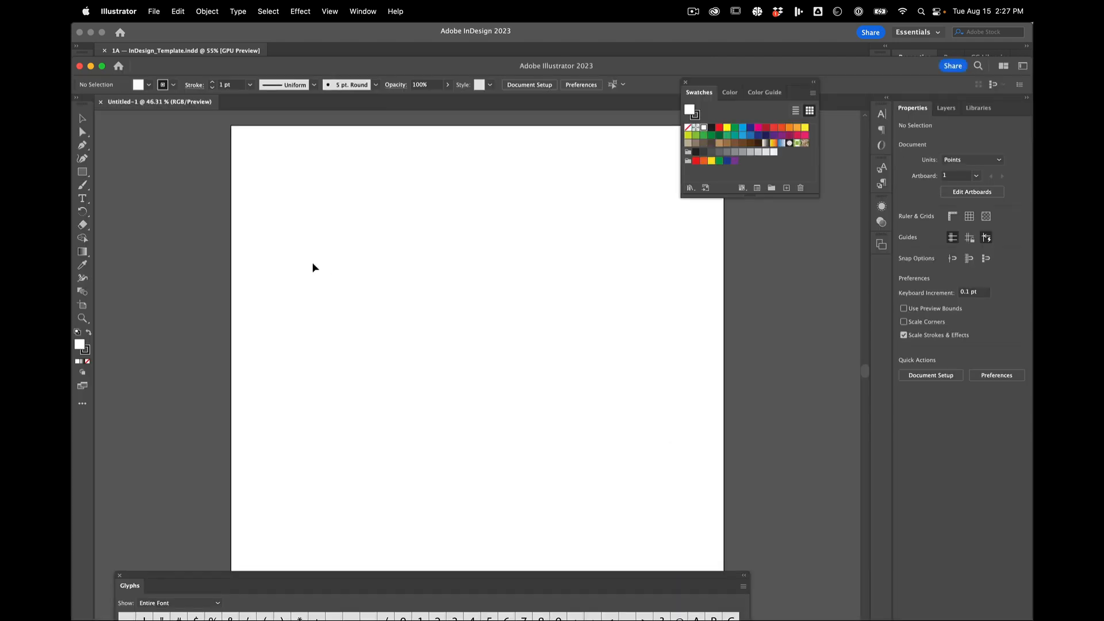
Add a line of point text reading ABCDEFGHIJKLMNOPQRSTUV in the upper part of the artboard.
{"action": "left_click", "coordinate": [82, 198]}
{"action": "left_click", "coordinate": [343, 228]}
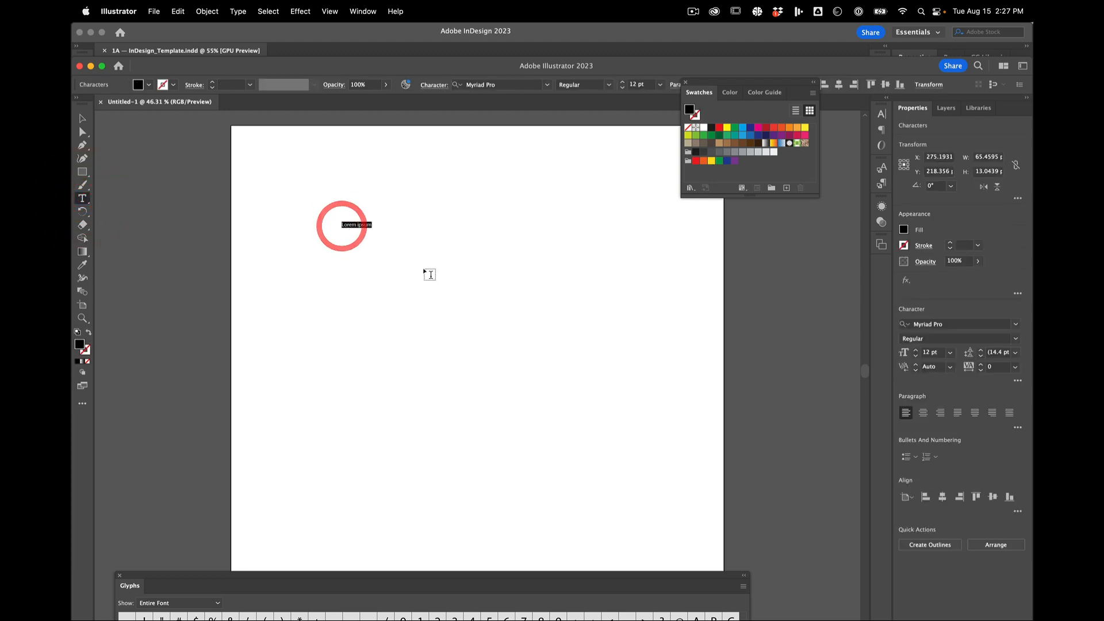
{"action": "key", "text": "shift"}
{"action": "type", "text": "A"}
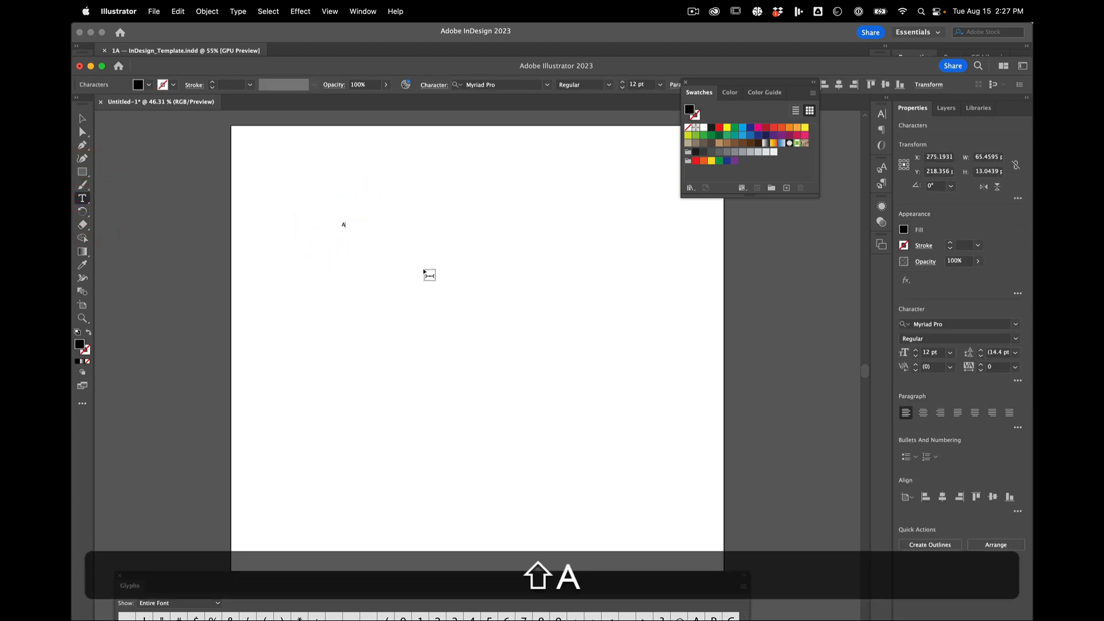
{"action": "type", "text": "B"}
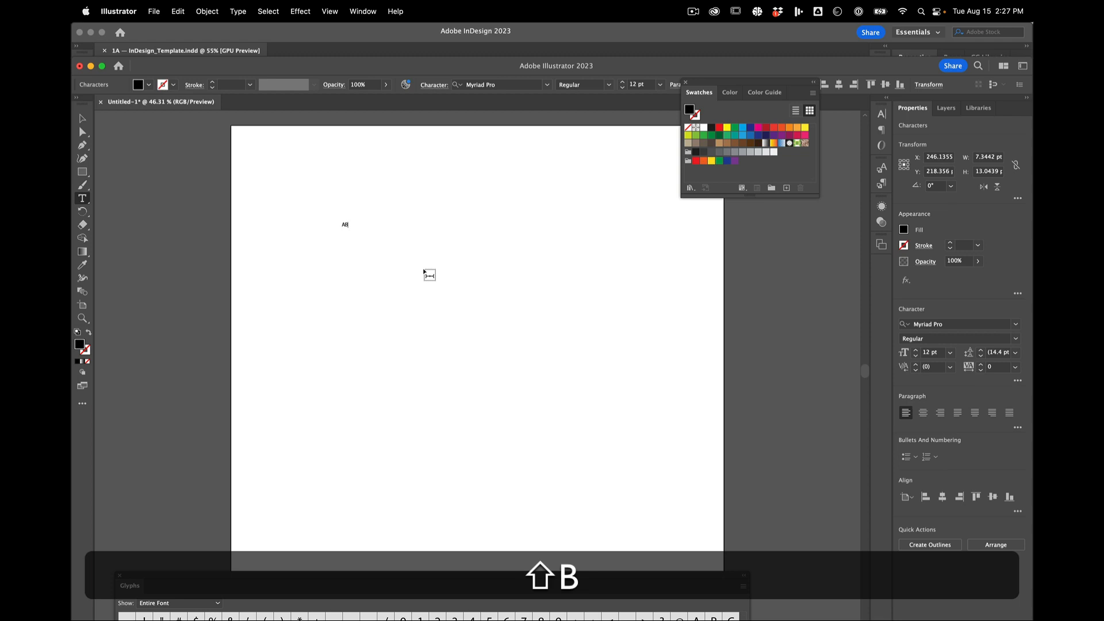
{"action": "type", "text": "CDEF"}
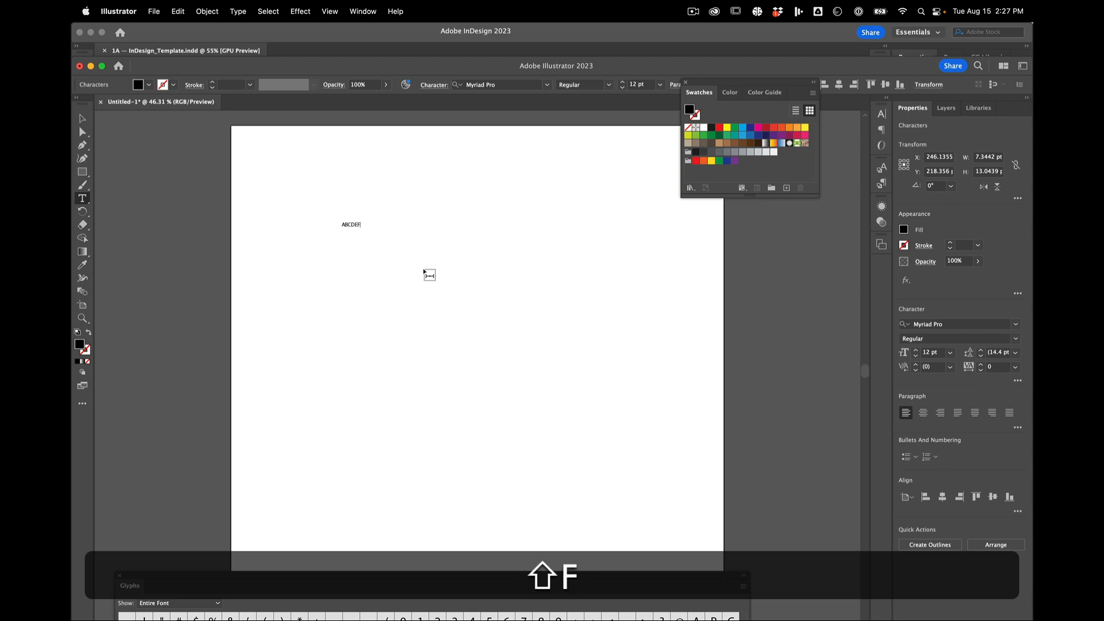
{"action": "type", "text": "GHIJ"}
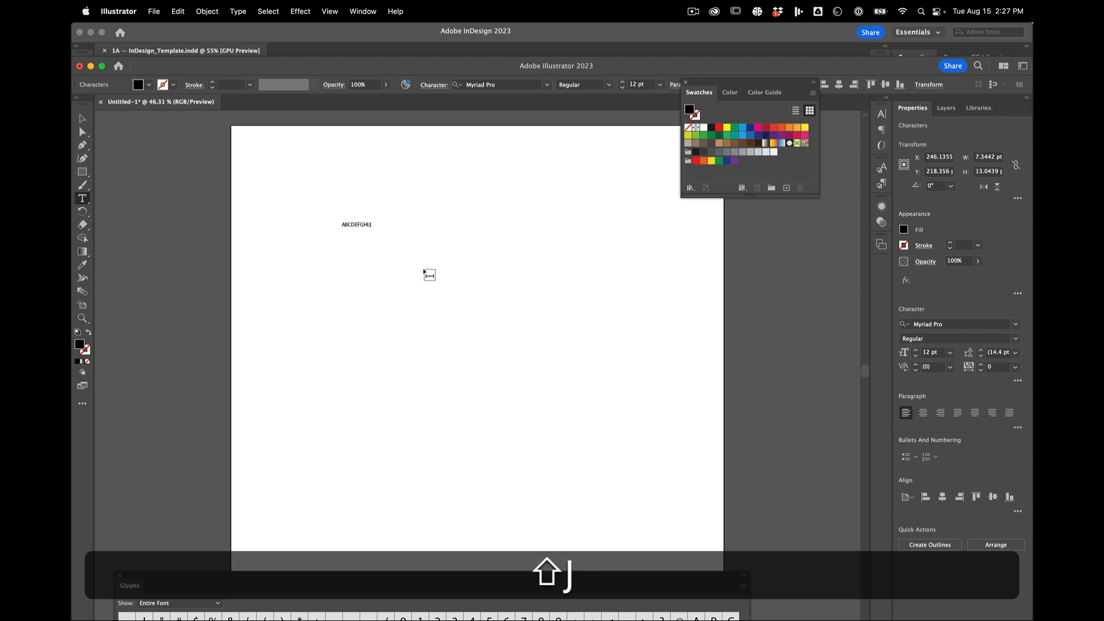
{"action": "type", "text": "KLMNOP"}
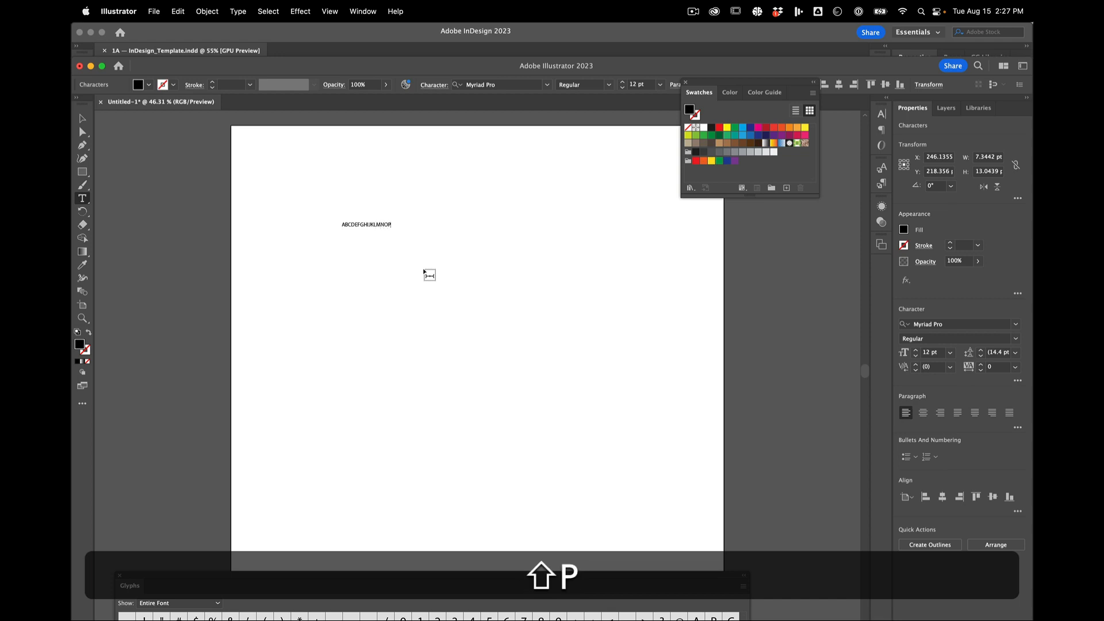
{"action": "type", "text": "QRS"}
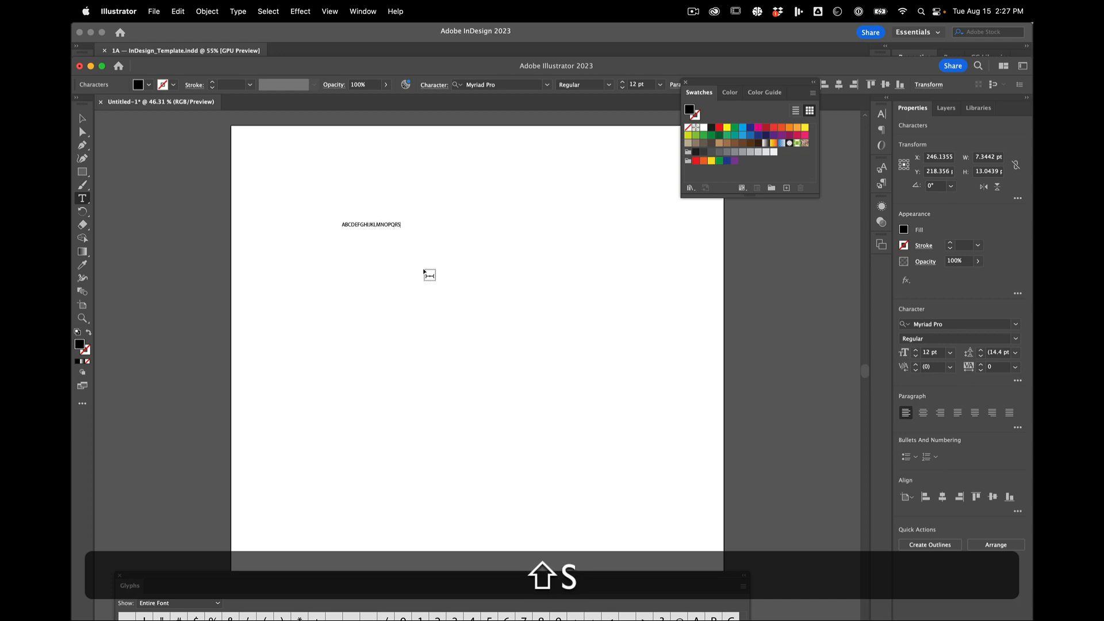
{"action": "type", "text": "TUV"}
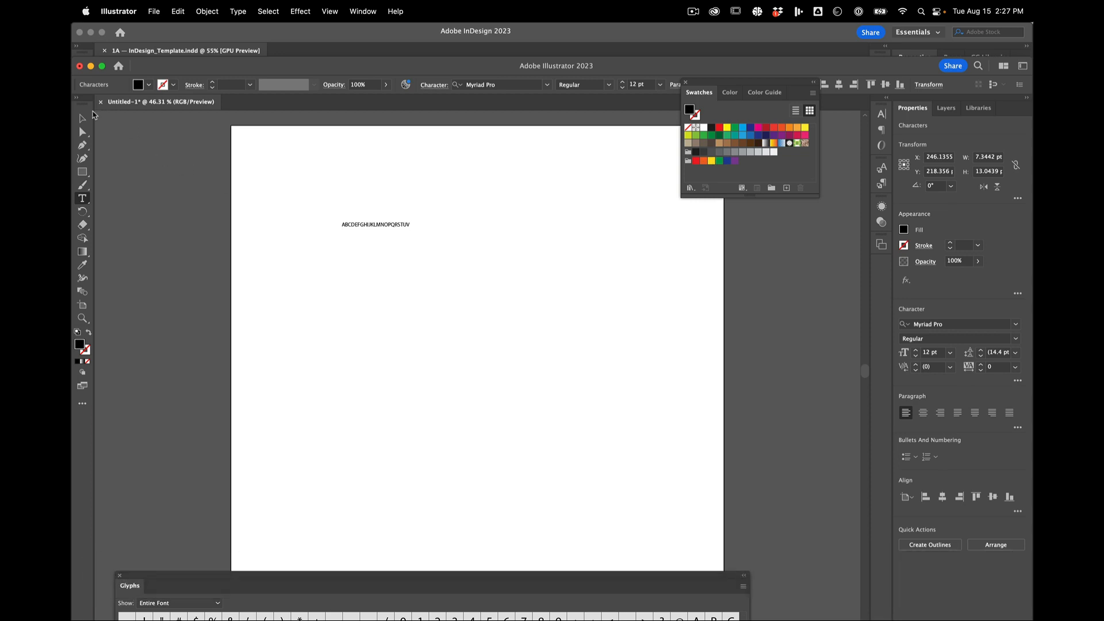
Enlarge the line of capital letters proportionally to about 57 pt and reposition it toward the artboard's left edge.
{"action": "left_click", "coordinate": [84, 117]}
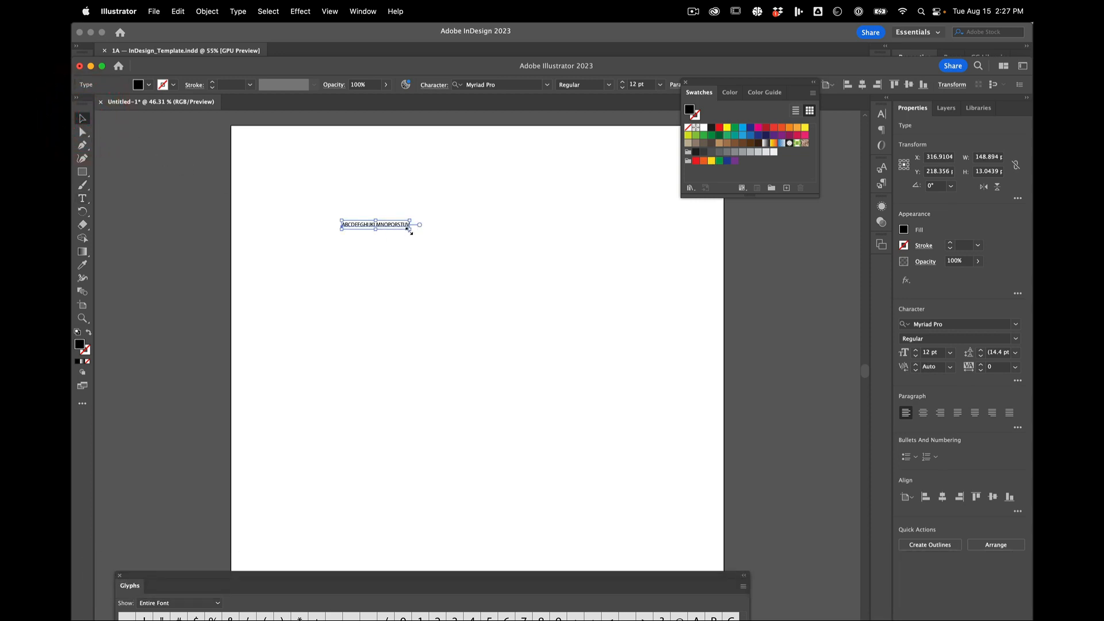
{"action": "key", "text": "shift"}
{"action": "left_click_drag", "start_coordinate": [410, 231], "coordinate": [664, 387]}
{"action": "left_click", "coordinate": [522, 301]}
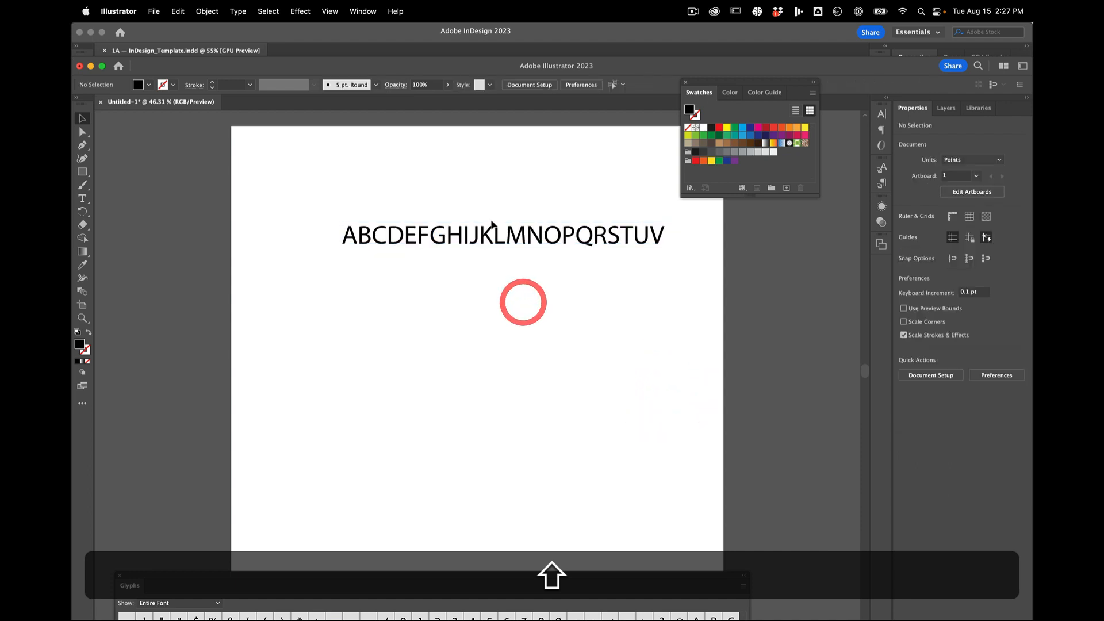
{"action": "left_click_drag", "start_coordinate": [488, 235], "coordinate": [441, 253]}
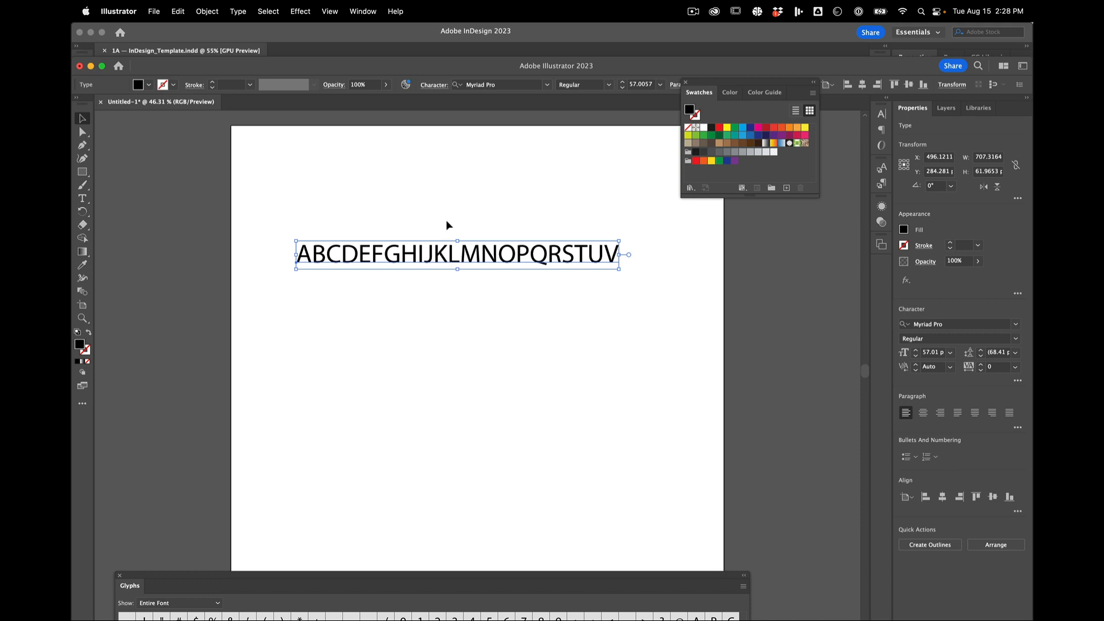
{"action": "left_click", "coordinate": [511, 82]}
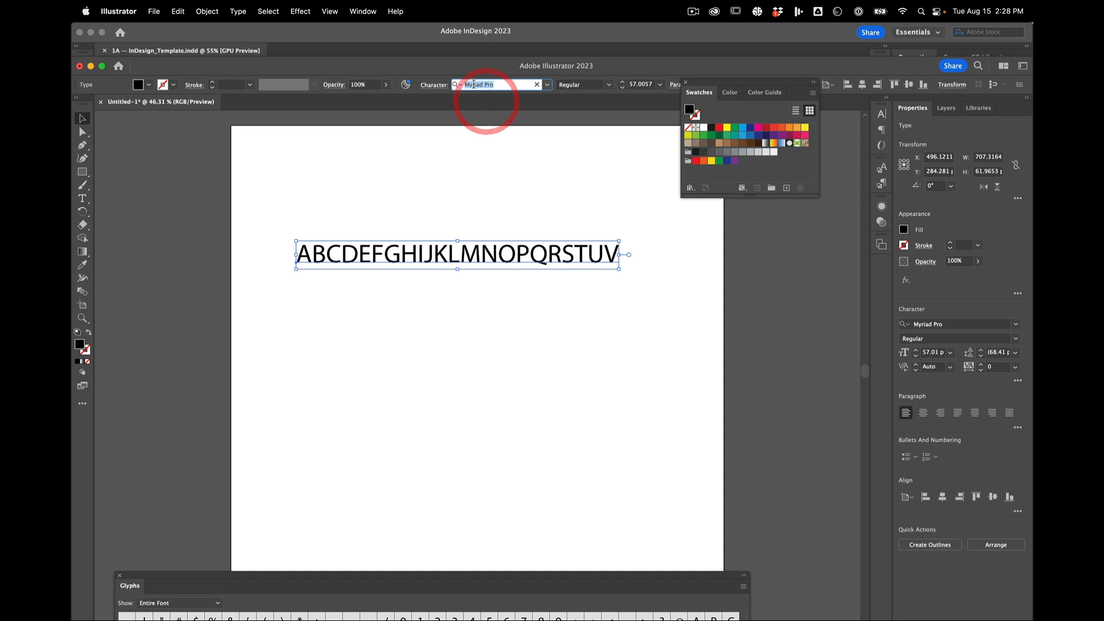
{"action": "left_click", "coordinate": [504, 194]}
{"action": "left_click", "coordinate": [491, 250]}
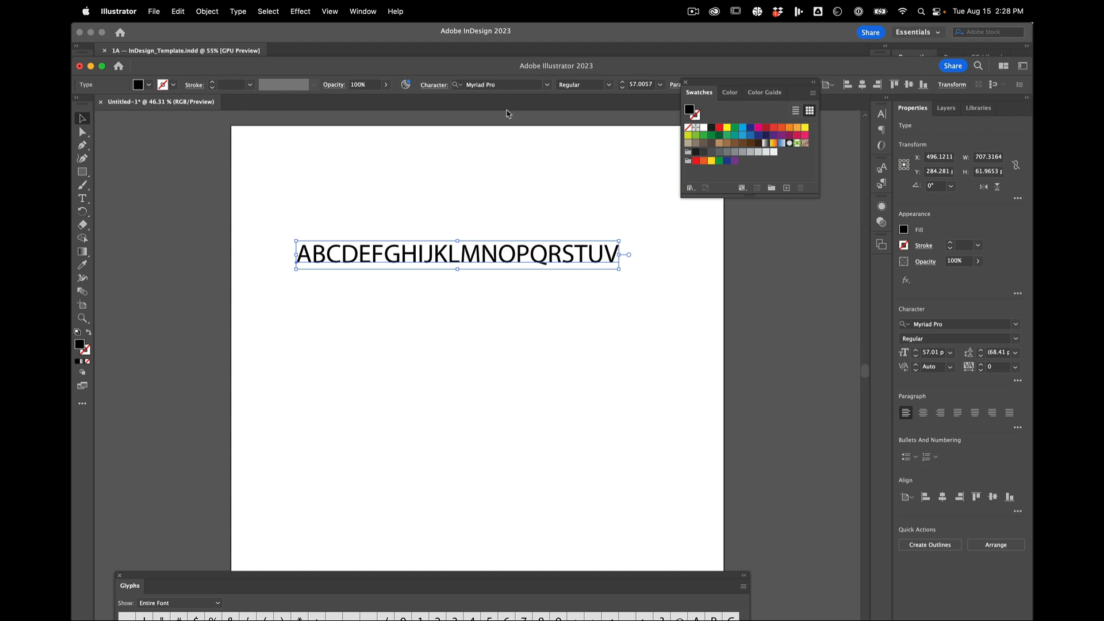
{"action": "left_click", "coordinate": [512, 190]}
{"action": "left_click_drag", "start_coordinate": [507, 252], "coordinate": [500, 241]}
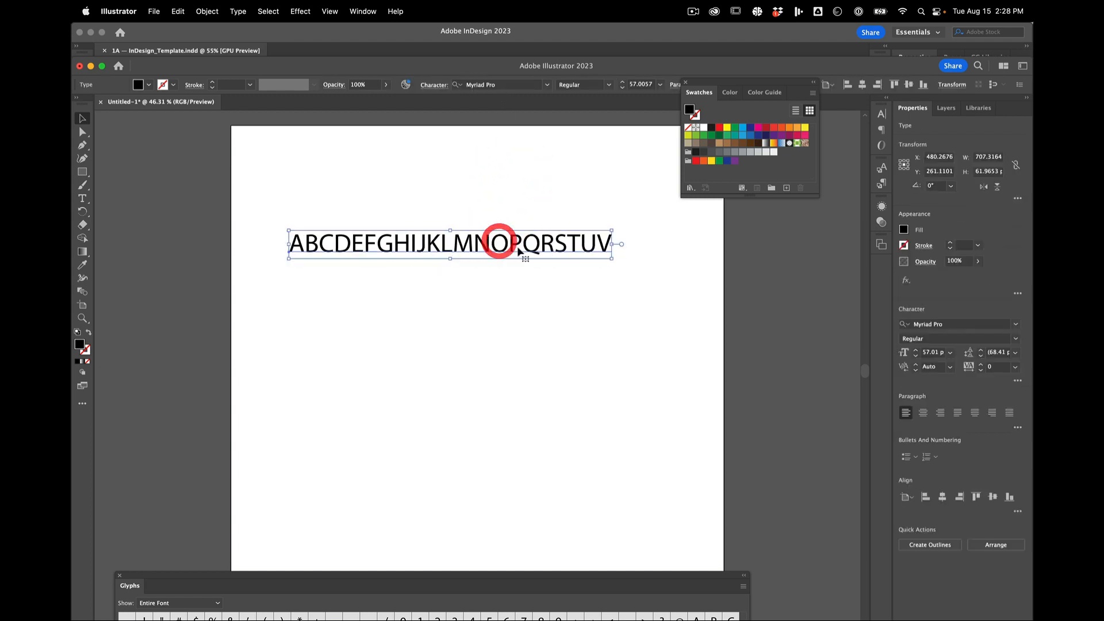
Scale the line of capitals up proportionally to about 70 pt and move it slightly down and left on the artboard.
{"action": "left_click", "coordinate": [522, 289]}
{"action": "left_click", "coordinate": [540, 241]}
{"action": "key", "text": "shift"}
{"action": "left_click_drag", "start_coordinate": [613, 260], "coordinate": [686, 308]}
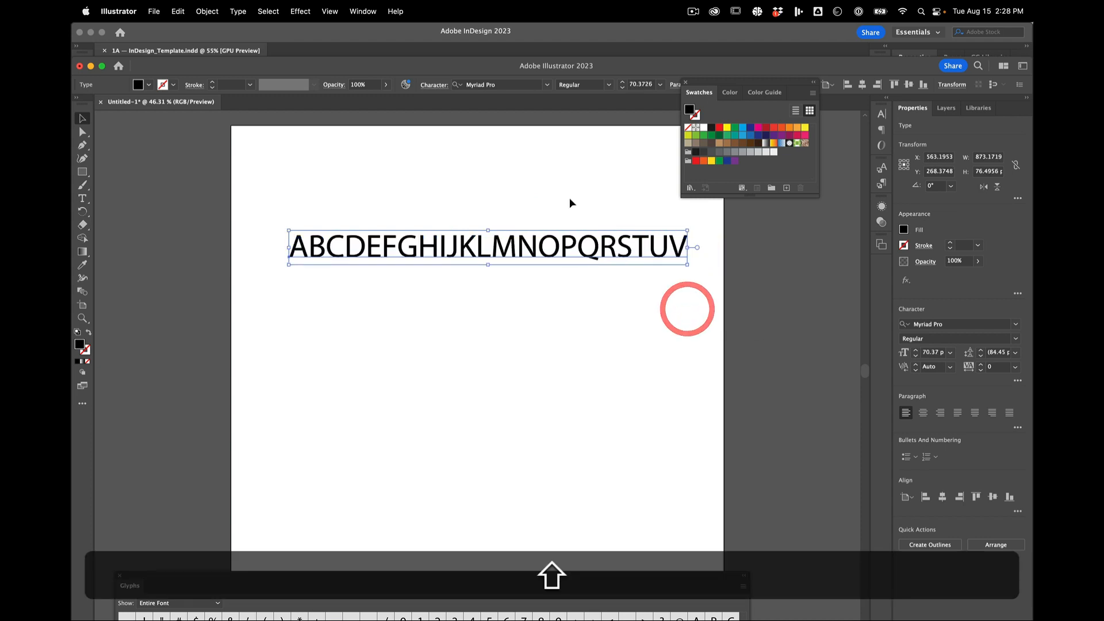
{"action": "left_click", "coordinate": [569, 199]}
{"action": "left_click_drag", "start_coordinate": [549, 238], "coordinate": [527, 262]}
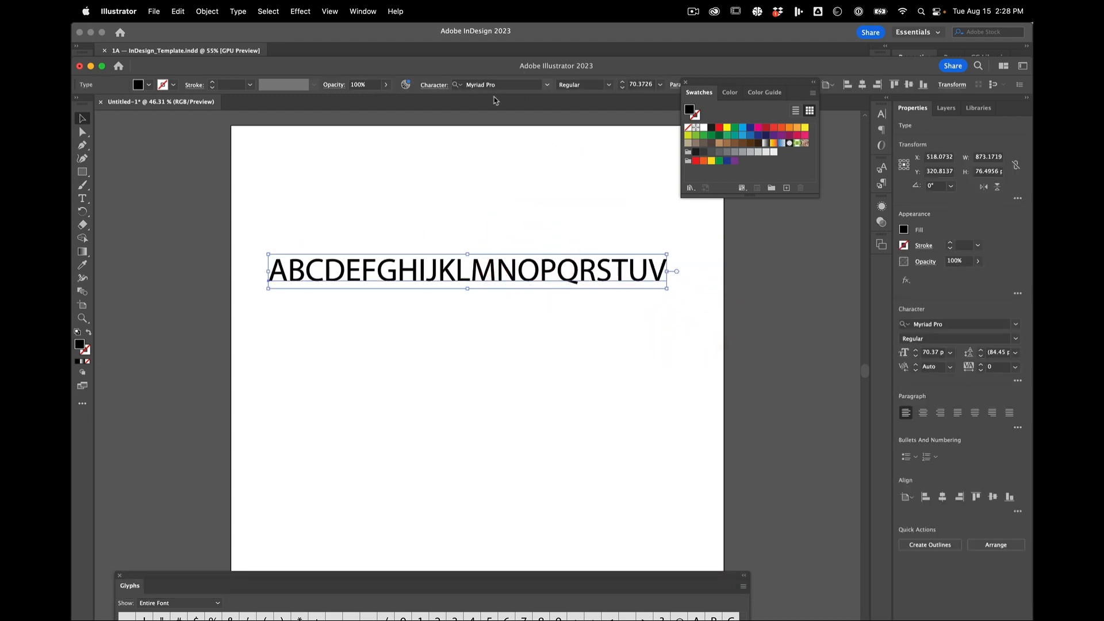
Enlarge the line of capitals proportionally to about 77 pt so it nearly spans the artboard's width.
{"action": "left_click", "coordinate": [492, 219]}
{"action": "left_click", "coordinate": [495, 271]}
{"action": "left_click", "coordinate": [500, 217]}
{"action": "left_click", "coordinate": [504, 278]}
{"action": "left_click_drag", "start_coordinate": [667, 289], "coordinate": [705, 310]}
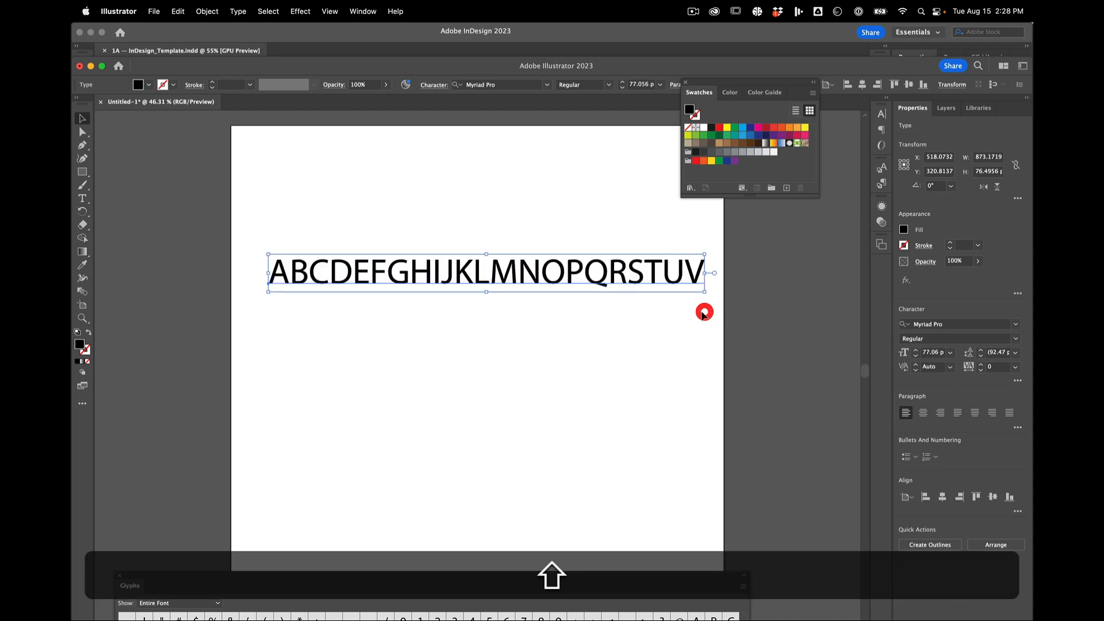
{"action": "left_click", "coordinate": [596, 226]}
{"action": "left_click", "coordinate": [549, 269]}
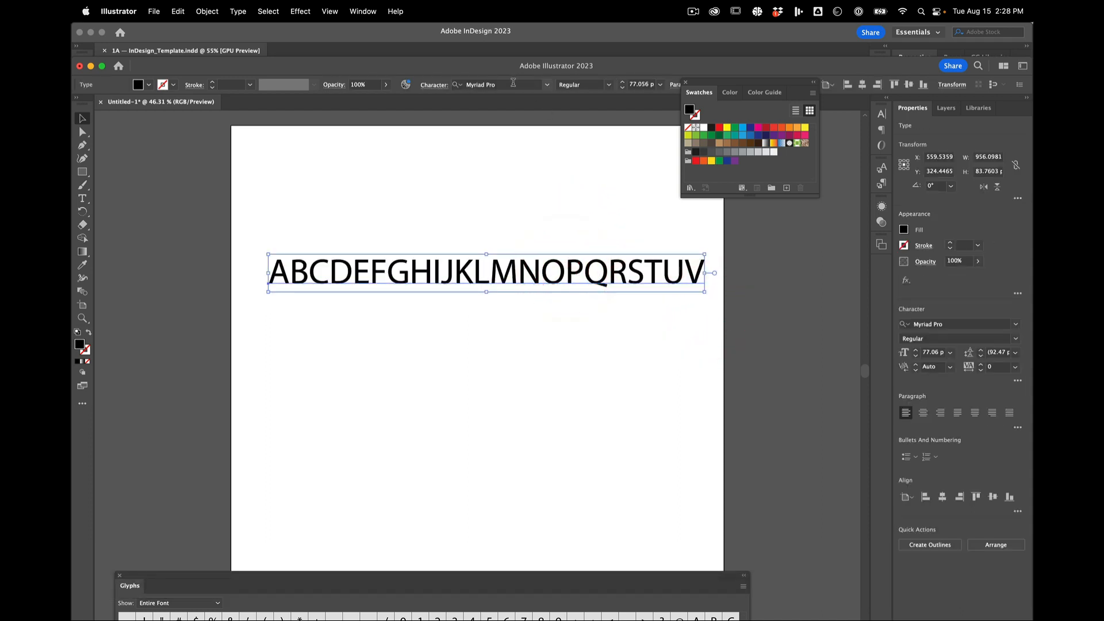
{"action": "left_click", "coordinate": [512, 83]}
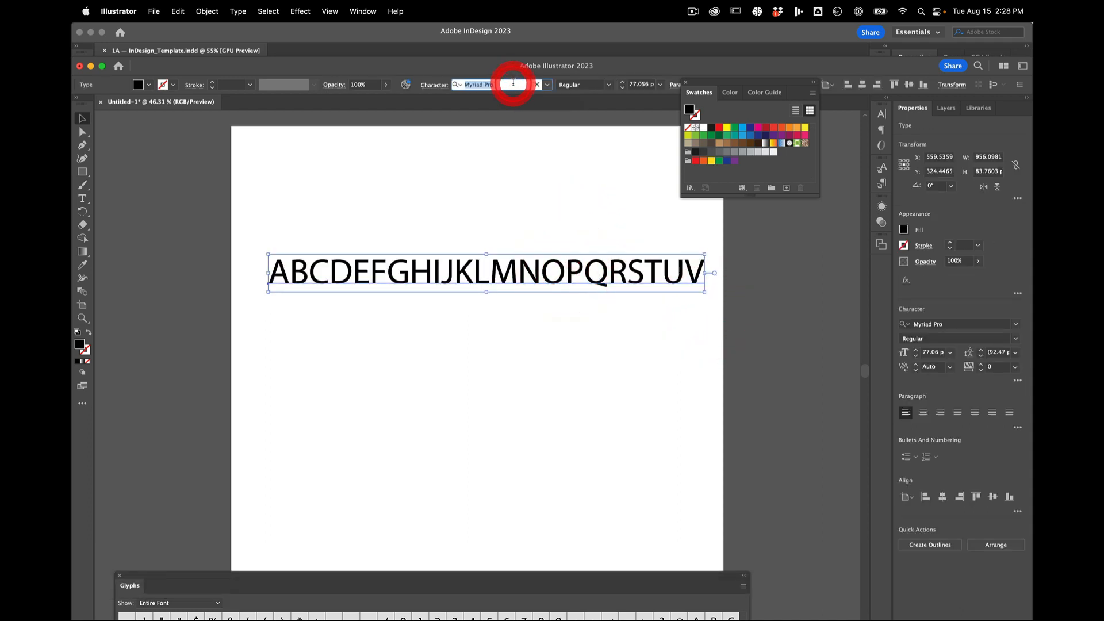
{"action": "left_click", "coordinate": [495, 210]}
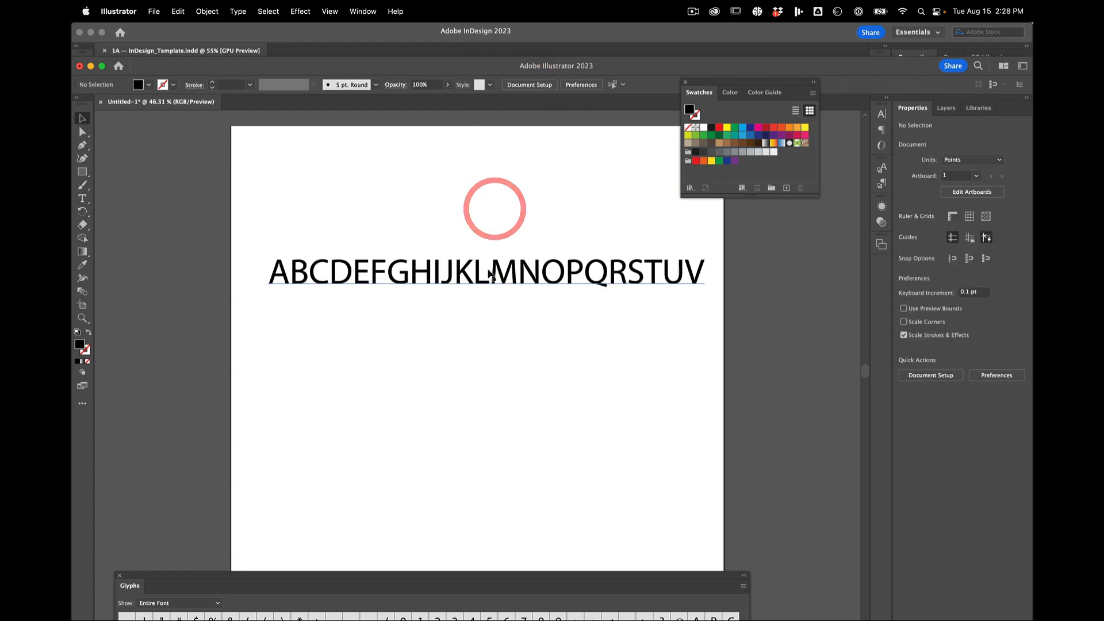
{"action": "left_click", "coordinate": [486, 271]}
{"action": "left_click", "coordinate": [514, 229]}
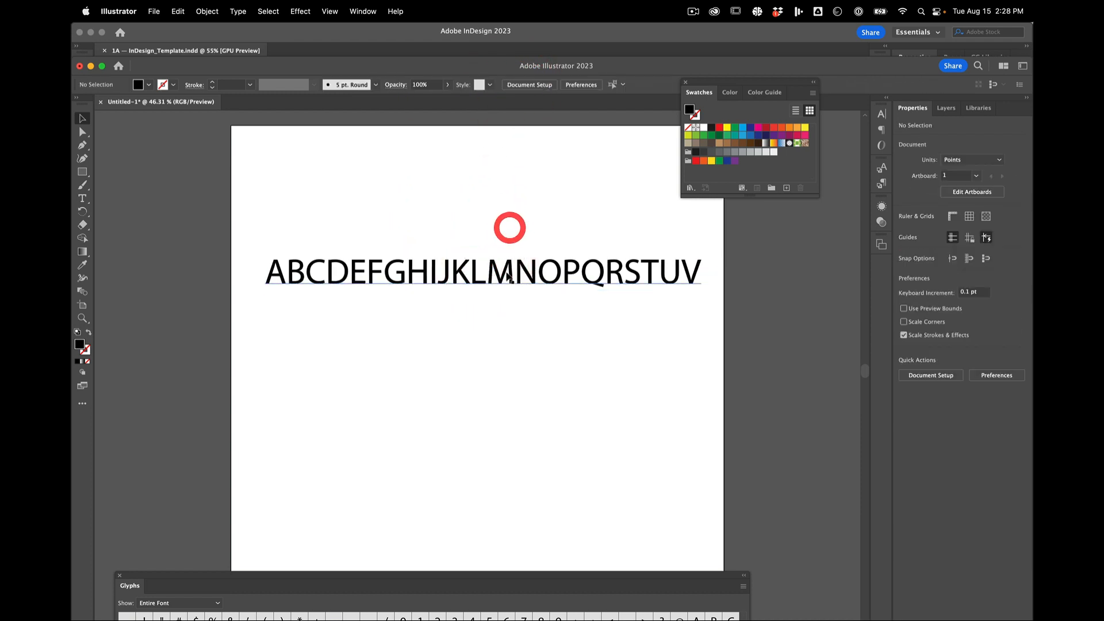
{"action": "left_click", "coordinate": [505, 268]}
{"action": "left_click", "coordinate": [491, 402]}
Switch to Google Chrome, open the 1B — Grid assignment that follows 1A — Test Print, and read its typeface list.
{"action": "key", "text": "super+Tab"}
{"action": "key", "text": "super+Tab"}
{"action": "key", "text": "super+Tab"}
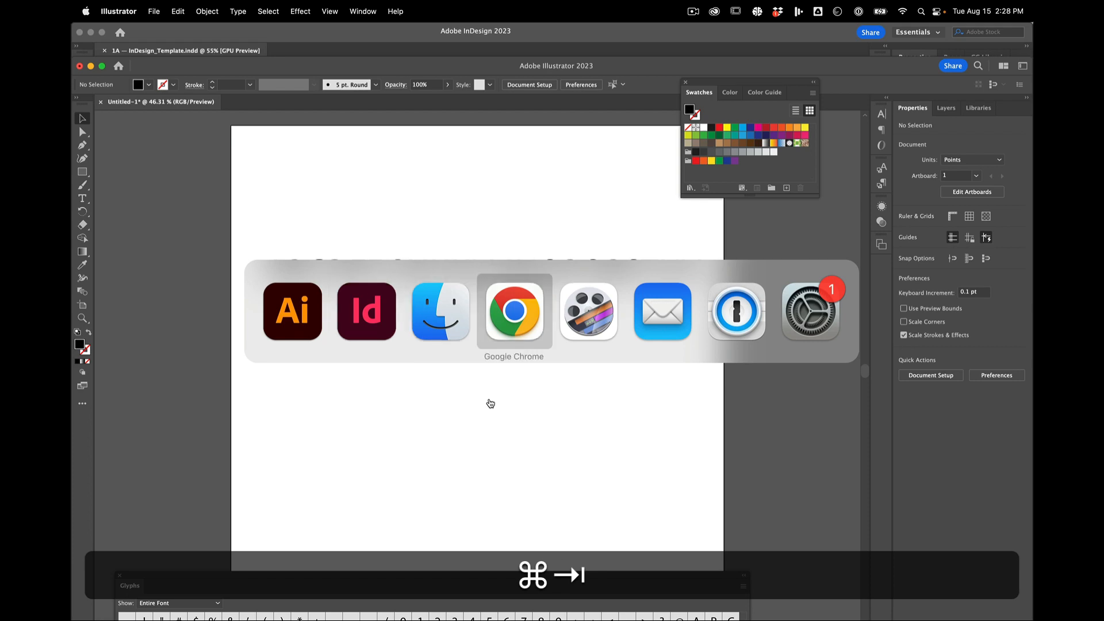
{"action": "left_click", "coordinate": [198, 37]}
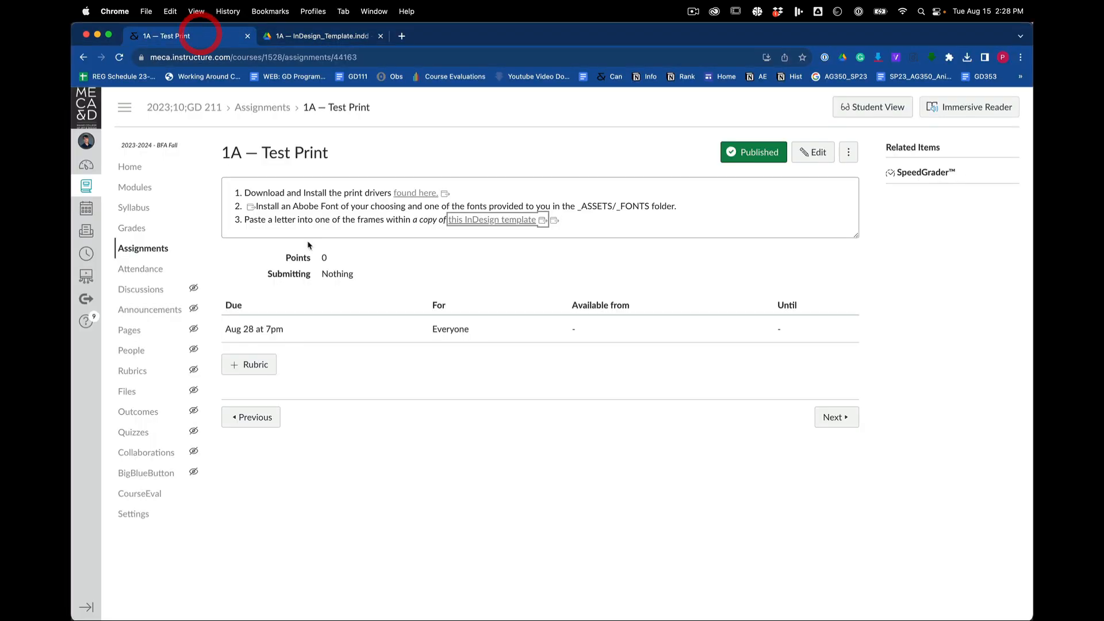
{"action": "left_click", "coordinate": [832, 424]}
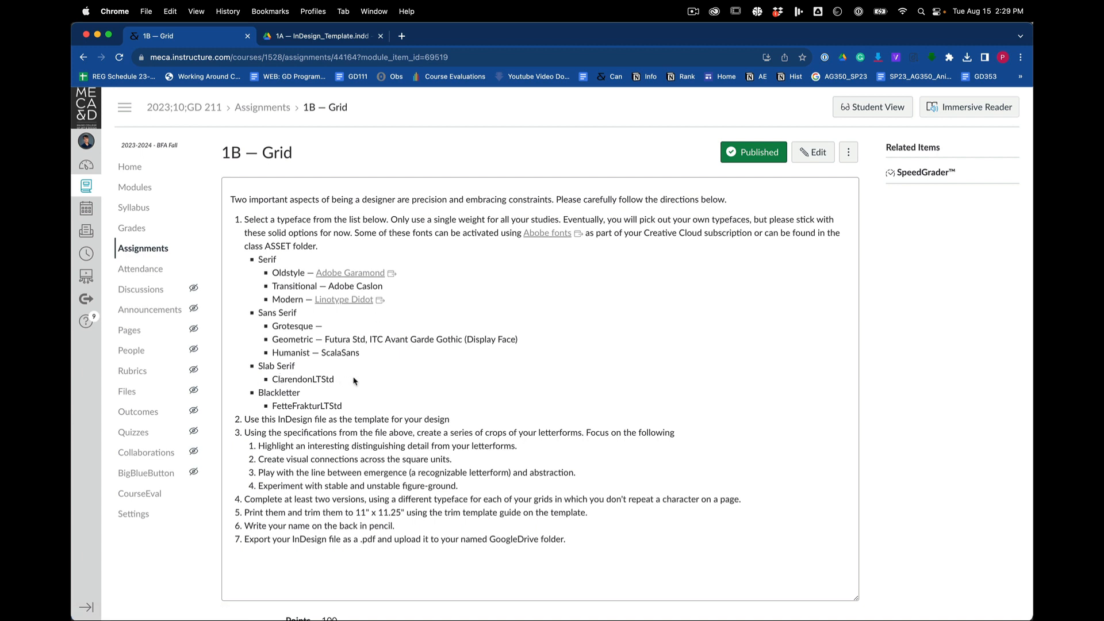
{"action": "left_click", "coordinate": [338, 381]}
Switch to Creative Cloud and launch Adobe Fonts from its web apps.
{"action": "left_click", "coordinate": [714, 11]}
{"action": "left_click", "coordinate": [684, 160]}
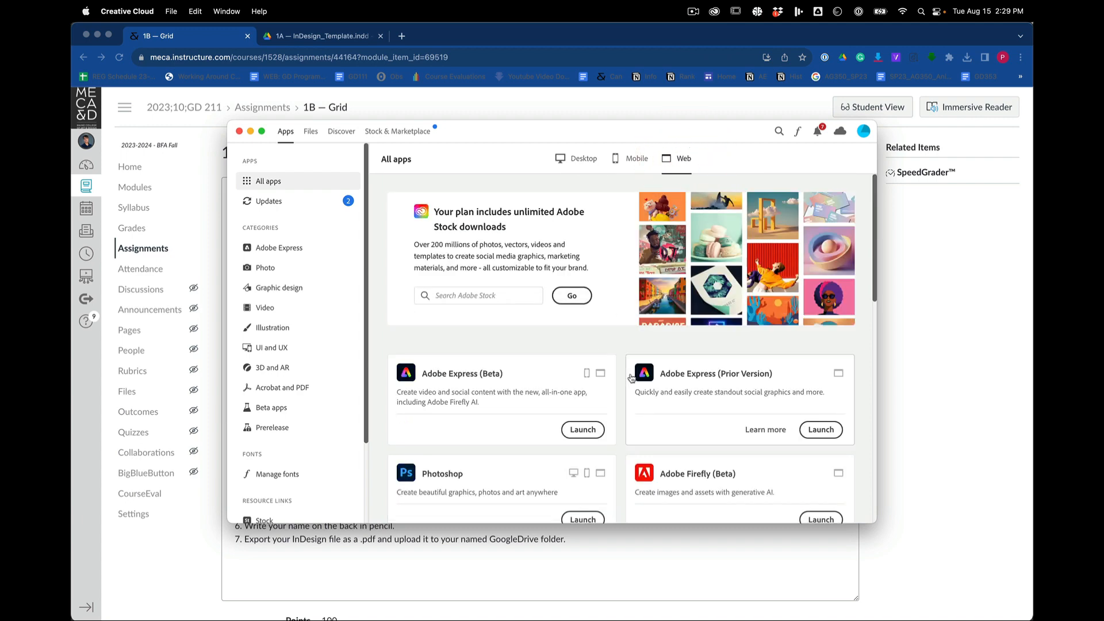
{"action": "scroll", "coordinate": [623, 385], "scroll_direction": "down", "scroll_amount": 5}
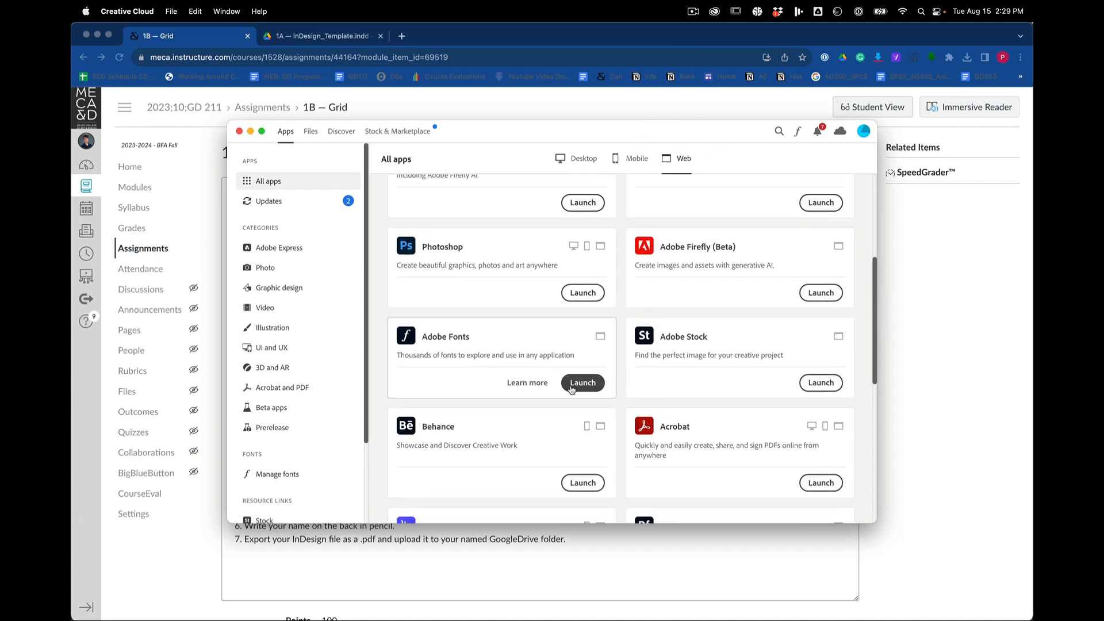
{"action": "left_click", "coordinate": [583, 382]}
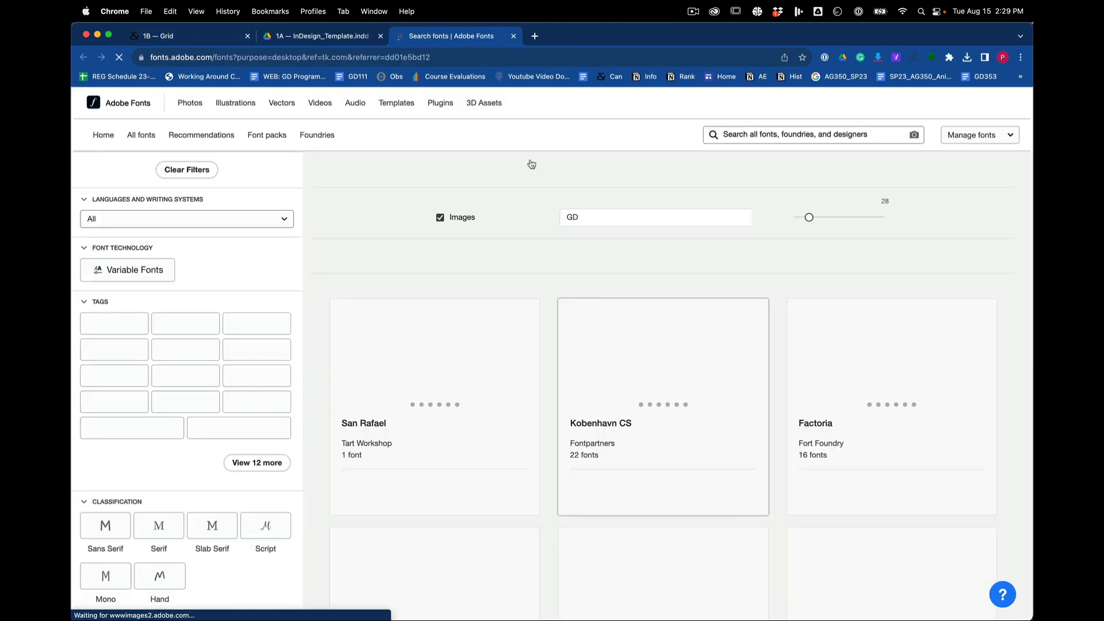
Search Adobe Fonts for "claren", open the Clarendon URW family and add the whole family, acknowledging the notice.
{"action": "left_click", "coordinate": [756, 137]}
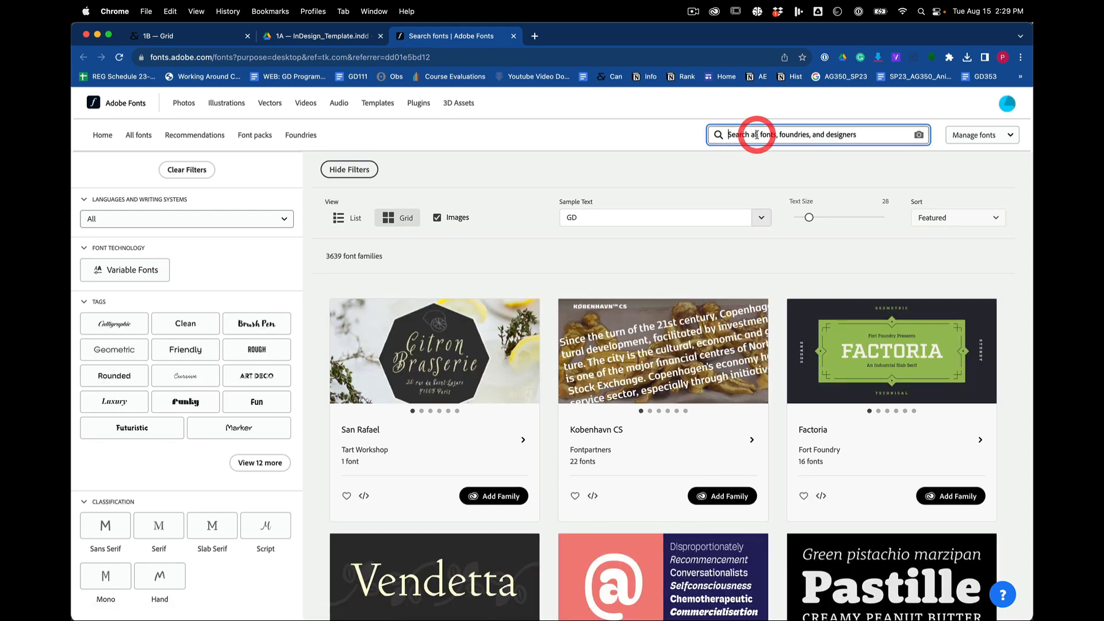
{"action": "type", "text": "claren"}
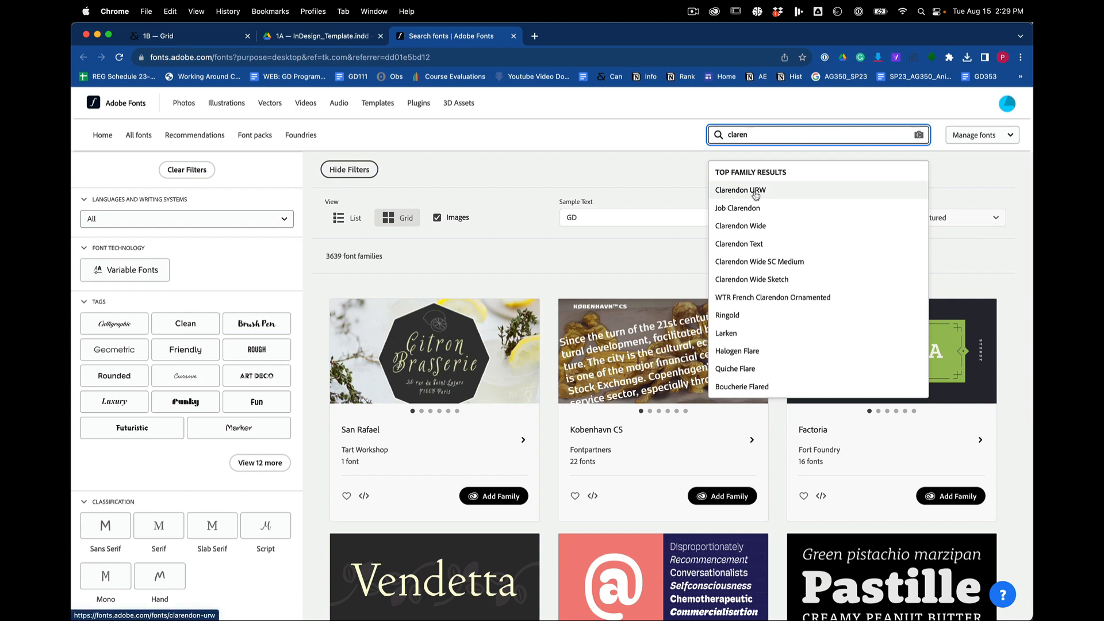
{"action": "left_click", "coordinate": [756, 195]}
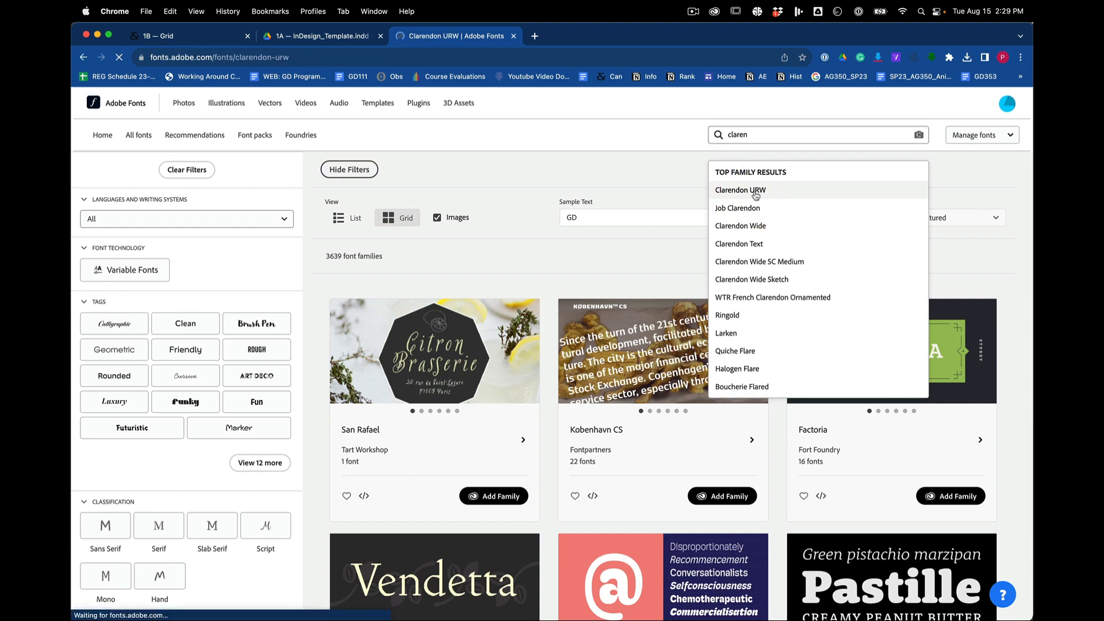
{"action": "scroll", "coordinate": [706, 243], "scroll_direction": "down", "scroll_amount": 6}
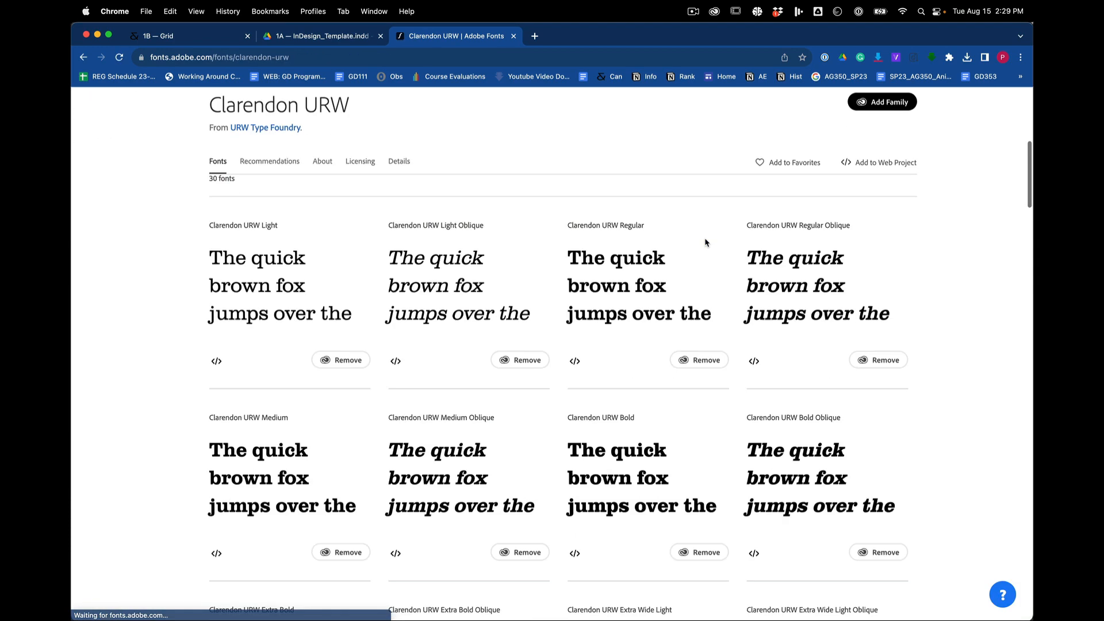
{"action": "scroll", "coordinate": [706, 242], "scroll_direction": "up", "scroll_amount": 5}
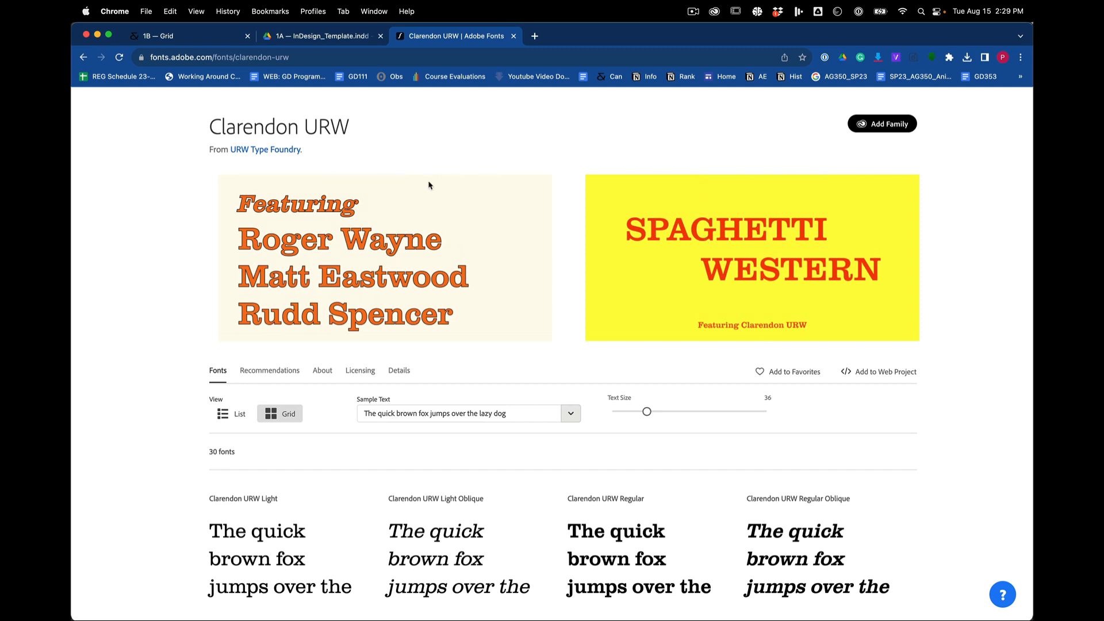
{"action": "left_click", "coordinate": [878, 128]}
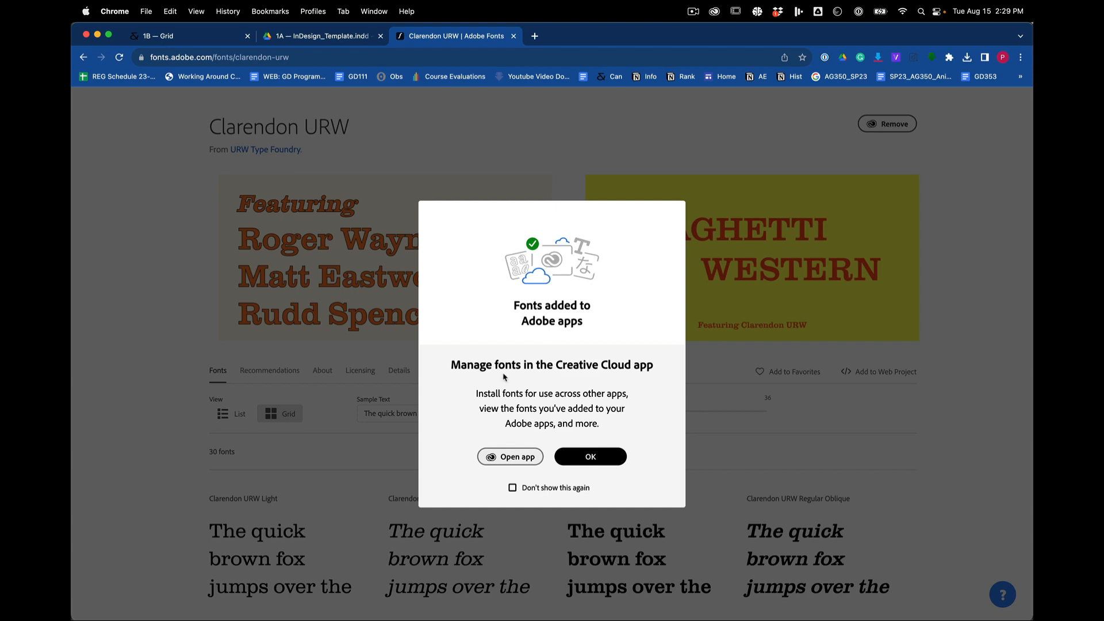
{"action": "left_click", "coordinate": [585, 456]}
Edit the 1B — Grid assignment so its Slab Serif typeface reads ClarendonURW, and save the assignment.
{"action": "left_click", "coordinate": [166, 36]}
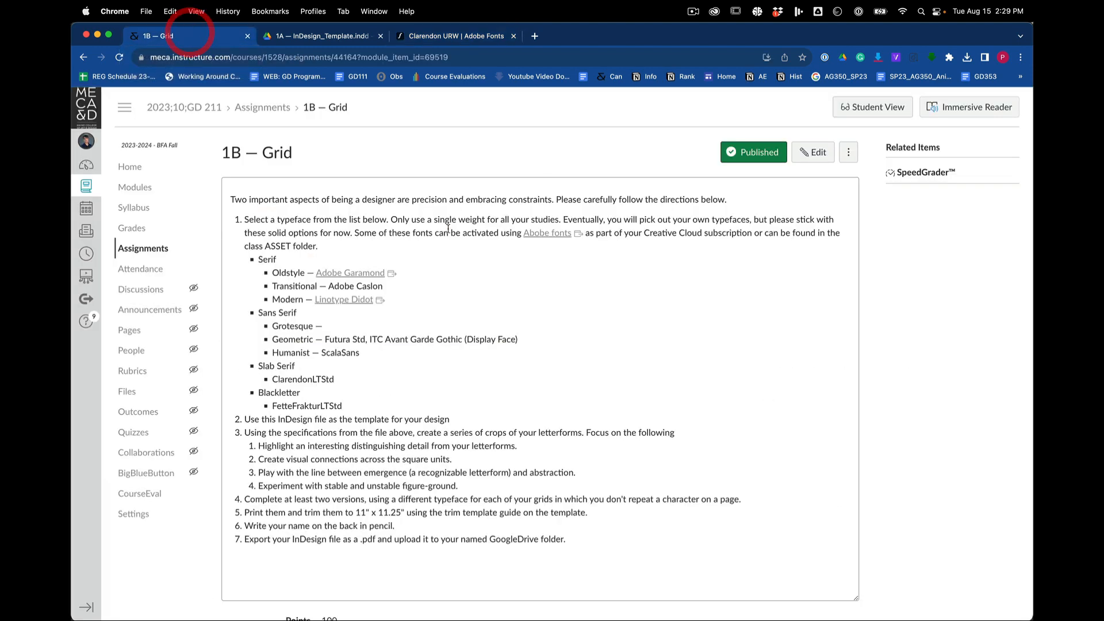
{"action": "left_click", "coordinate": [813, 152]}
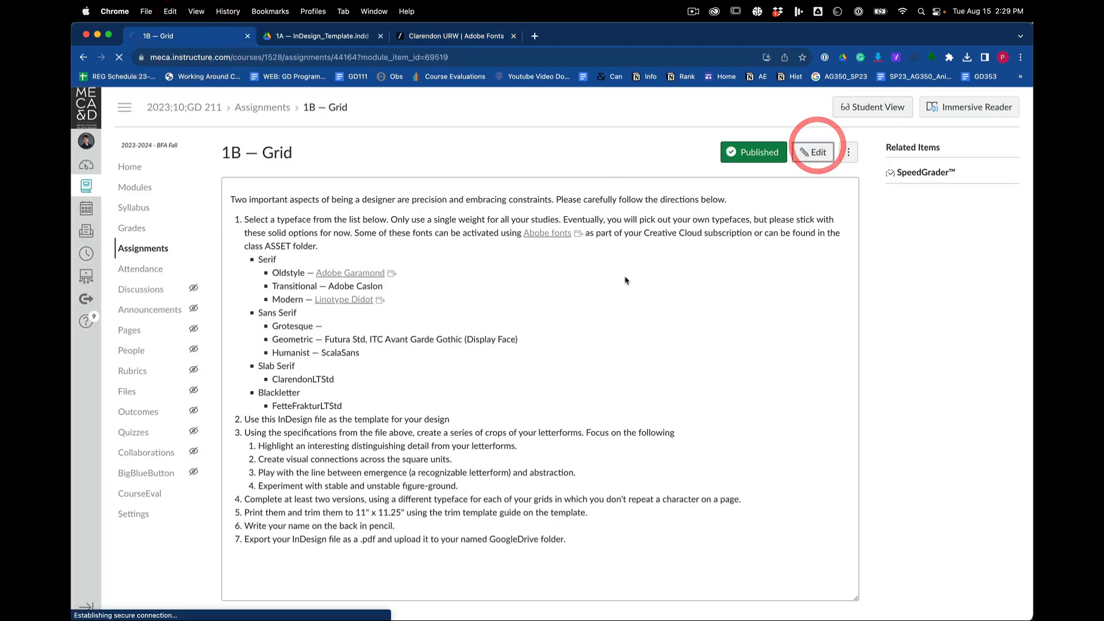
{"action": "scroll", "coordinate": [372, 419], "scroll_direction": "down", "scroll_amount": 5}
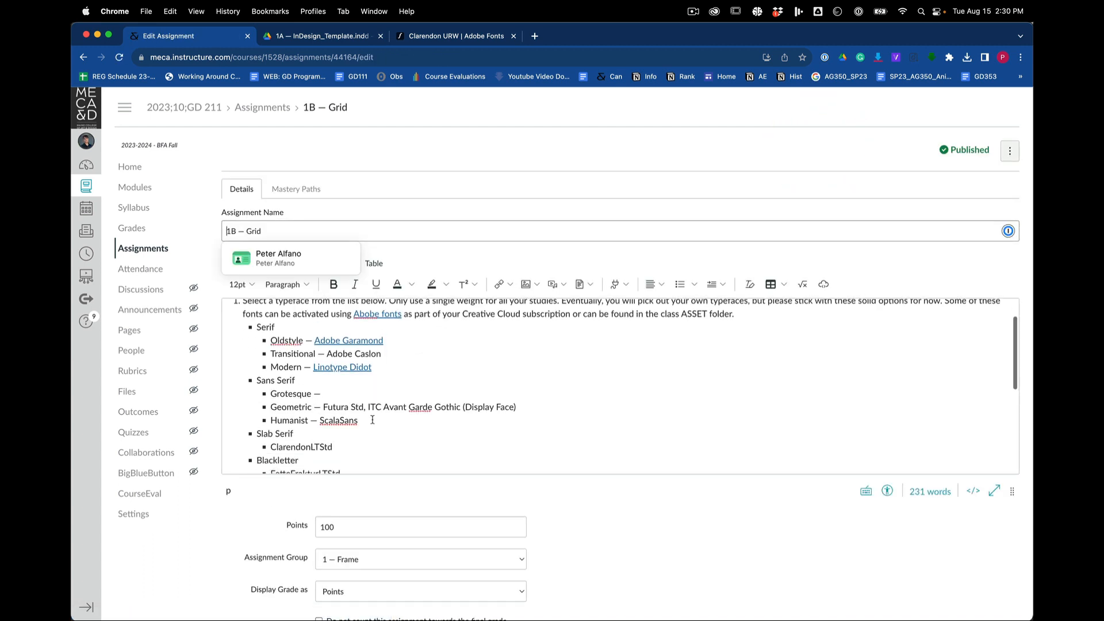
{"action": "scroll", "coordinate": [372, 420], "scroll_direction": "down", "scroll_amount": 1}
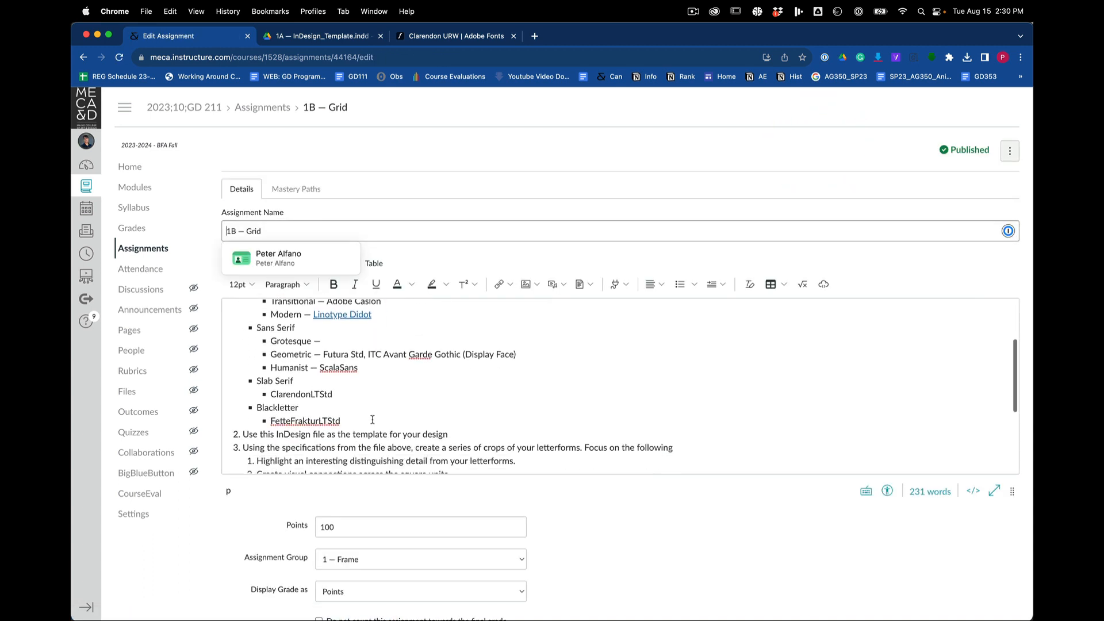
{"action": "left_click", "coordinate": [314, 394]}
{"action": "left_click_drag", "start_coordinate": [323, 393], "coordinate": [341, 393]}
{"action": "type", "text": "UR"}
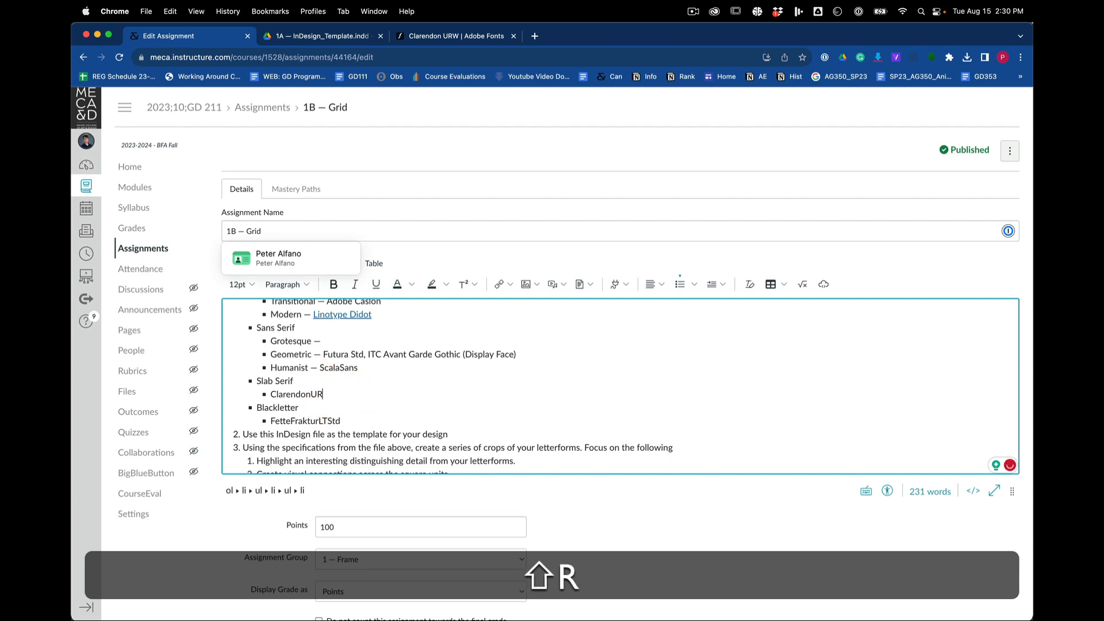
{"action": "type", "text": "W"}
{"action": "scroll", "coordinate": [545, 377], "scroll_direction": "down", "scroll_amount": 10}
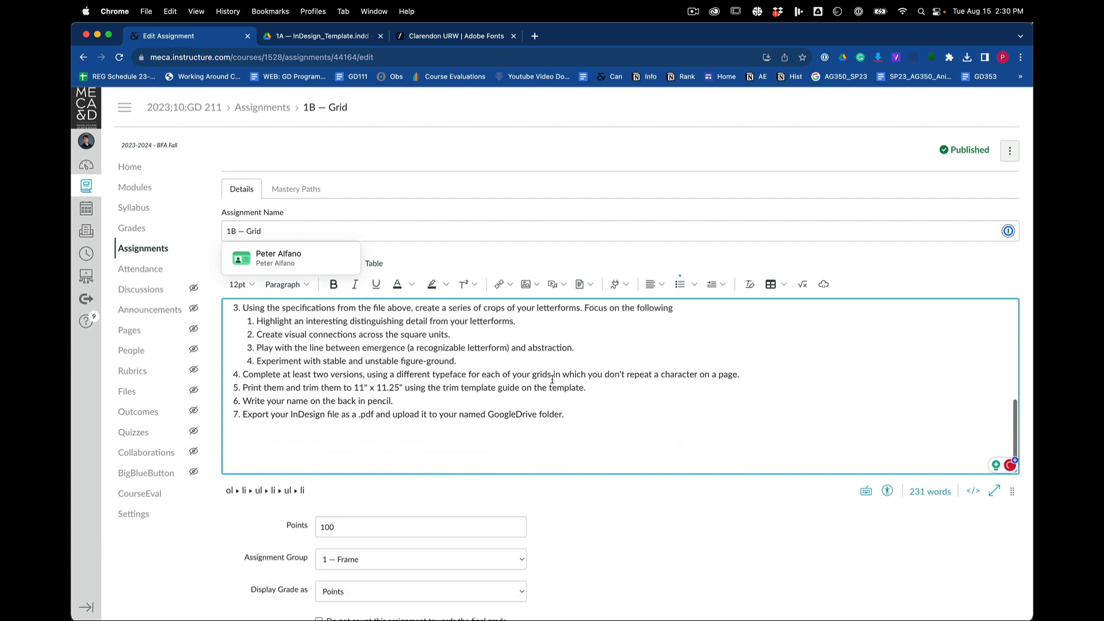
{"action": "left_click", "coordinate": [993, 591]}
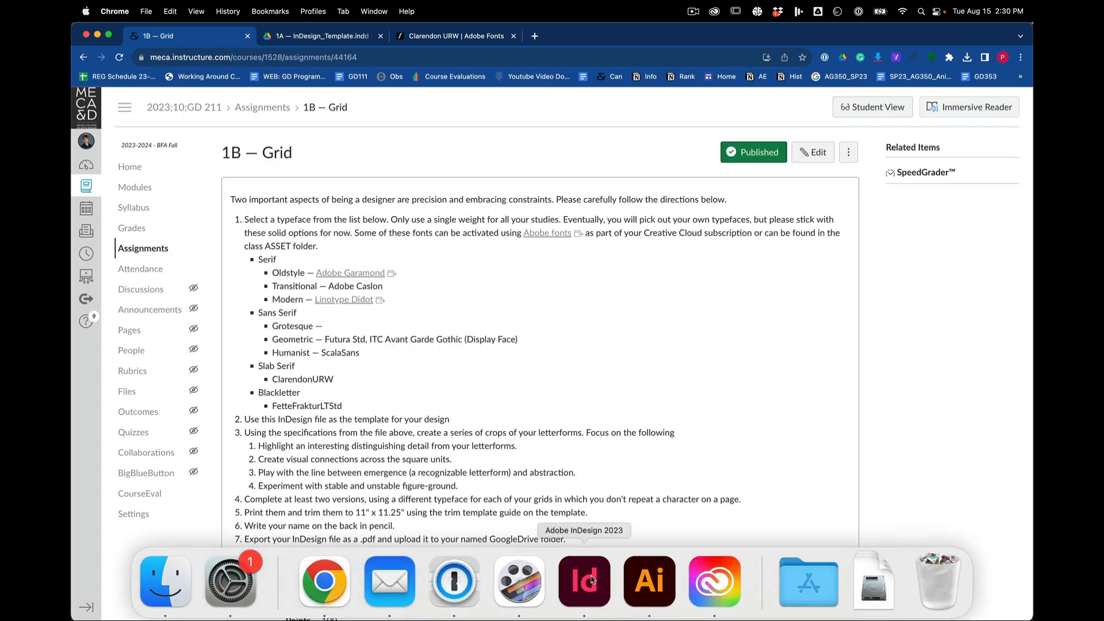
Switch to Illustrator and compare the available text settings with the line of capitals selected and deselected.
{"action": "left_click", "coordinate": [649, 595]}
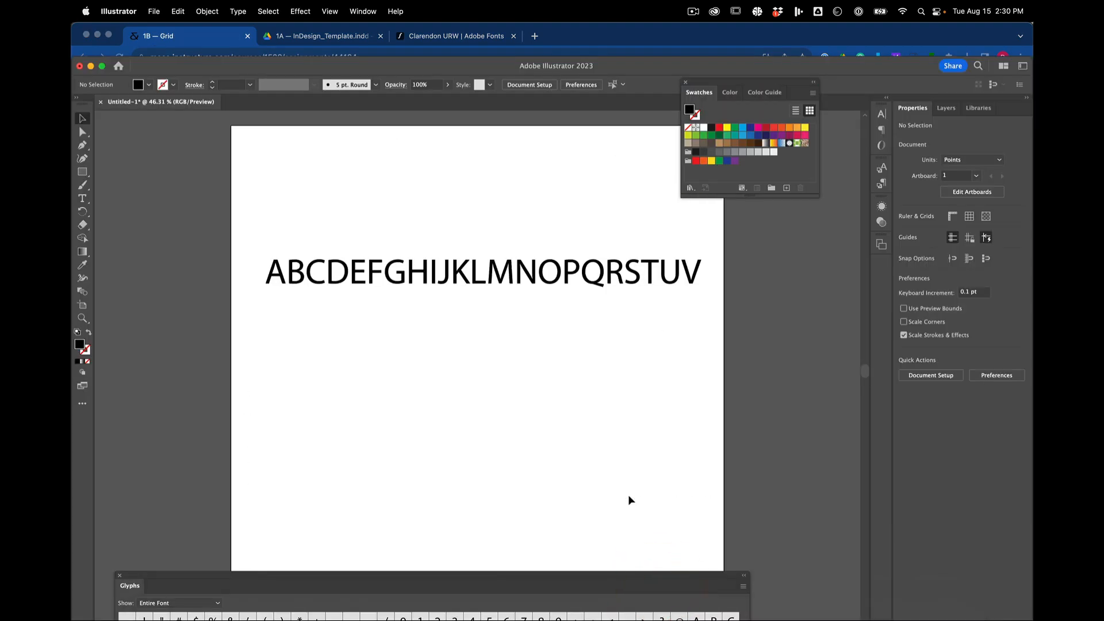
{"action": "left_click", "coordinate": [533, 285]}
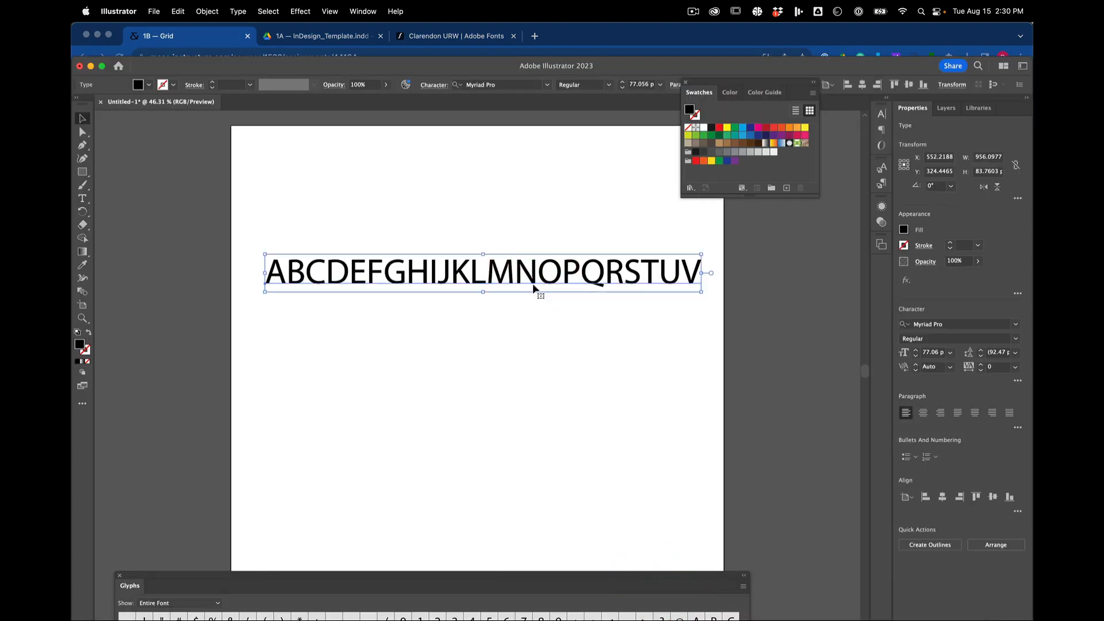
{"action": "left_click", "coordinate": [544, 333]}
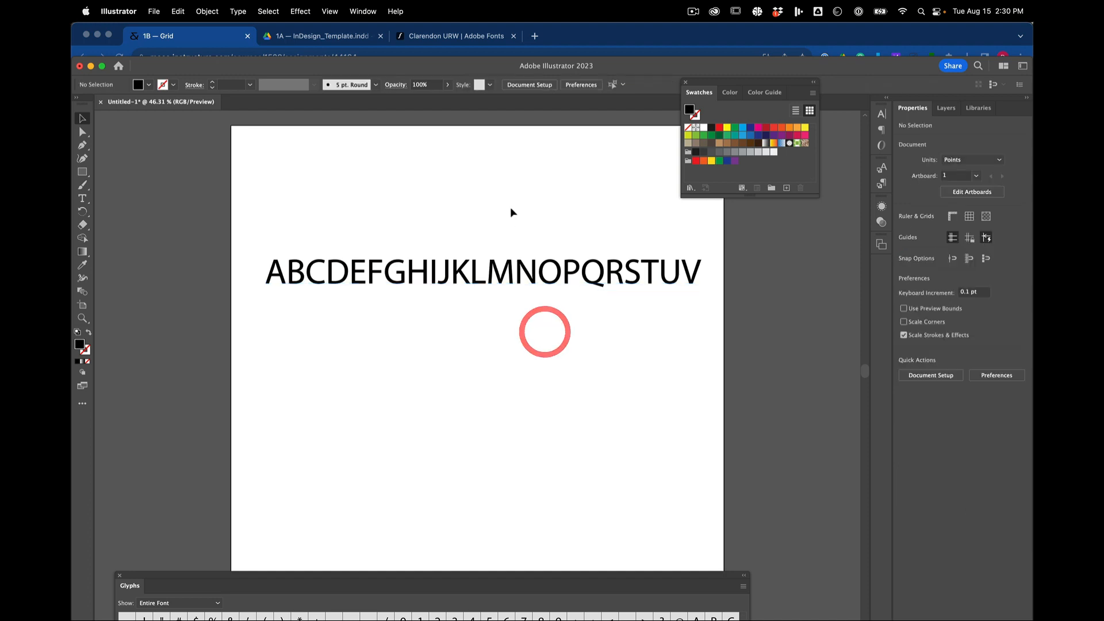
{"action": "left_click", "coordinate": [461, 260]}
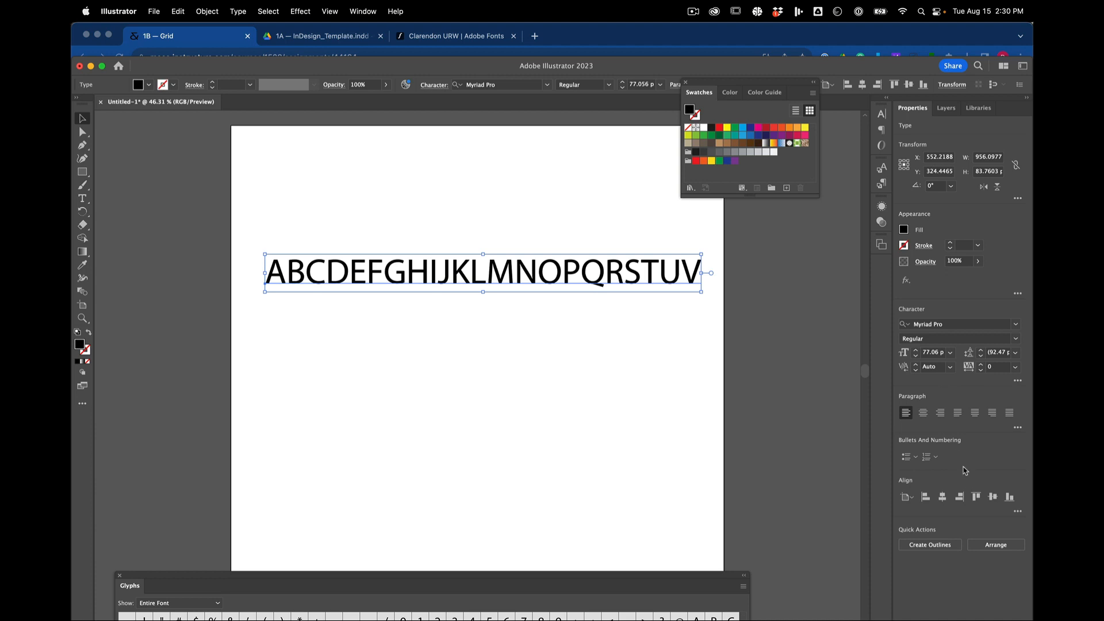
{"action": "left_click", "coordinate": [670, 368]}
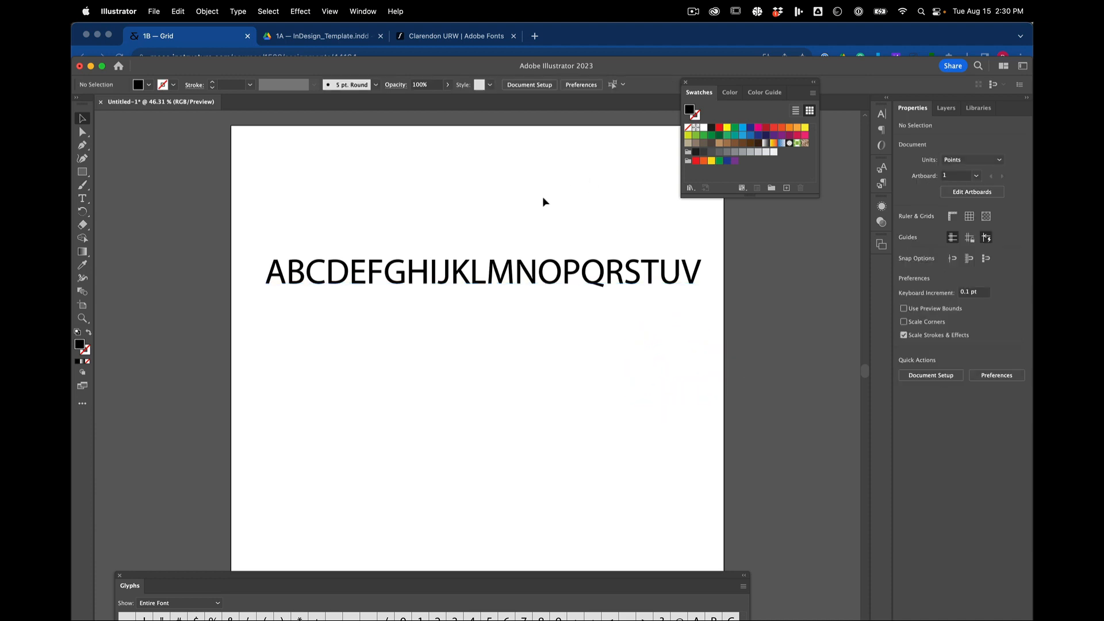
{"action": "left_click", "coordinate": [498, 273]}
{"action": "left_click", "coordinate": [518, 328]}
{"action": "left_click", "coordinate": [492, 185]}
{"action": "left_click", "coordinate": [498, 269]}
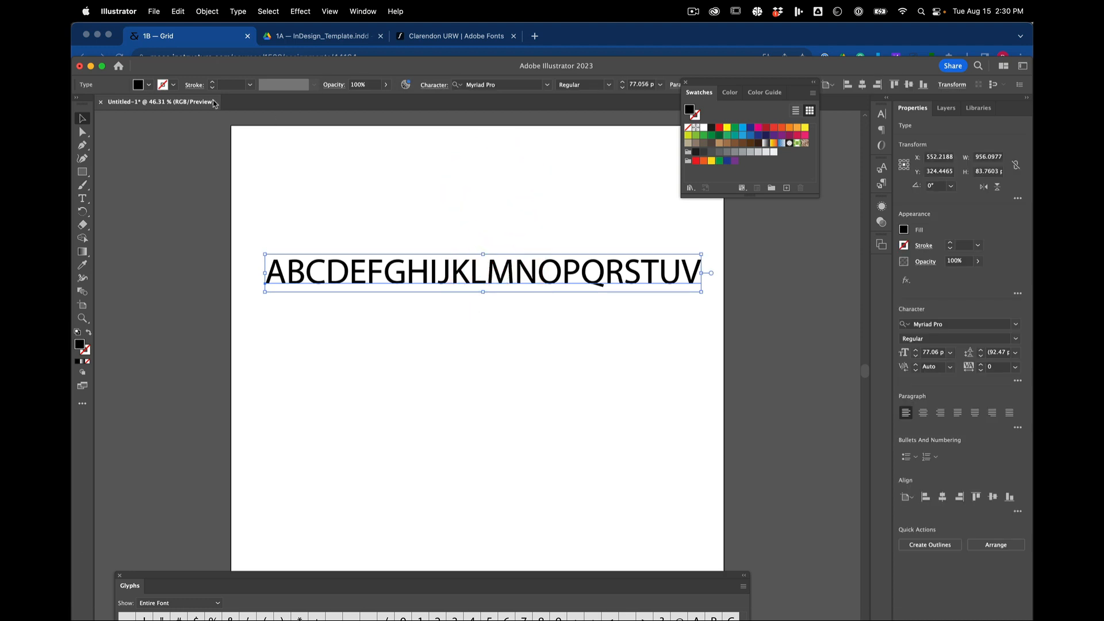
Enlarge the Illustrator window to fill the screen and examine how the properties differ between selected text and no selection.
{"action": "key", "text": "alt"}
{"action": "left_click", "coordinate": [102, 66], "text": "alt"}
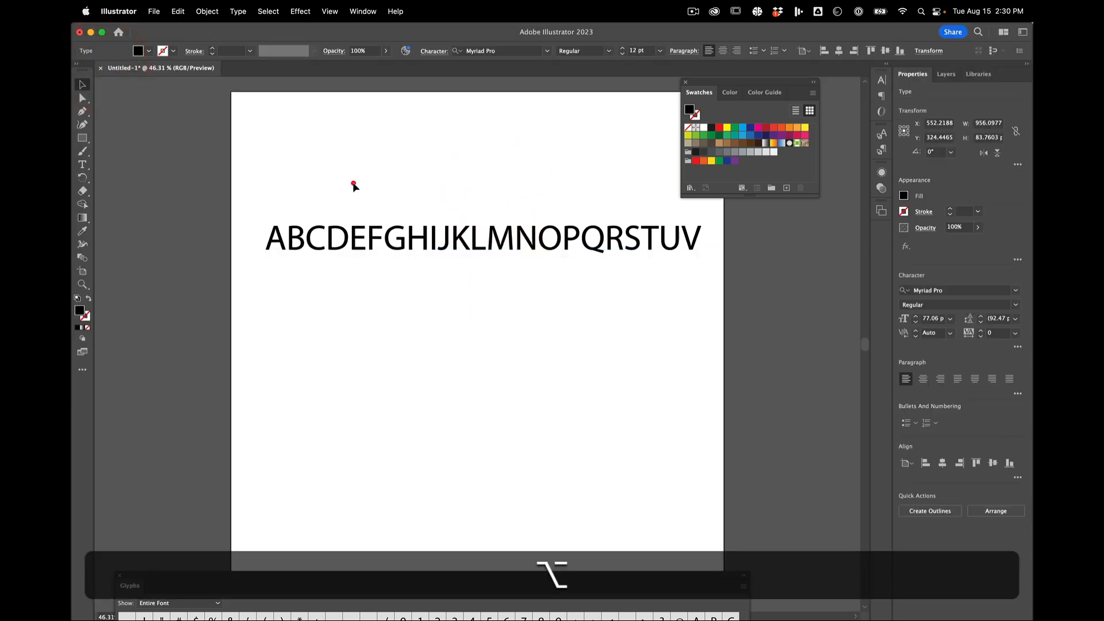
{"action": "left_click", "coordinate": [353, 179]}
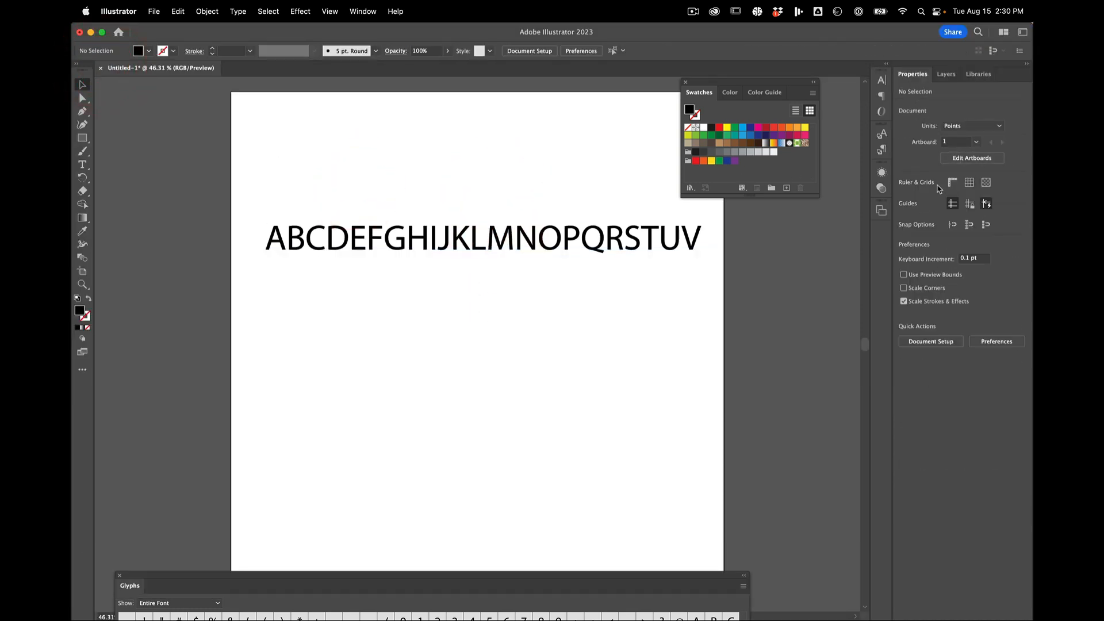
{"action": "left_click", "coordinate": [605, 245]}
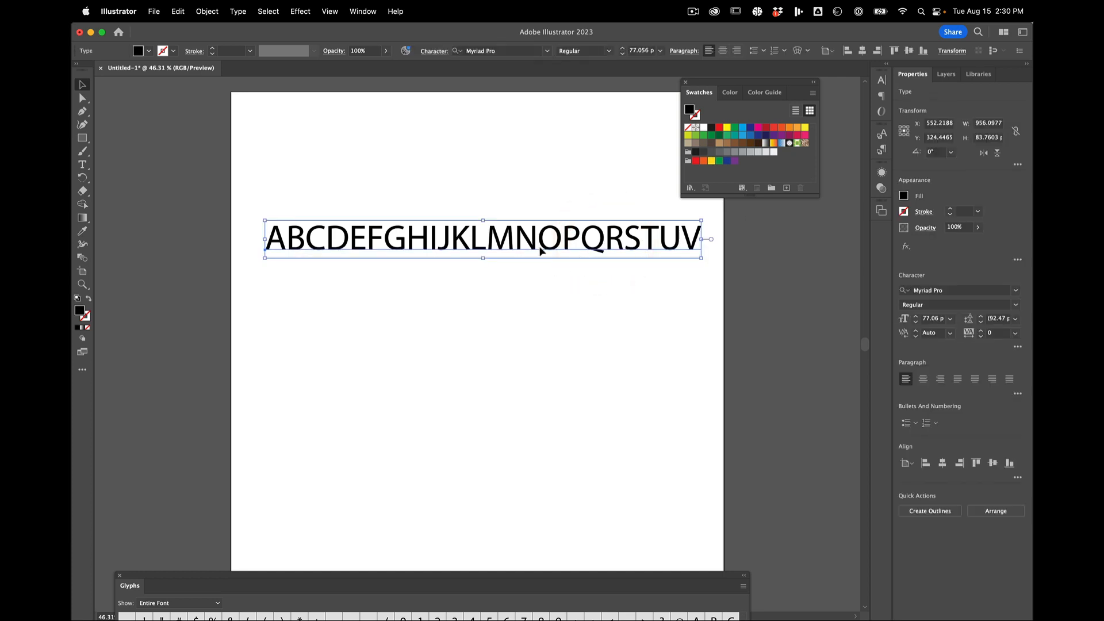
{"action": "left_click", "coordinate": [512, 184]}
{"action": "left_click", "coordinate": [517, 234]}
{"action": "left_click", "coordinate": [529, 328]}
{"action": "left_click", "coordinate": [538, 187]}
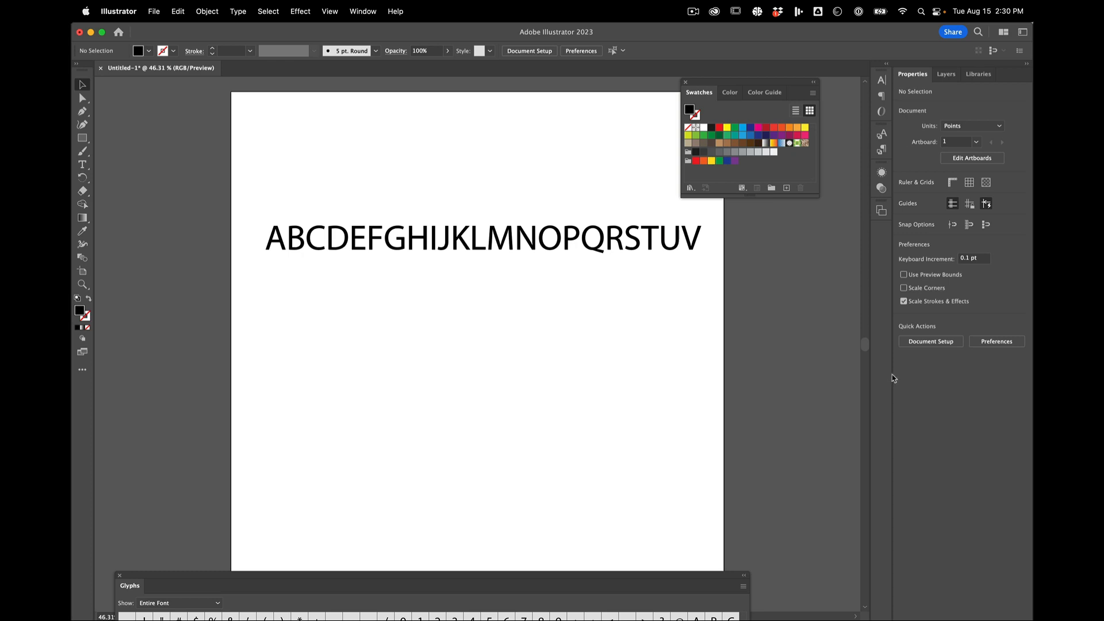
{"action": "left_click", "coordinate": [696, 313]}
Move the line of capitals to the artboard's left edge and append WXYZ to complete the alphabet.
{"action": "left_click", "coordinate": [646, 239]}
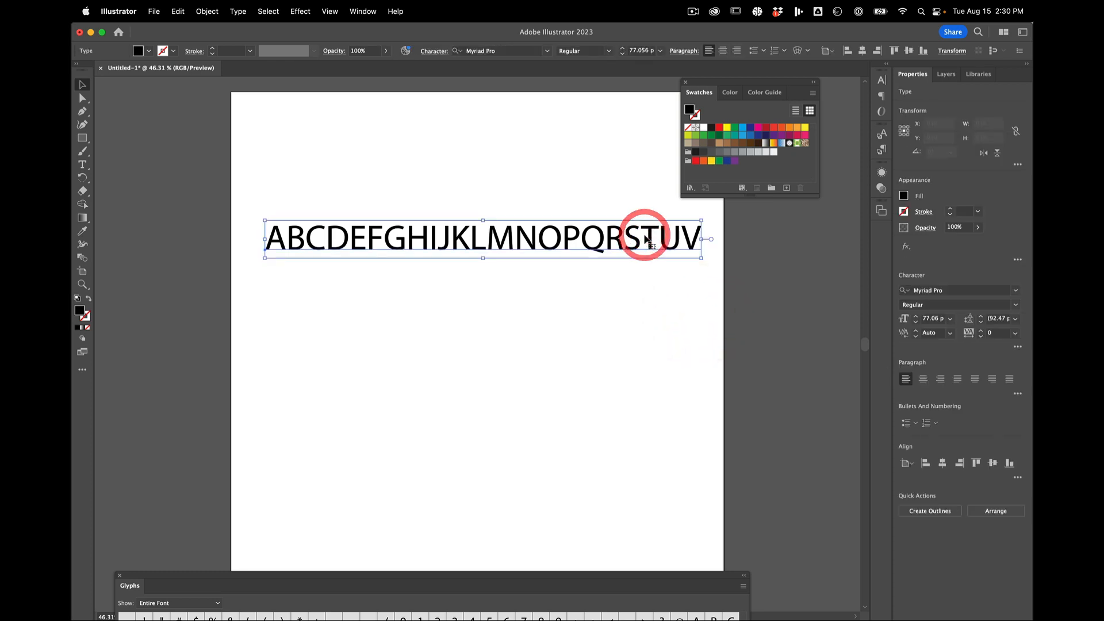
{"action": "left_click_drag", "start_coordinate": [646, 240], "coordinate": [613, 262]}
{"action": "double_click", "coordinate": [660, 262]}
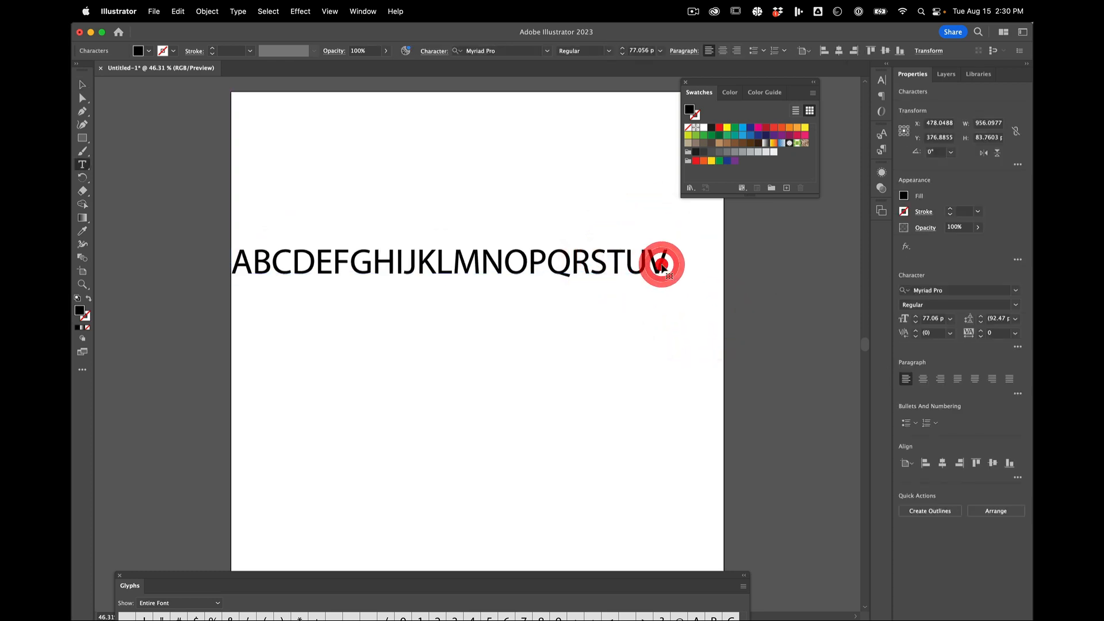
{"action": "type", "text": "W"}
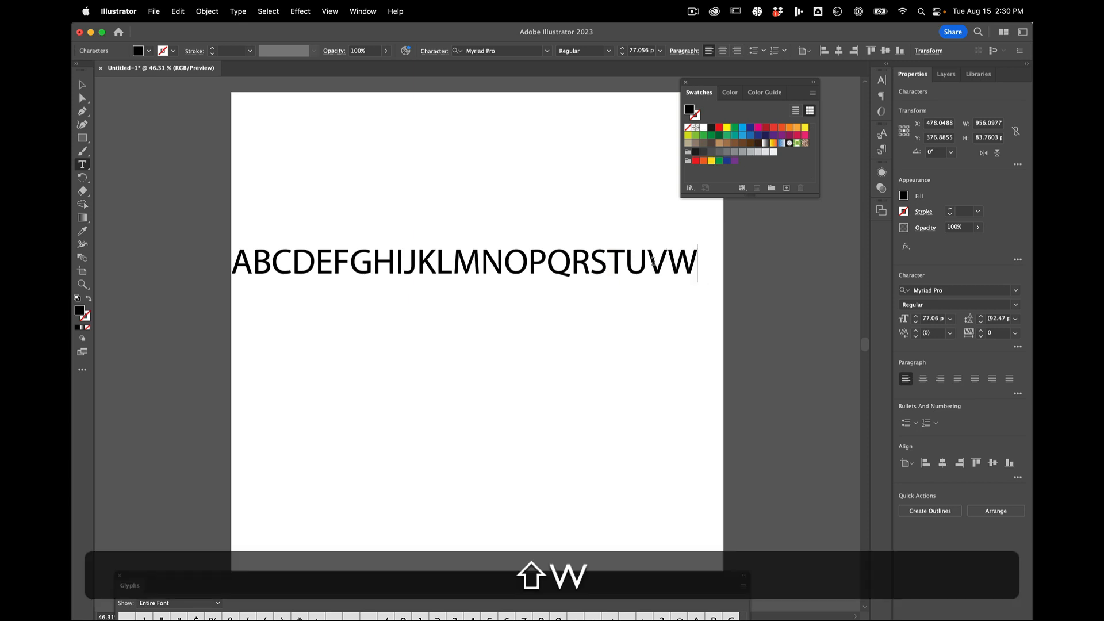
{"action": "type", "text": "XYZ"}
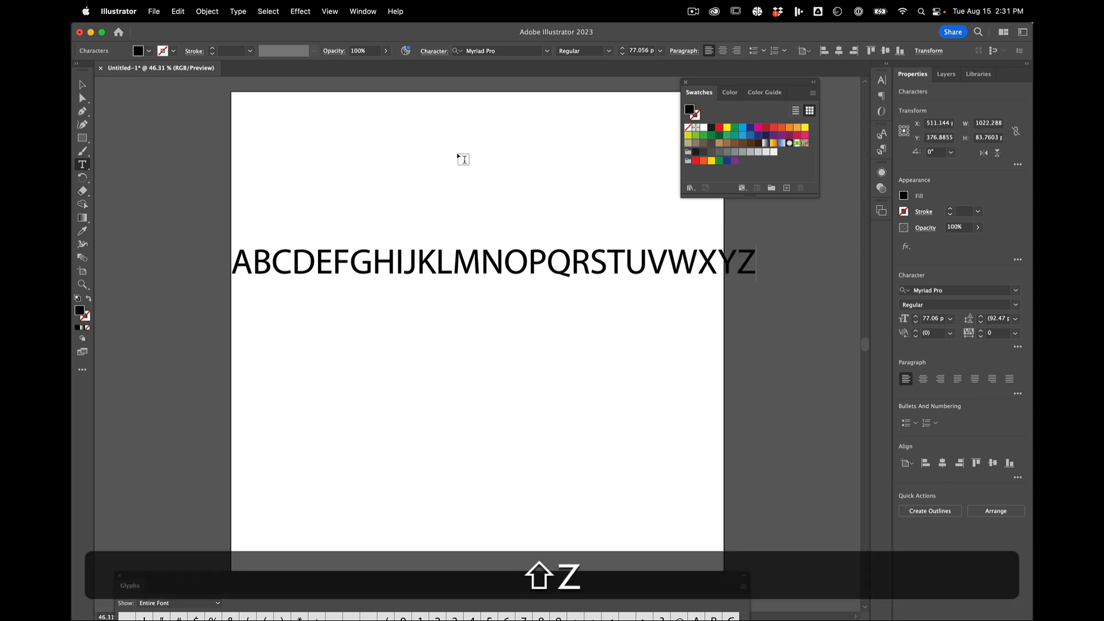
Change the alphabet line's typeface to Clarendon LT Std Roman.
{"action": "left_click", "coordinate": [85, 86]}
{"action": "left_click", "coordinate": [335, 153]}
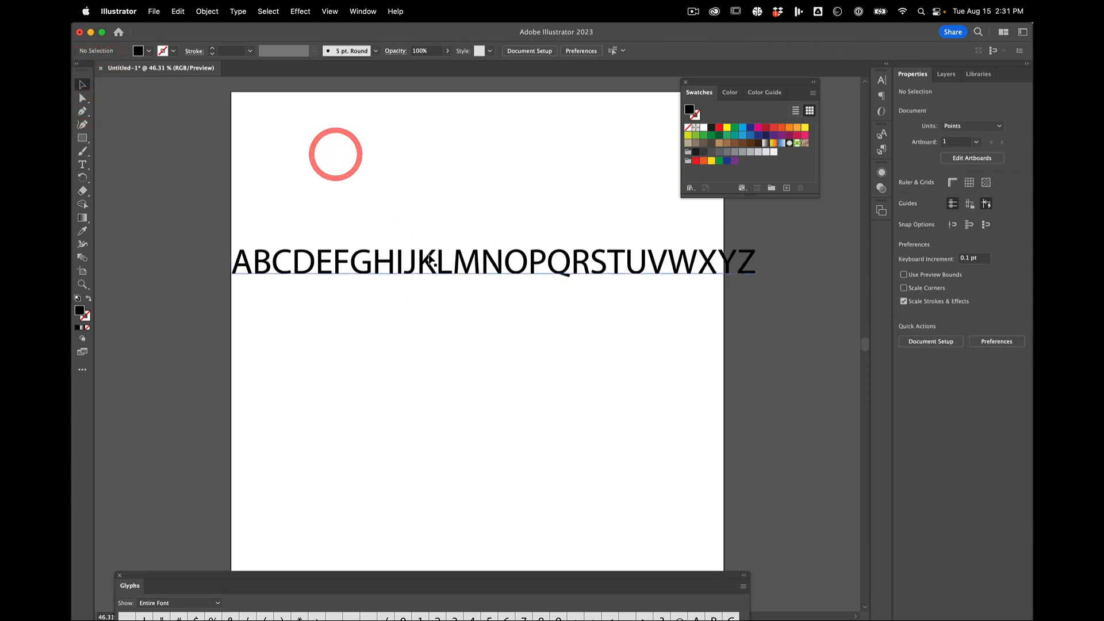
{"action": "left_click", "coordinate": [428, 255]}
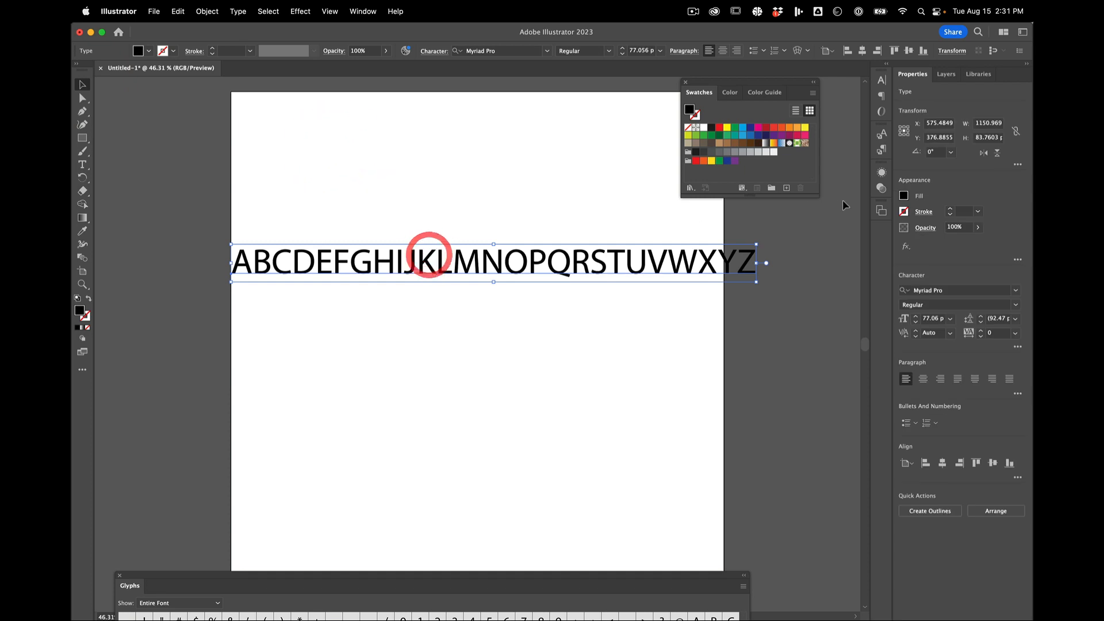
{"action": "left_click", "coordinate": [952, 290]}
{"action": "type", "text": "CL"}
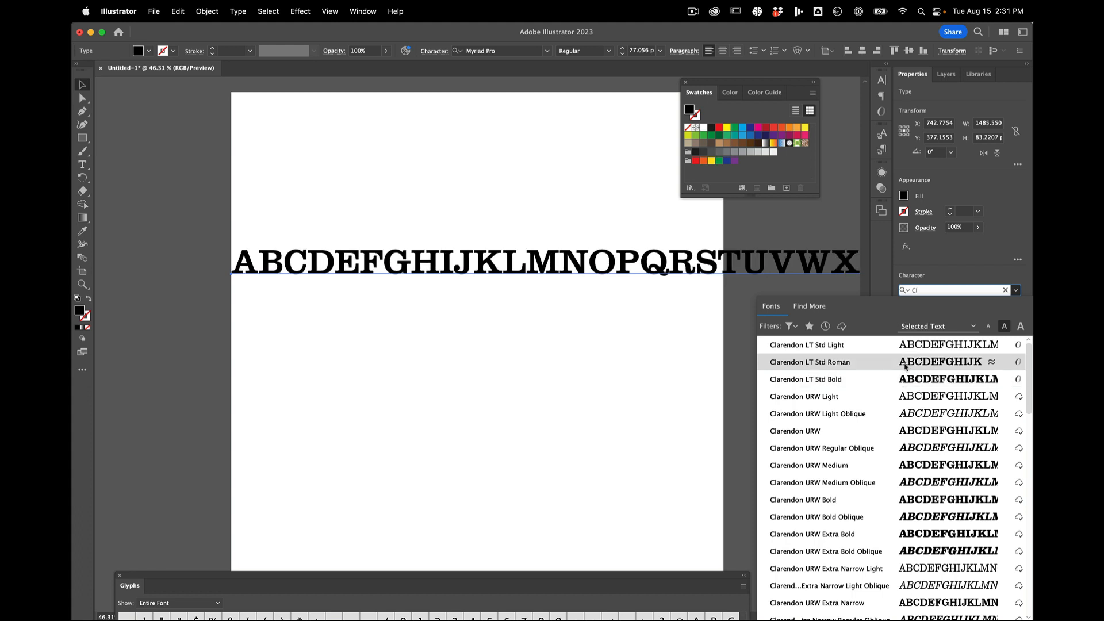
{"action": "left_click", "coordinate": [905, 364]}
{"action": "left_click", "coordinate": [661, 351]}
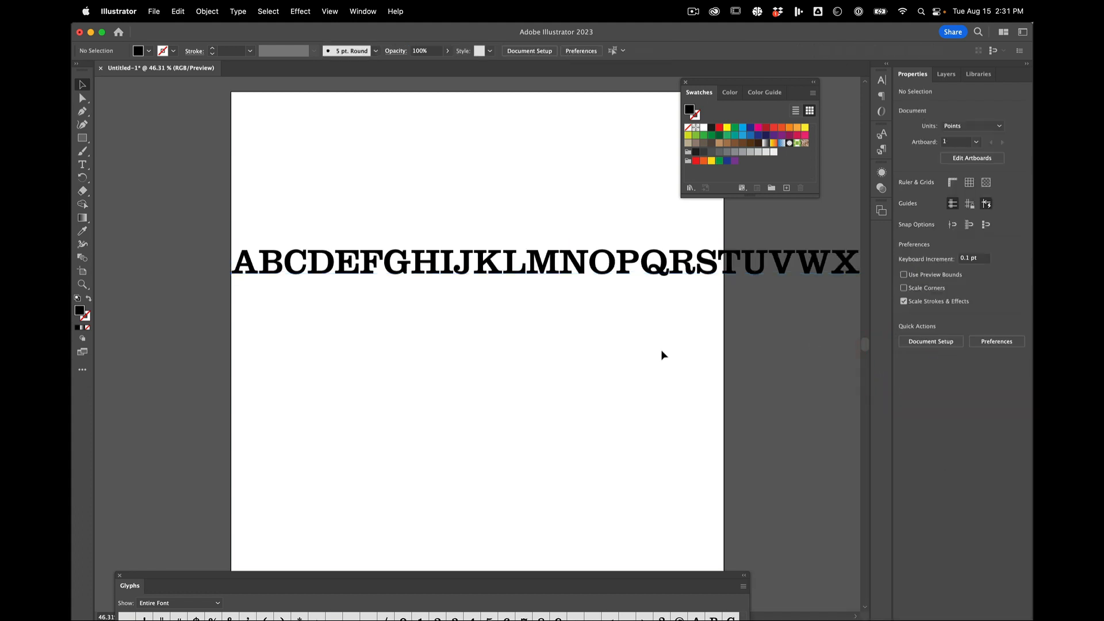
Scale the capitals line down to about 53 pt so the full alphabet fits within the artboard's width.
{"action": "scroll", "coordinate": [661, 353], "scroll_direction": "down", "scroll_amount": 2}
{"action": "left_click", "coordinate": [714, 288]}
{"action": "scroll", "coordinate": [748, 288], "scroll_direction": "right", "scroll_amount": 3}
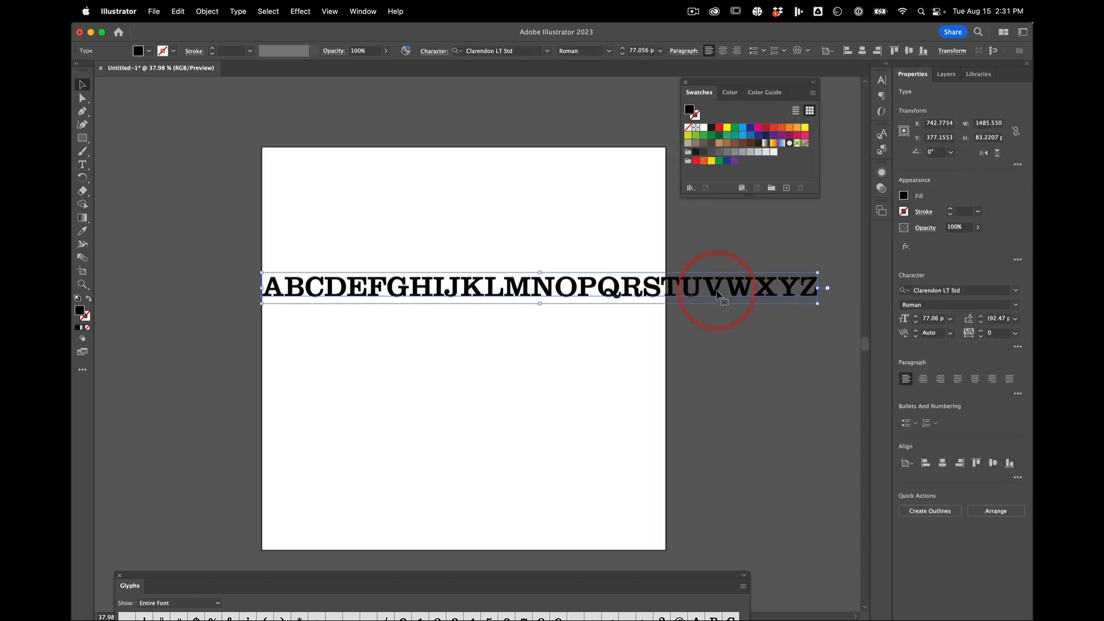
{"action": "left_click_drag", "start_coordinate": [817, 303], "coordinate": [643, 295]}
{"action": "left_click", "coordinate": [510, 336]}
{"action": "scroll", "coordinate": [509, 337], "scroll_direction": "up", "scroll_amount": 3}
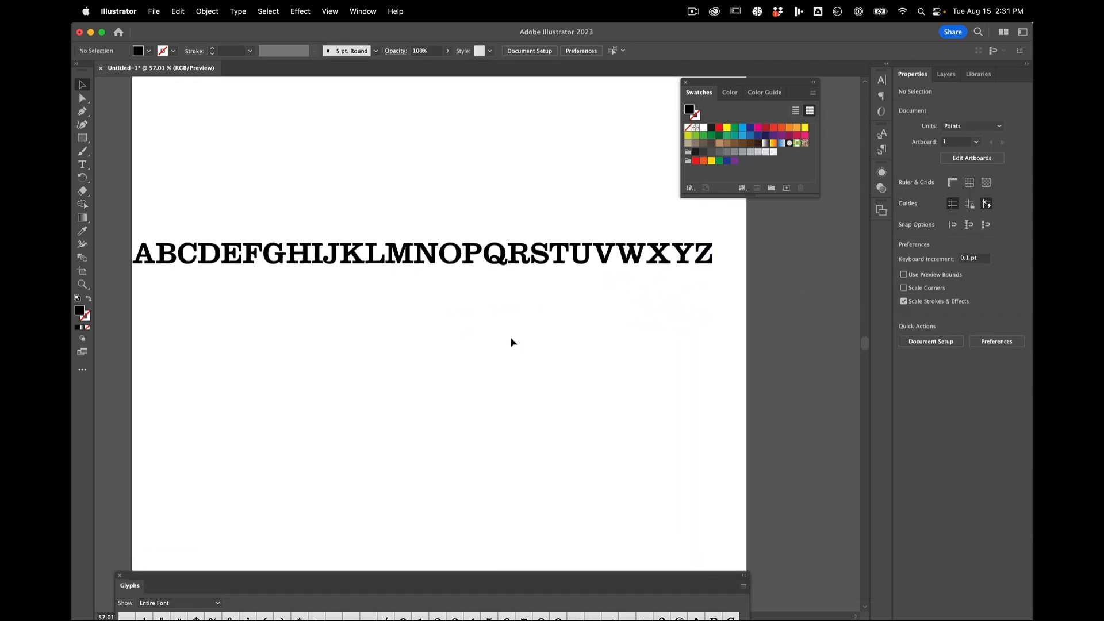
{"action": "scroll", "coordinate": [509, 342], "scroll_direction": "left", "scroll_amount": 2}
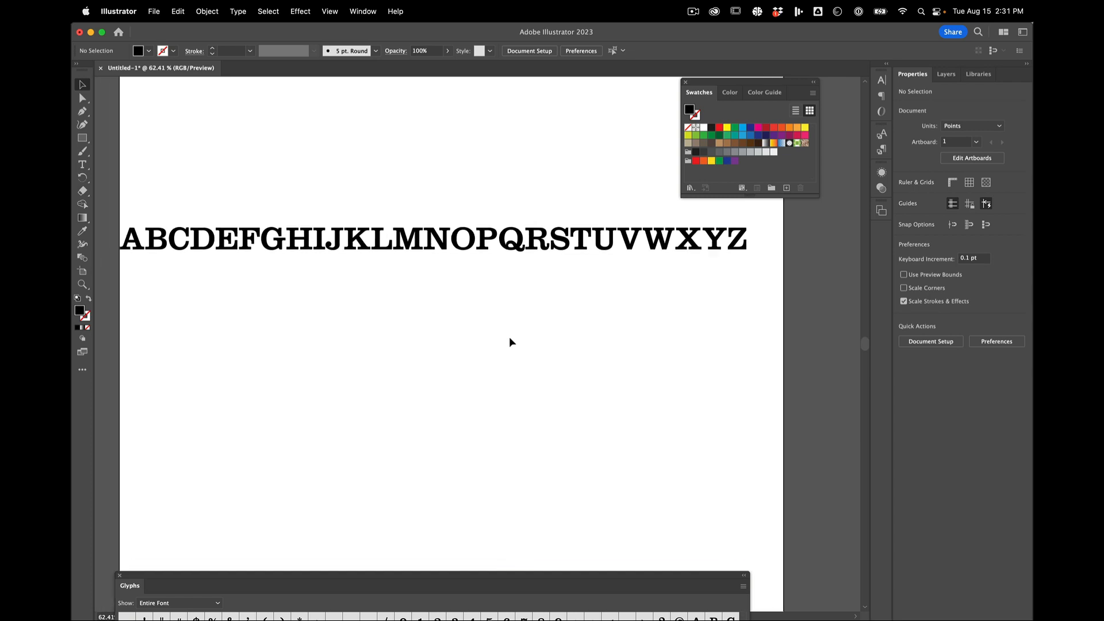
Place a duplicate of the capitals line beneath it, converted to lowercase and shifted slightly right of the original's start.
{"action": "left_click_drag", "start_coordinate": [498, 231], "coordinate": [500, 275]}
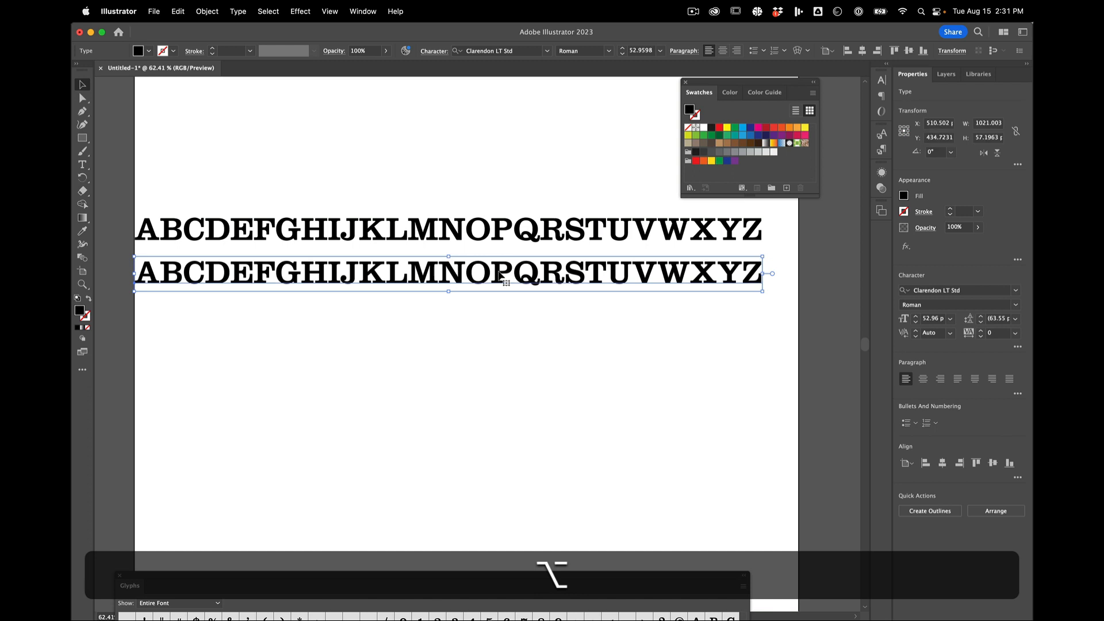
{"action": "left_click", "coordinate": [238, 10]}
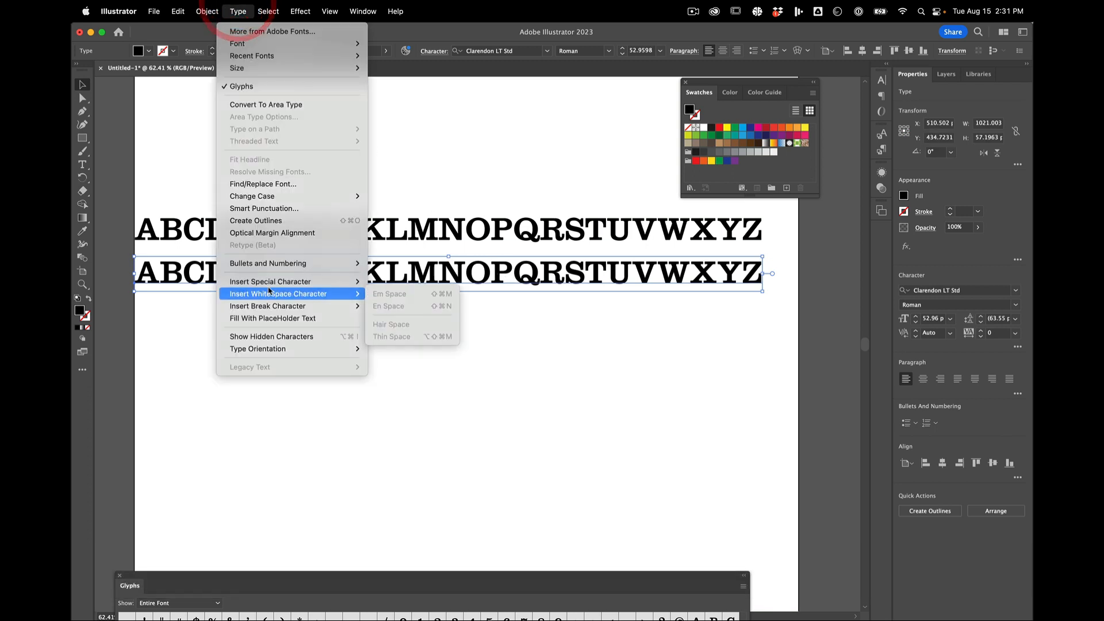
{"action": "mouse_move", "coordinate": [288, 196]}
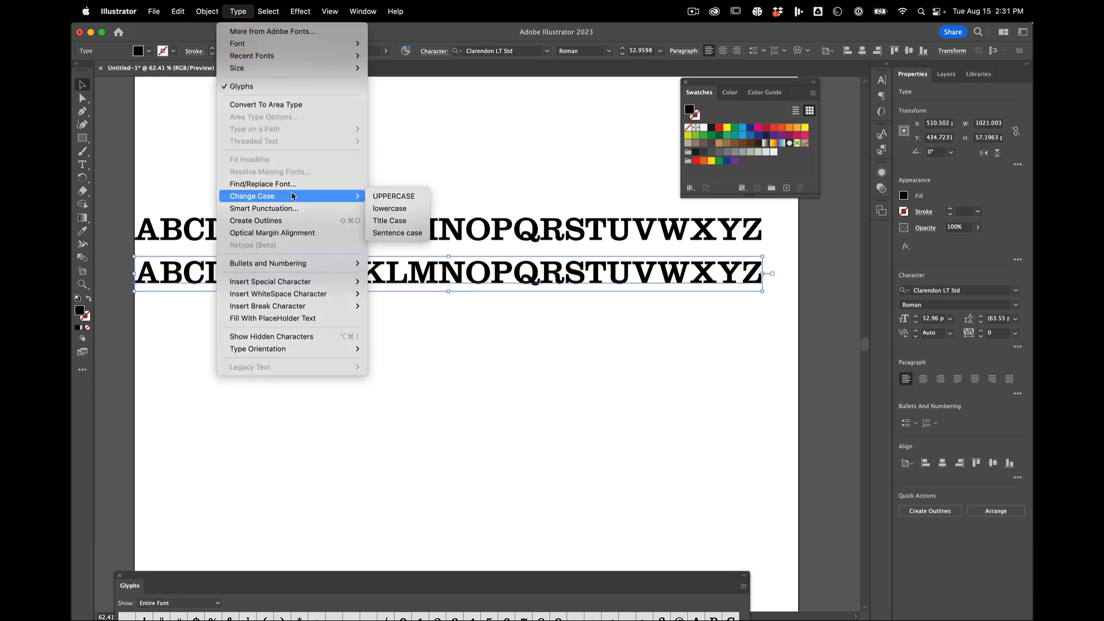
{"action": "left_click", "coordinate": [399, 207]}
{"action": "key", "text": "super+shift+a"}
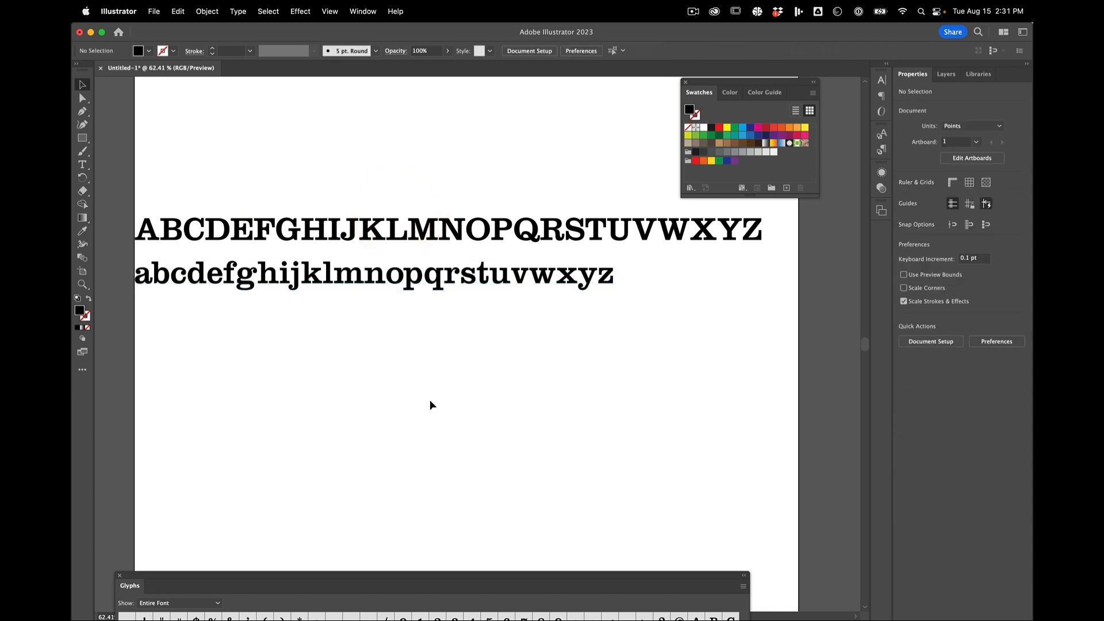
{"action": "left_click_drag", "start_coordinate": [464, 282], "coordinate": [494, 295]}
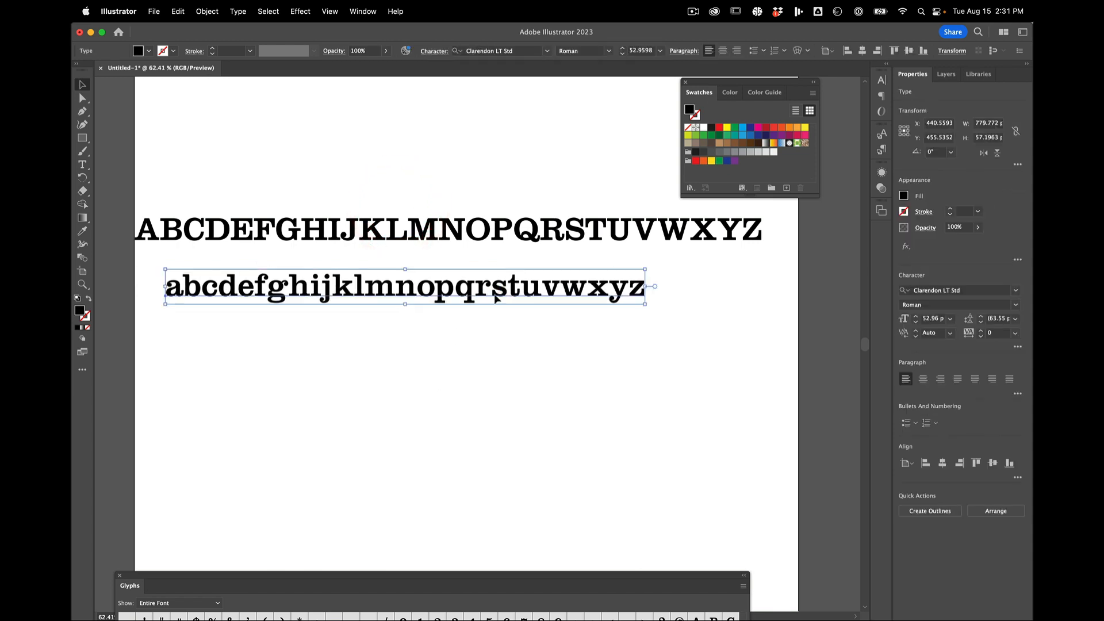
Test the capitals line's editability by inserting trytyryt after the P and deleting it again.
{"action": "double_click", "coordinate": [420, 232]}
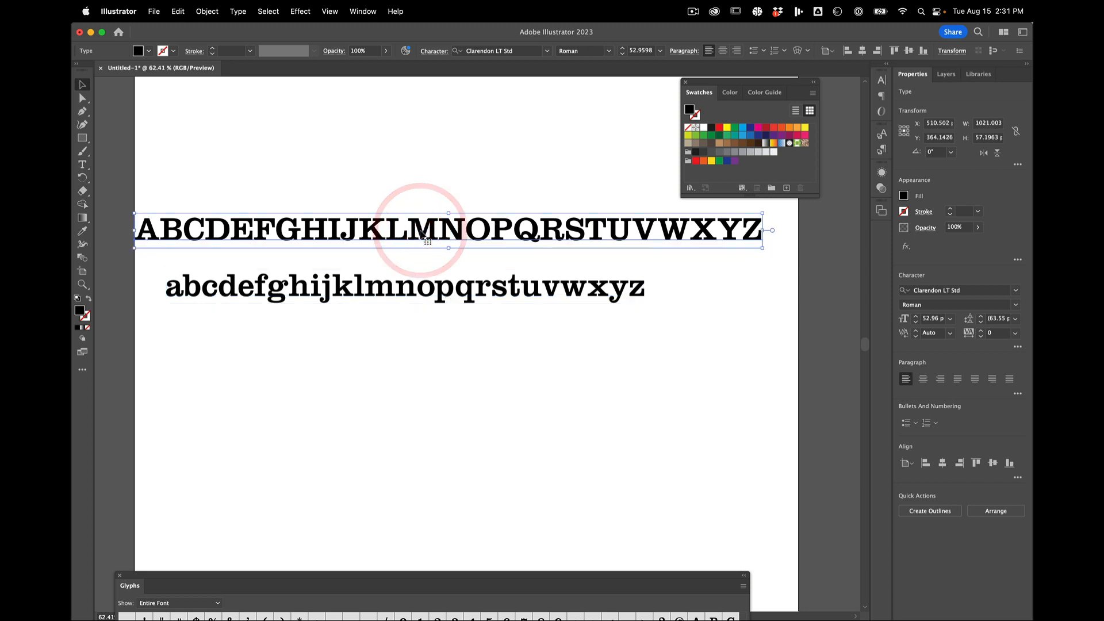
{"action": "left_click", "coordinate": [420, 231]}
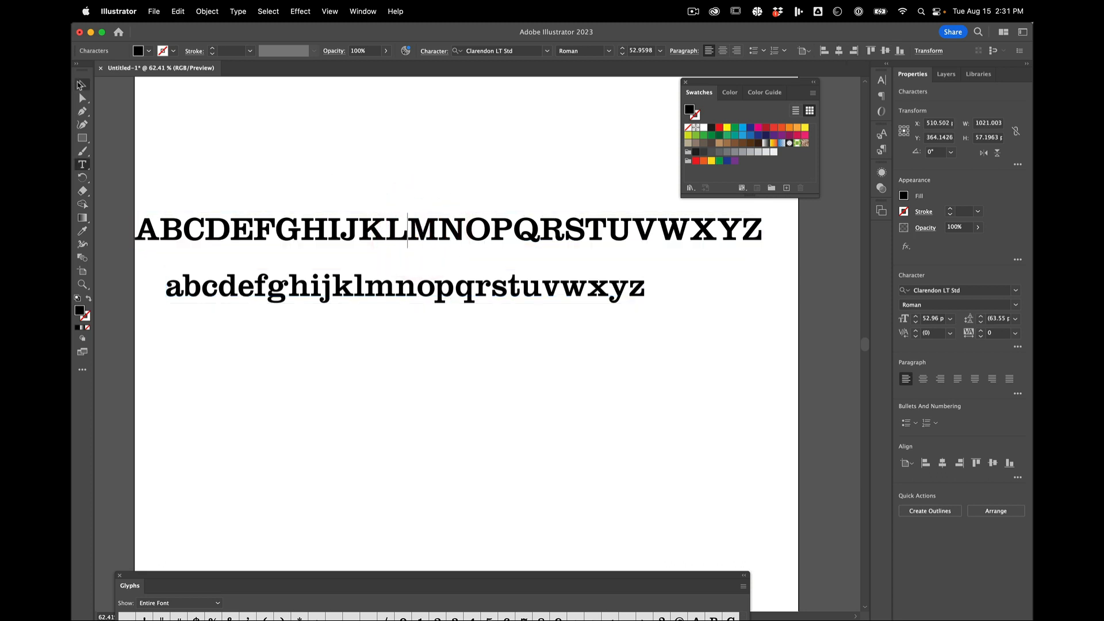
{"action": "left_click", "coordinate": [81, 85]}
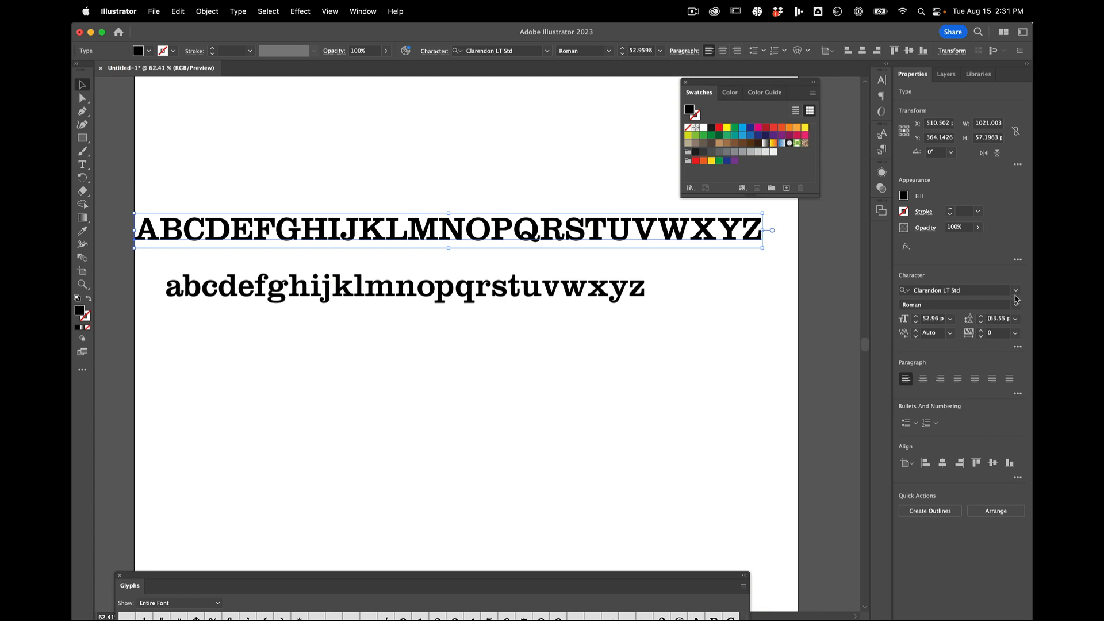
{"action": "double_click", "coordinate": [507, 240]}
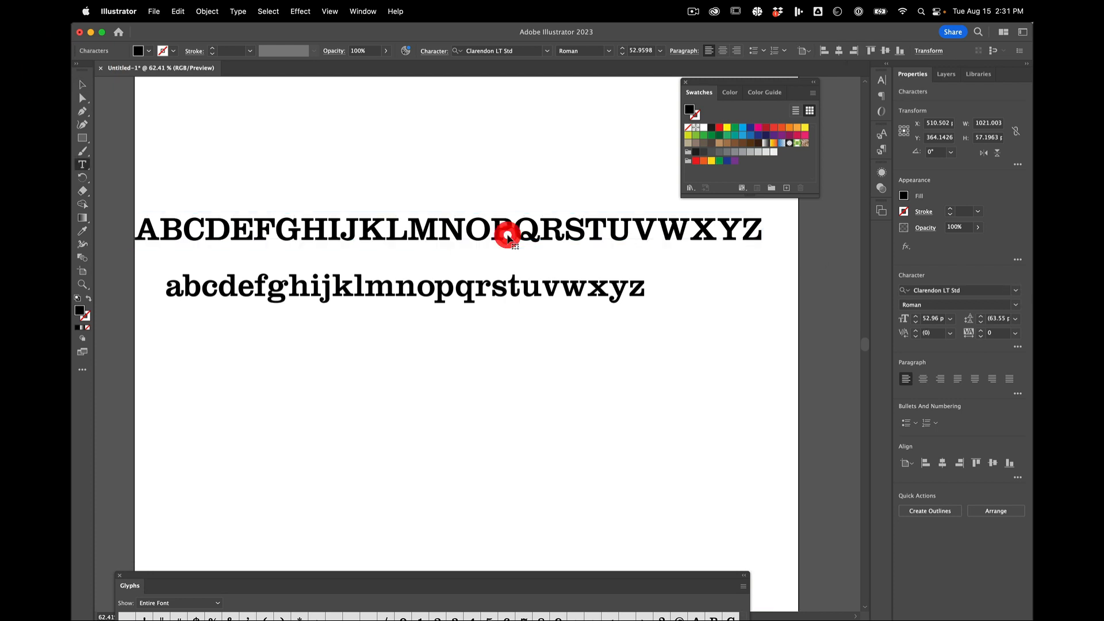
{"action": "left_click", "coordinate": [521, 232]}
{"action": "type", "text": "trytyryt"}
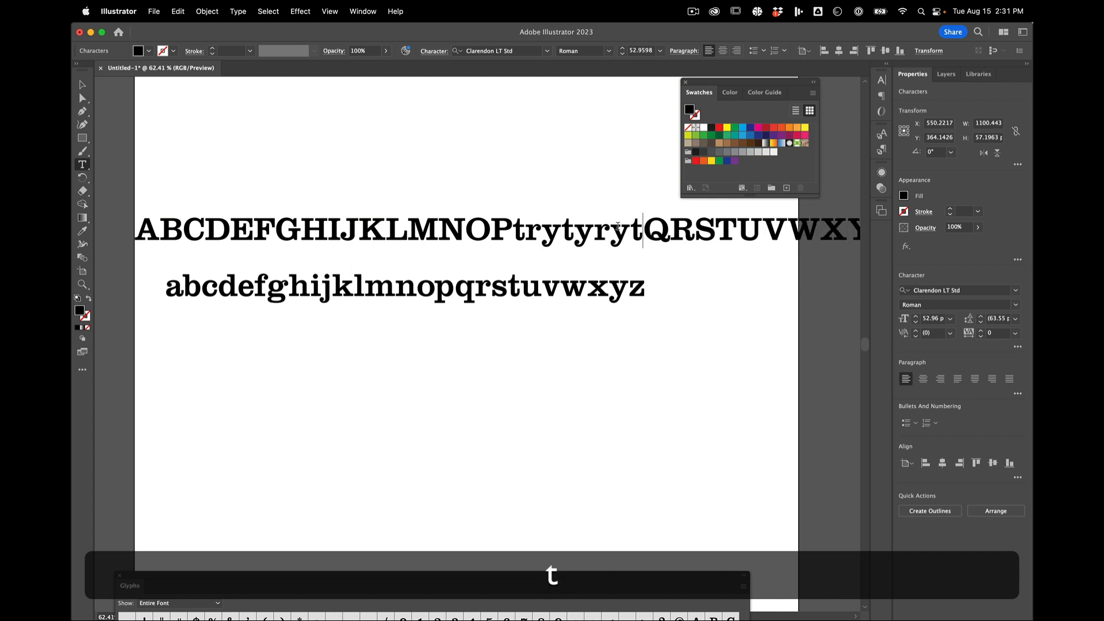
{"action": "left_click_drag", "start_coordinate": [644, 227], "coordinate": [526, 219]}
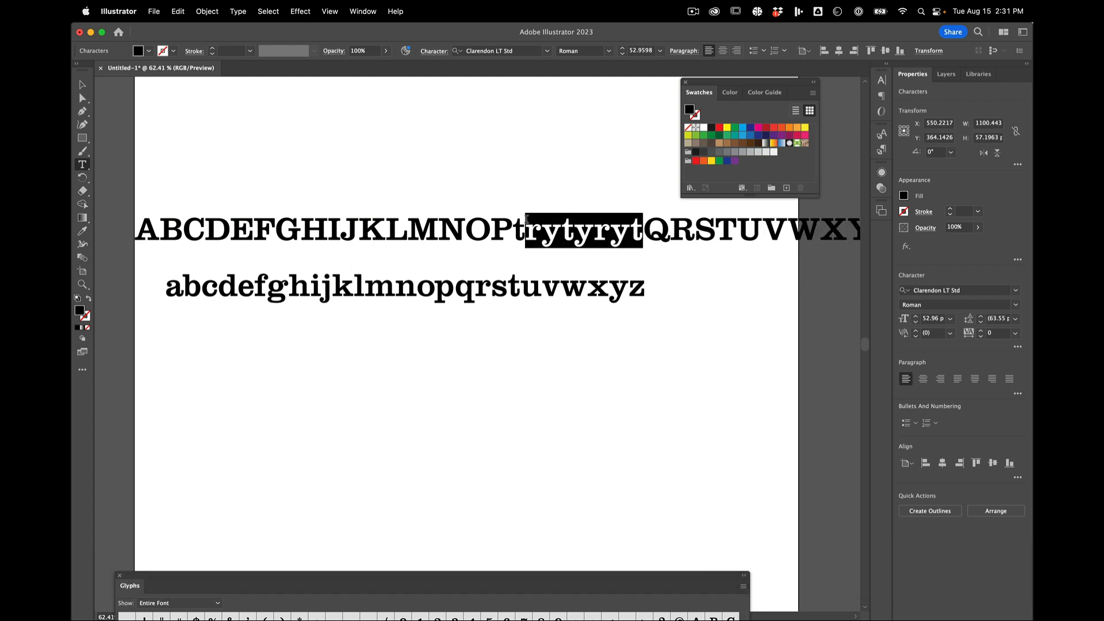
{"action": "key", "text": "BackSpace"}
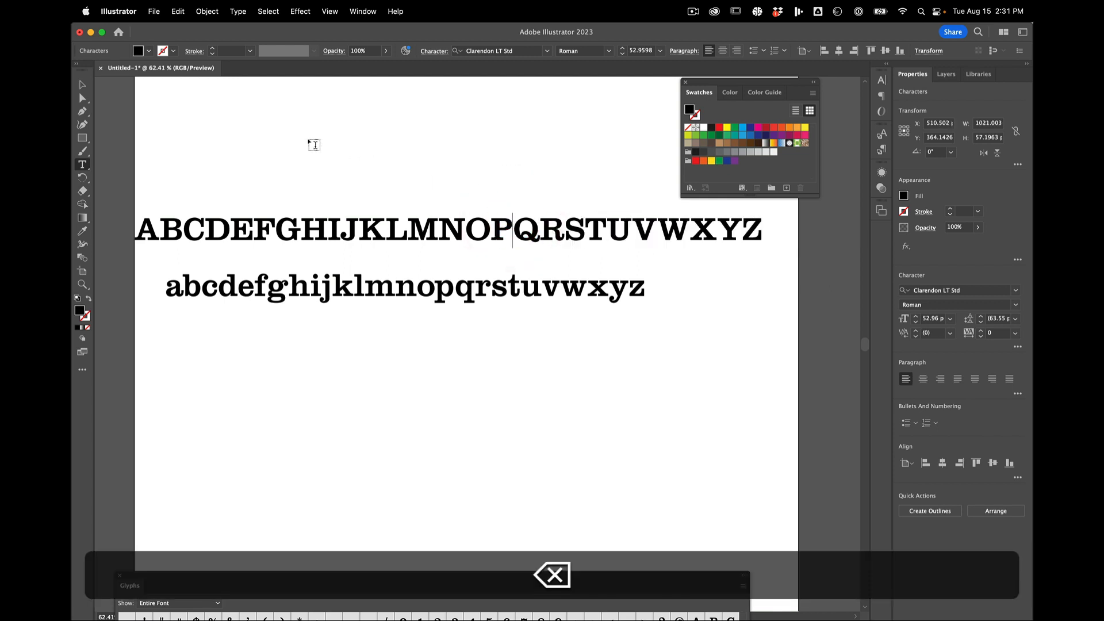
{"action": "left_click", "coordinate": [85, 81]}
{"action": "left_click", "coordinate": [340, 172]}
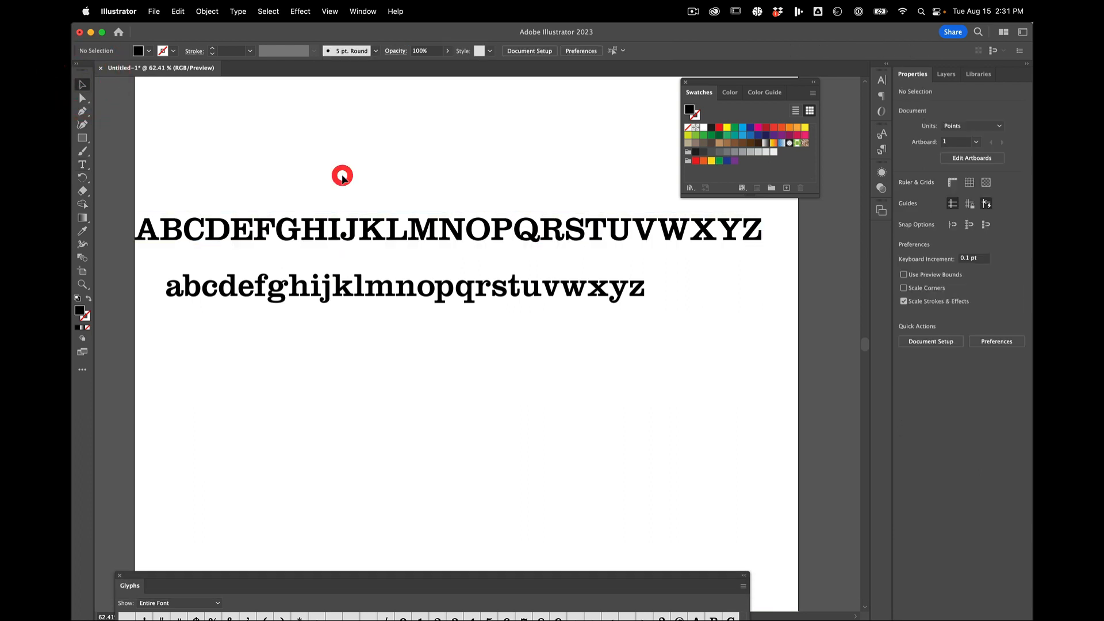
Move the capitals line down and right so its left edge aligns above the lowercase line.
{"action": "left_click_drag", "start_coordinate": [391, 243], "coordinate": [423, 256]}
{"action": "left_click", "coordinate": [414, 246]}
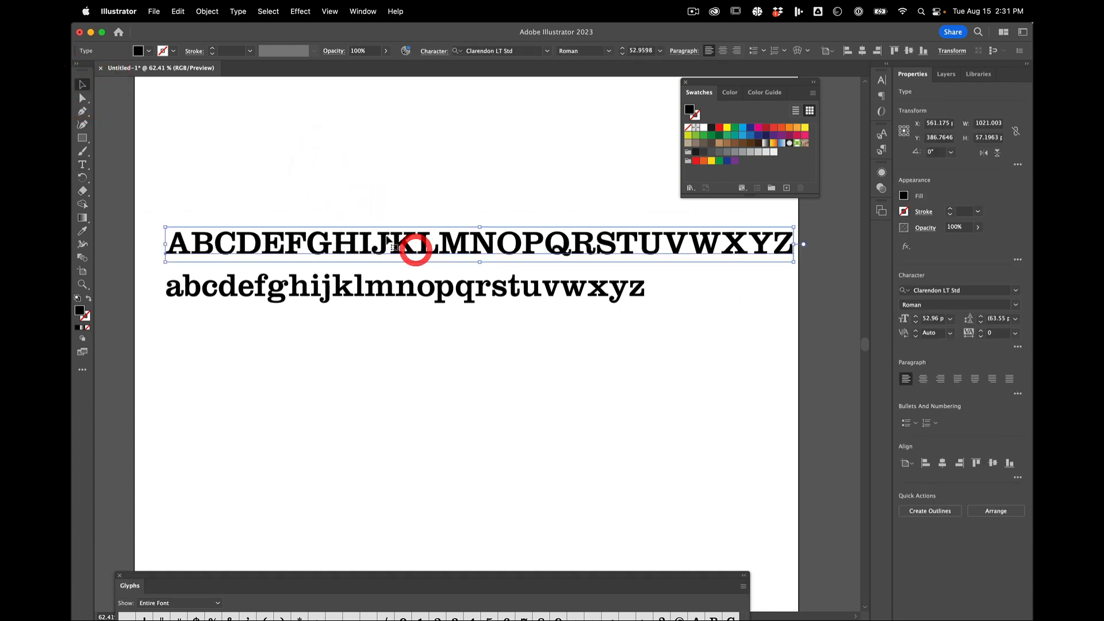
Examine the uppercase and lowercase letterforms up close, selecting each line individually and both together.
{"action": "scroll", "coordinate": [343, 251], "scroll_direction": "up", "scroll_amount": 10}
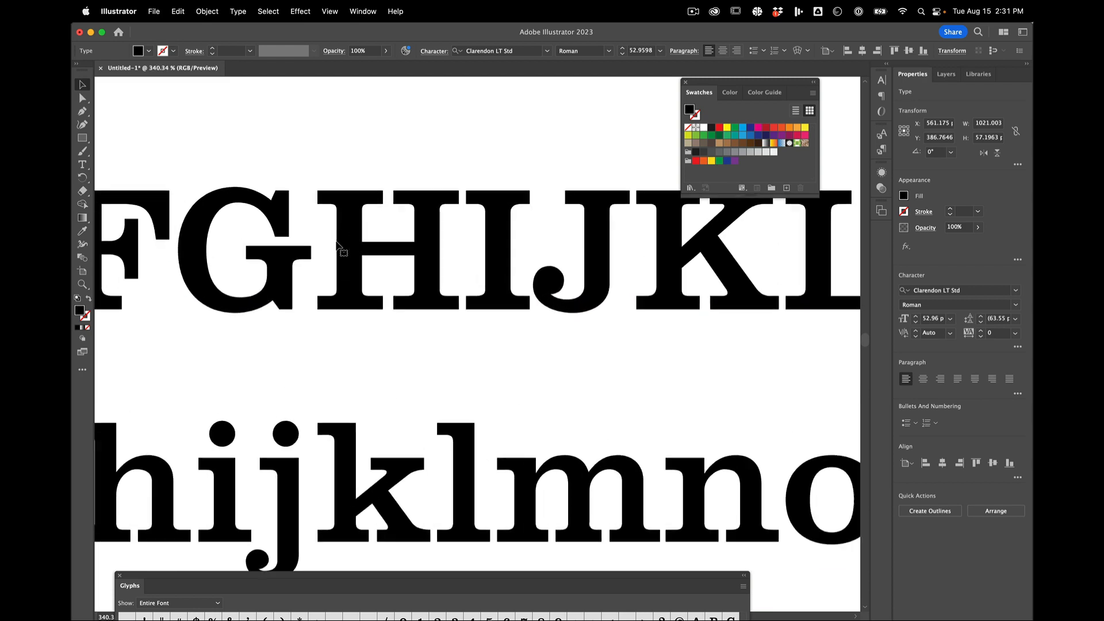
{"action": "scroll", "coordinate": [374, 214], "scroll_direction": "down", "scroll_amount": 5}
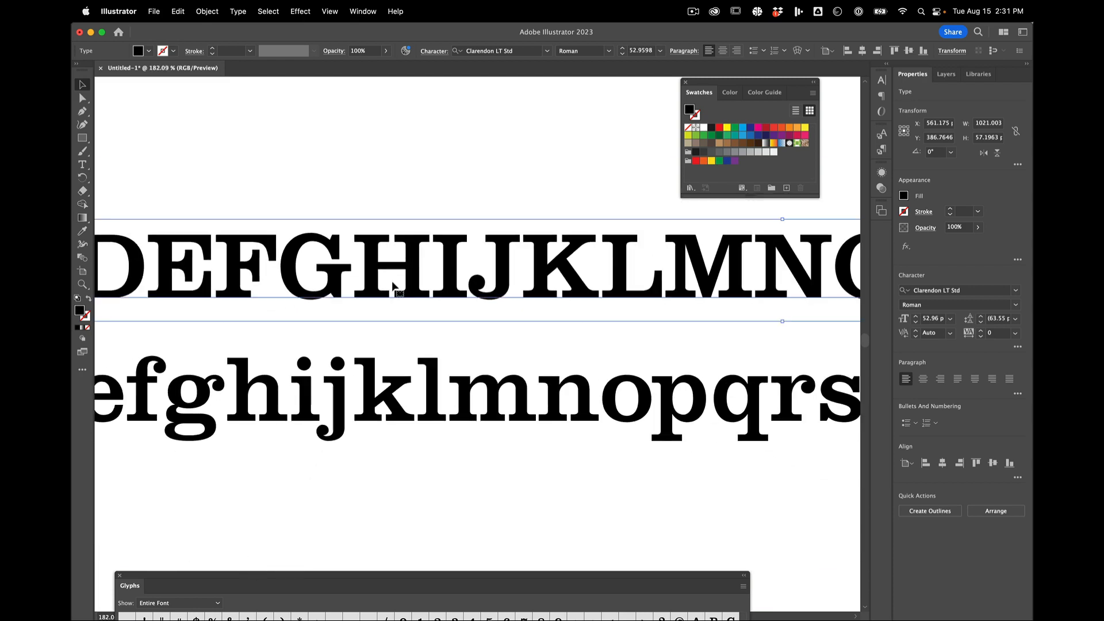
{"action": "left_click", "coordinate": [390, 392]}
{"action": "scroll", "coordinate": [389, 393], "scroll_direction": "down", "scroll_amount": 4}
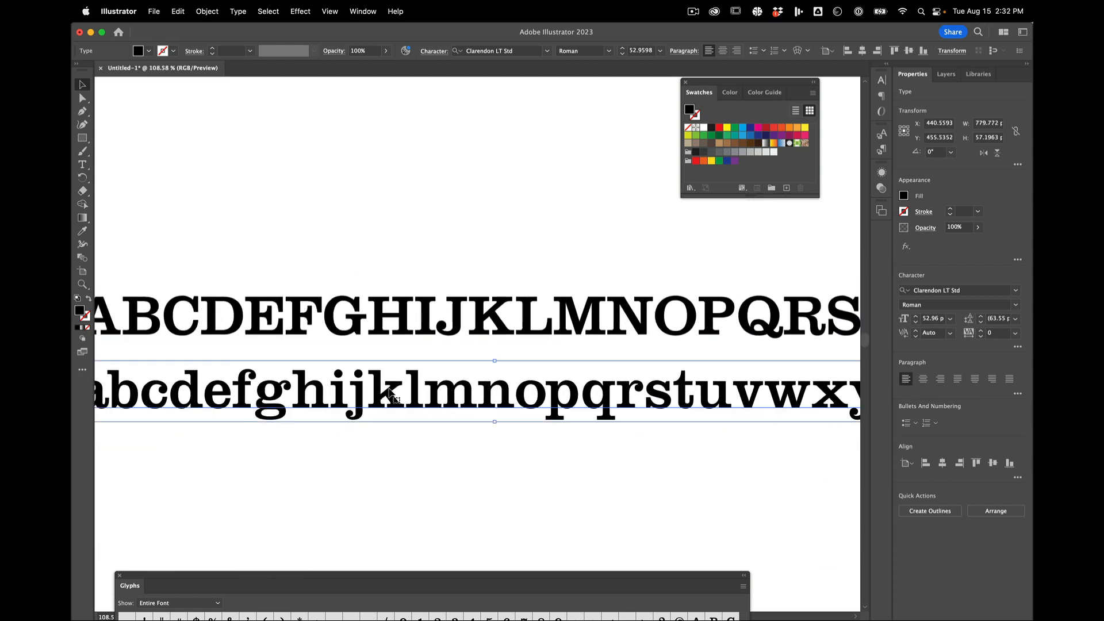
{"action": "left_click", "coordinate": [457, 322]}
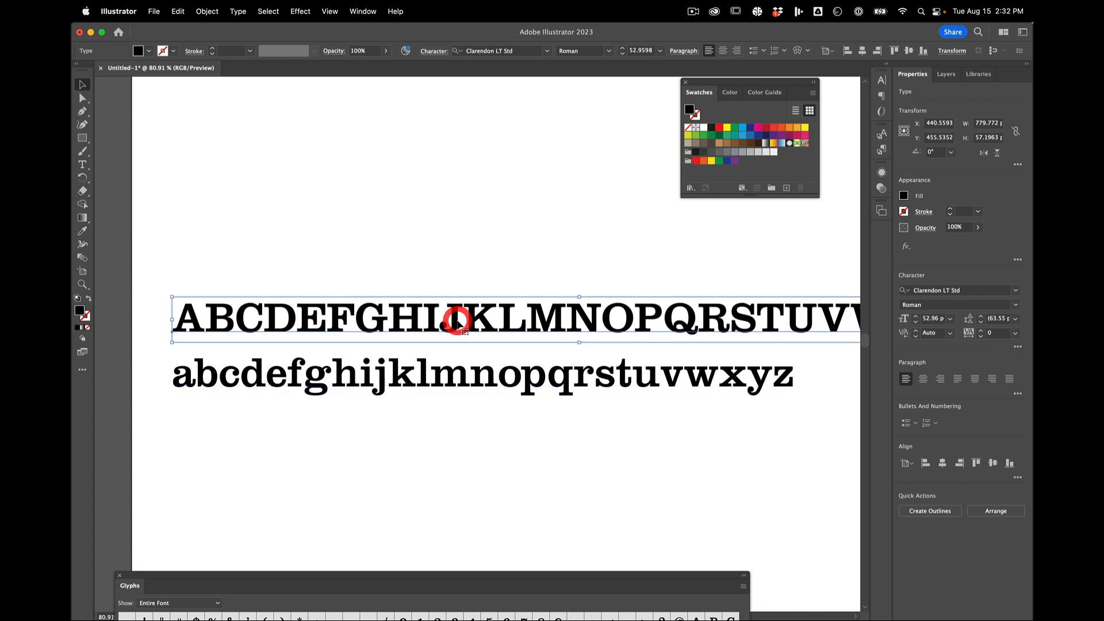
{"action": "left_click", "coordinate": [450, 373]}
{"action": "scroll", "coordinate": [483, 366], "scroll_direction": "down", "scroll_amount": 1}
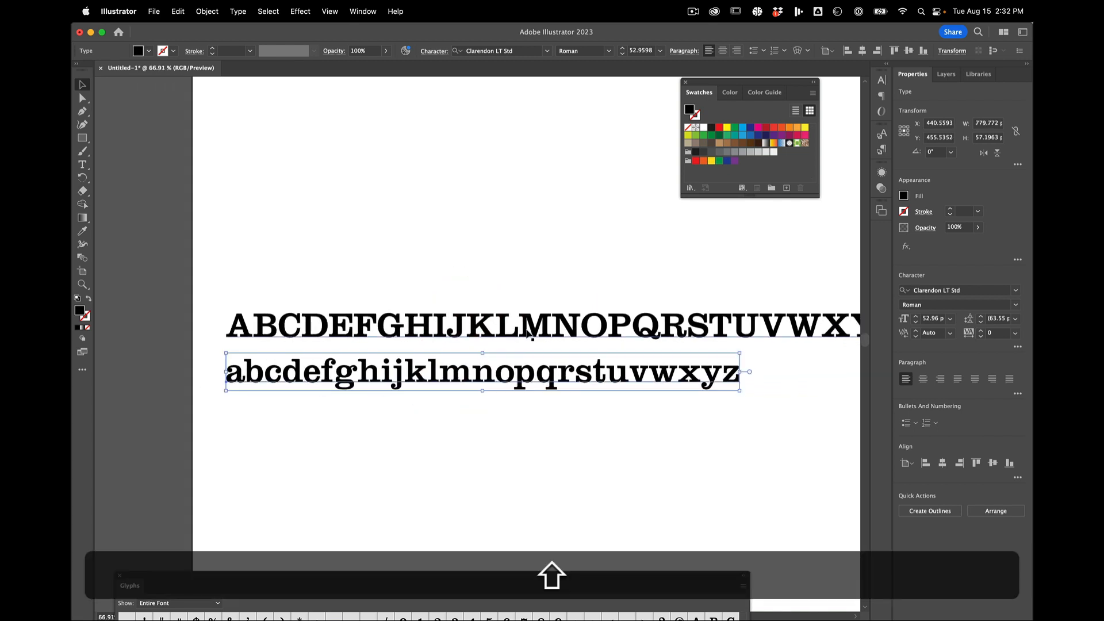
{"action": "left_click", "coordinate": [526, 329], "text": "shift"}
{"action": "scroll", "coordinate": [526, 329], "scroll_direction": "right", "scroll_amount": 1}
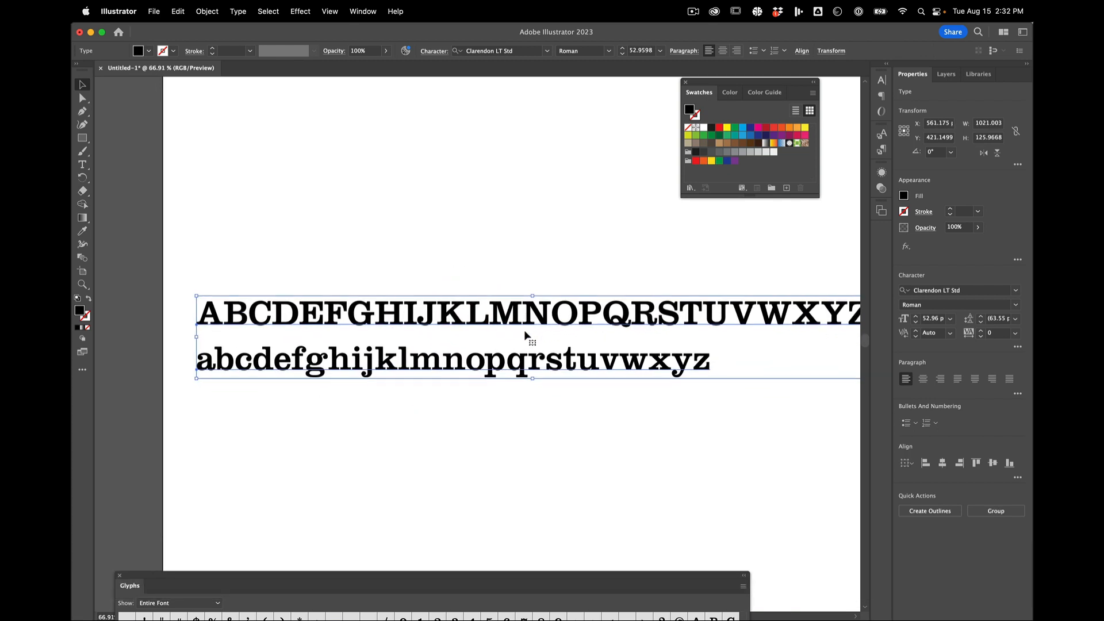
{"action": "scroll", "coordinate": [525, 336], "scroll_direction": "down", "scroll_amount": 1}
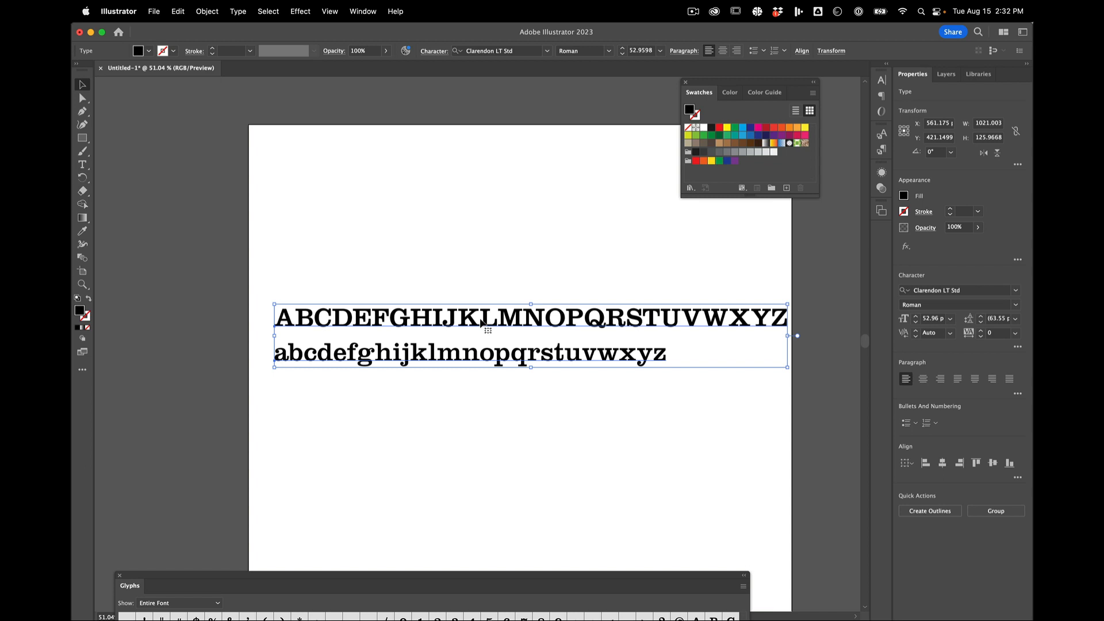
{"action": "scroll", "coordinate": [482, 323], "scroll_direction": "down", "scroll_amount": 2}
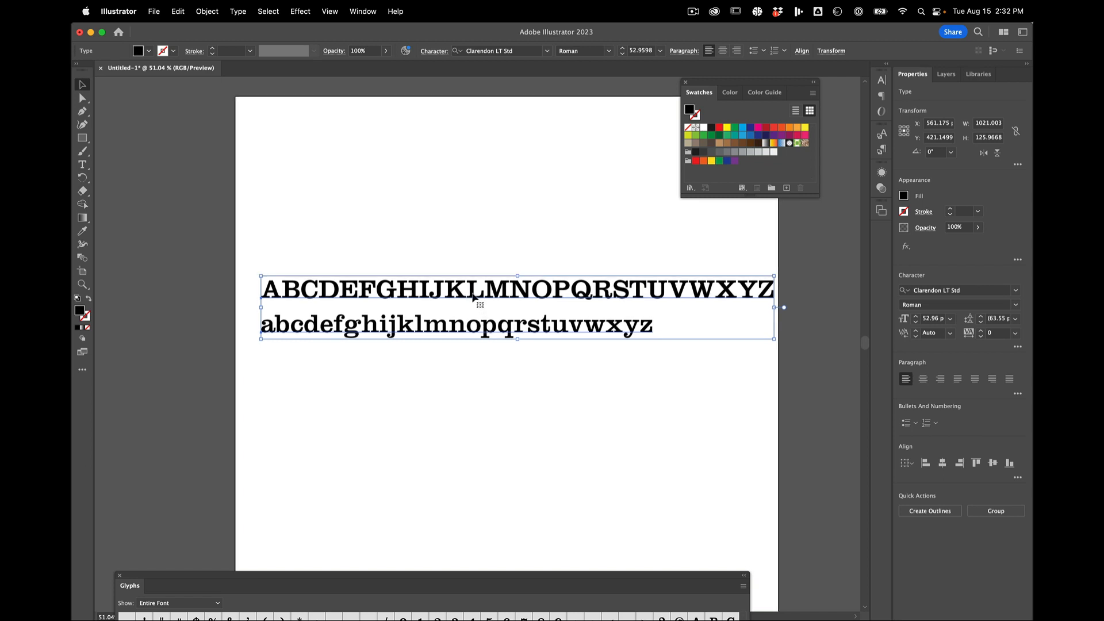
{"action": "key", "text": "alt"}
{"action": "left_click", "coordinate": [486, 234]}
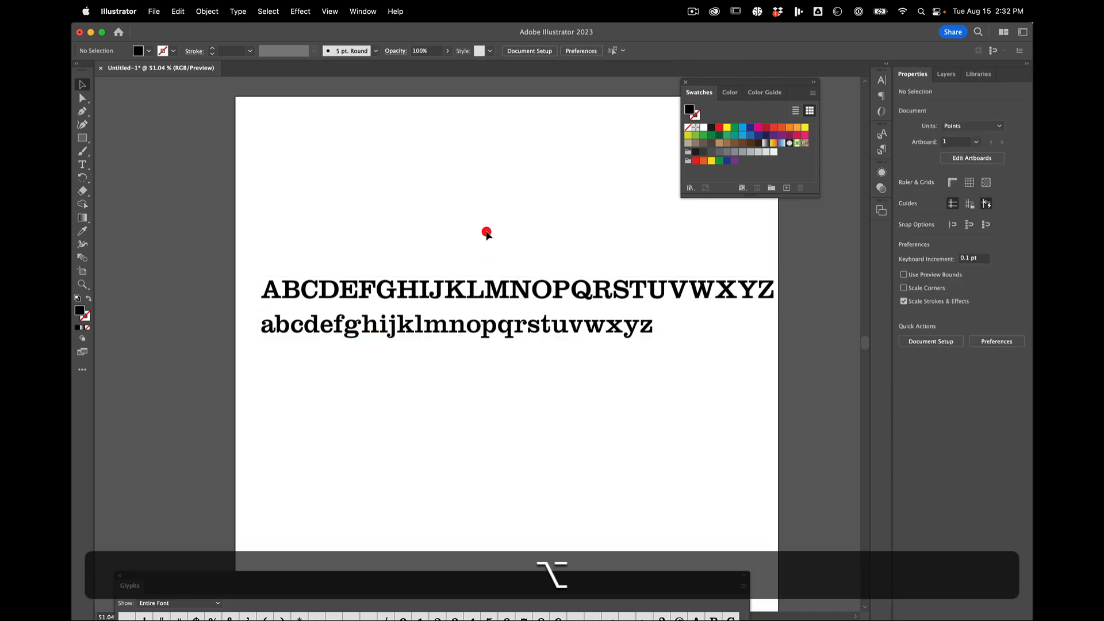
Duplicate both alphabet lines together straight down by about 263 pt, below the originals.
{"action": "left_click", "coordinate": [485, 289]}
{"action": "key", "text": "shift"}
{"action": "left_click", "coordinate": [488, 332], "text": "shift"}
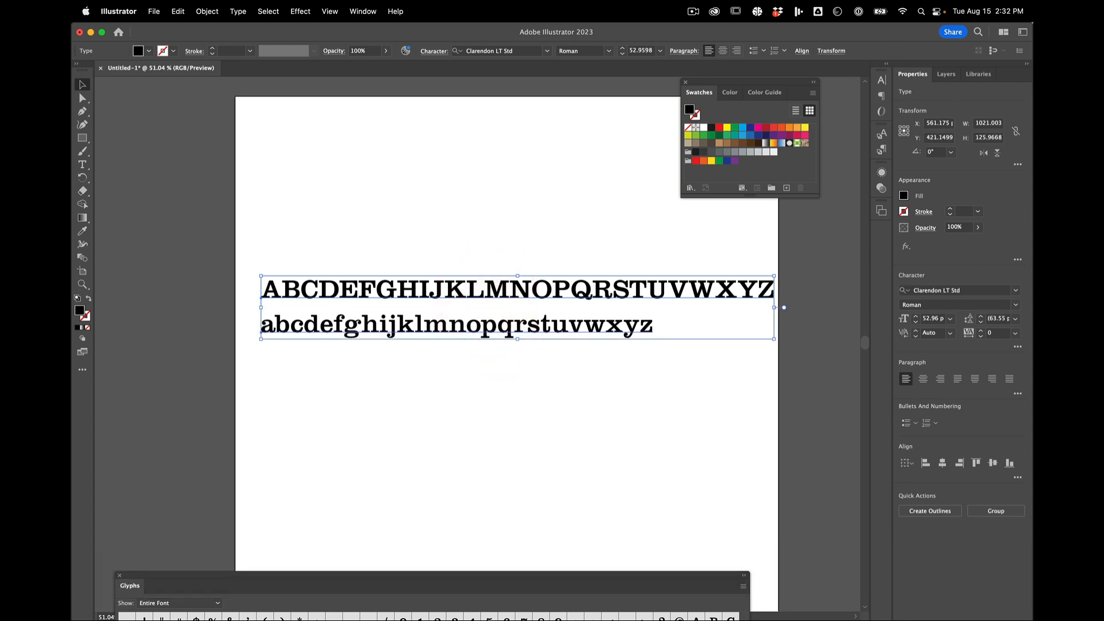
{"action": "key", "text": "alt"}
{"action": "left_click_drag", "start_coordinate": [476, 292], "coordinate": [476, 424]}
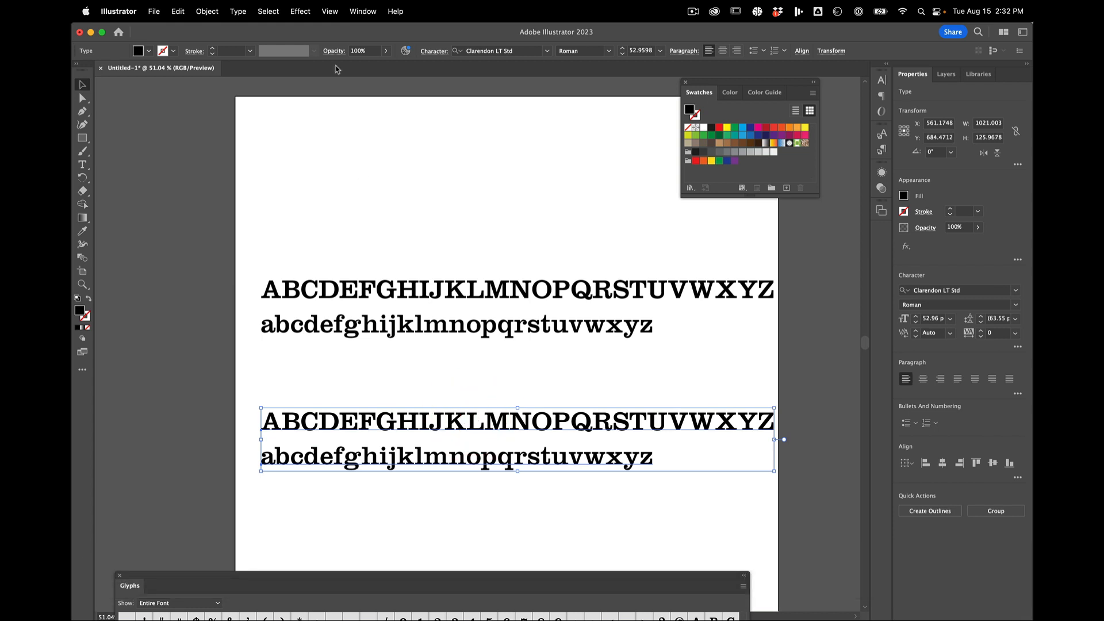
Convert the duplicated uppercase and lowercase lines to outlines, leaving the original pair as live type.
{"action": "left_click", "coordinate": [214, 13]}
{"action": "left_click", "coordinate": [179, 11]}
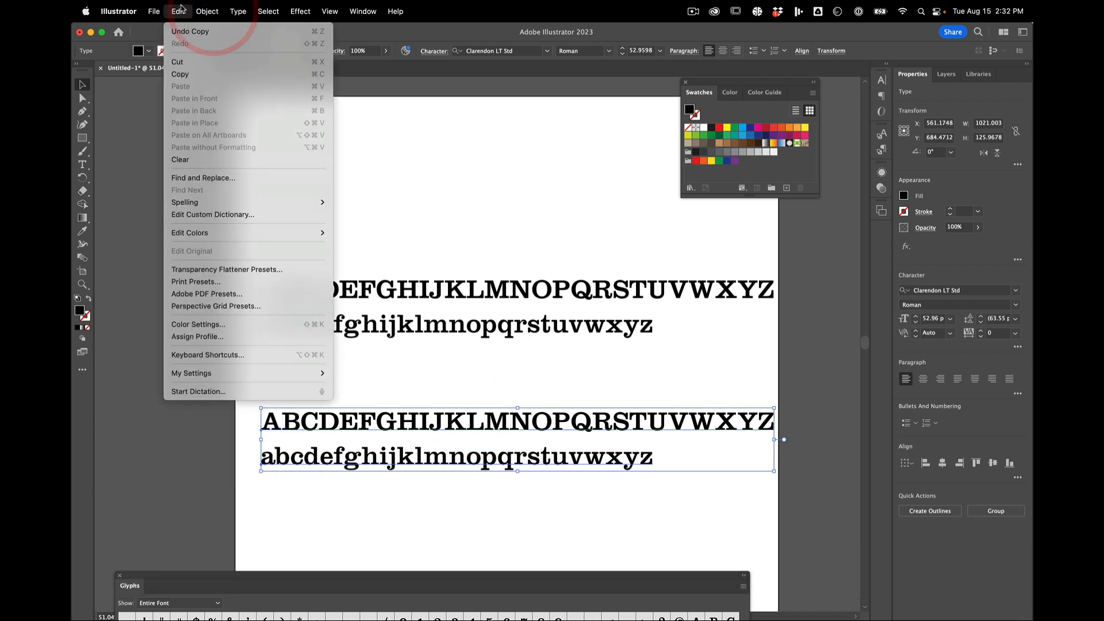
{"action": "mouse_move", "coordinate": [207, 9]}
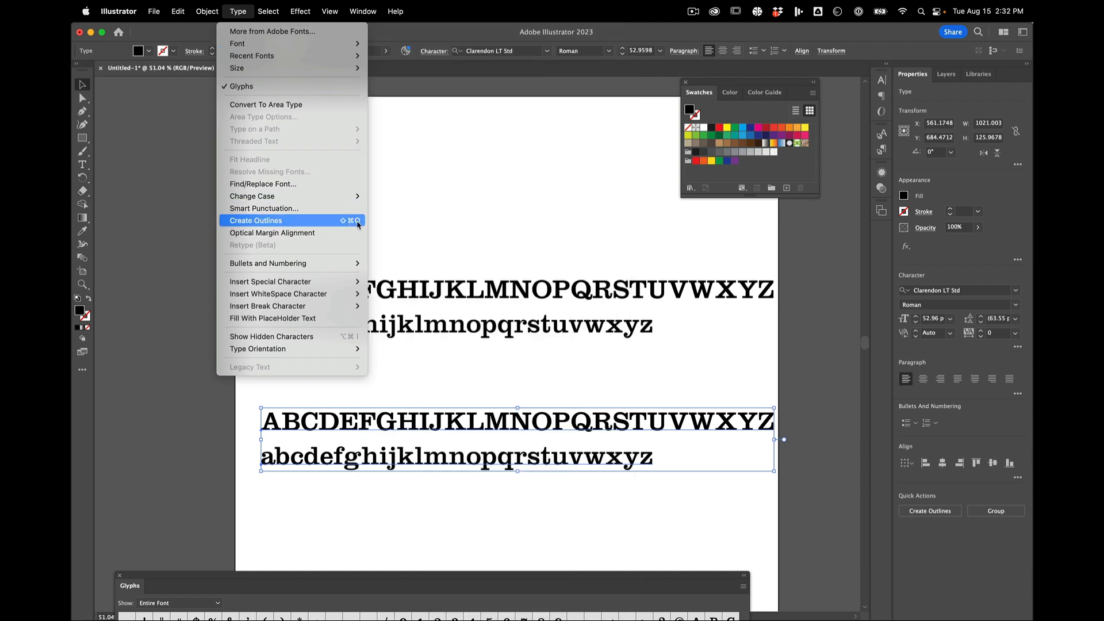
{"action": "left_click", "coordinate": [398, 220]}
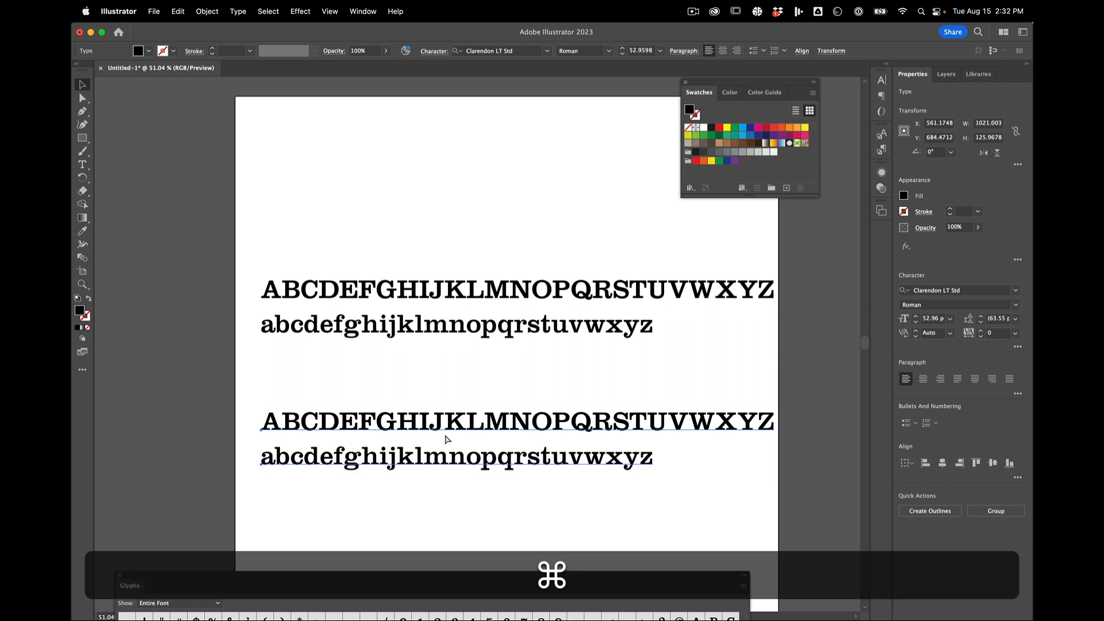
{"action": "key", "text": "cmd+shift+b"}
{"action": "key", "text": "super+shift+o"}
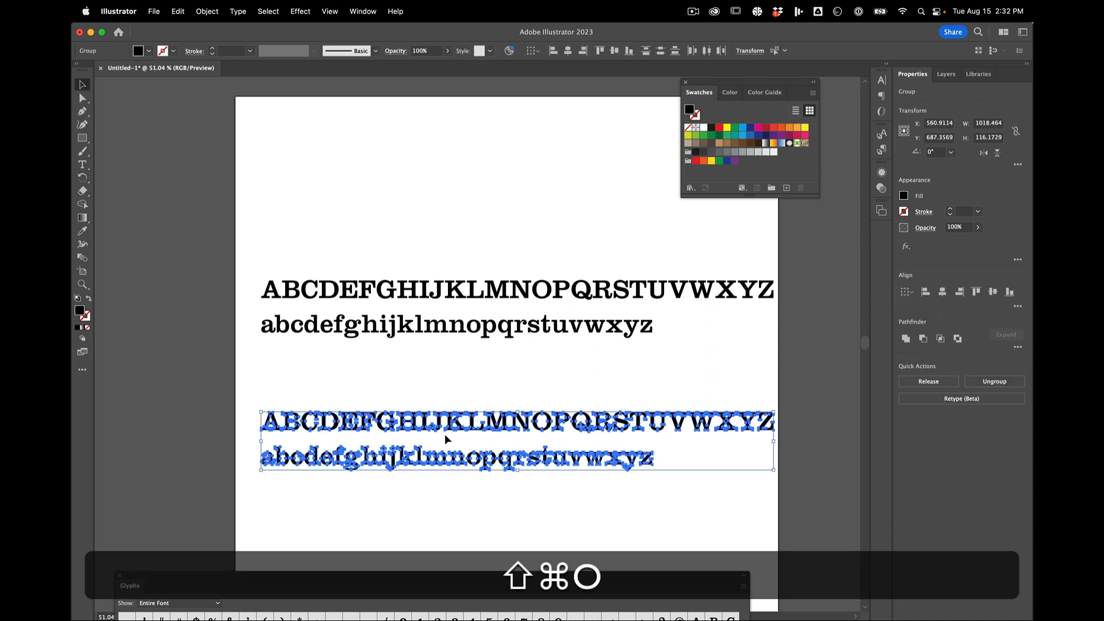
{"action": "left_click", "coordinate": [405, 379]}
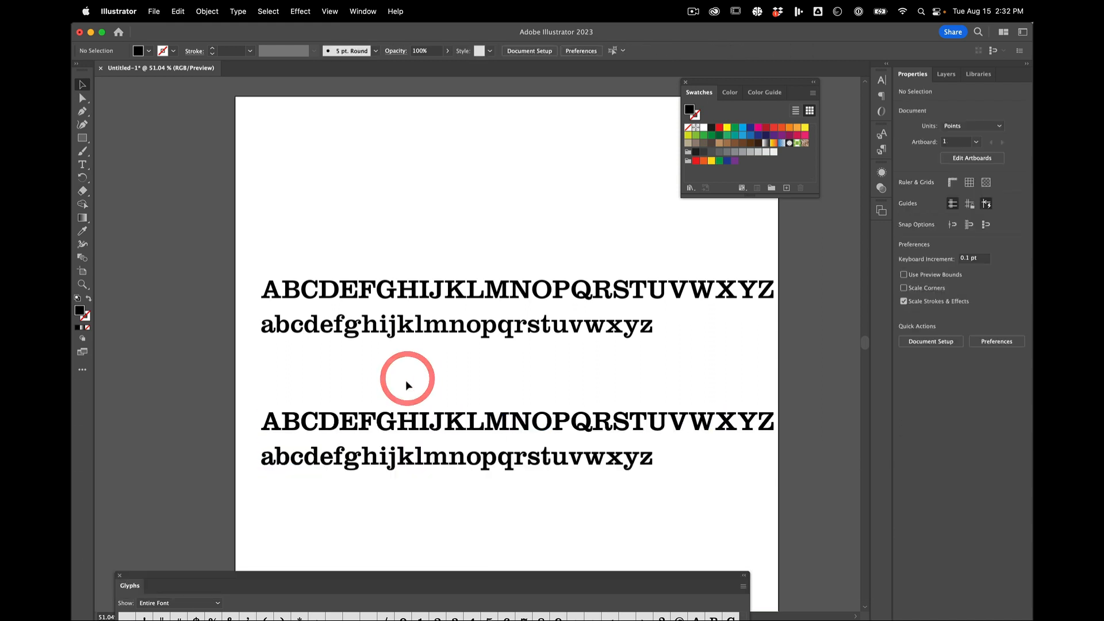
Compare the live lowercase line with the outlined uppercase copy, selecting each line and viewing the outlined capitals up close.
{"action": "left_click", "coordinate": [430, 331]}
{"action": "scroll", "coordinate": [431, 332], "scroll_direction": "up", "scroll_amount": 3}
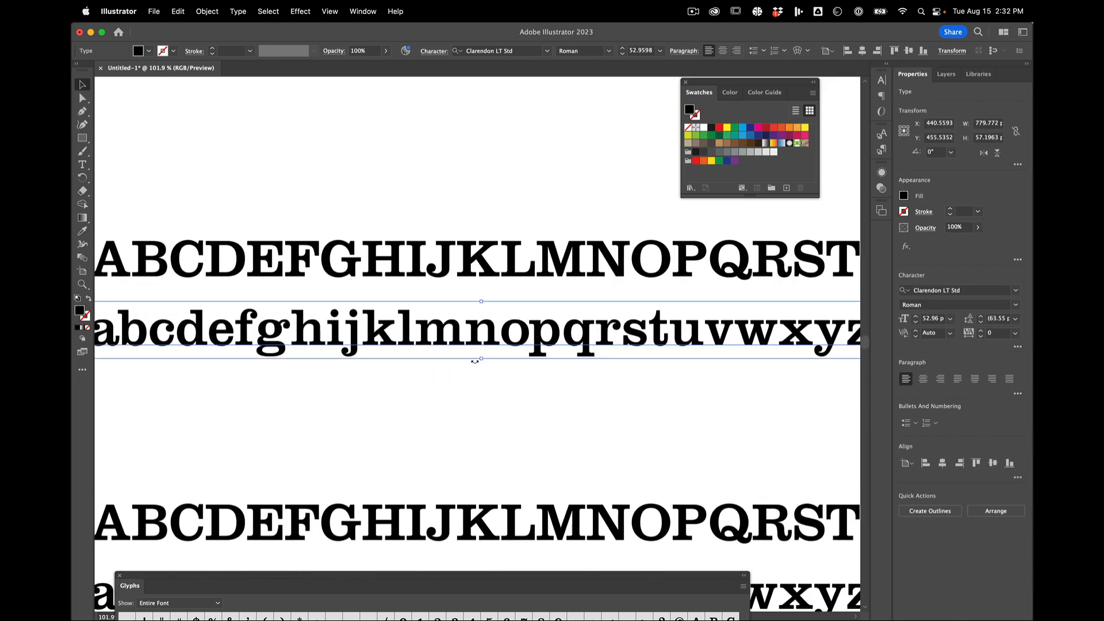
{"action": "scroll", "coordinate": [406, 320], "scroll_direction": "down", "scroll_amount": 3}
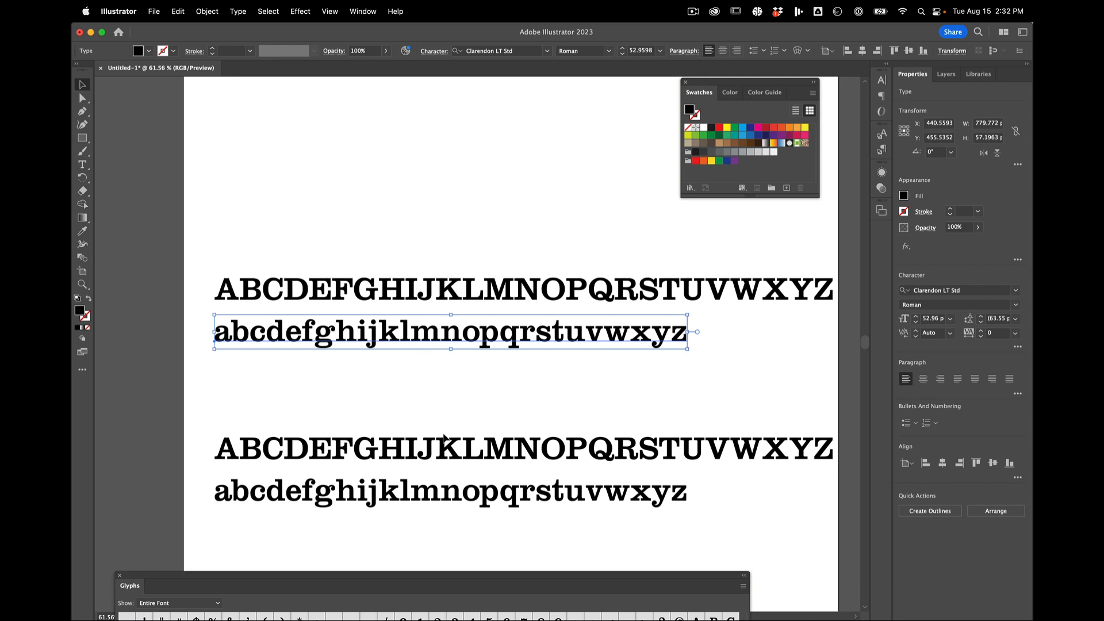
{"action": "left_click", "coordinate": [450, 448]}
{"action": "scroll", "coordinate": [453, 452], "scroll_direction": "up", "scroll_amount": 5}
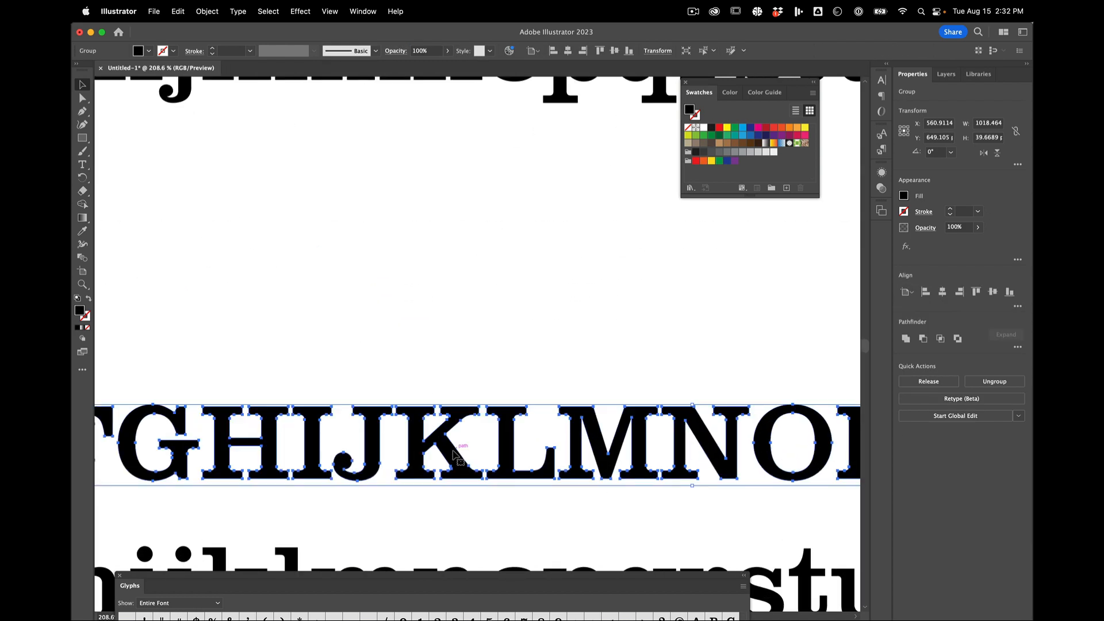
{"action": "scroll", "coordinate": [455, 456], "scroll_direction": "up", "scroll_amount": 3}
{"action": "left_click", "coordinate": [453, 291]}
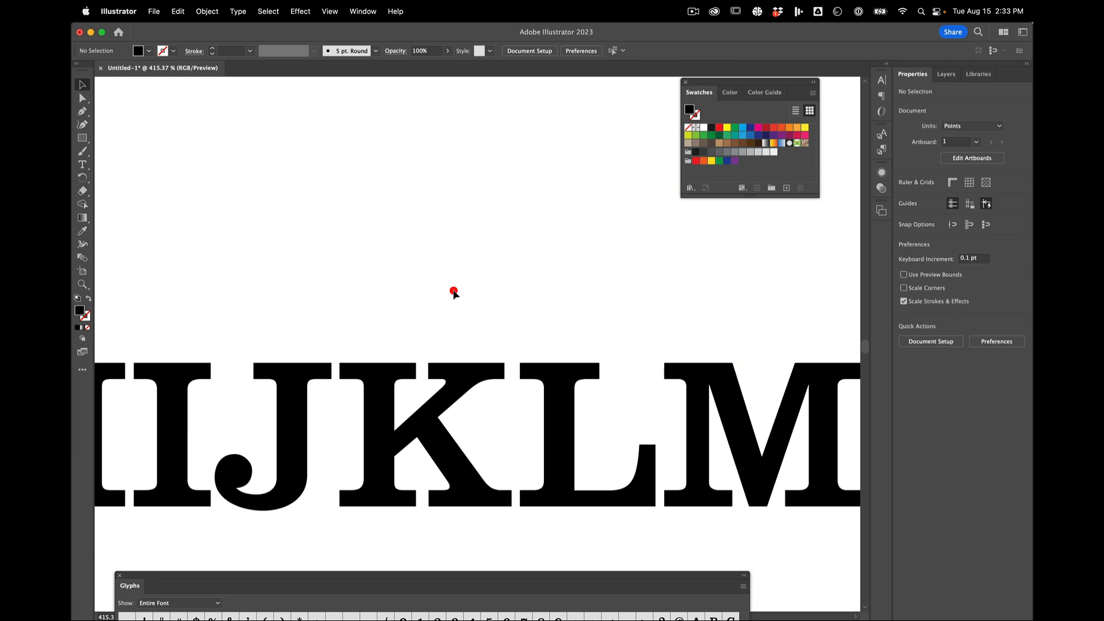
{"action": "left_click", "coordinate": [469, 363]}
{"action": "left_click", "coordinate": [486, 311]}
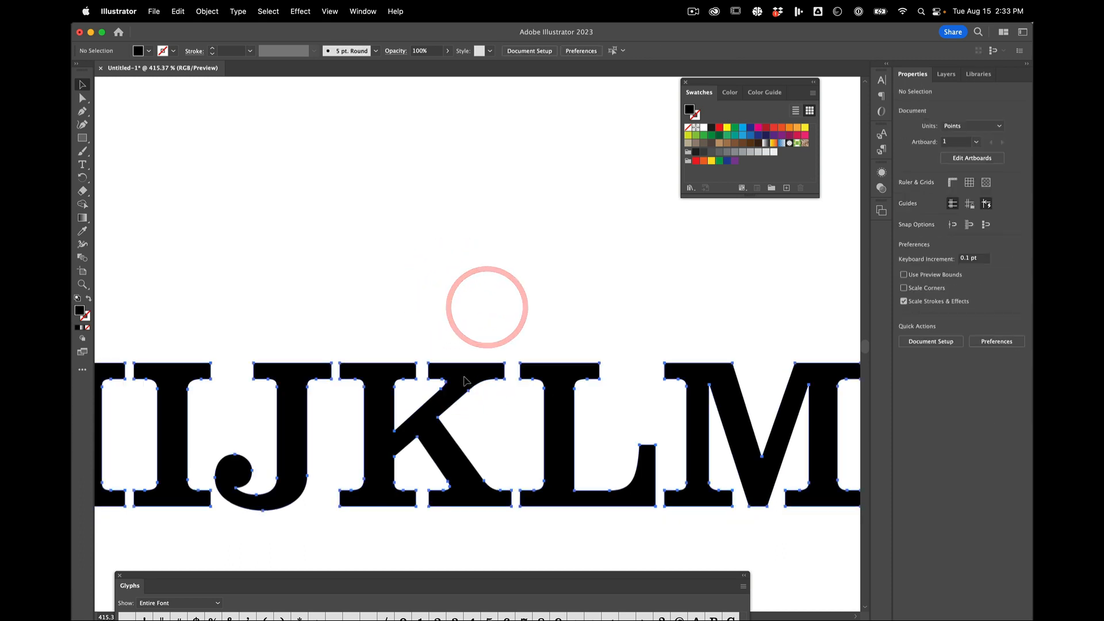
Examine the anchor points around the outlined K up close, and check the live lowercase line against the outlined capitals again.
{"action": "left_click", "coordinate": [461, 374]}
{"action": "scroll", "coordinate": [463, 377], "scroll_direction": "up", "scroll_amount": 4}
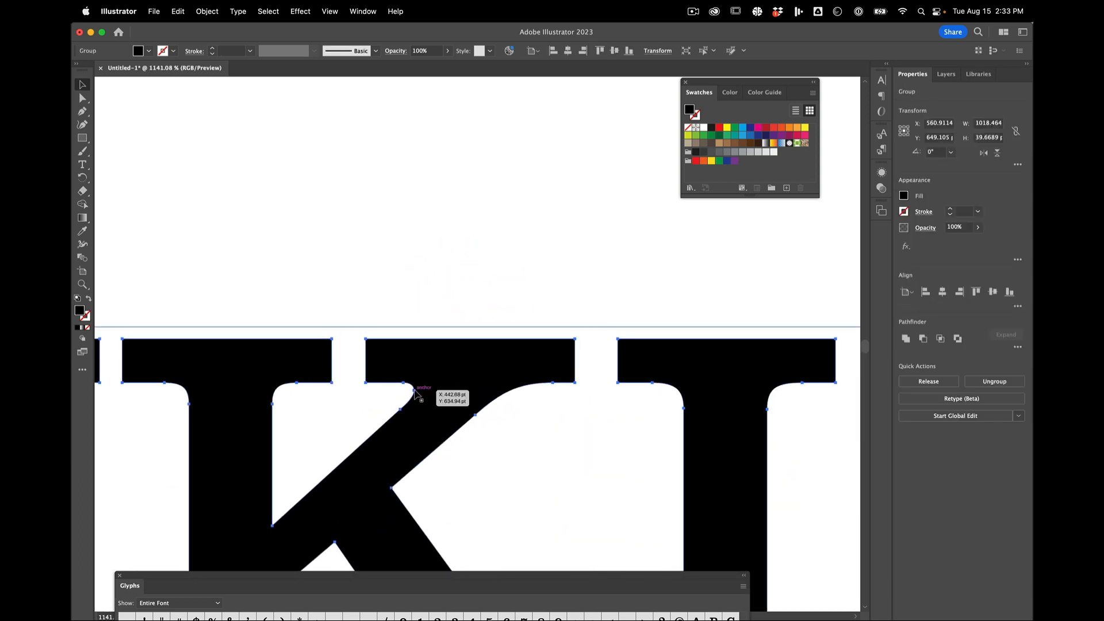
{"action": "left_click", "coordinate": [534, 257]}
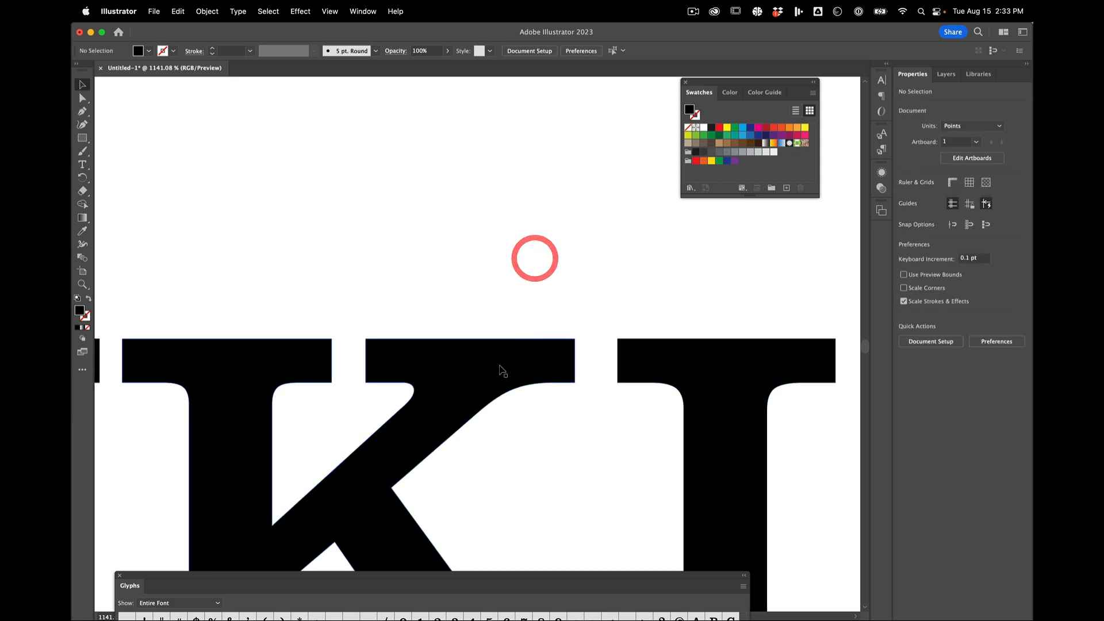
{"action": "left_click", "coordinate": [498, 366]}
{"action": "scroll", "coordinate": [498, 368], "scroll_direction": "down", "scroll_amount": 6}
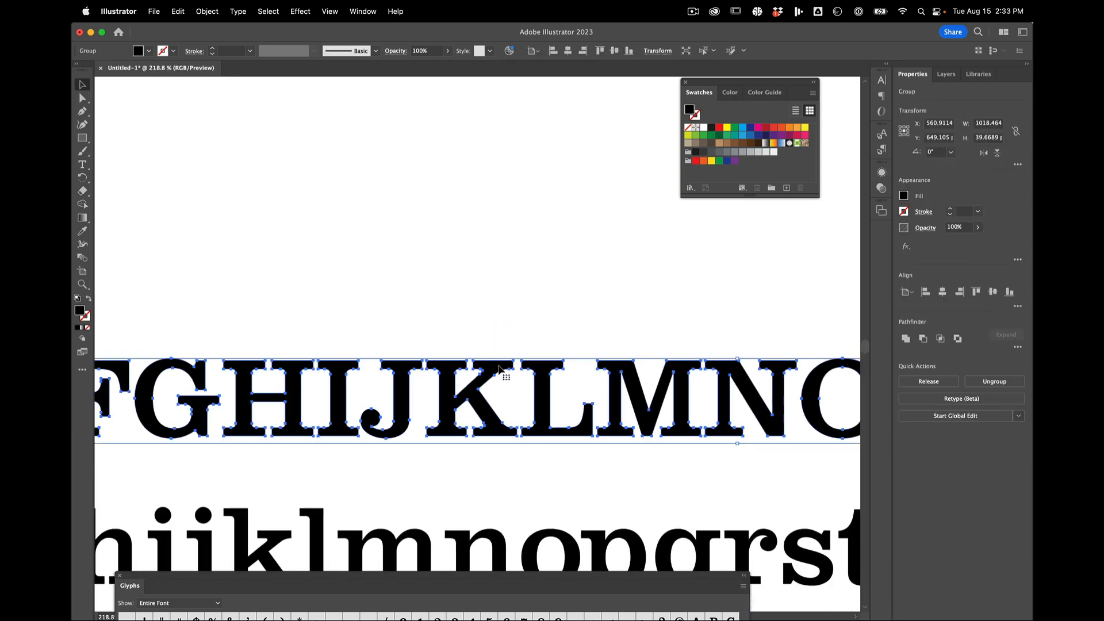
{"action": "scroll", "coordinate": [498, 369], "scroll_direction": "down", "scroll_amount": 4}
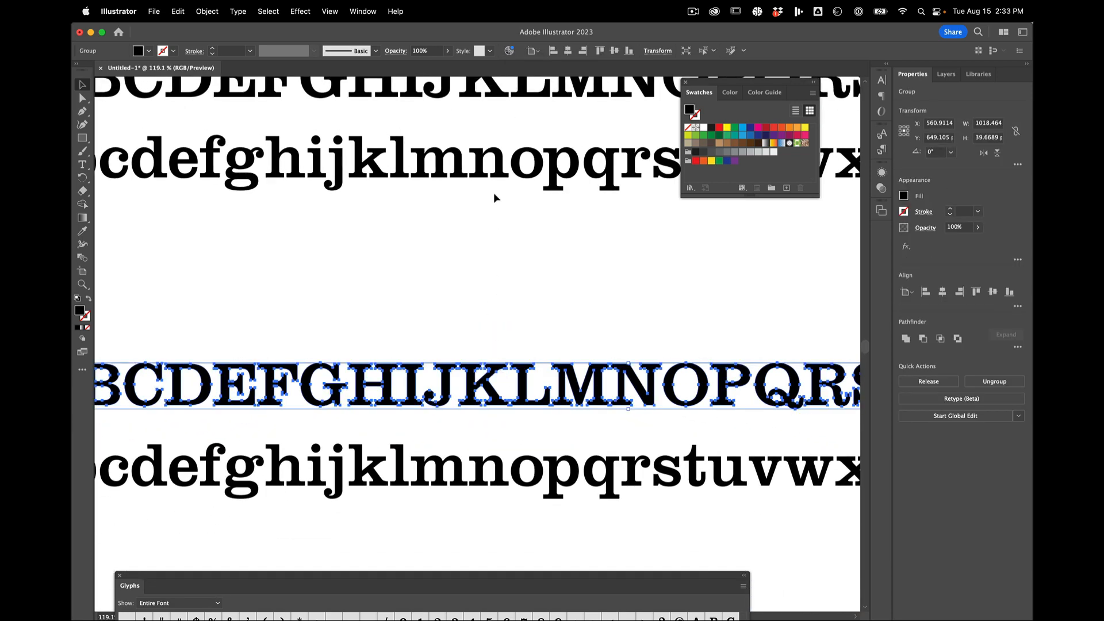
{"action": "left_click", "coordinate": [488, 170]}
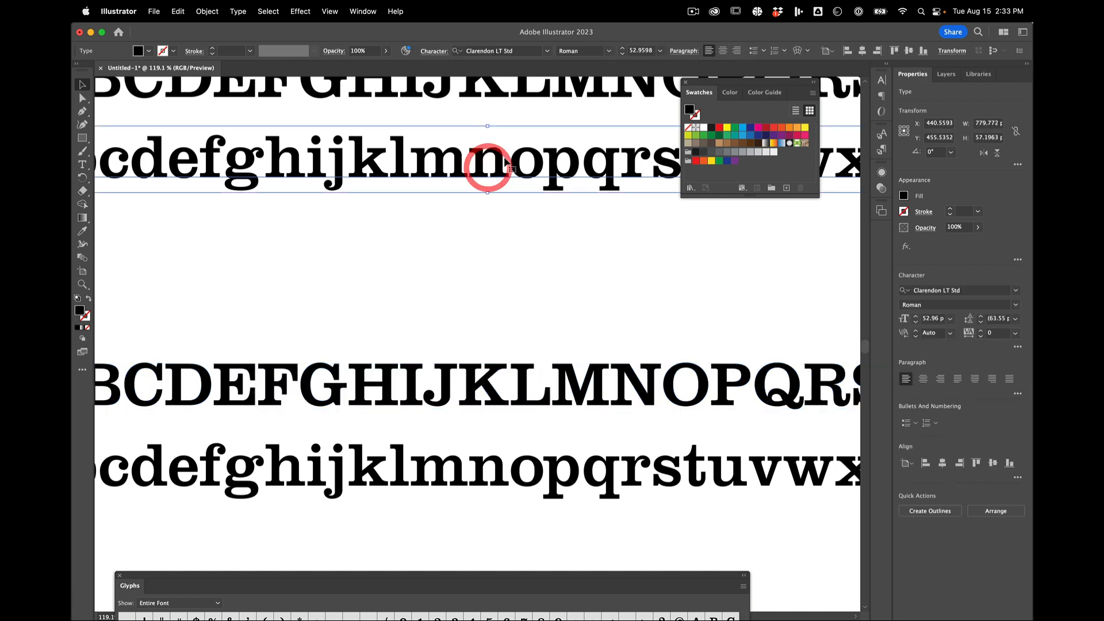
{"action": "left_click", "coordinate": [476, 367]}
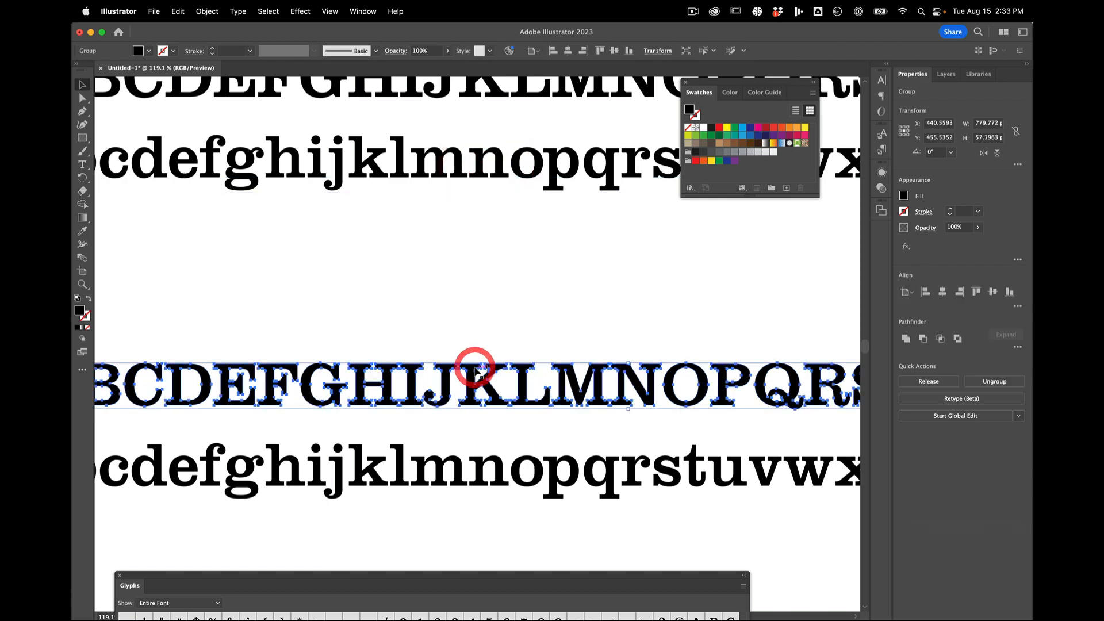
{"action": "left_click", "coordinate": [487, 332]}
{"action": "left_click", "coordinate": [488, 386]}
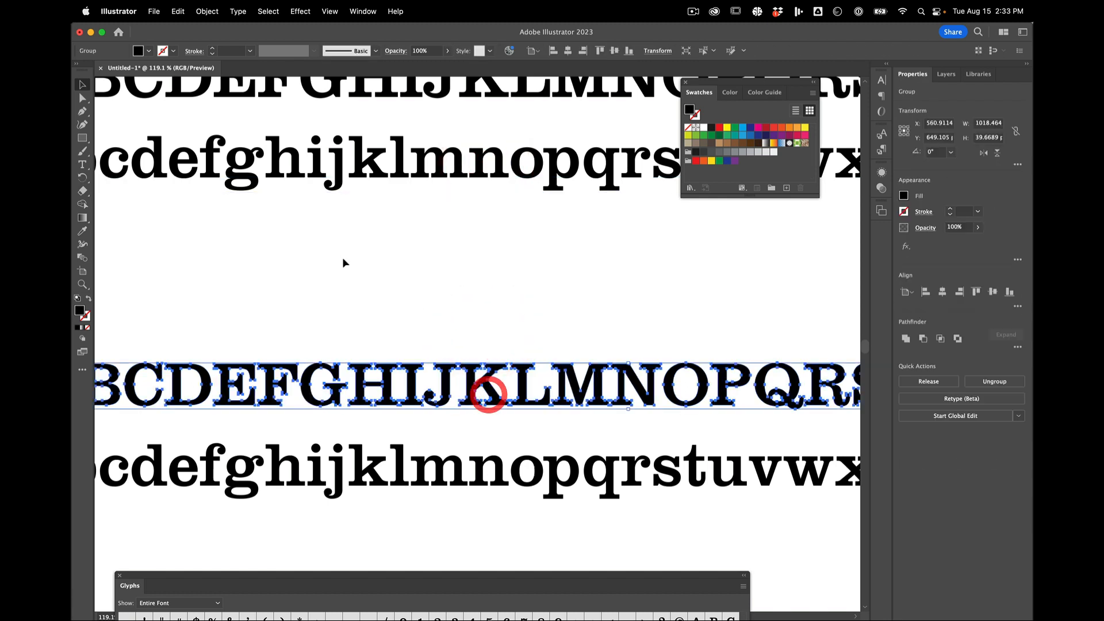
Try pulling the upper-right corner anchor point of the outlined L up and outward with Direct Selection, and undo the distortion.
{"action": "left_click", "coordinate": [82, 165]}
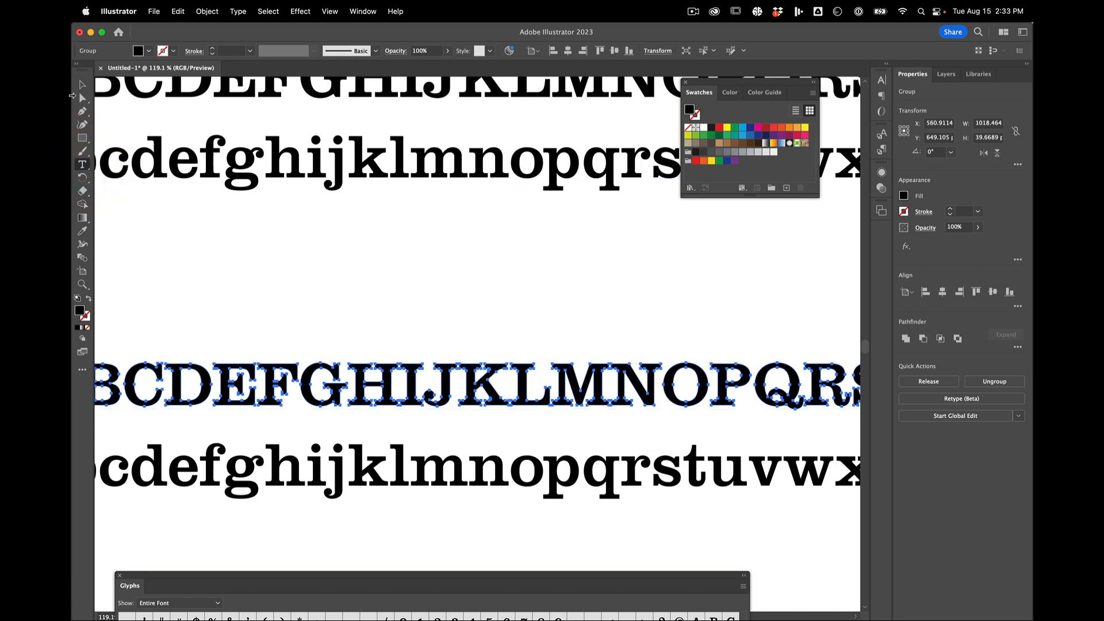
{"action": "left_click", "coordinate": [83, 99]}
{"action": "left_click", "coordinate": [468, 332]}
{"action": "scroll", "coordinate": [526, 352], "scroll_direction": "up", "scroll_amount": 5}
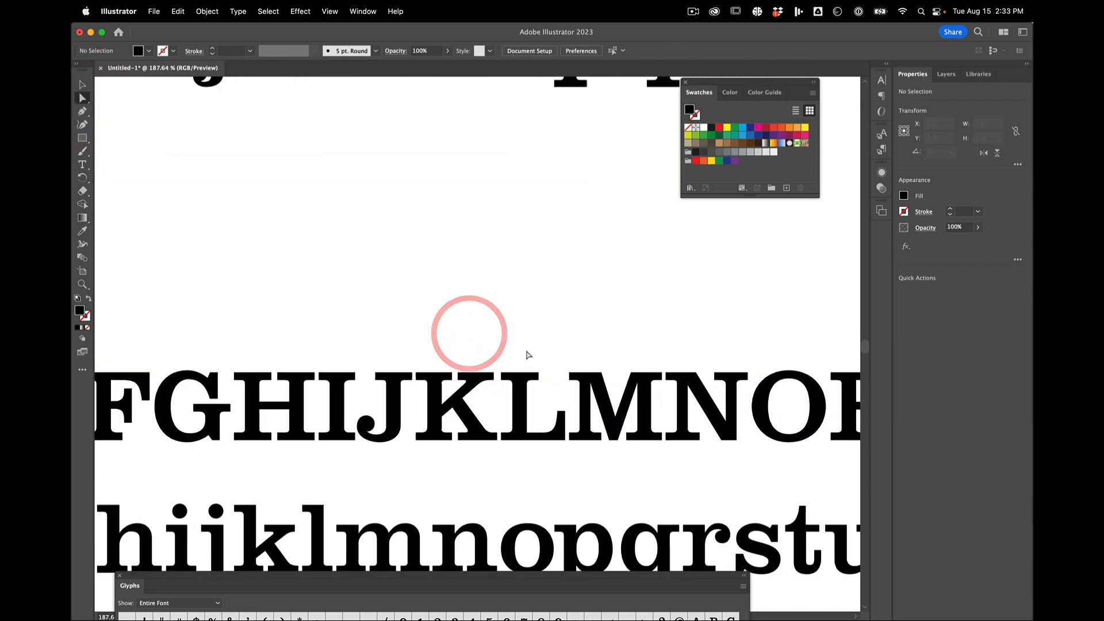
{"action": "scroll", "coordinate": [525, 355], "scroll_direction": "up", "scroll_amount": 4}
{"action": "left_click", "coordinate": [557, 449]}
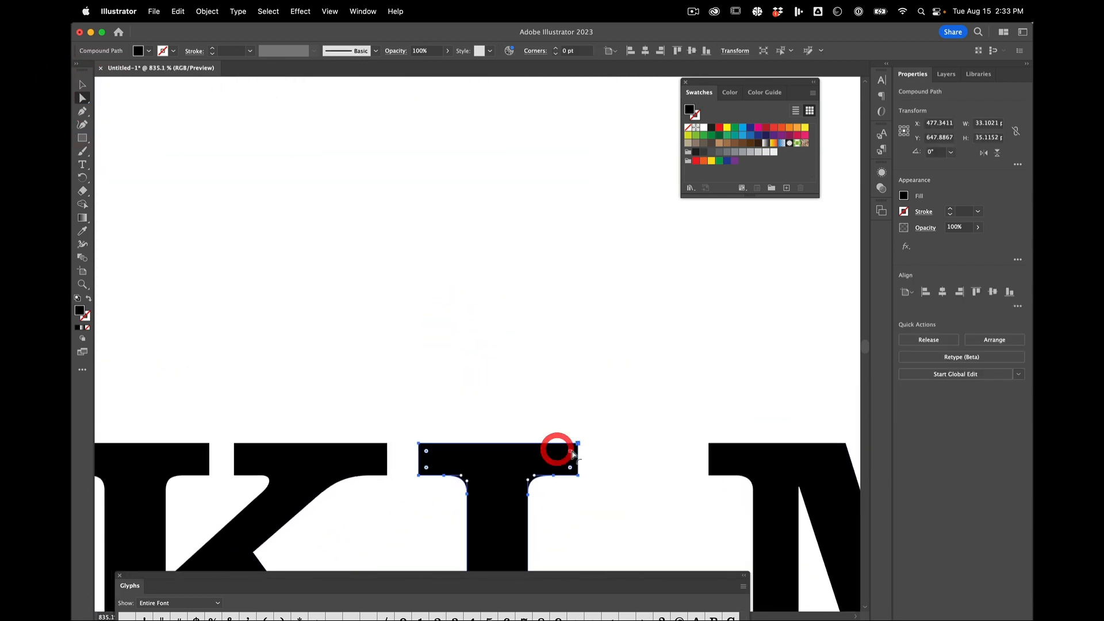
{"action": "left_click_drag", "start_coordinate": [578, 443], "coordinate": [605, 323]}
{"action": "key", "text": "super+z"}
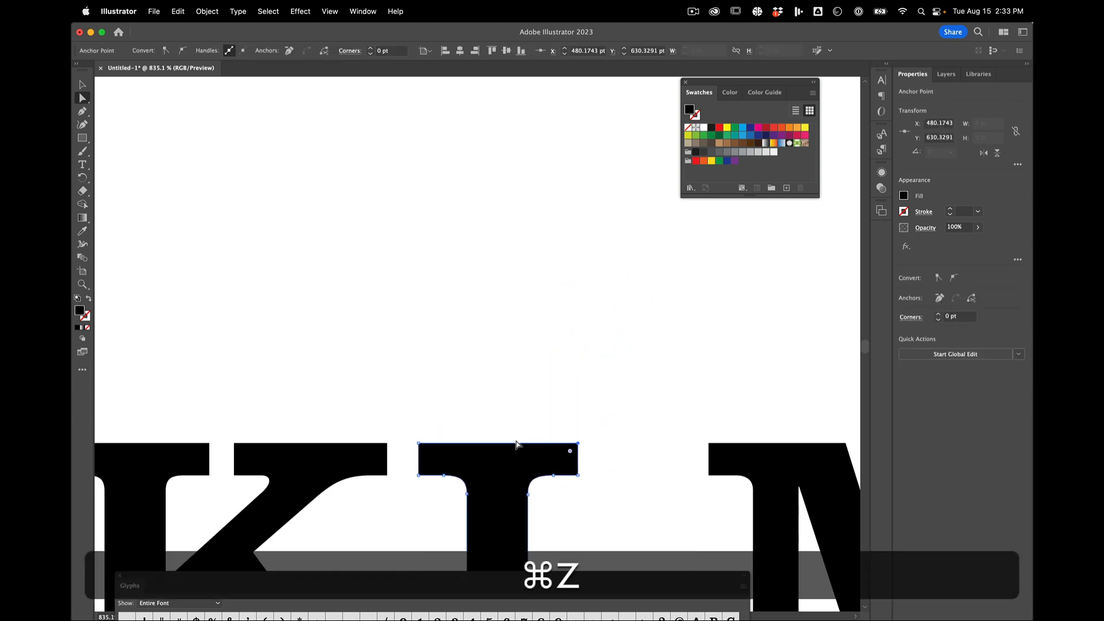
Try stretching the top edge of the outlined L straight up by about 12 pt, undo it, and deselect.
{"action": "left_click_drag", "start_coordinate": [515, 446], "coordinate": [512, 345]}
{"action": "scroll", "coordinate": [512, 345], "scroll_direction": "down", "scroll_amount": 5}
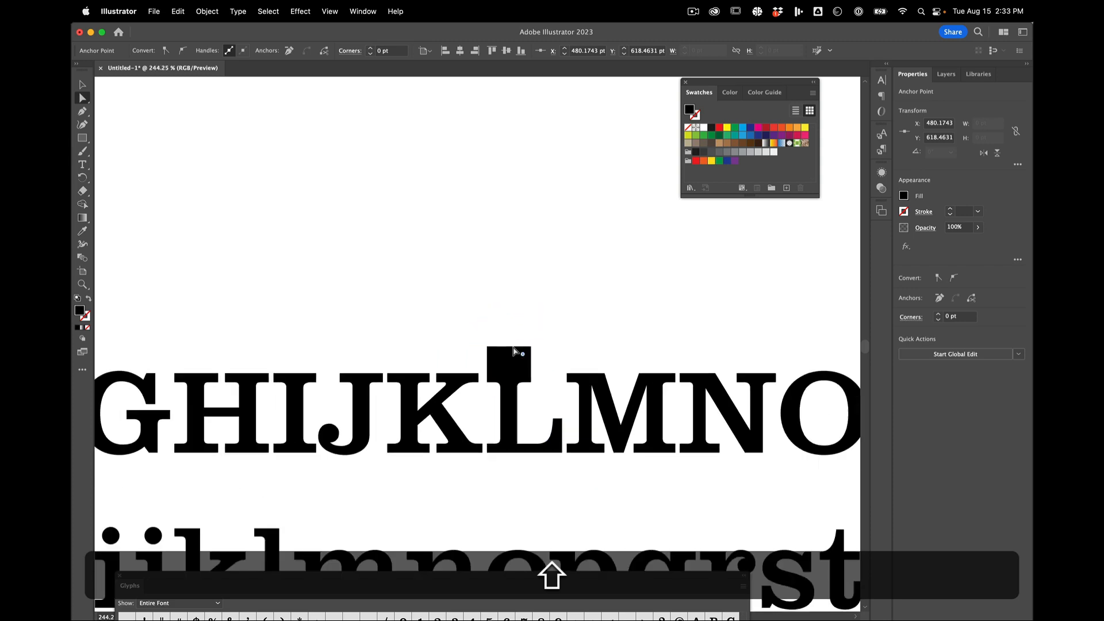
{"action": "key", "text": "super+z"}
{"action": "left_click", "coordinate": [555, 343]}
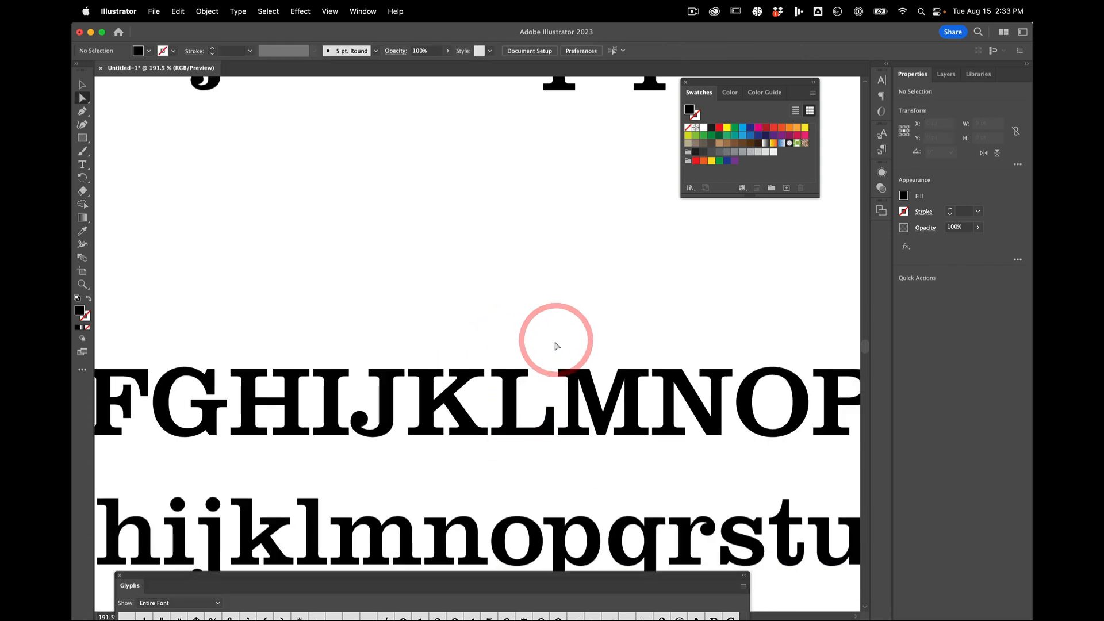
Ungroup the outlined uppercase and lowercase lines so every letter is a separate object.
{"action": "key", "text": "v"}
{"action": "left_click", "coordinate": [612, 415]}
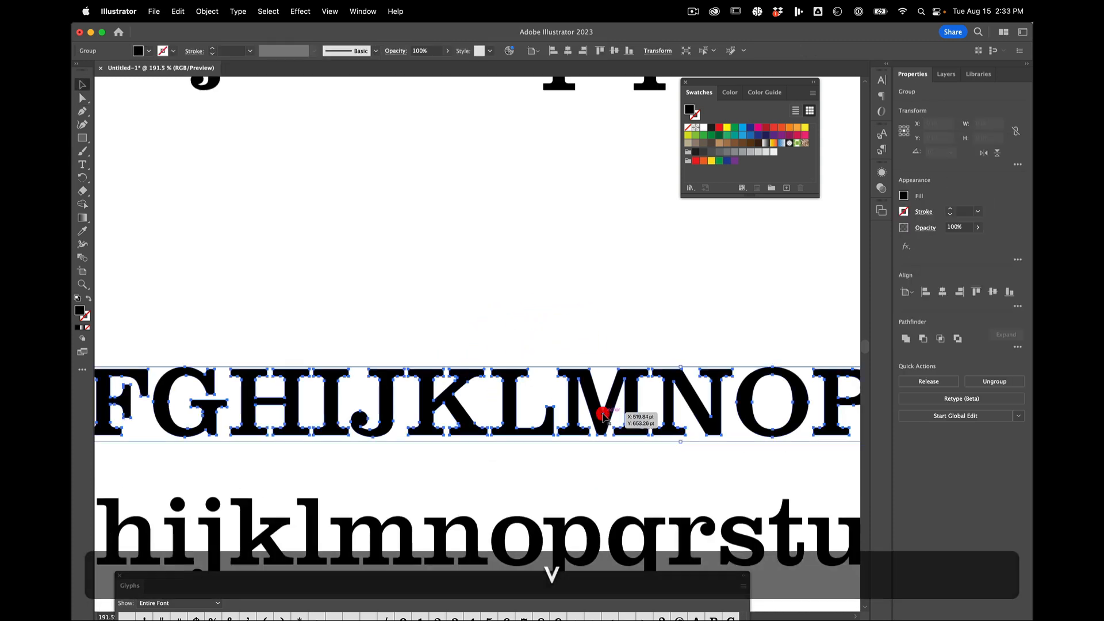
{"action": "scroll", "coordinate": [616, 417], "scroll_direction": "down", "scroll_amount": 3}
{"action": "left_click", "coordinate": [591, 460], "text": "shift"}
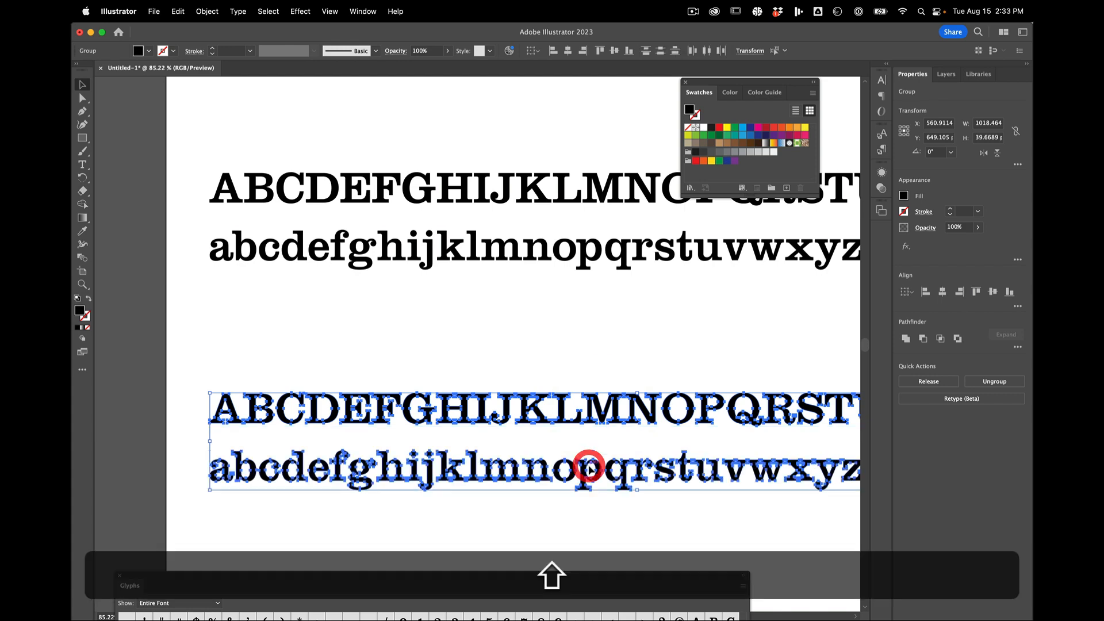
{"action": "left_click", "coordinate": [208, 11]}
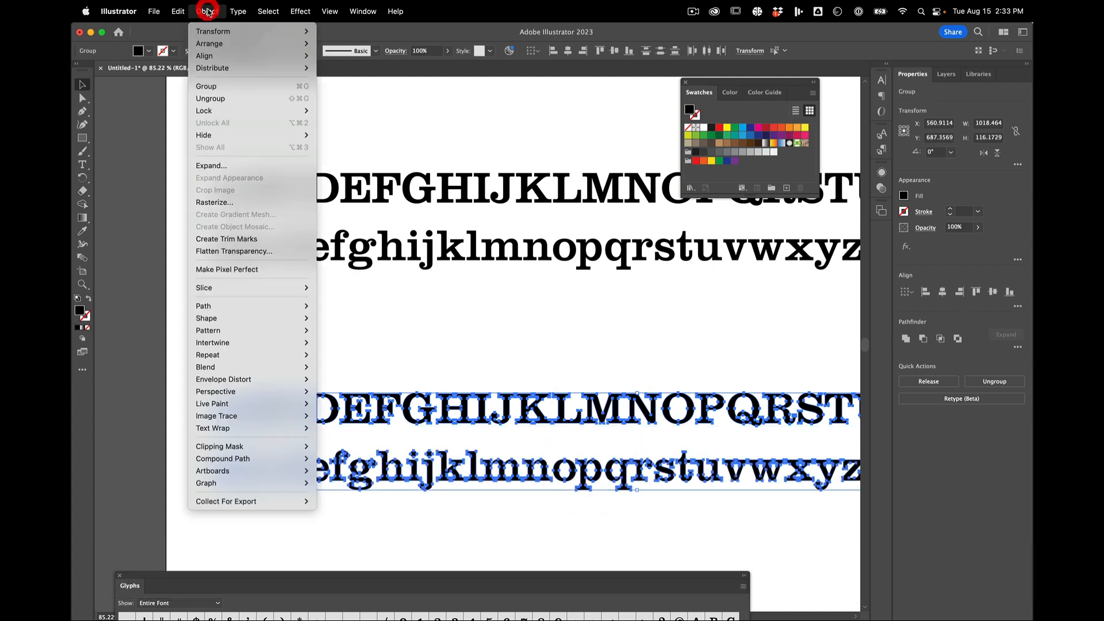
{"action": "left_click", "coordinate": [230, 99]}
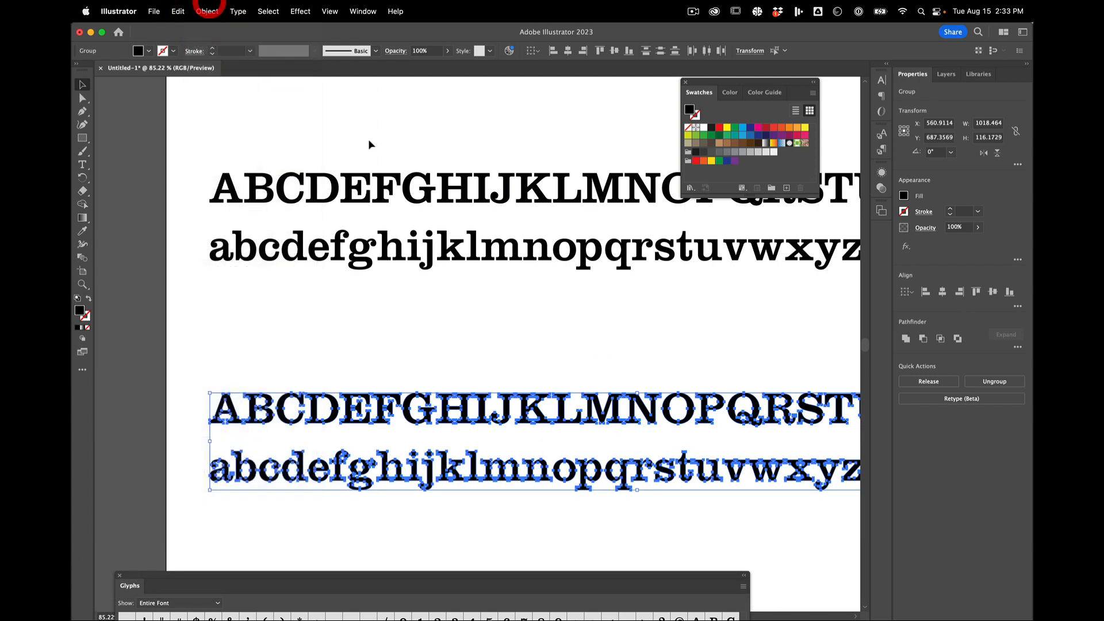
{"action": "key", "text": "shift+super+g"}
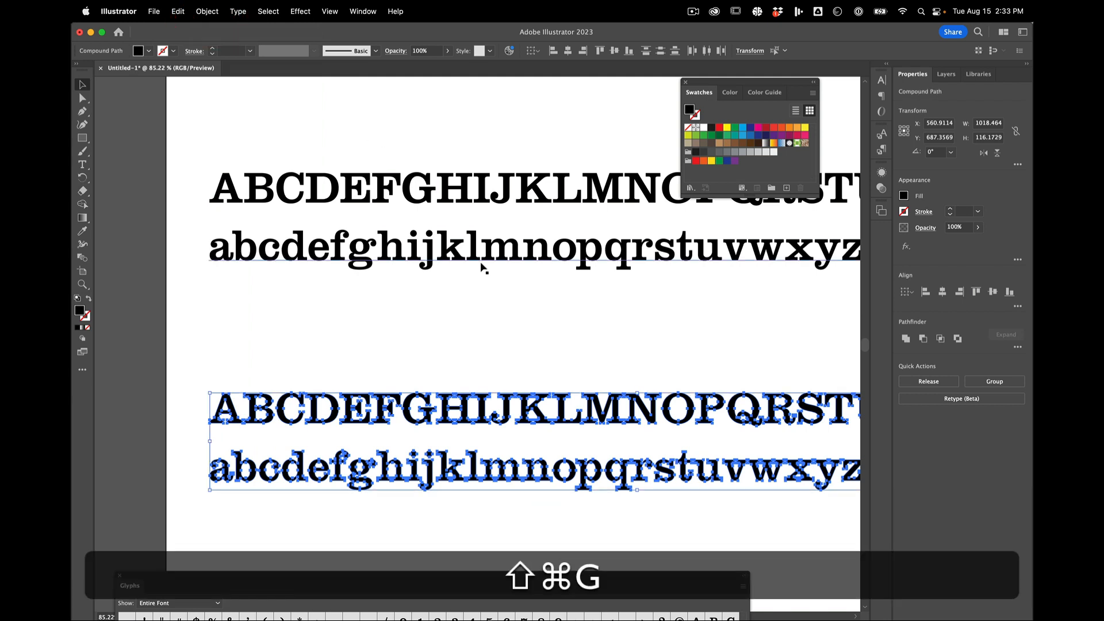
Try moving the separate K and L out of the row, enlarging and rotating the L, and undo all these changes.
{"action": "left_click", "coordinate": [496, 327]}
{"action": "left_click_drag", "start_coordinate": [540, 419], "coordinate": [688, 363]}
{"action": "left_click", "coordinate": [720, 324]}
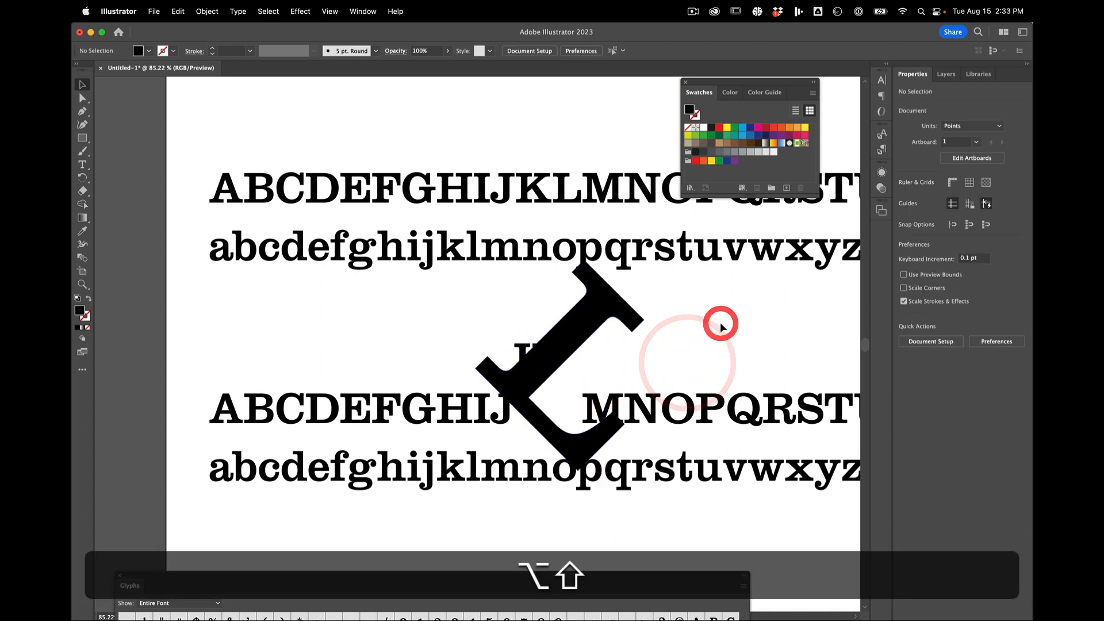
{"action": "key", "text": "super+z"}
{"action": "key", "text": "super+z"}
{"action": "key", "text": "super+z"}
{"action": "key", "text": "super+z"}
{"action": "key", "text": "super+z"}
{"action": "key", "text": "super+z"}
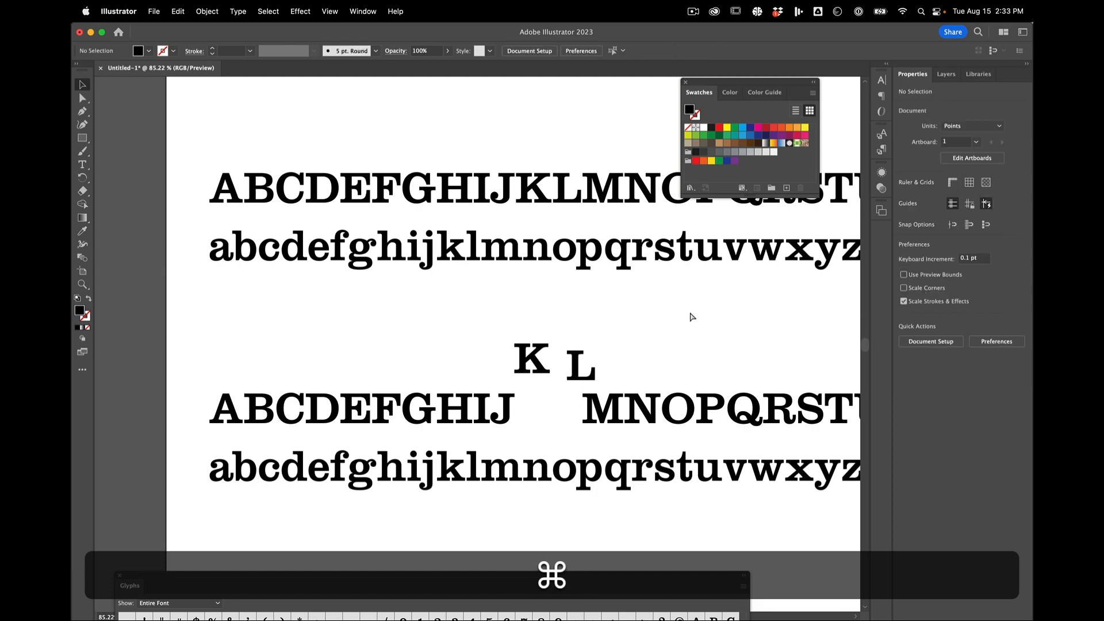
{"action": "left_click", "coordinate": [650, 313]}
Copy all the outlined uppercase and lowercase letters and paste them into the 1A — InDesign_Template.indd document in InDesign.
{"action": "scroll", "coordinate": [650, 313], "scroll_direction": "down", "scroll_amount": 6}
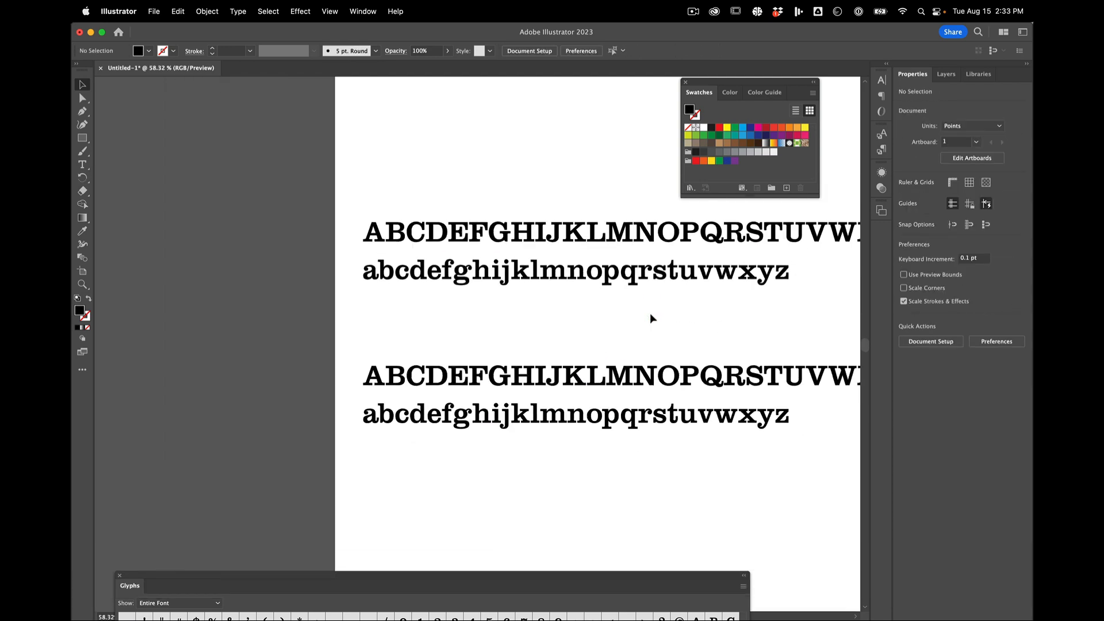
{"action": "scroll", "coordinate": [649, 313], "scroll_direction": "right", "scroll_amount": 2}
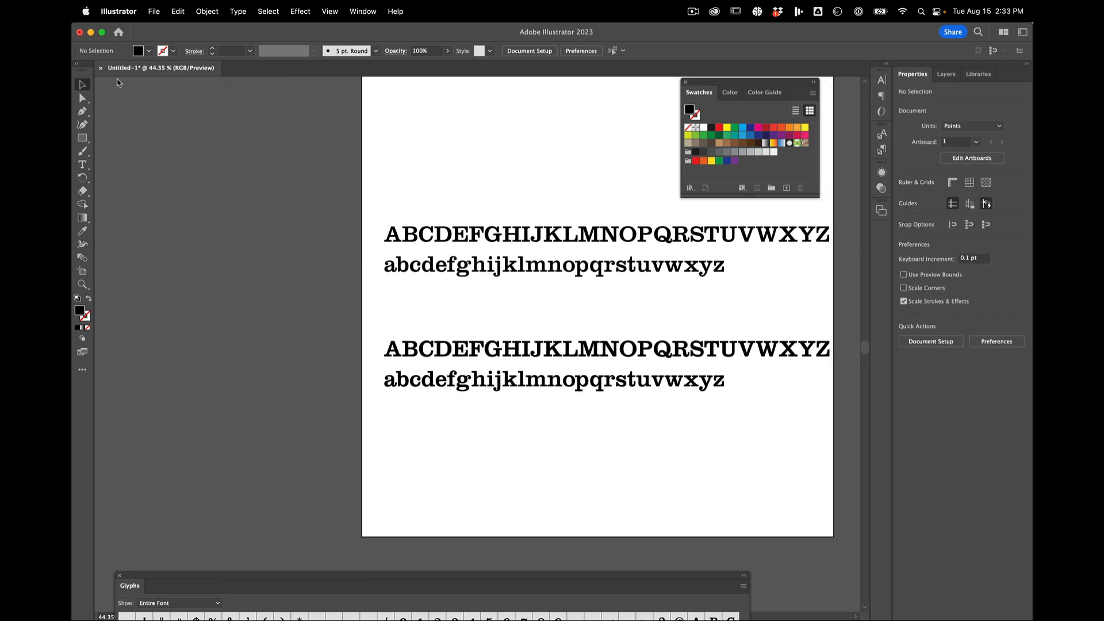
{"action": "left_click_drag", "start_coordinate": [363, 317], "coordinate": [841, 426]}
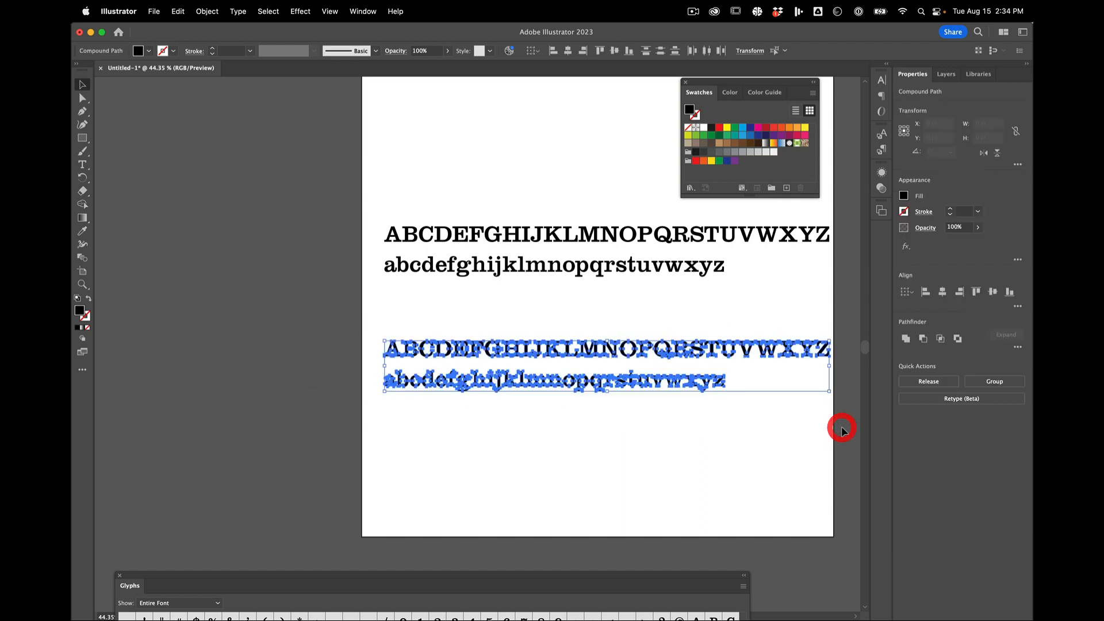
{"action": "key", "text": "super+c"}
{"action": "key", "text": "super+Tab"}
{"action": "key", "text": "super+Tab"}
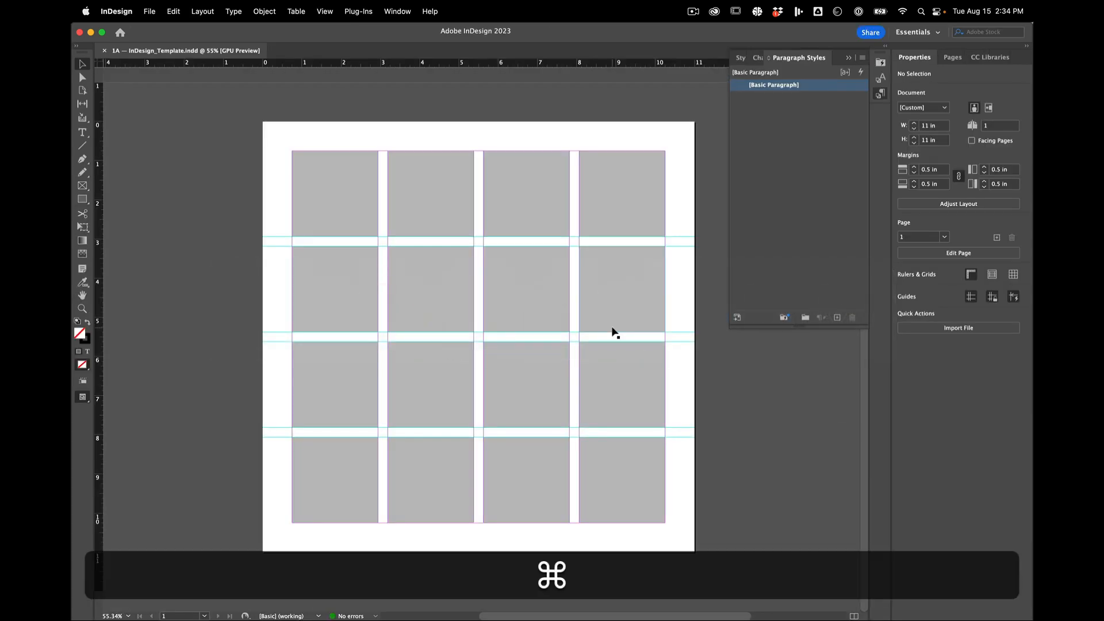
{"action": "key", "text": "super+v"}
{"action": "scroll", "coordinate": [614, 334], "scroll_direction": "down", "scroll_amount": 3}
{"action": "scroll", "coordinate": [614, 329], "scroll_direction": "down", "scroll_amount": 1}
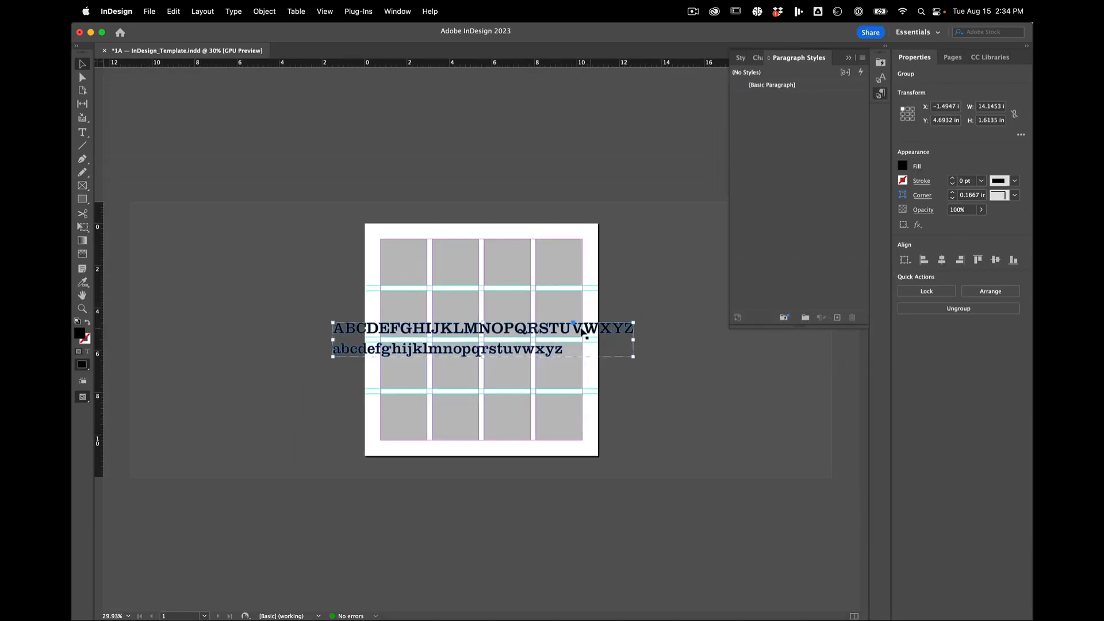
Move the pasted alphabet group to X -9 in and scale it down proportionally to about 8 in wide, beside the page on the pasteboard.
{"action": "left_click_drag", "start_coordinate": [575, 331], "coordinate": [416, 316]}
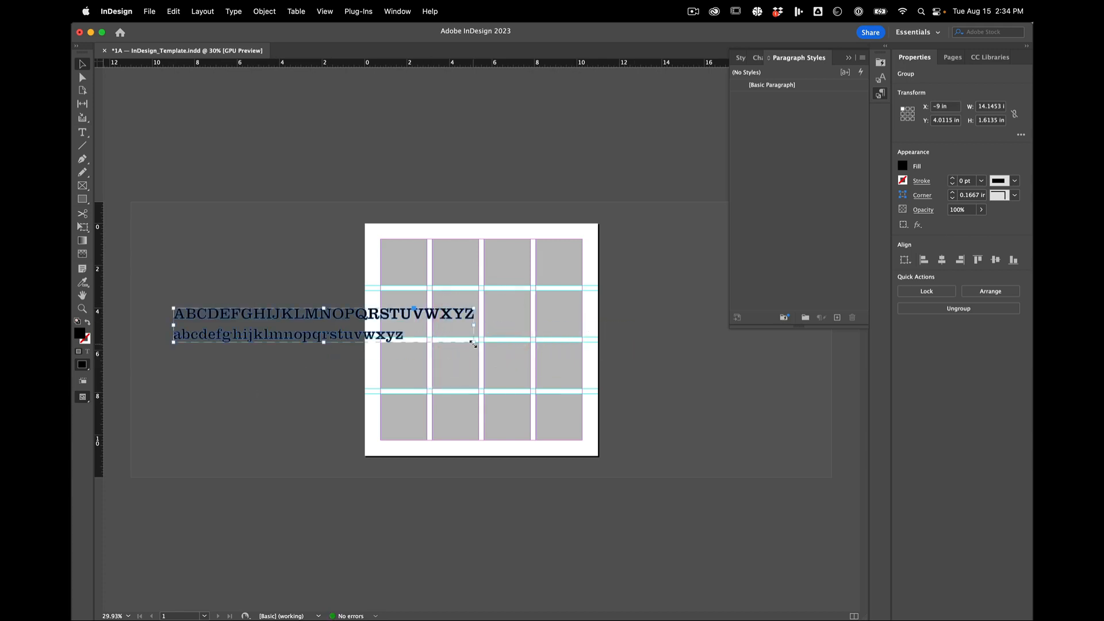
{"action": "left_click_drag", "start_coordinate": [473, 344], "coordinate": [317, 327]}
{"action": "left_click", "coordinate": [299, 360]}
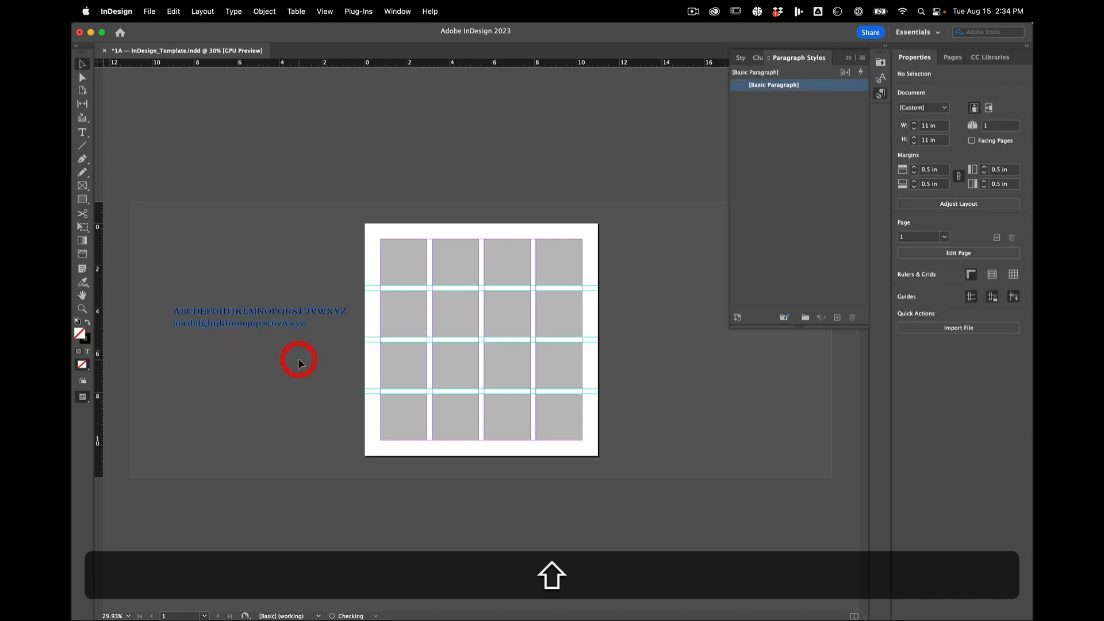
{"action": "scroll", "coordinate": [299, 361], "scroll_direction": "up", "scroll_amount": 4}
{"action": "scroll", "coordinate": [266, 416], "scroll_direction": "left", "scroll_amount": 5}
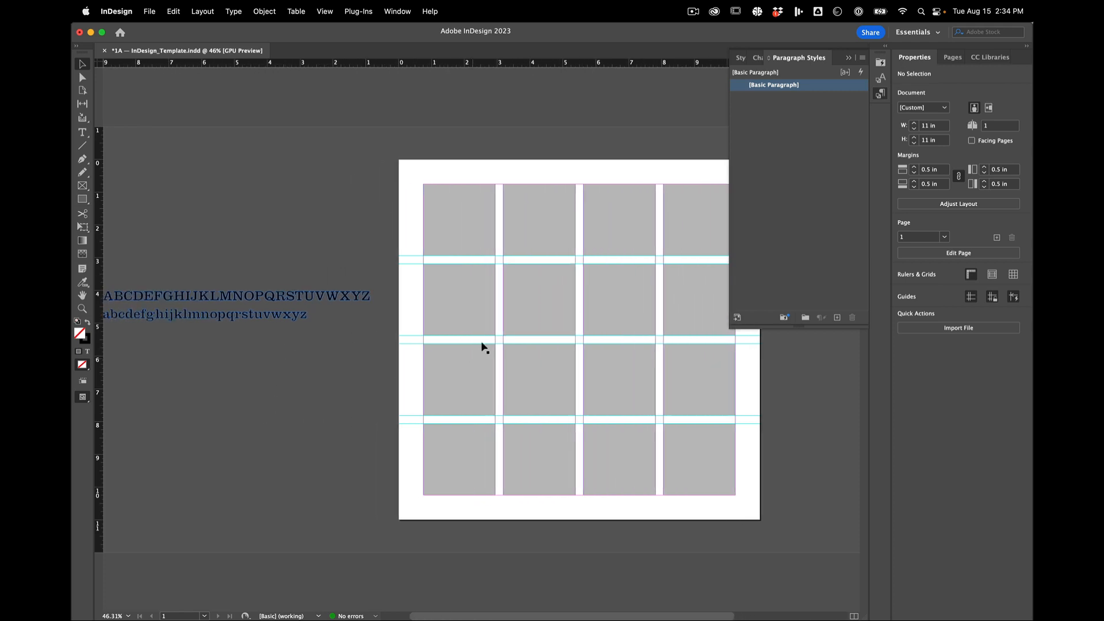
{"action": "scroll", "coordinate": [343, 349], "scroll_direction": "left", "scroll_amount": 2}
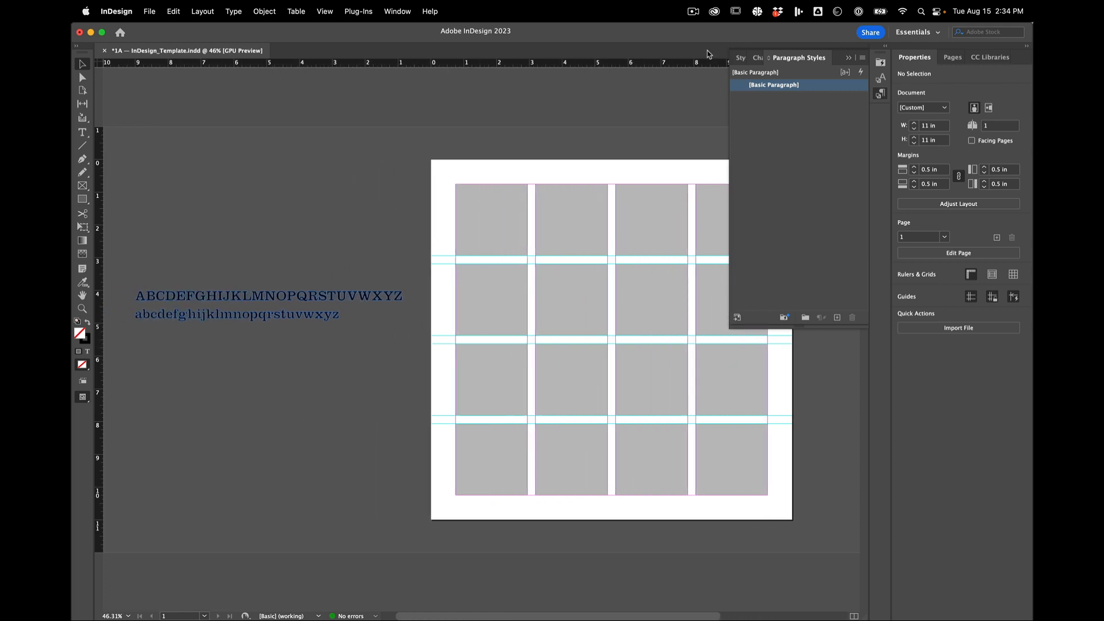
{"action": "scroll", "coordinate": [245, 258], "scroll_direction": "up", "scroll_amount": 5}
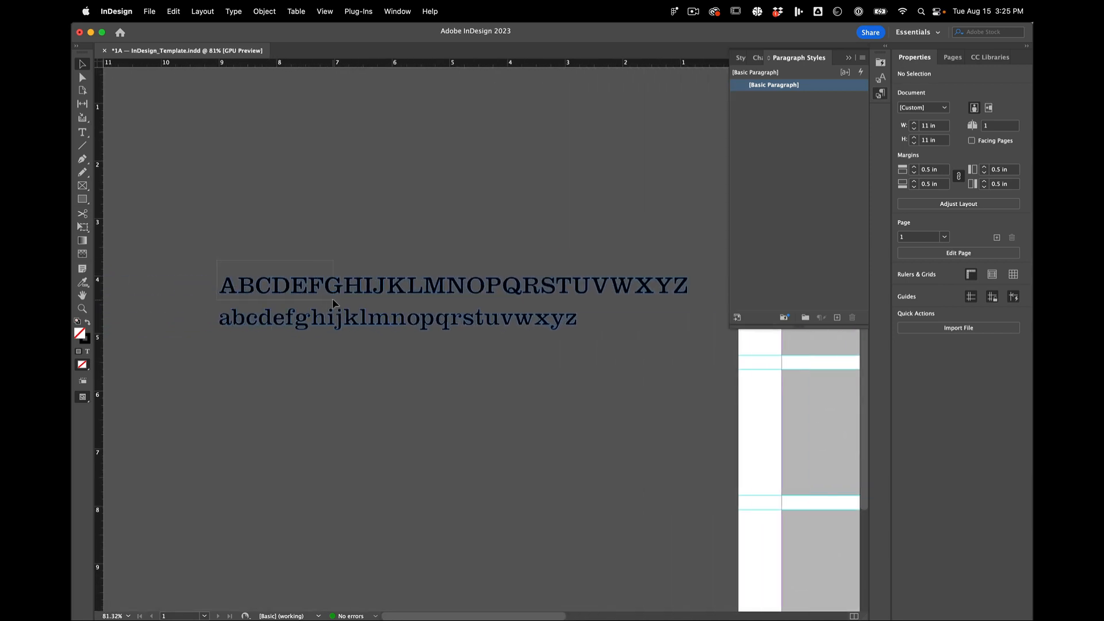
Ungroup the pasted alphabet on the pasteboard so each letter is a separate object.
{"action": "left_click", "coordinate": [334, 303]}
{"action": "left_click", "coordinate": [233, 10]}
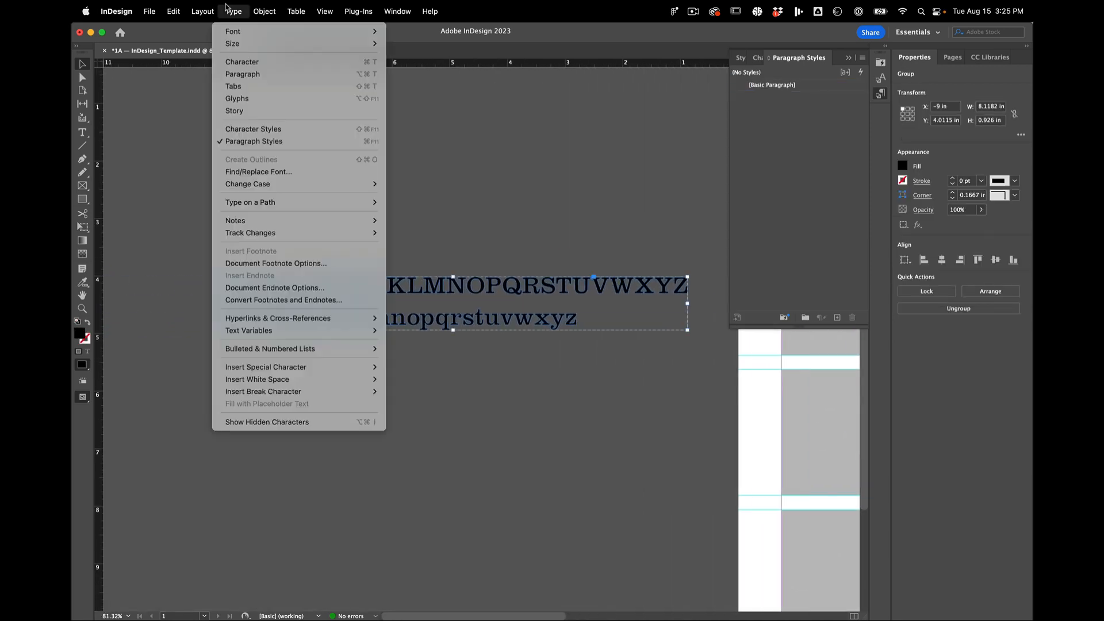
{"action": "mouse_move", "coordinate": [207, 12]}
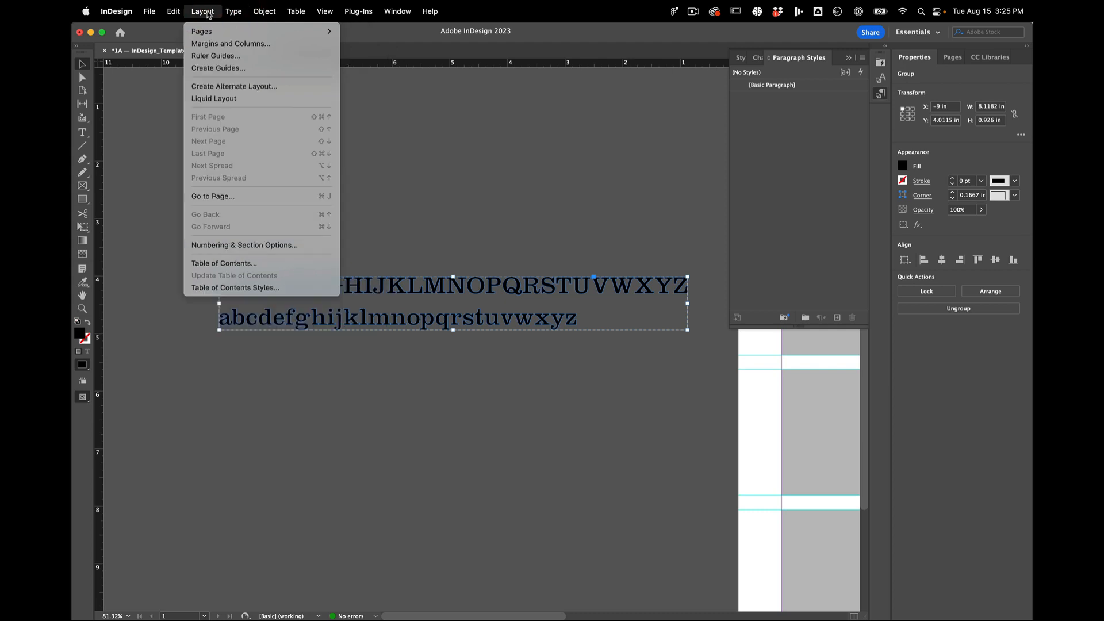
{"action": "mouse_move", "coordinate": [281, 14]}
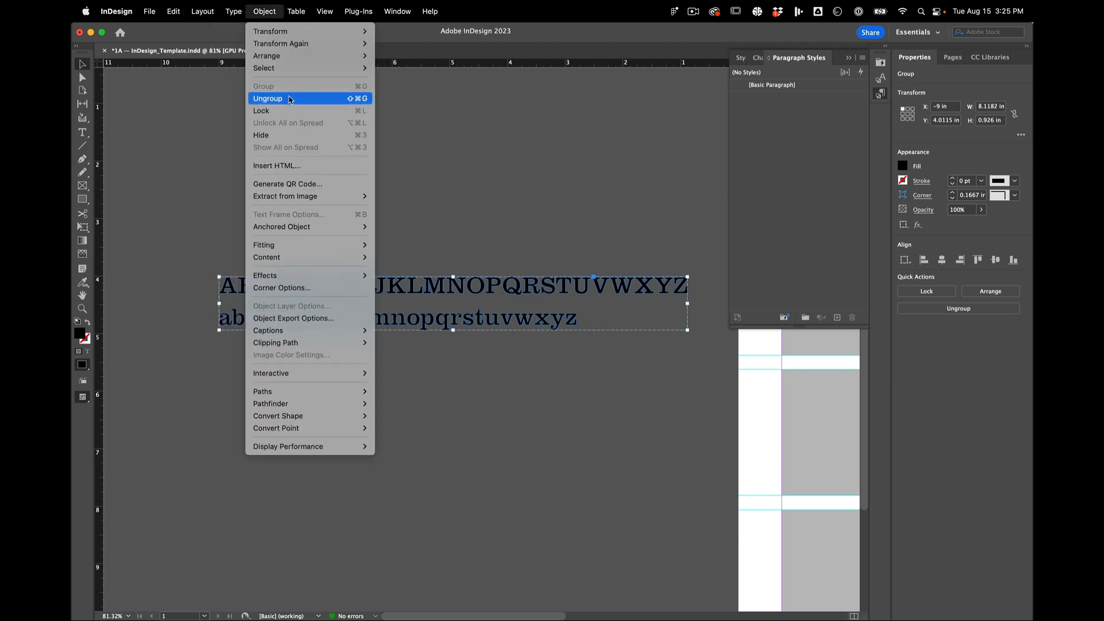
{"action": "left_click", "coordinate": [288, 98]}
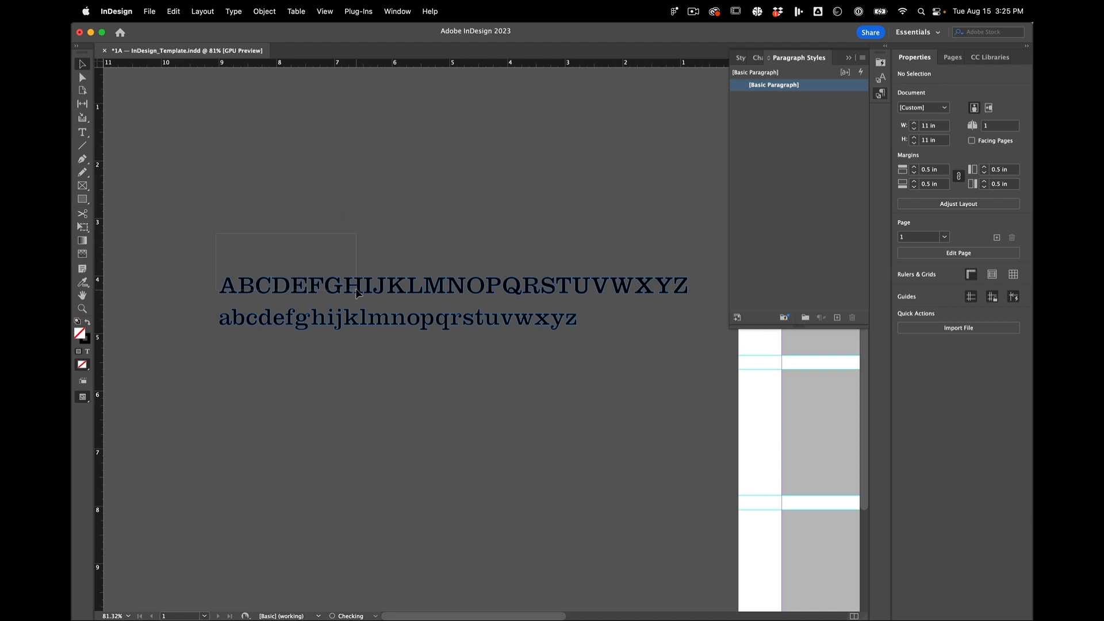
Break the uppercase line into three stacked rows: A to H, I to Q, and R to Z.
{"action": "left_click_drag", "start_coordinate": [357, 293], "coordinate": [503, 262]}
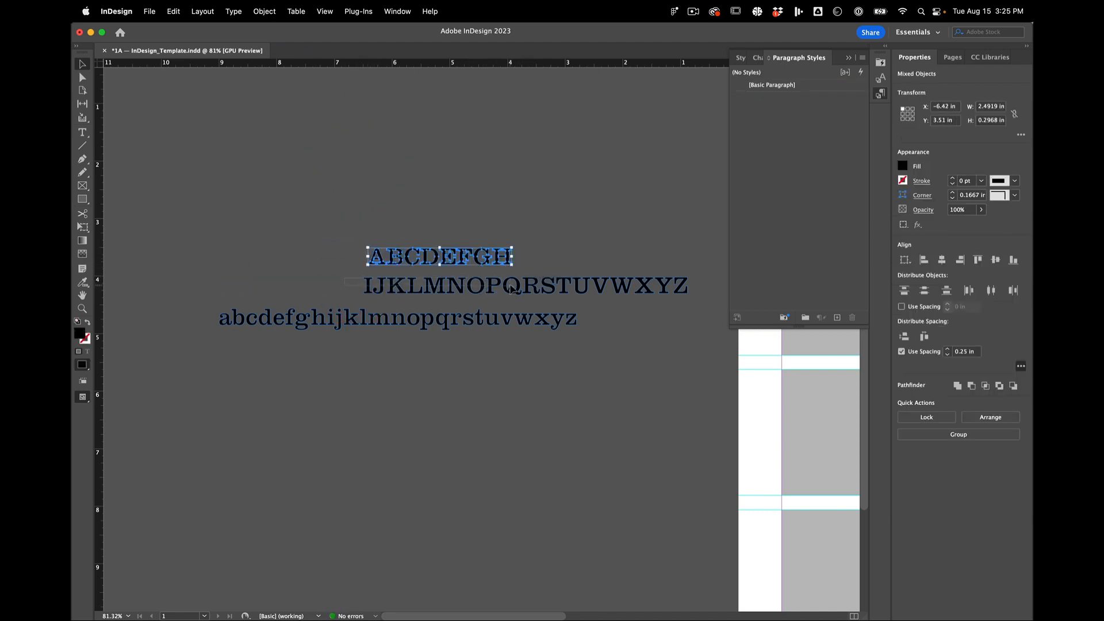
{"action": "key", "text": "shift"}
{"action": "left_click", "coordinate": [513, 292], "text": "shift"}
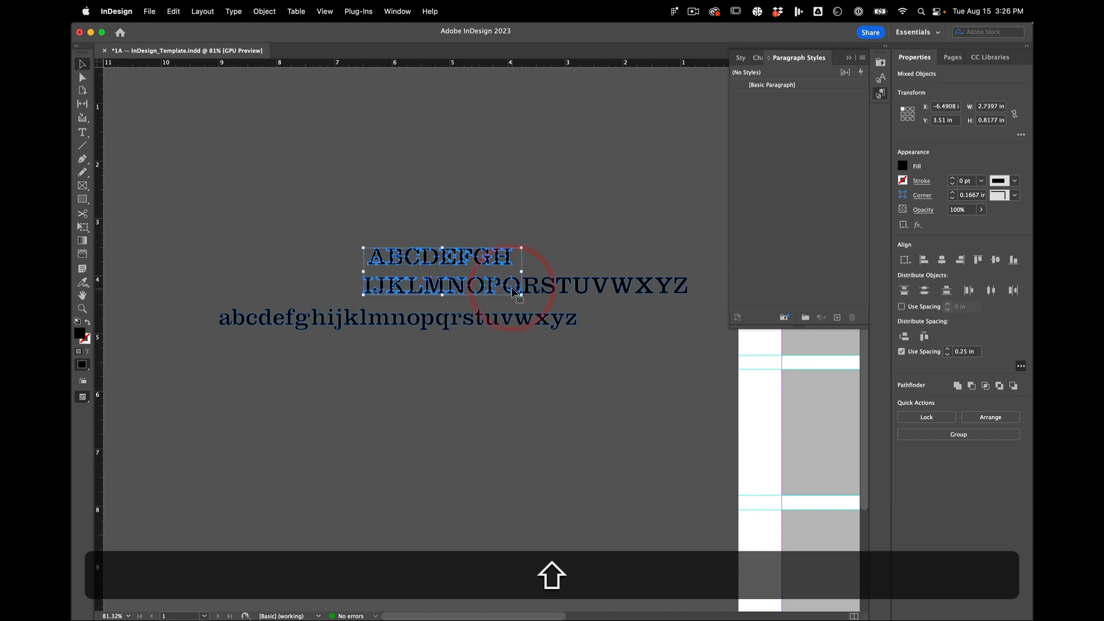
{"action": "left_click_drag", "start_coordinate": [514, 292], "coordinate": [663, 263]}
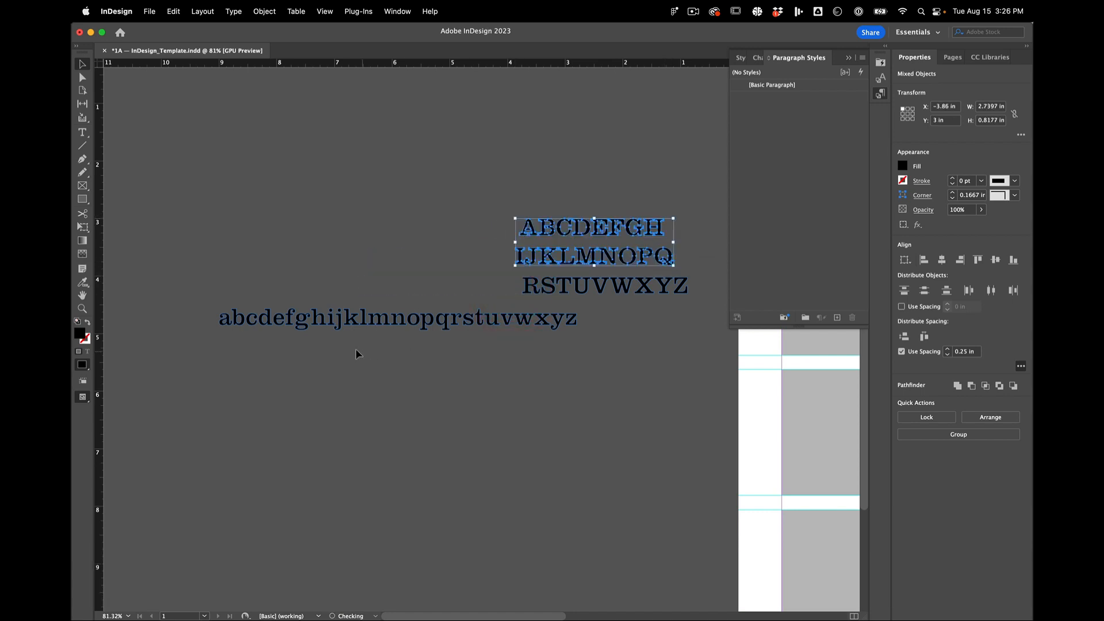
Break the lowercase line into three rows, a to i, j to r and s to z, and move them beneath the uppercase rows.
{"action": "left_click", "coordinate": [211, 309]}
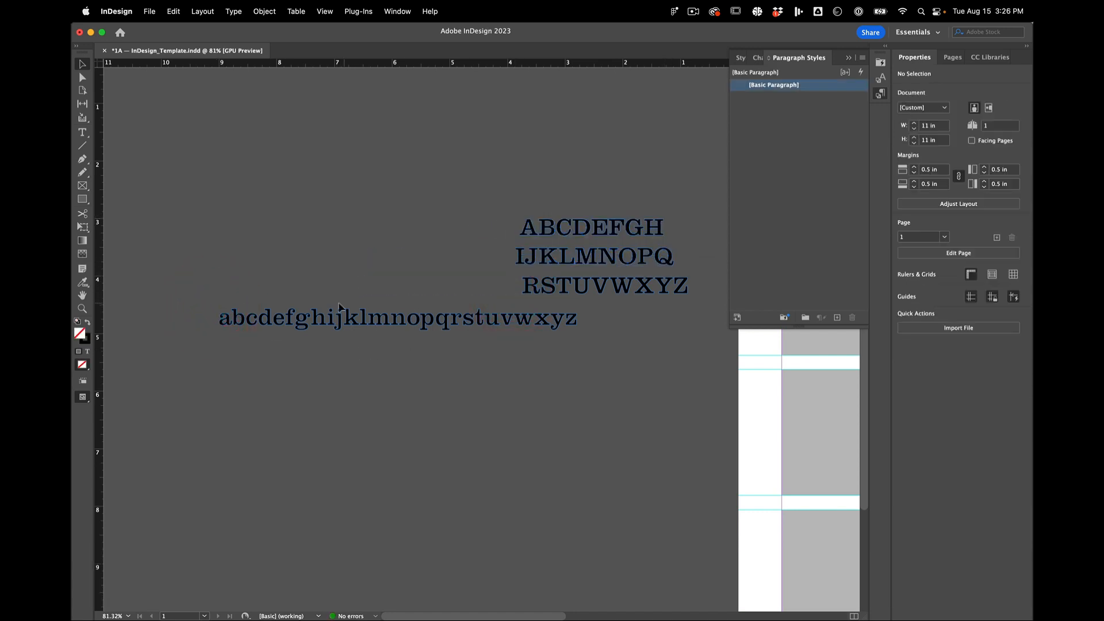
{"action": "left_click_drag", "start_coordinate": [548, 360], "coordinate": [577, 357]}
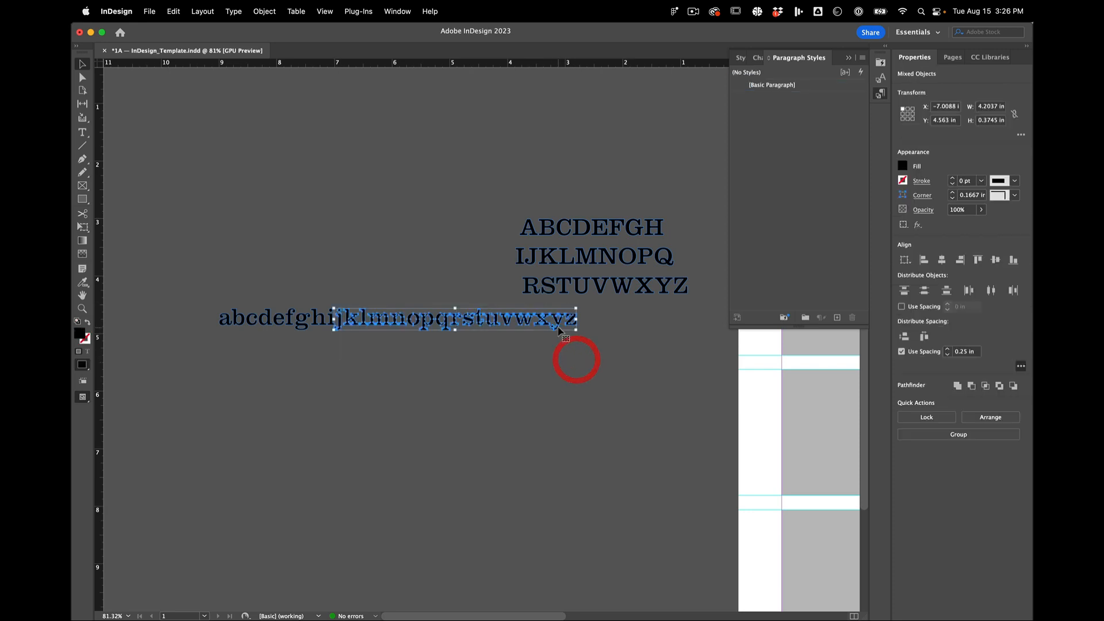
{"action": "left_click_drag", "start_coordinate": [552, 319], "coordinate": [426, 349]}
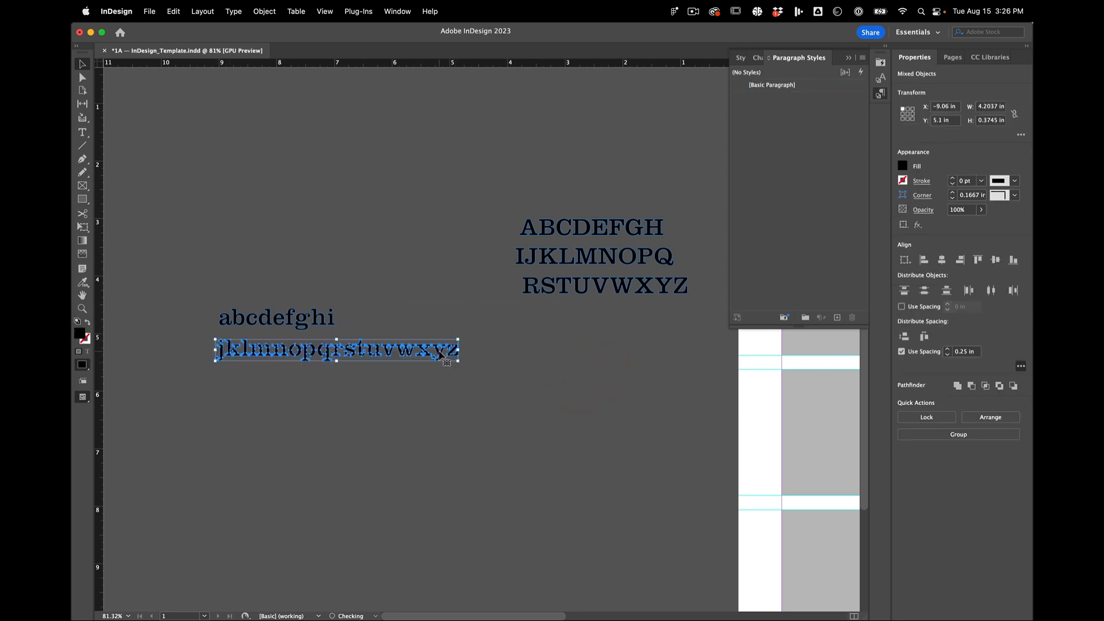
{"action": "left_click", "coordinate": [367, 396]}
{"action": "left_click_drag", "start_coordinate": [345, 379], "coordinate": [301, 381]}
{"action": "left_click_drag", "start_coordinate": [373, 410], "coordinate": [374, 410]}
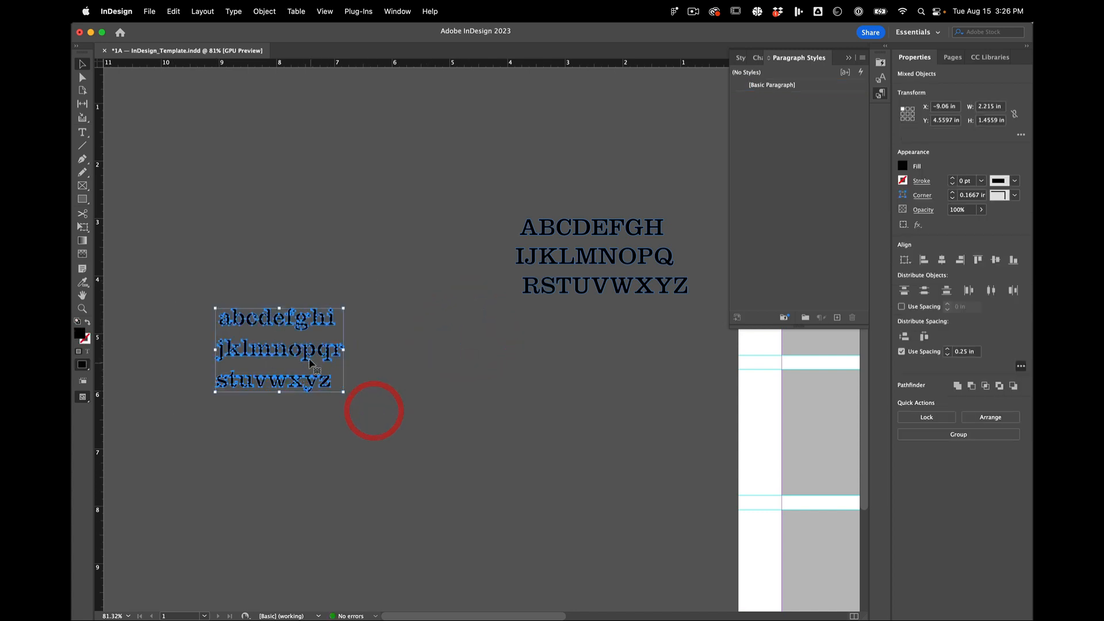
{"action": "left_click_drag", "start_coordinate": [308, 354], "coordinate": [620, 361]}
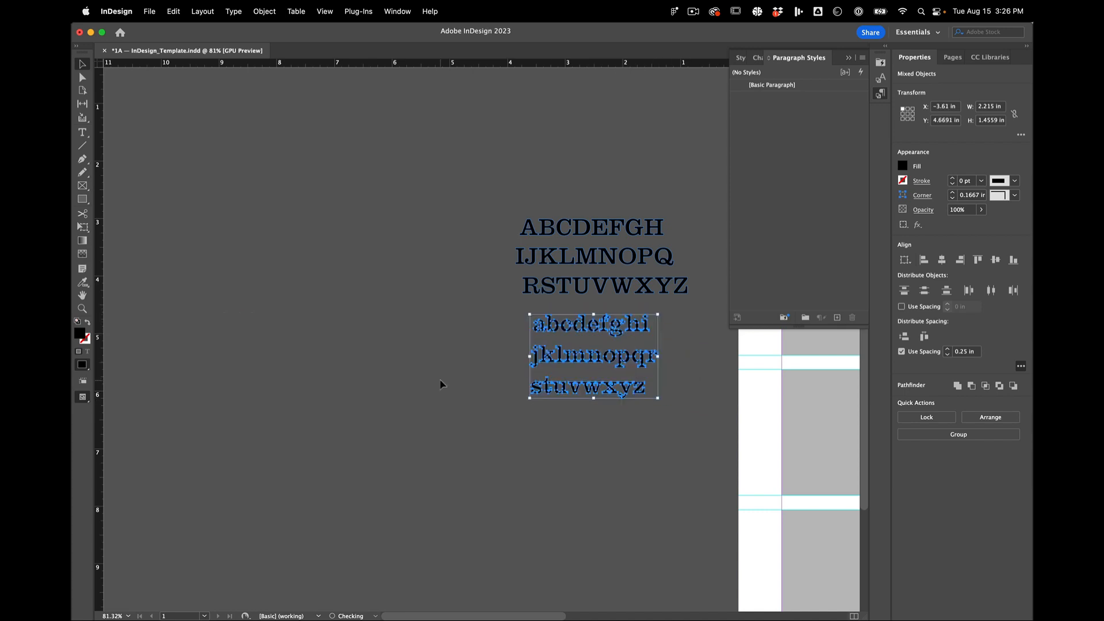
Scale all the letters up proportionally from their center to about 7.67 in wide and move them clear of the page.
{"action": "key", "text": "super+0"}
{"action": "left_click_drag", "start_coordinate": [287, 231], "coordinate": [411, 390]}
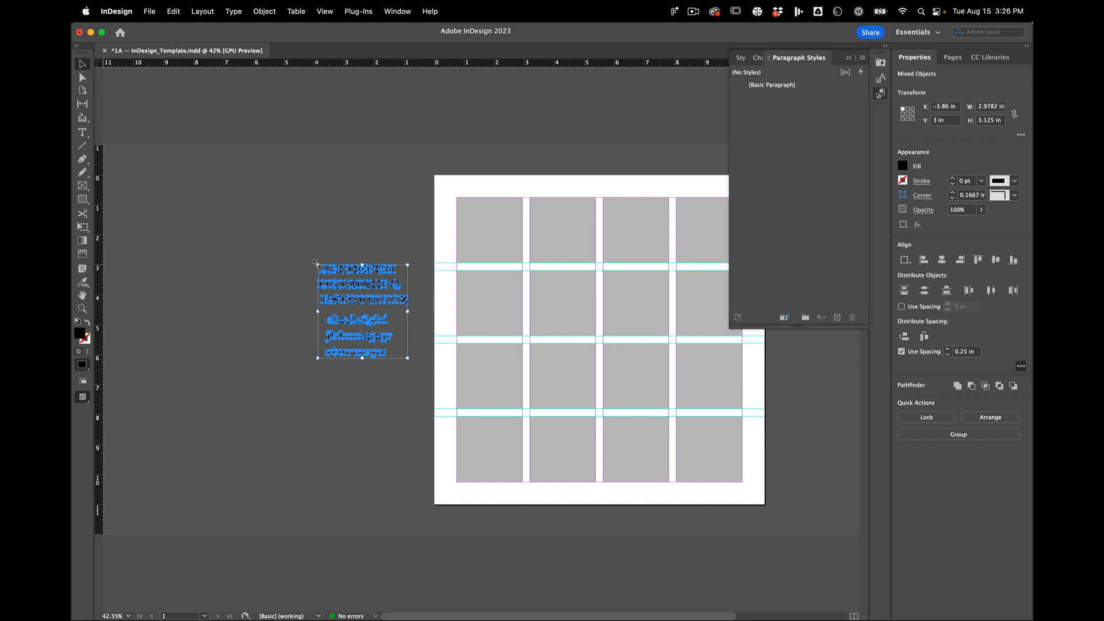
{"action": "left_click_drag", "start_coordinate": [316, 264], "coordinate": [247, 190]}
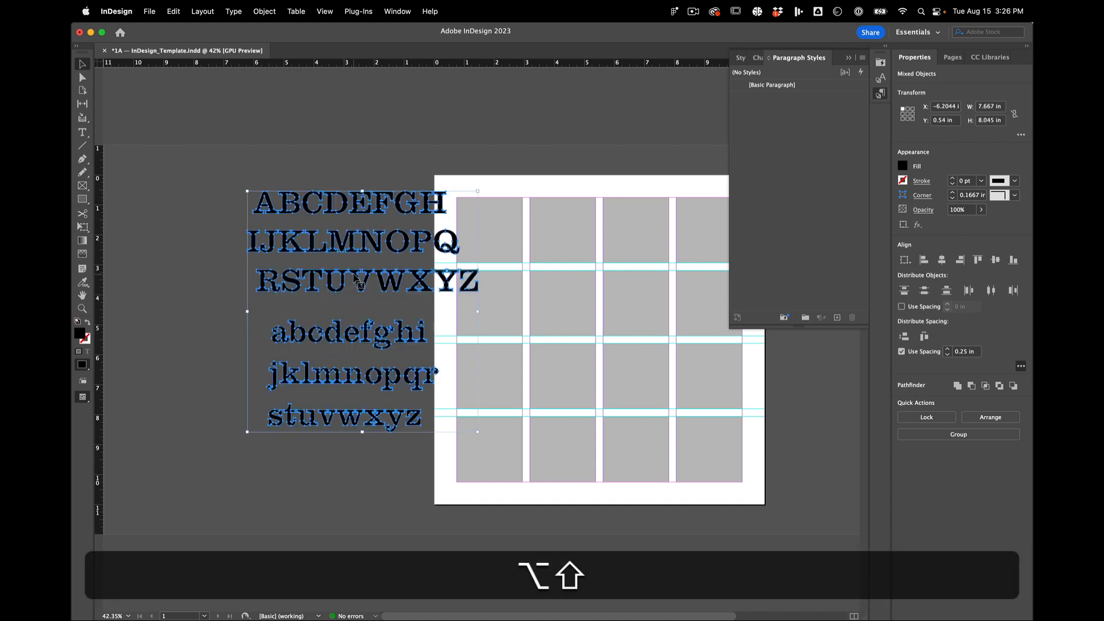
{"action": "left_click_drag", "start_coordinate": [357, 282], "coordinate": [287, 305]}
{"action": "left_click", "coordinate": [335, 179]}
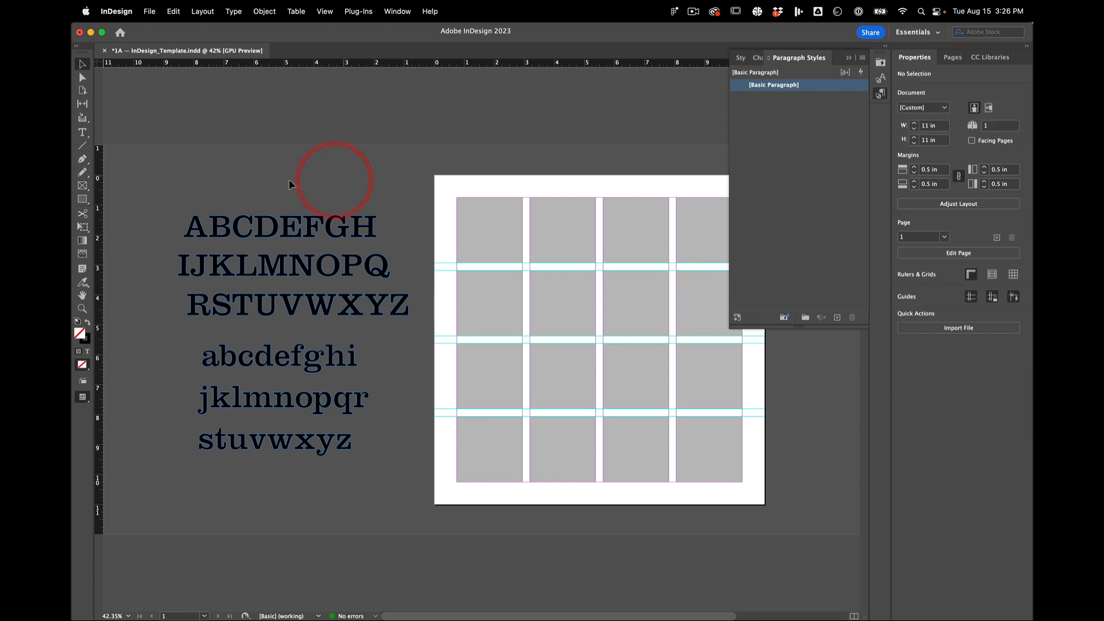
Save the document as a new file named 1A — Frame_00_pa in the 1_Frame folder.
{"action": "left_click", "coordinate": [148, 11]}
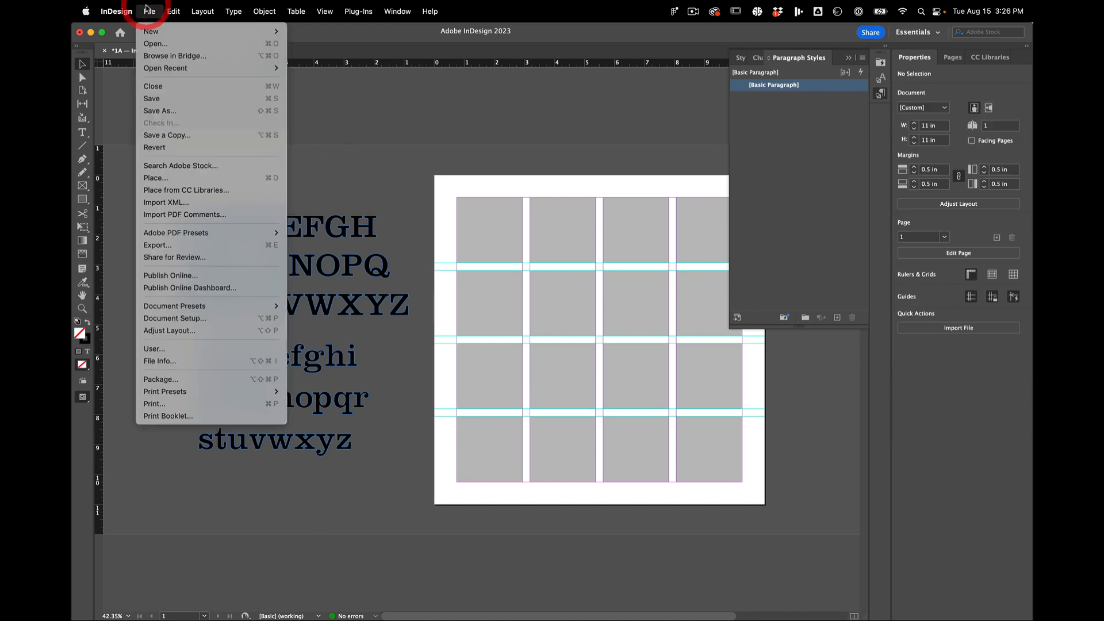
{"action": "left_click", "coordinate": [170, 113]}
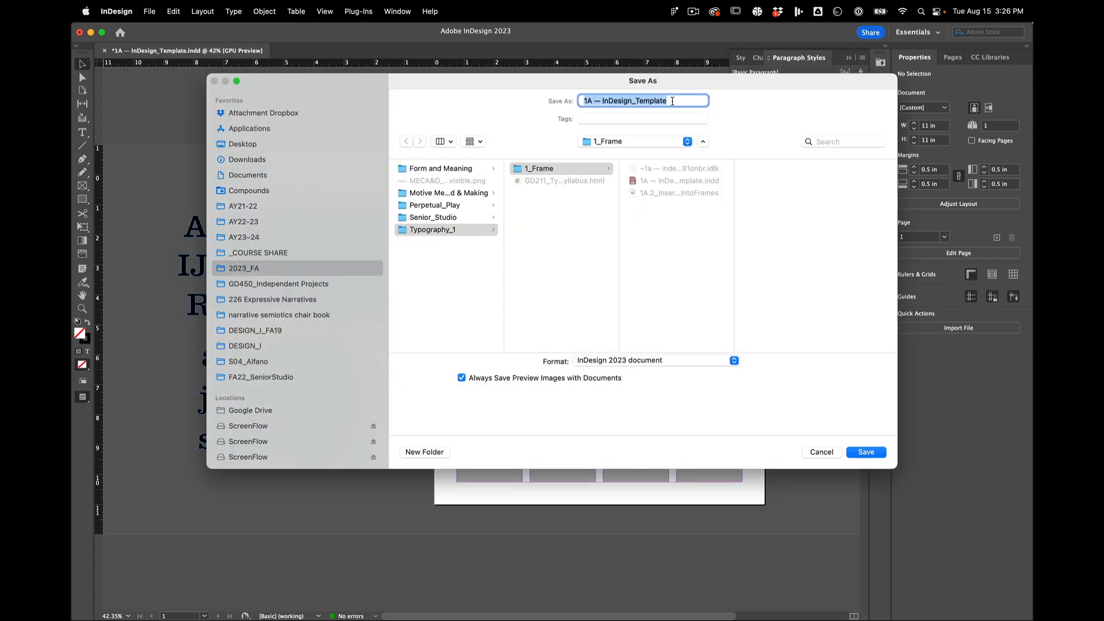
{"action": "left_click", "coordinate": [672, 101]}
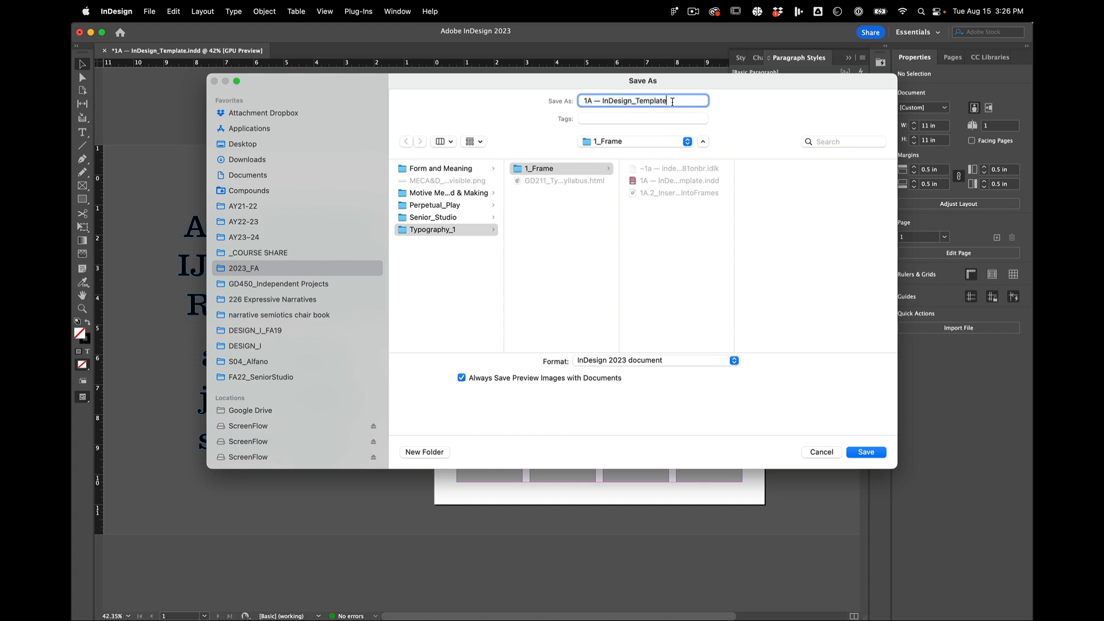
{"action": "left_click_drag", "start_coordinate": [672, 101], "coordinate": [596, 103]}
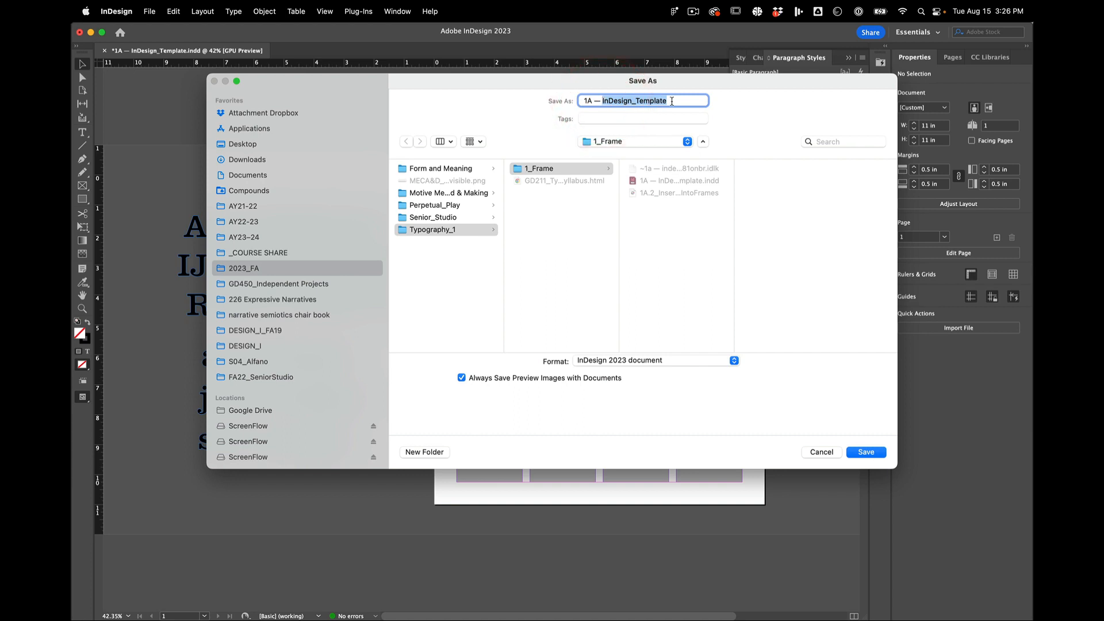
{"action": "type", "text": "Fram"}
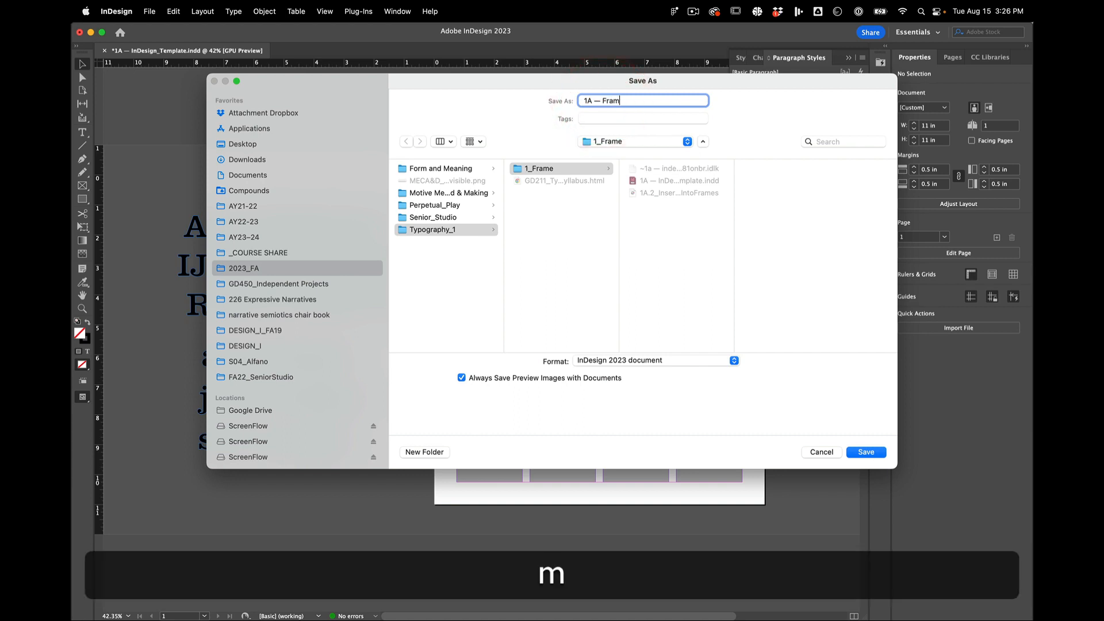
{"action": "type", "text": "e_"}
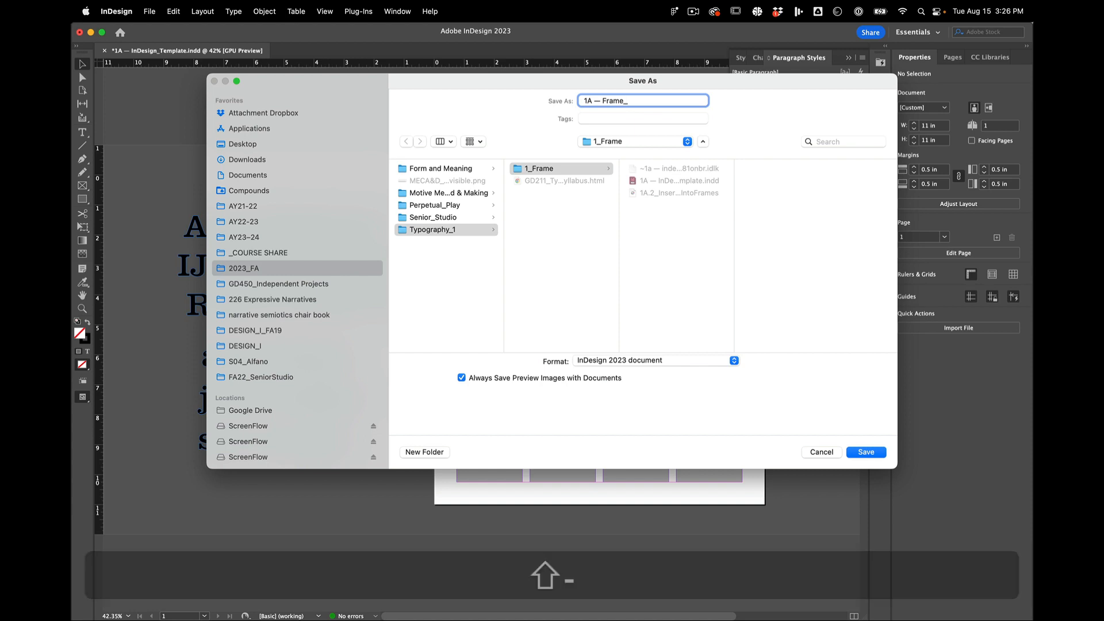
{"action": "type", "text": "00_"}
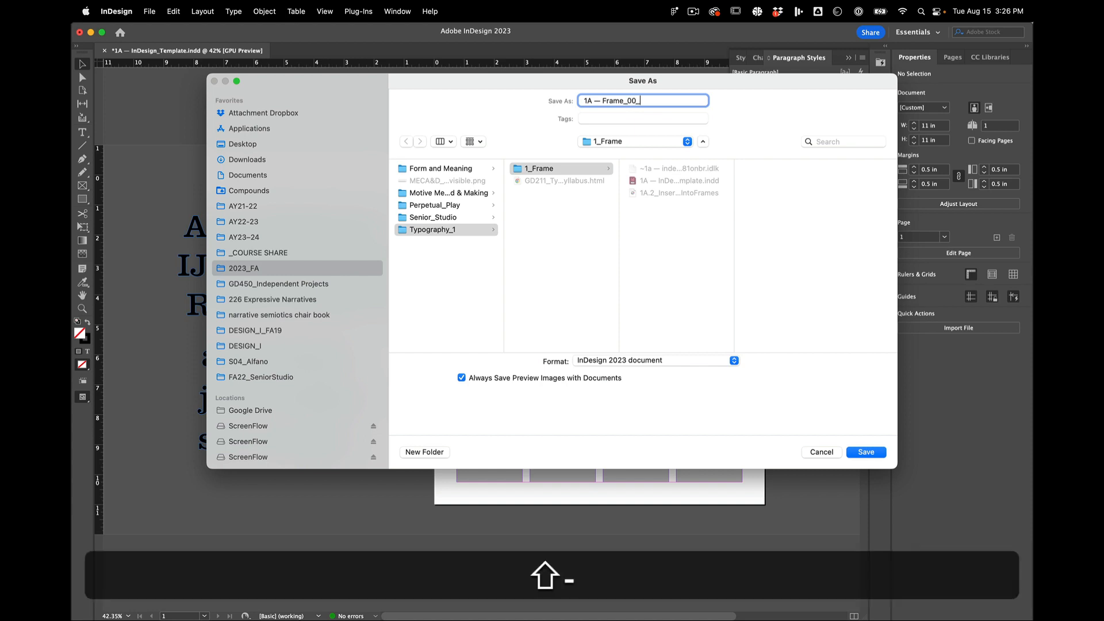
{"action": "type", "text": "pa"}
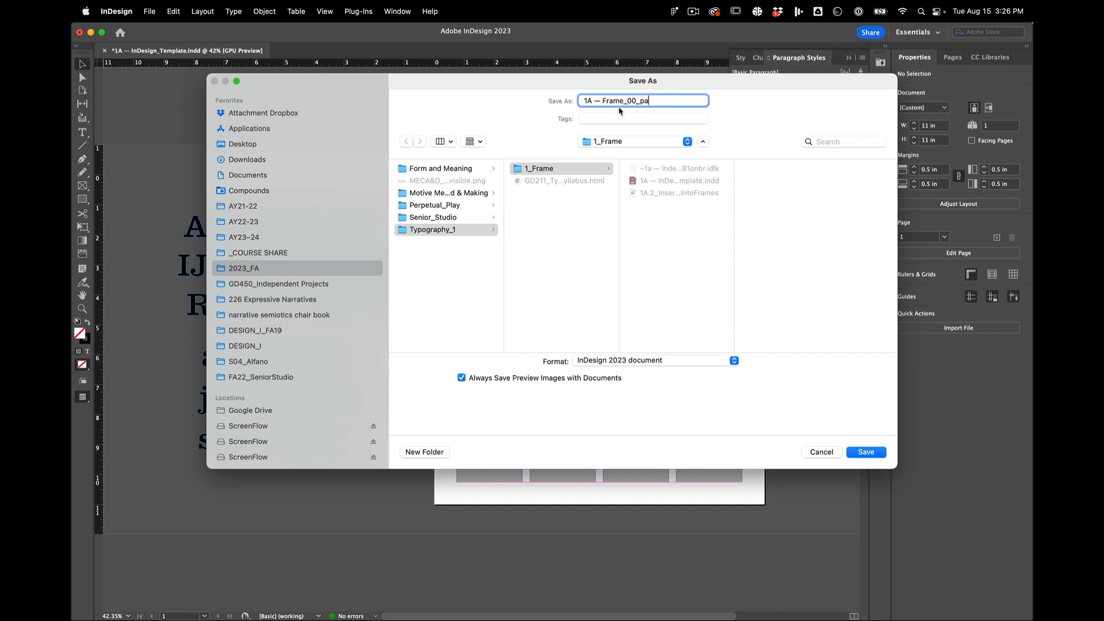
{"action": "left_click", "coordinate": [867, 452]}
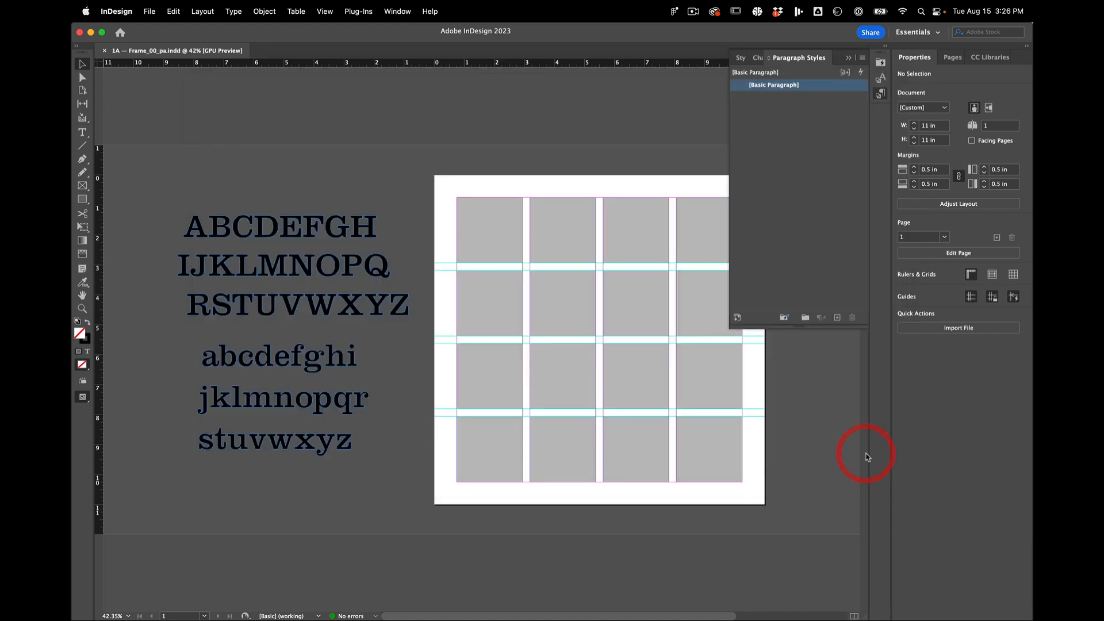
Examine the lowercase a up close as an individually selectable outlined letter.
{"action": "left_click", "coordinate": [342, 154]}
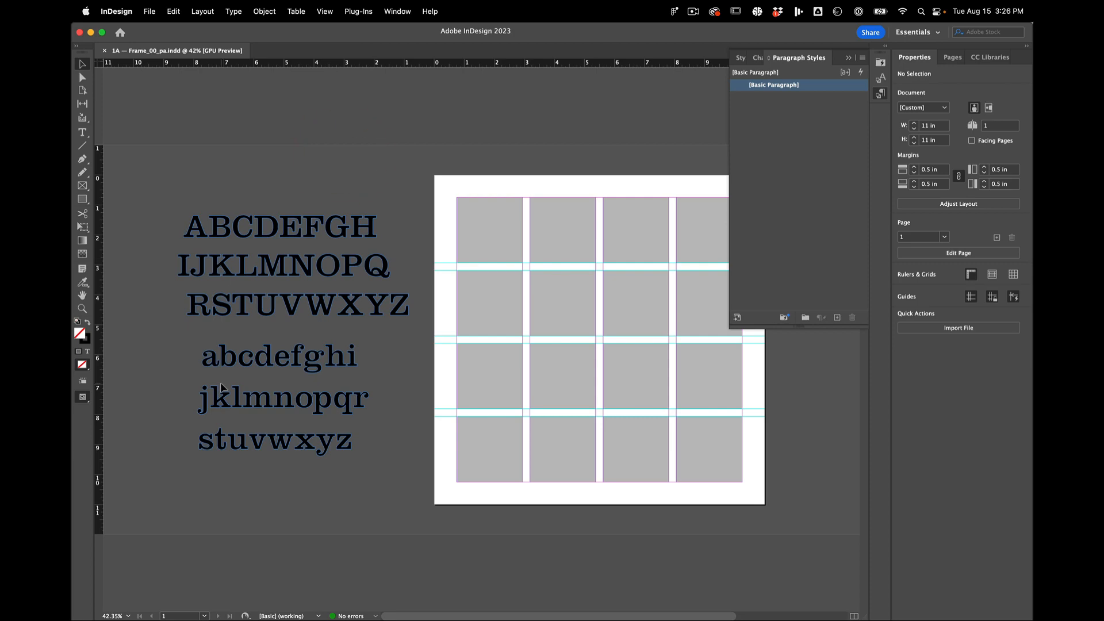
{"action": "scroll", "coordinate": [209, 373], "scroll_direction": "up", "scroll_amount": 5}
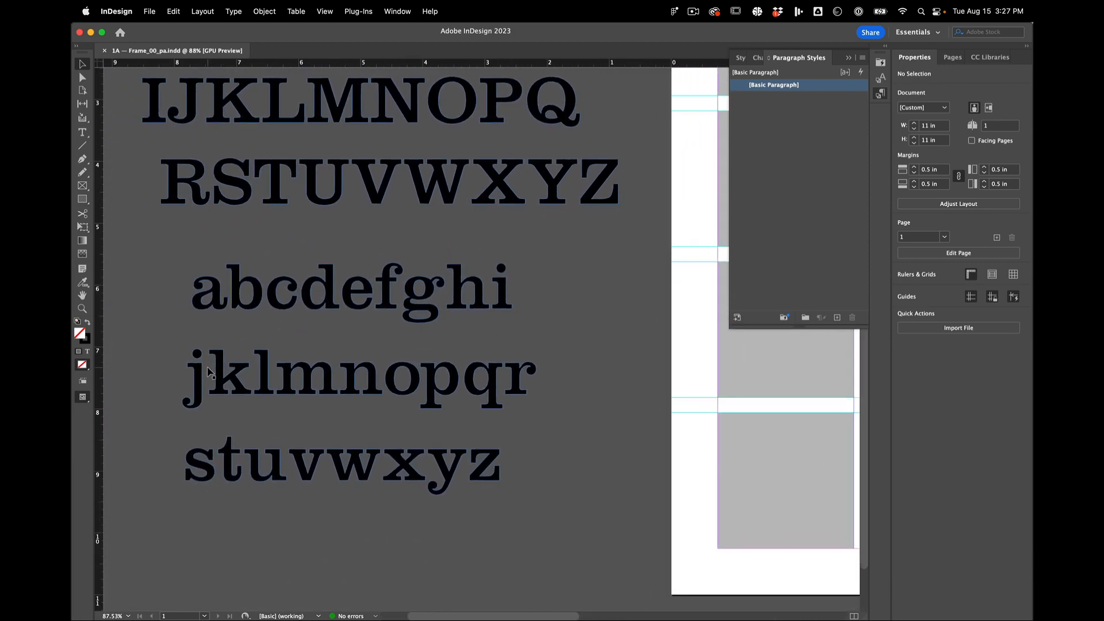
{"action": "scroll", "coordinate": [349, 347], "scroll_direction": "up", "scroll_amount": 4}
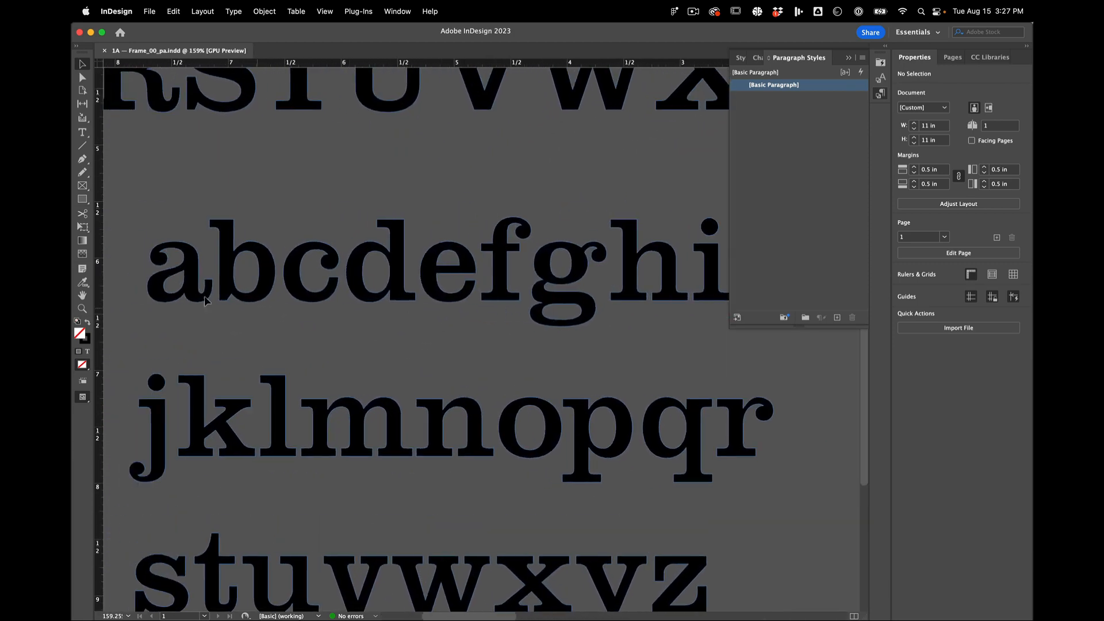
{"action": "left_click", "coordinate": [190, 299]}
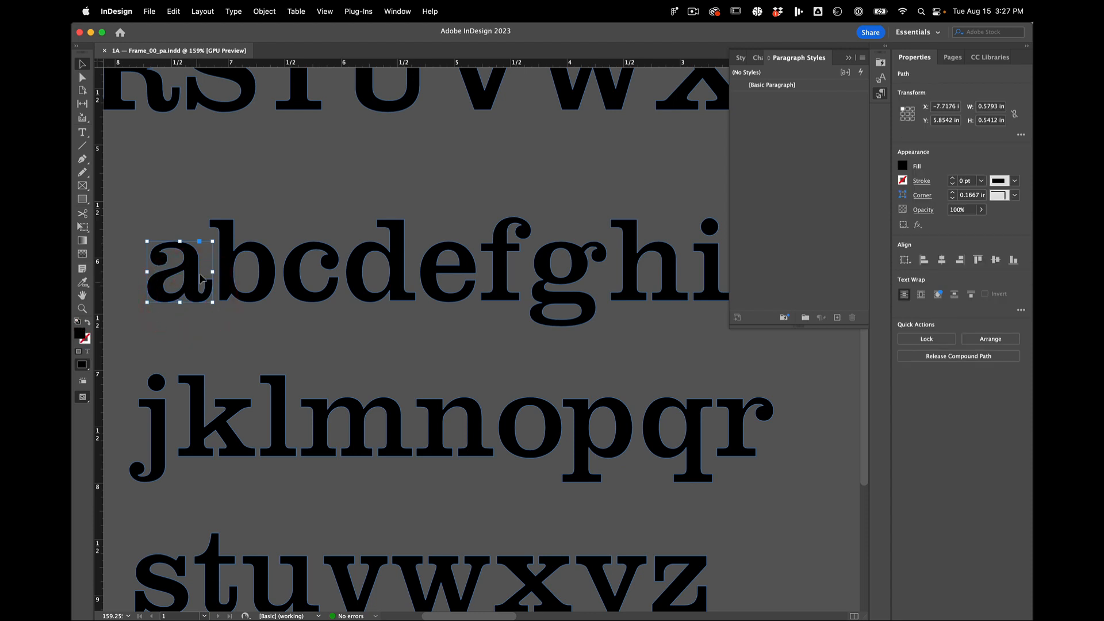
{"action": "left_click", "coordinate": [192, 306]}
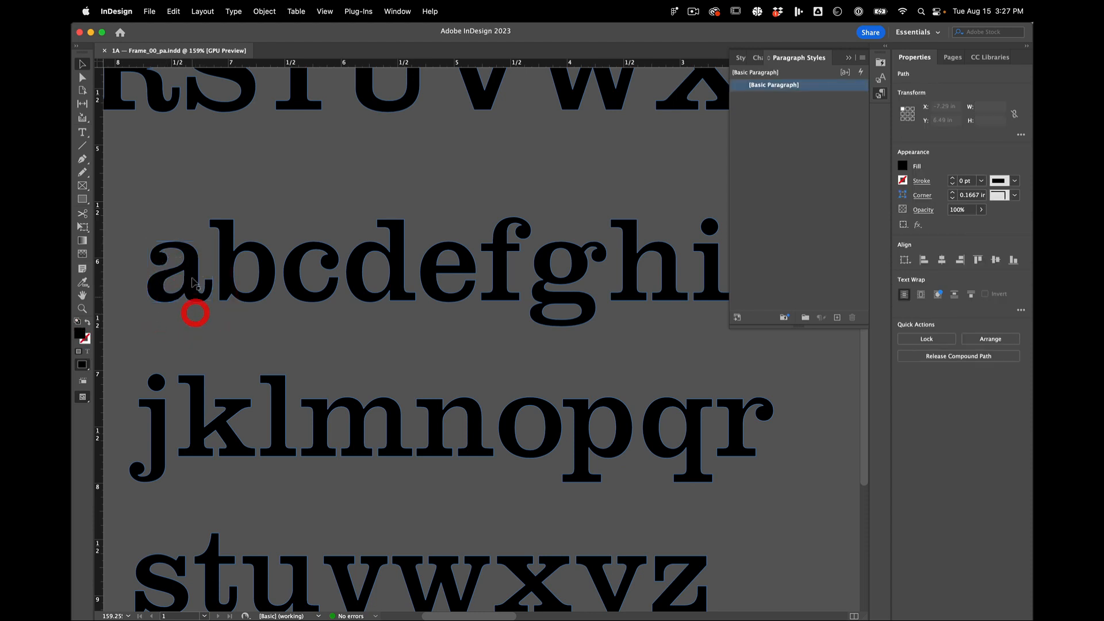
{"action": "left_click", "coordinate": [190, 278]}
{"action": "scroll", "coordinate": [197, 259], "scroll_direction": "up", "scroll_amount": 4}
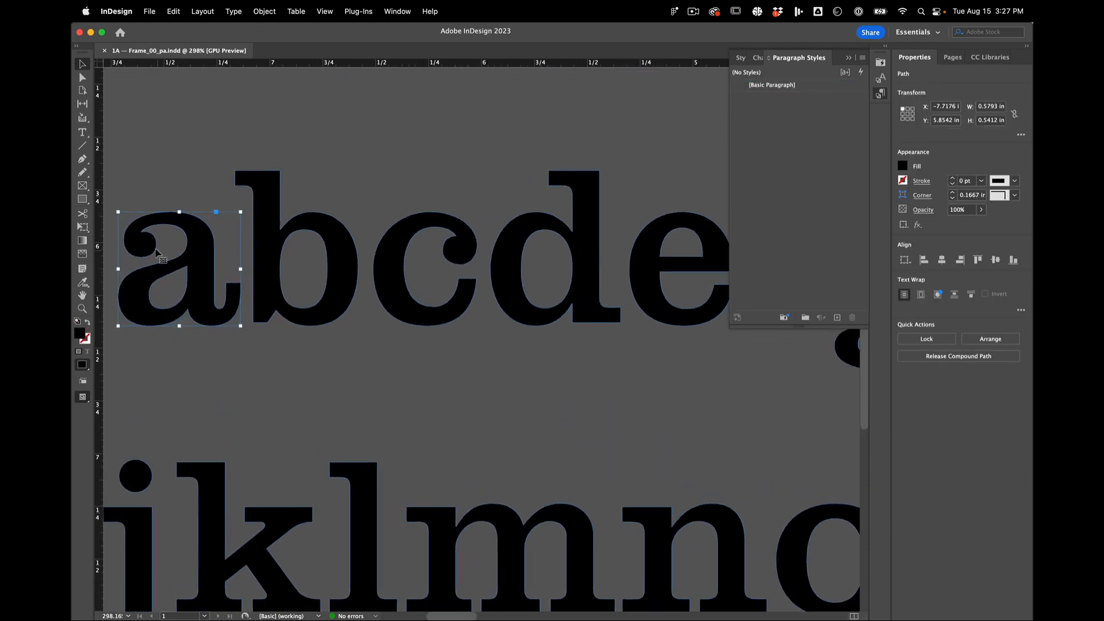
{"action": "scroll", "coordinate": [228, 231], "scroll_direction": "down", "scroll_amount": 8}
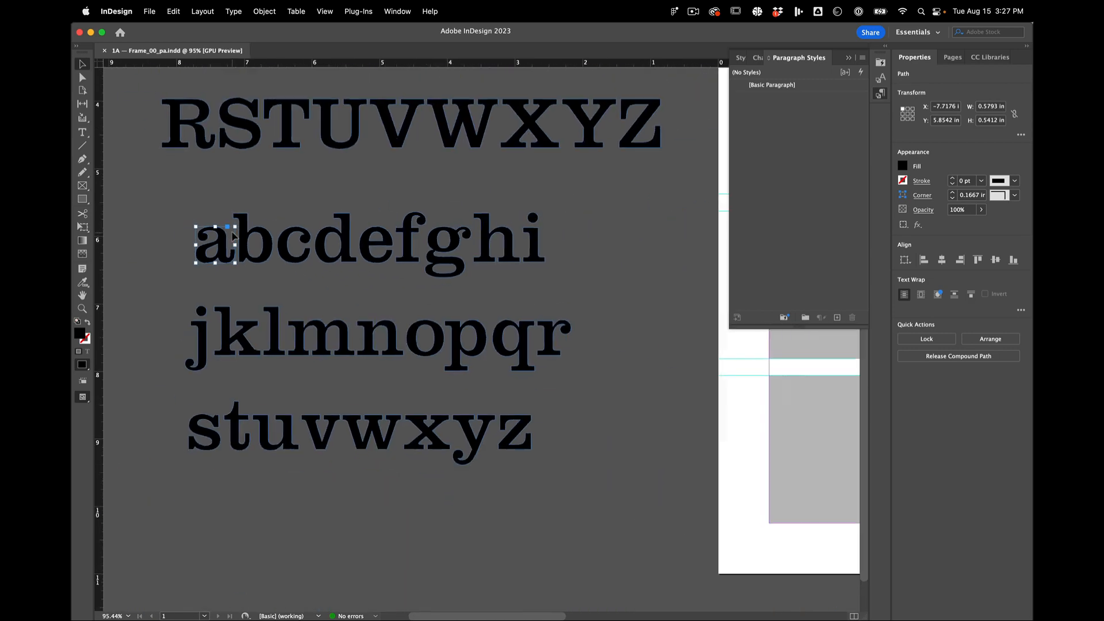
{"action": "left_click", "coordinate": [161, 253]}
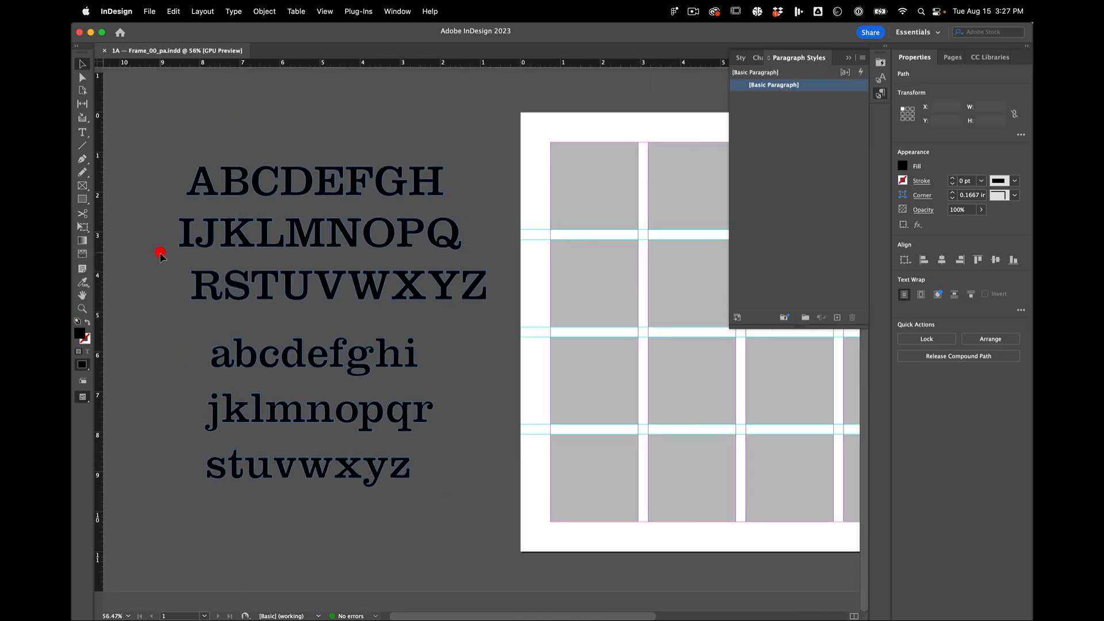
Copy the outlined lowercase a and paste it into the square frame in the second row, second column of the grid.
{"action": "left_click", "coordinate": [224, 371]}
{"action": "scroll", "coordinate": [224, 375], "scroll_direction": "up", "scroll_amount": 2}
{"action": "scroll", "coordinate": [291, 391], "scroll_direction": "down", "scroll_amount": 3}
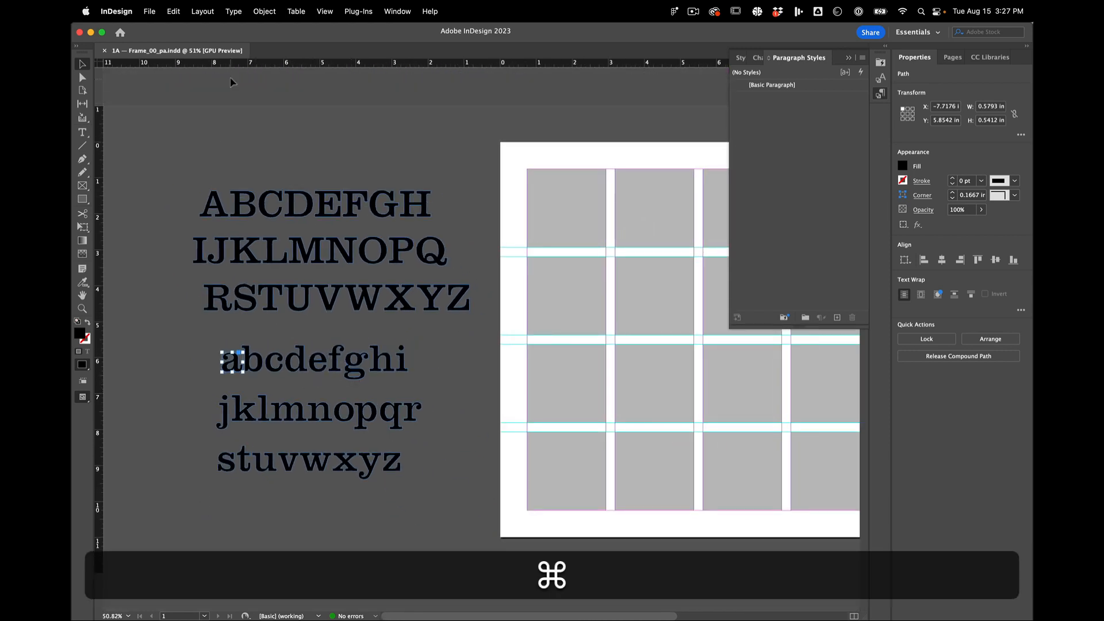
{"action": "key", "text": "cmd+c"}
{"action": "left_click", "coordinate": [668, 304]}
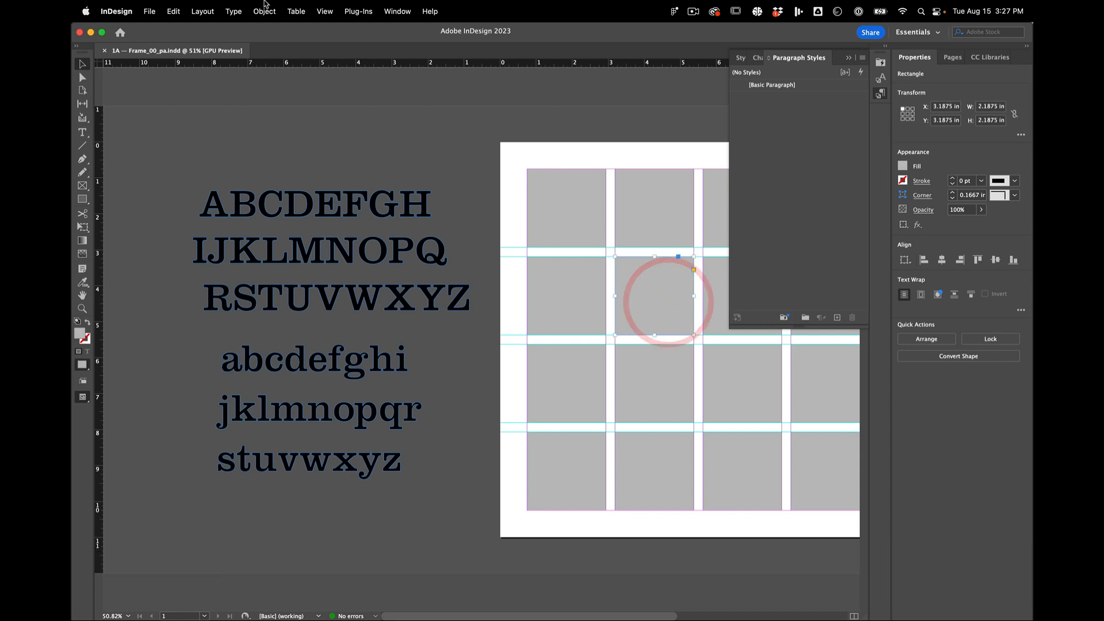
{"action": "left_click", "coordinate": [173, 11]}
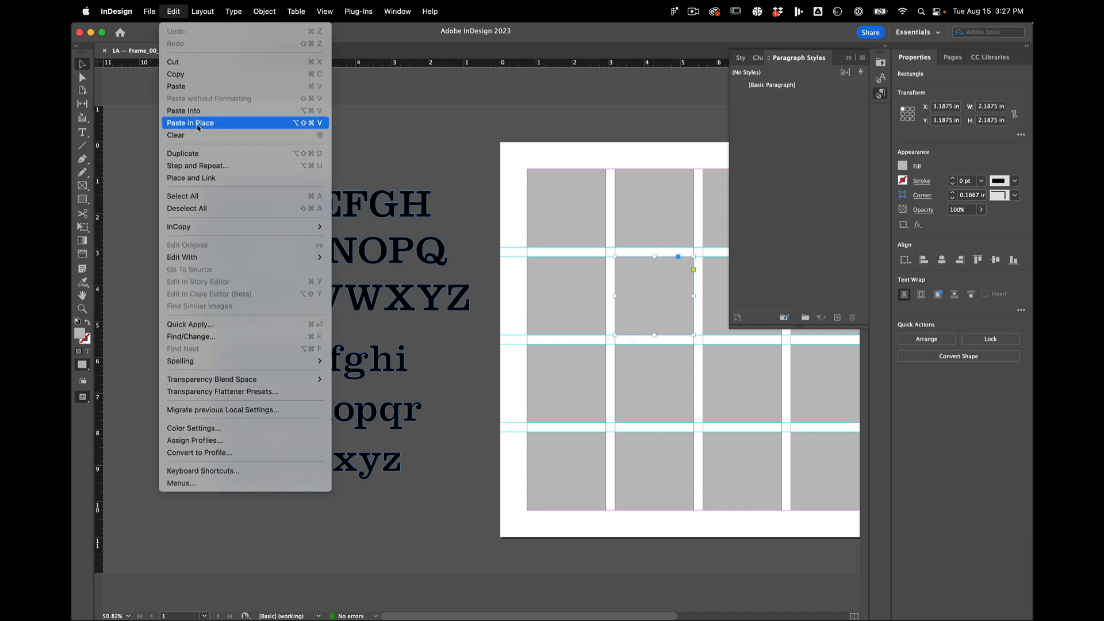
{"action": "left_click", "coordinate": [201, 111]}
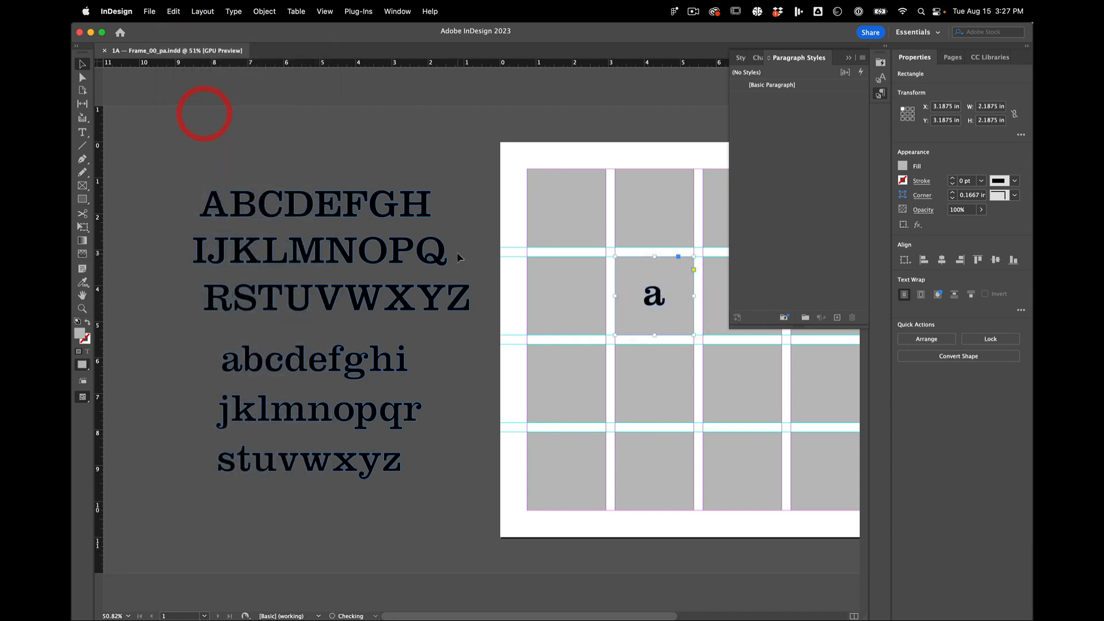
{"action": "left_click", "coordinate": [518, 332]}
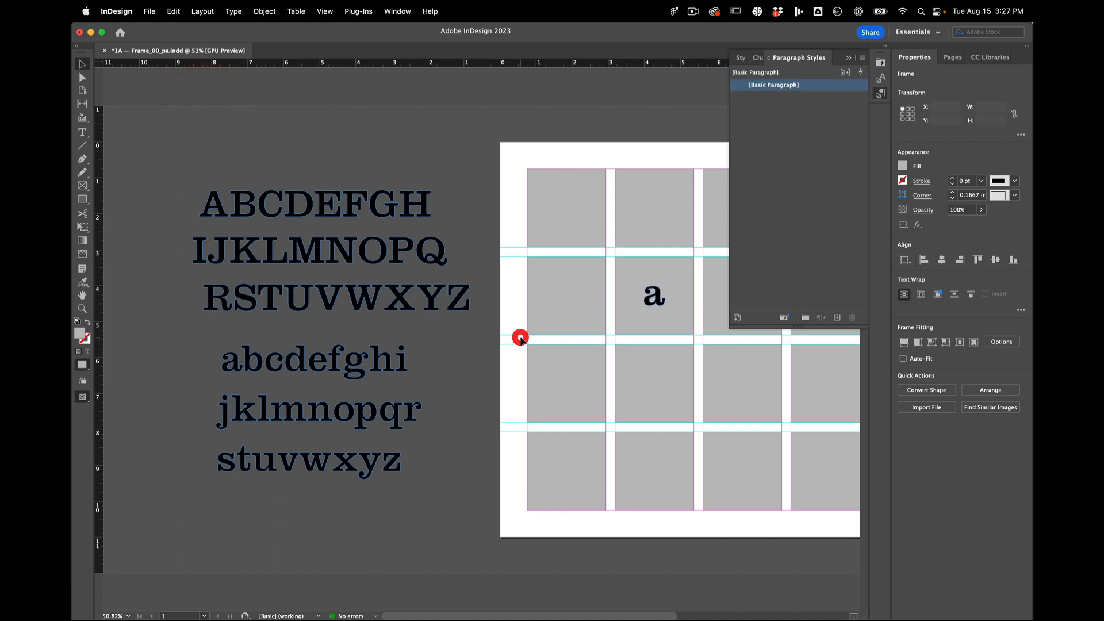
Scale the pasted a up proportionally from its center to about 3.23 in wide so its frame crops it.
{"action": "left_click", "coordinate": [656, 299]}
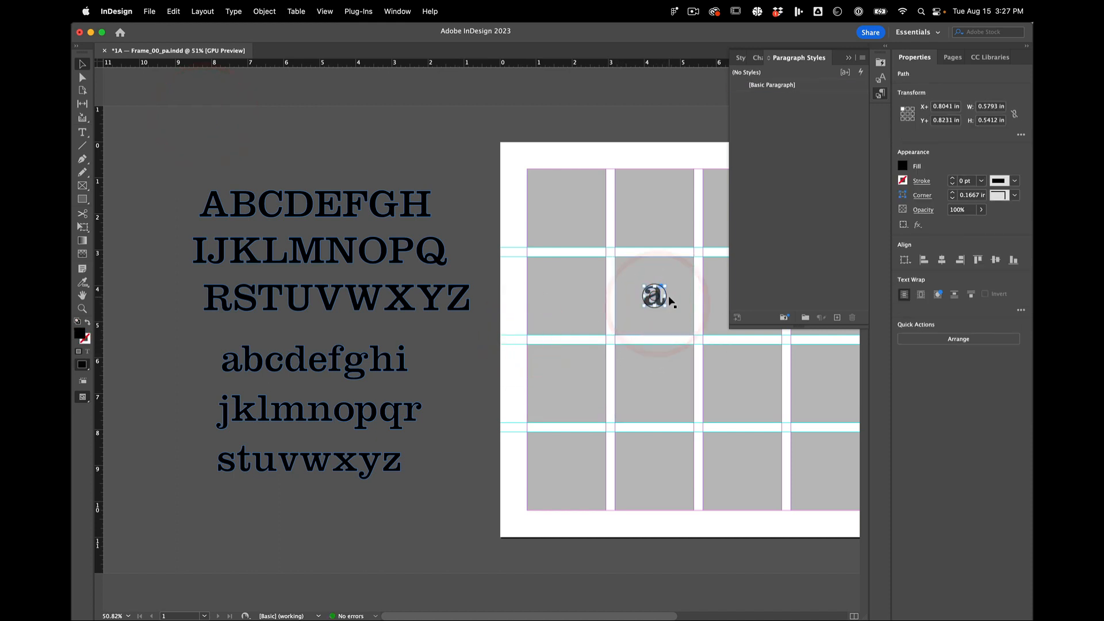
{"action": "scroll", "coordinate": [657, 300], "scroll_direction": "up", "scroll_amount": 3}
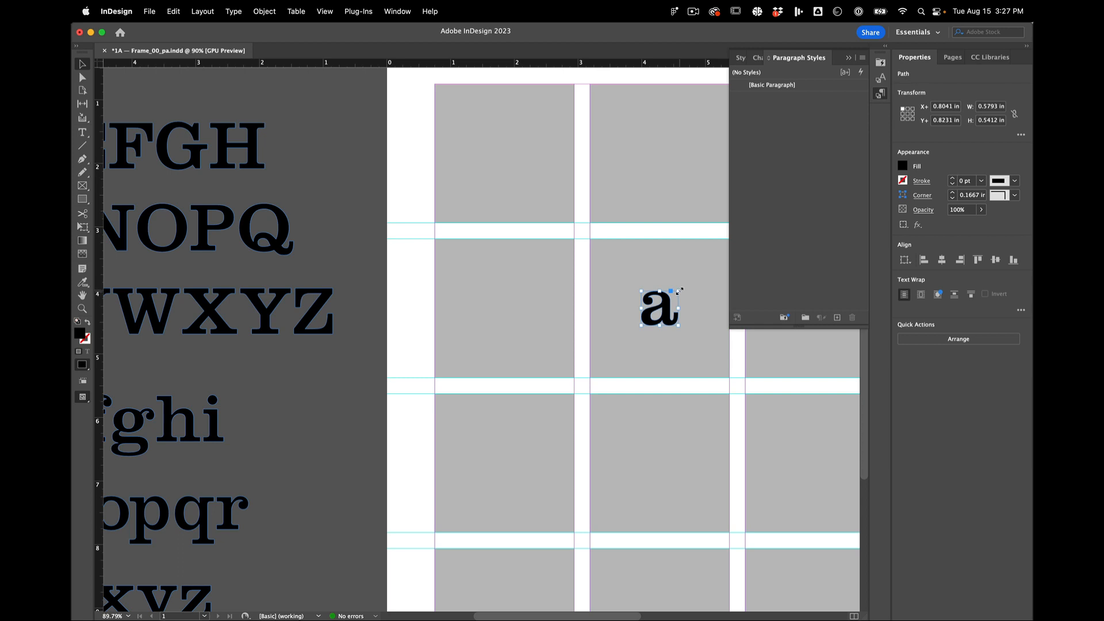
{"action": "left_click_drag", "start_coordinate": [679, 292], "coordinate": [742, 212]}
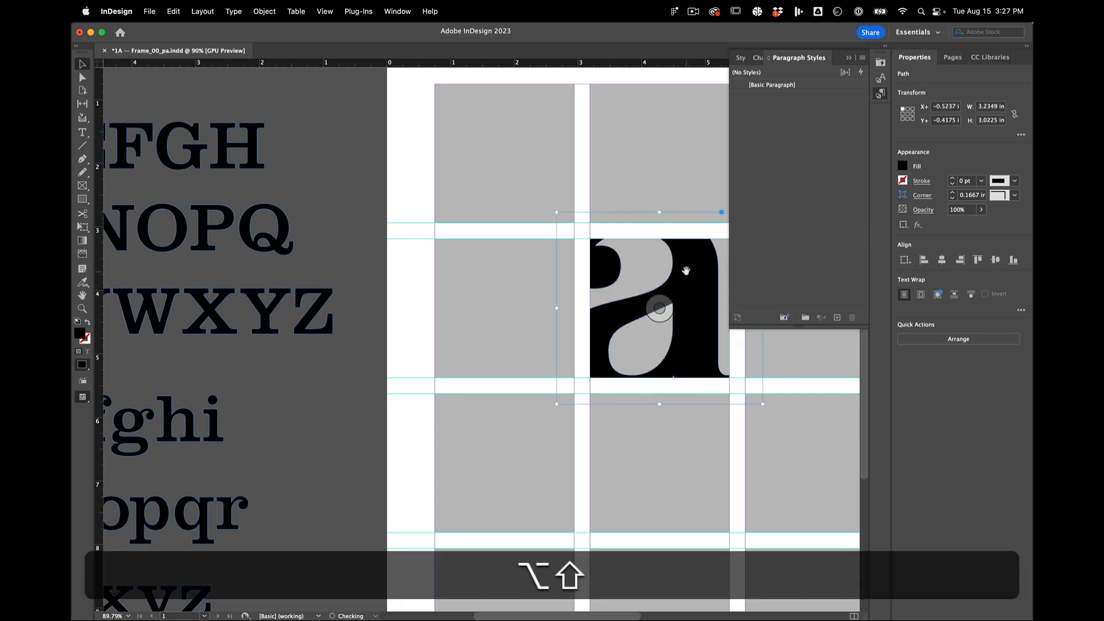
{"action": "scroll", "coordinate": [685, 271], "scroll_direction": "right", "scroll_amount": 5}
{"action": "scroll", "coordinate": [685, 271], "scroll_direction": "up", "scroll_amount": 2}
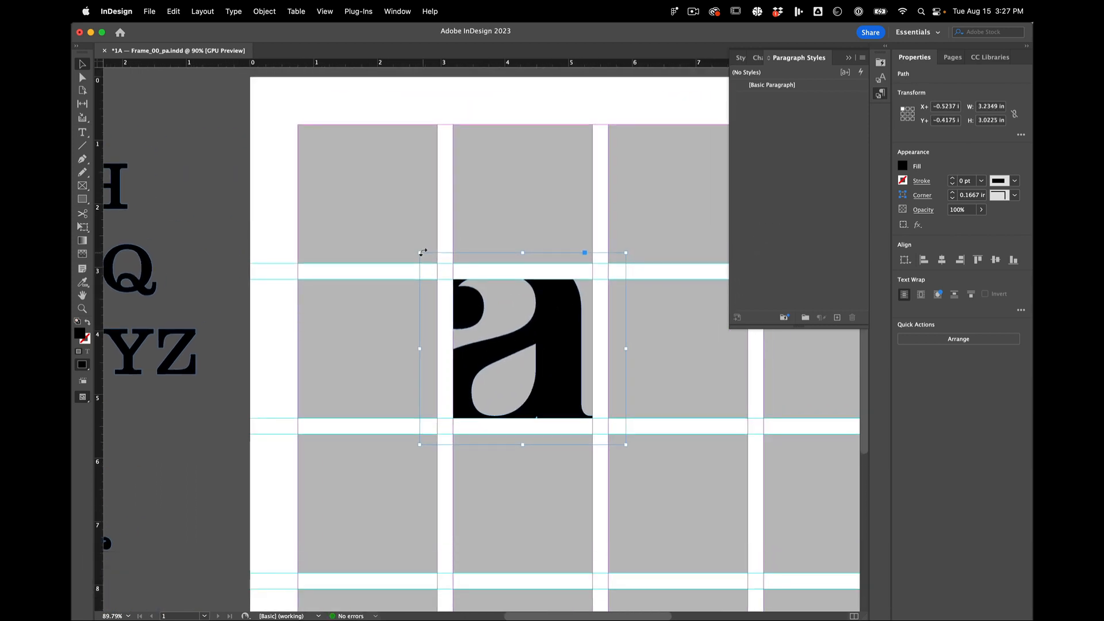
Rotate the cropped a counterclockwise and enlarge it to about 3.98 in wide, undoing the accidental move of the frame above.
{"action": "left_click_drag", "start_coordinate": [423, 249], "coordinate": [382, 320]}
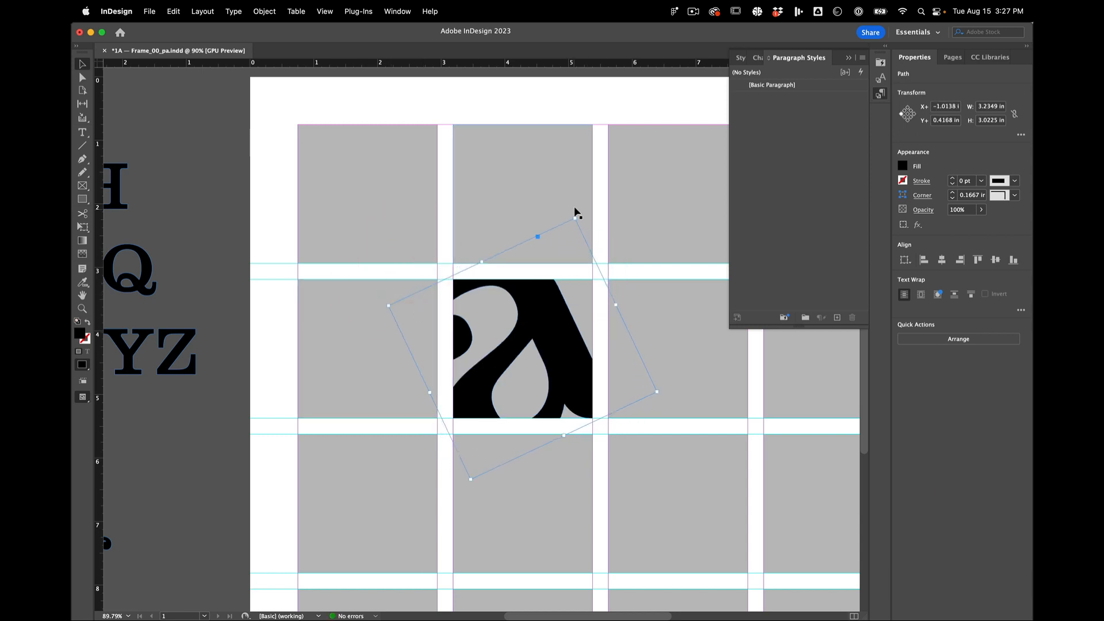
{"action": "mouse_move", "coordinate": [577, 219]}
{"action": "left_mouse_down"}
{"action": "mouse_move", "coordinate": [589, 188]}
{"action": "mouse_move", "coordinate": [568, 217]}
{"action": "left_mouse_up"}
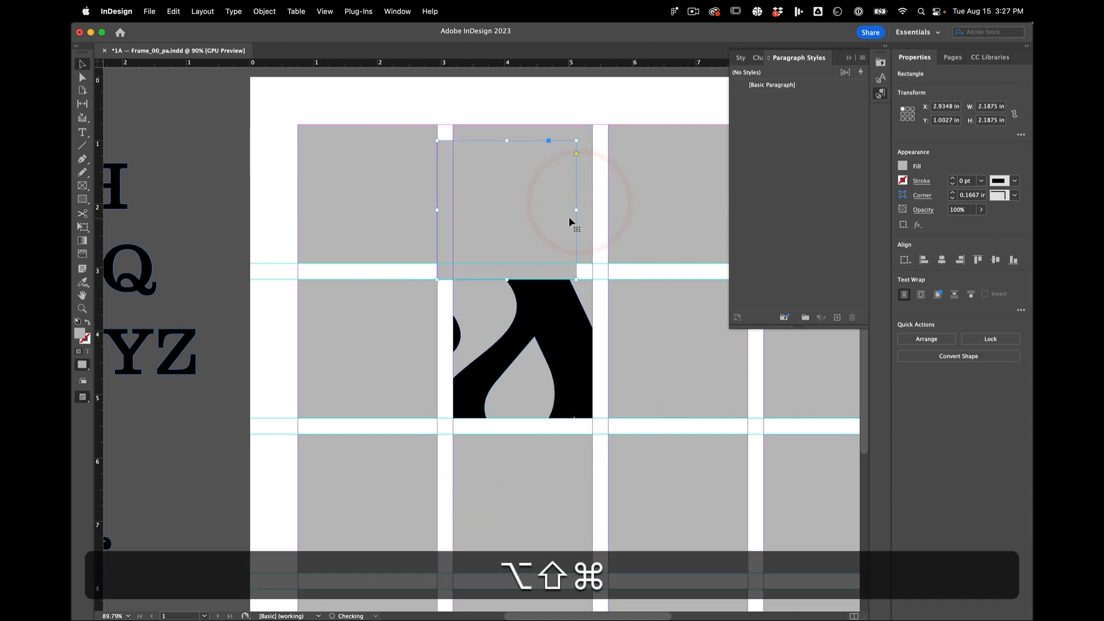
{"action": "key", "text": "super+z"}
{"action": "scroll", "coordinate": [561, 219], "scroll_direction": "down", "scroll_amount": 5}
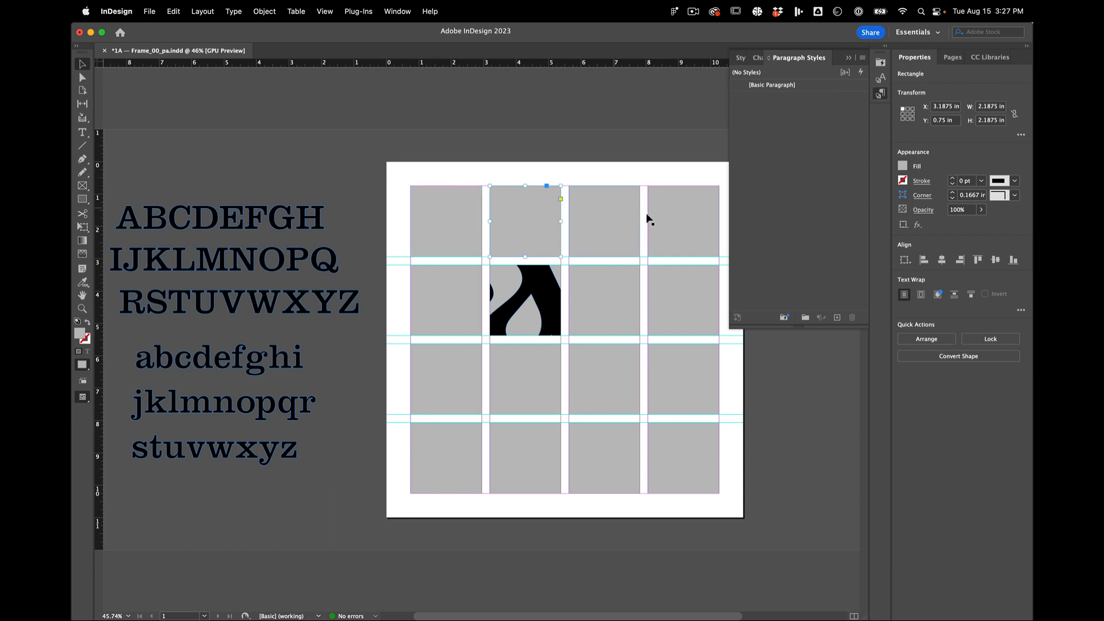
{"action": "scroll", "coordinate": [500, 318], "scroll_direction": "up", "scroll_amount": 5}
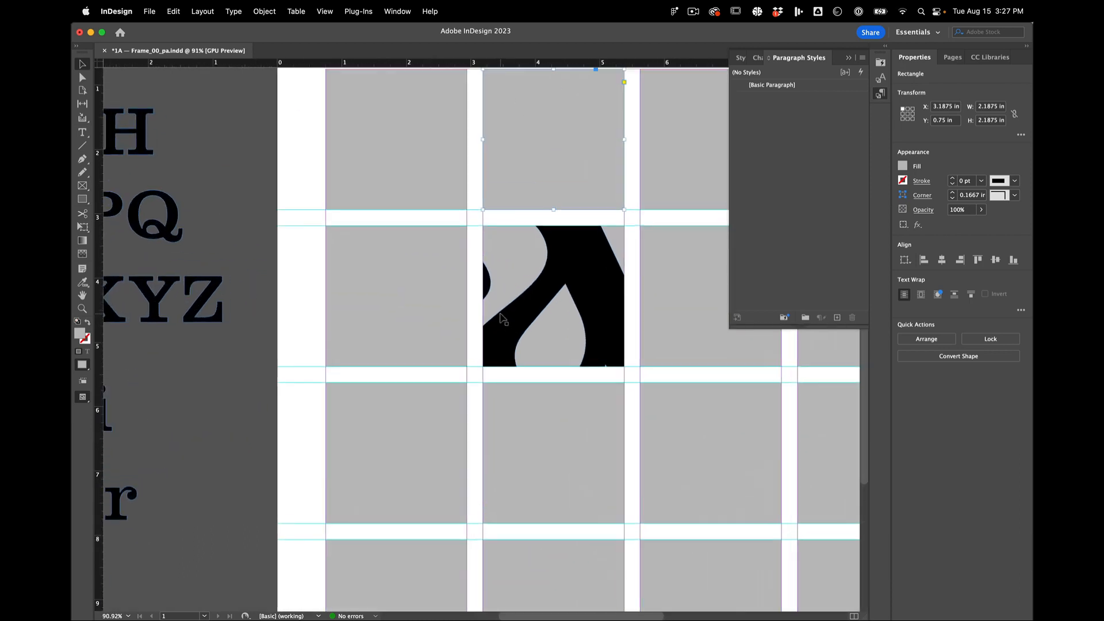
Scale the a inside its frame proportionally down to about 3.18 in wide and shift it slightly down and left.
{"action": "left_click", "coordinate": [515, 319]}
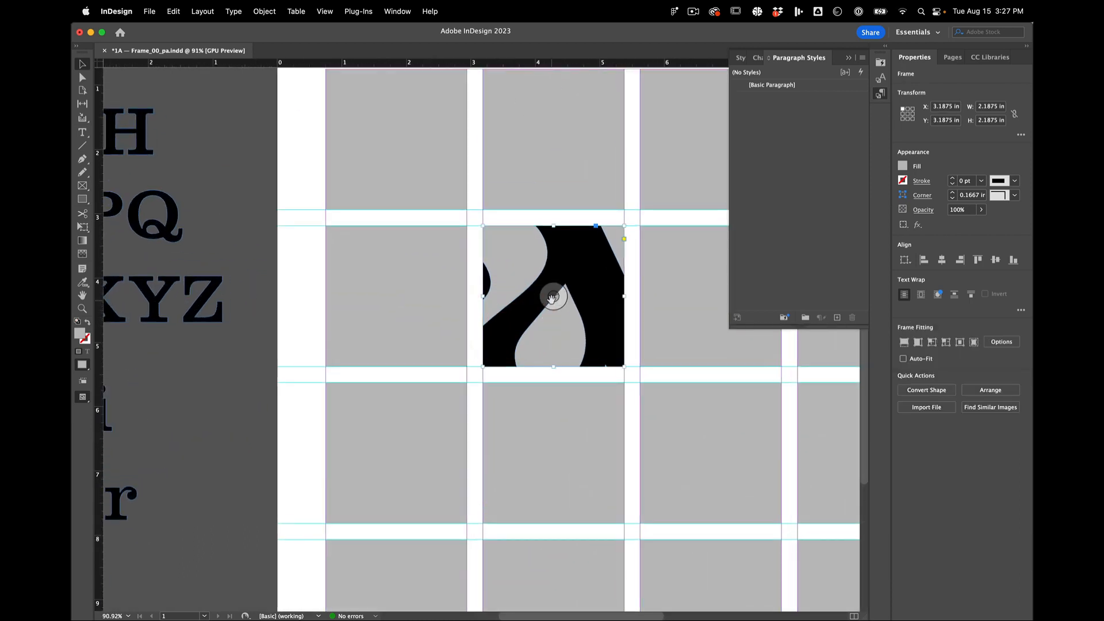
{"action": "left_click", "coordinate": [552, 297]}
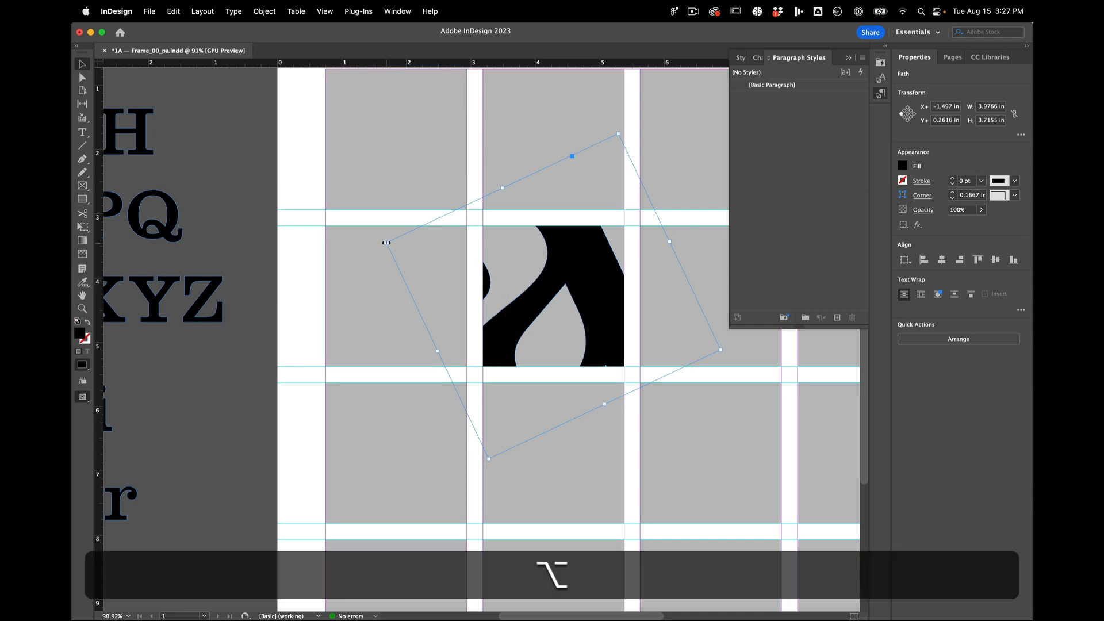
{"action": "left_click_drag", "start_coordinate": [386, 243], "coordinate": [420, 253]}
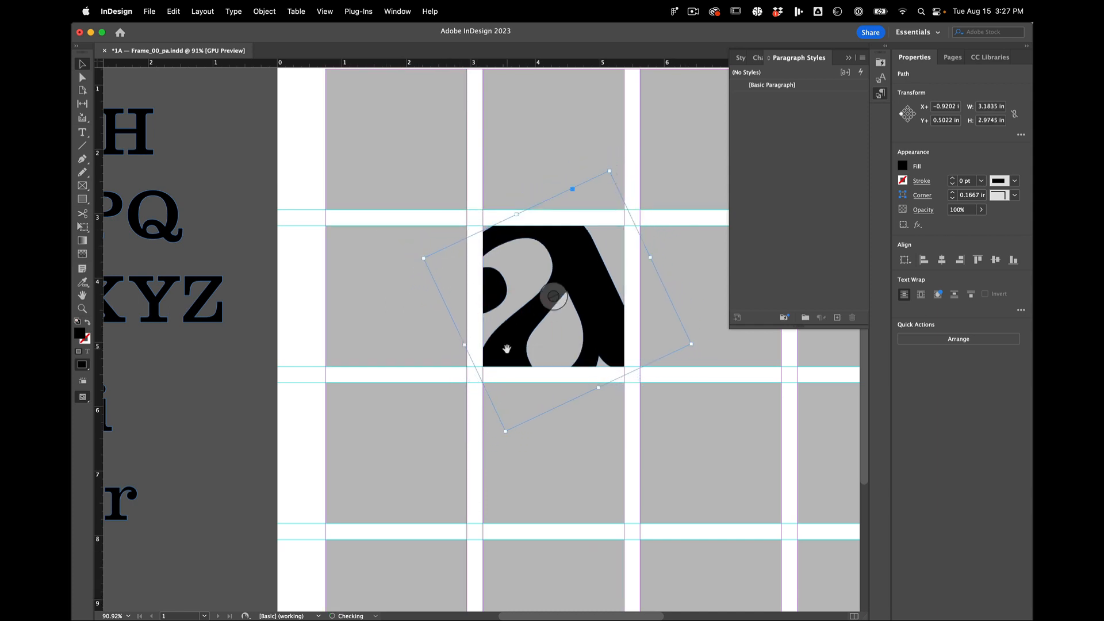
{"action": "left_click_drag", "start_coordinate": [506, 348], "coordinate": [502, 361]}
{"action": "key", "text": "shift"}
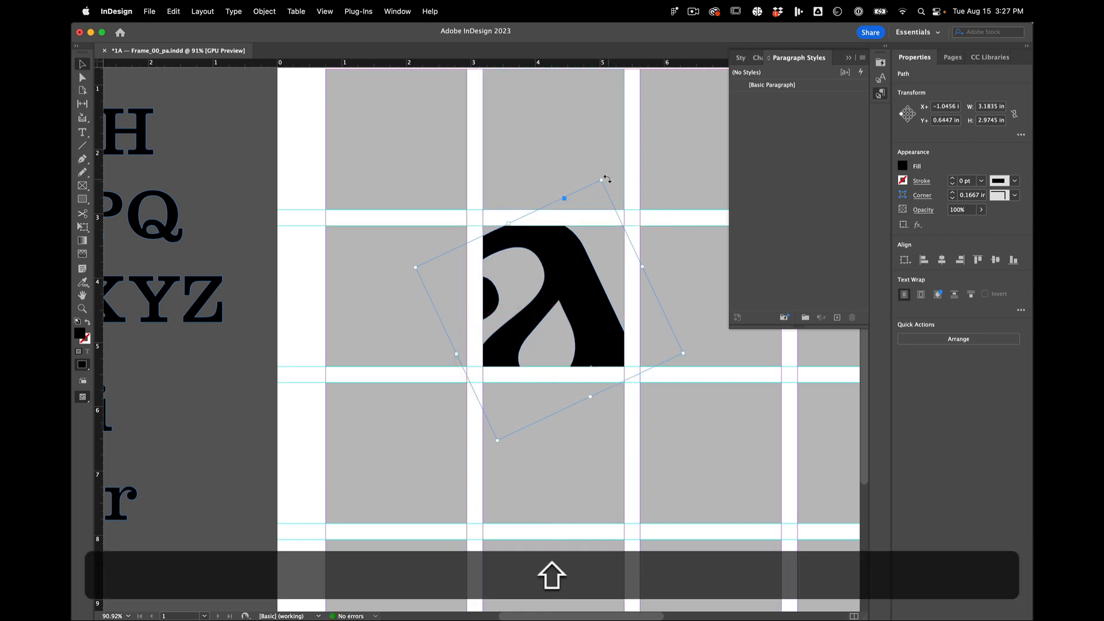
Enlarge the a proportionally to about 3.76 in wide, shift it down and right within its frame, and deselect it.
{"action": "left_click_drag", "start_coordinate": [603, 179], "coordinate": [620, 133]}
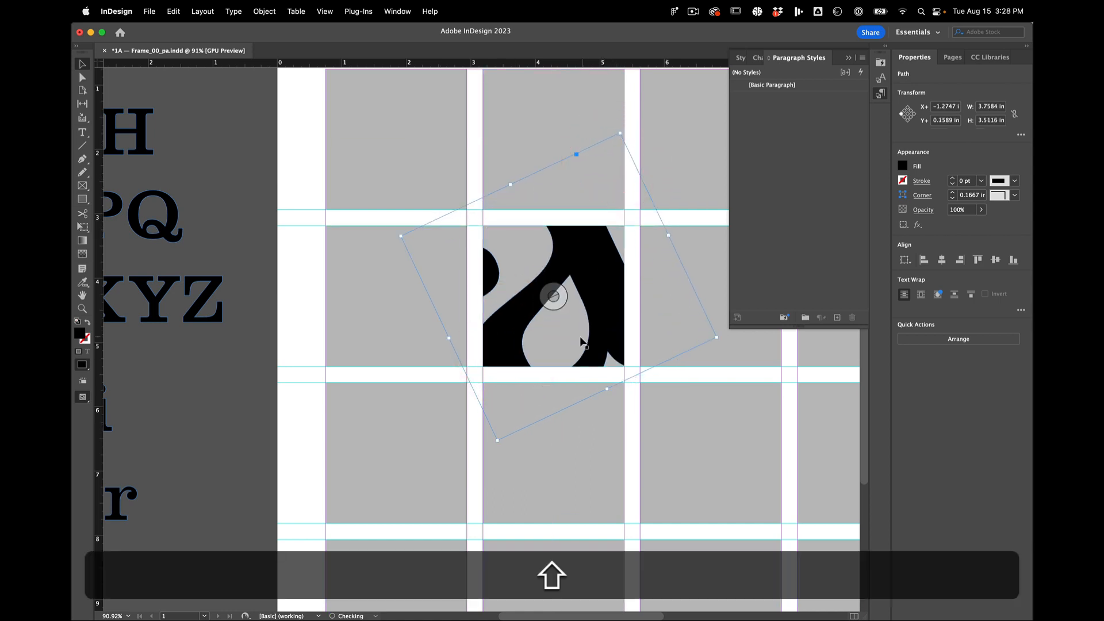
{"action": "left_click_drag", "start_coordinate": [570, 302], "coordinate": [562, 307]}
{"action": "scroll", "coordinate": [571, 419], "scroll_direction": "down", "scroll_amount": 2}
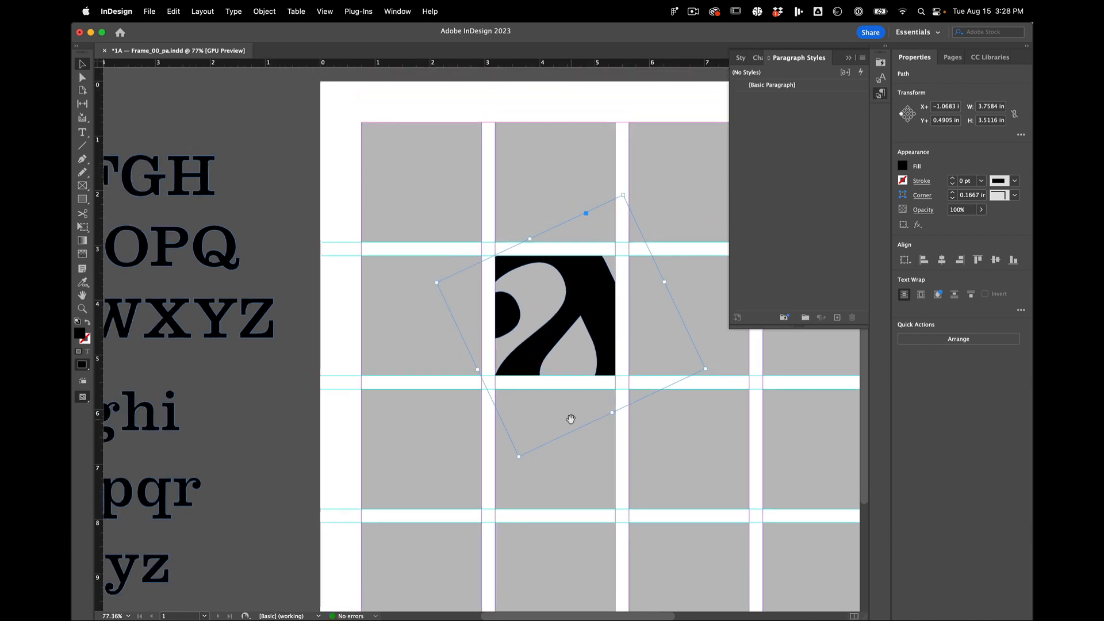
{"action": "left_click", "coordinate": [318, 386]}
{"action": "scroll", "coordinate": [373, 396], "scroll_direction": "down", "scroll_amount": 7}
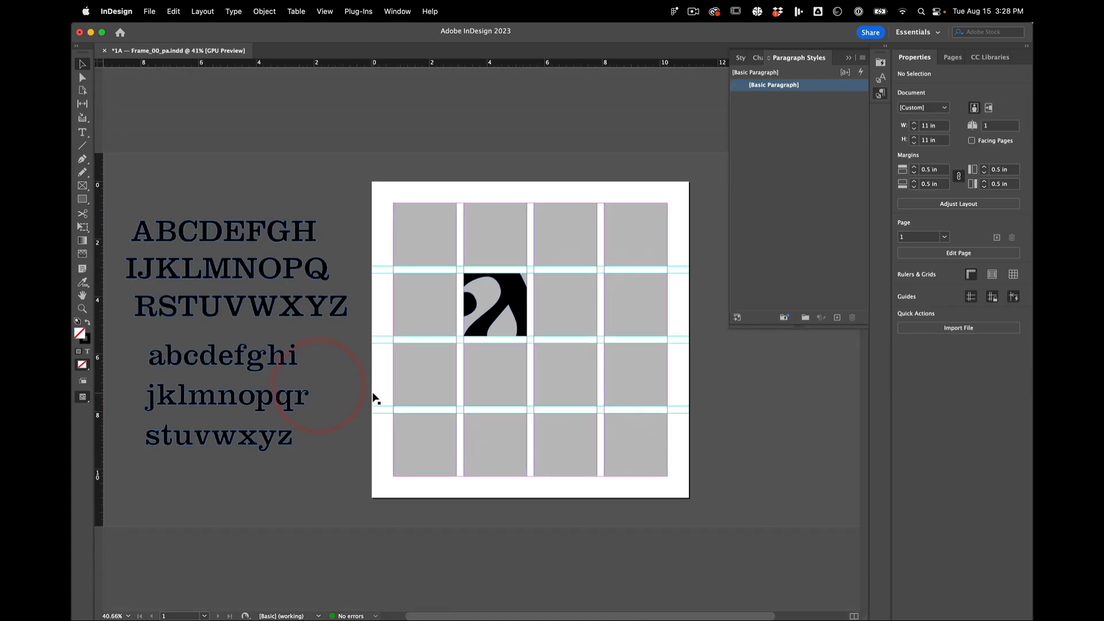
Examine how the square frame crops the enlarged a and how the black and gray shapes read within the grid.
{"action": "left_click", "coordinate": [308, 463]}
{"action": "scroll", "coordinate": [498, 296], "scroll_direction": "up", "scroll_amount": 3}
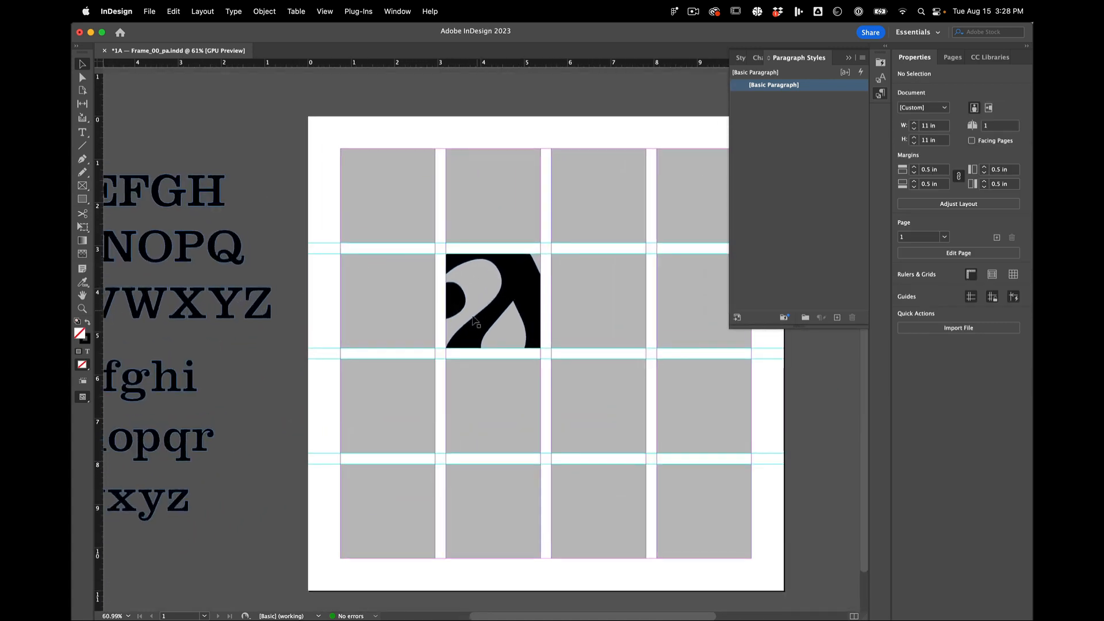
{"action": "mouse_move", "coordinate": [497, 314]}
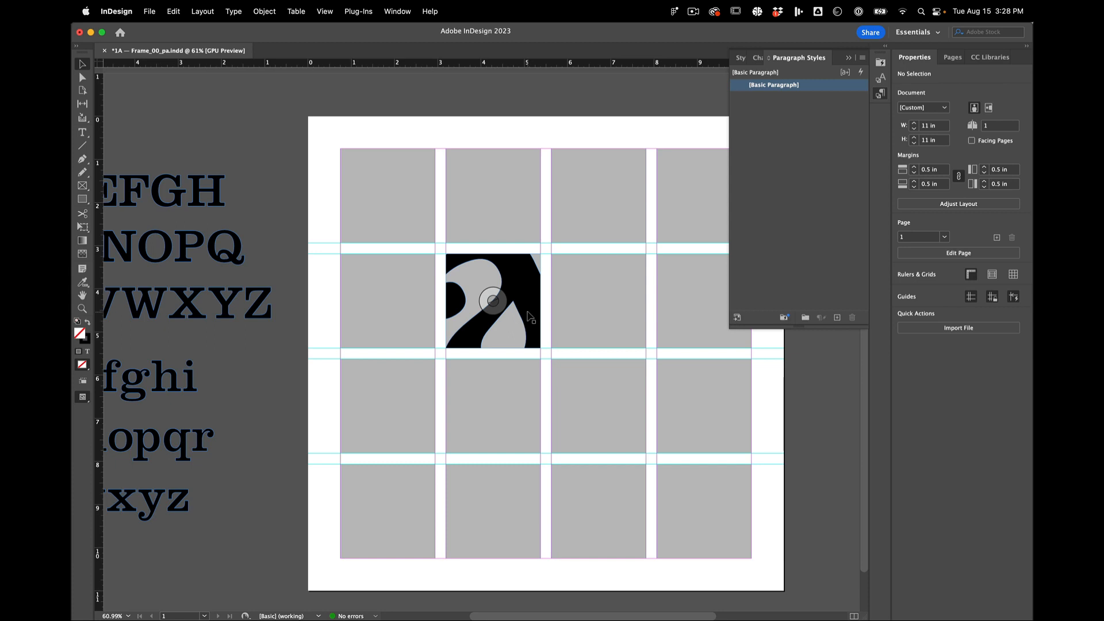
{"action": "left_click", "coordinate": [524, 311]}
{"action": "scroll", "coordinate": [530, 316], "scroll_direction": "up", "scroll_amount": 2}
{"action": "scroll", "coordinate": [527, 315], "scroll_direction": "up", "scroll_amount": 1}
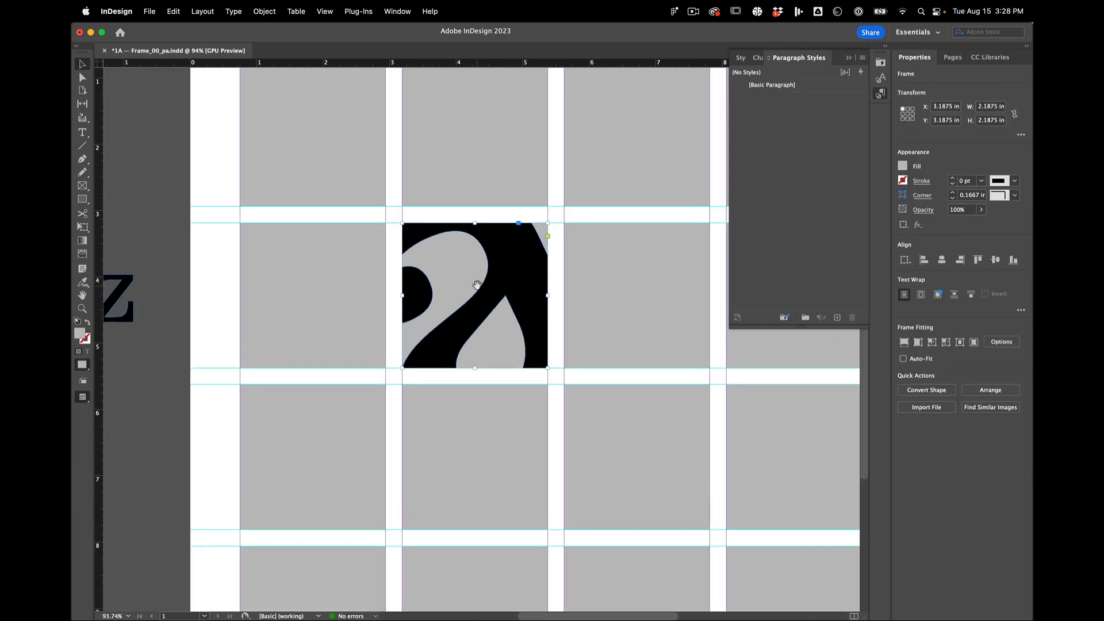
{"action": "scroll", "coordinate": [476, 266], "scroll_direction": "down", "scroll_amount": 2}
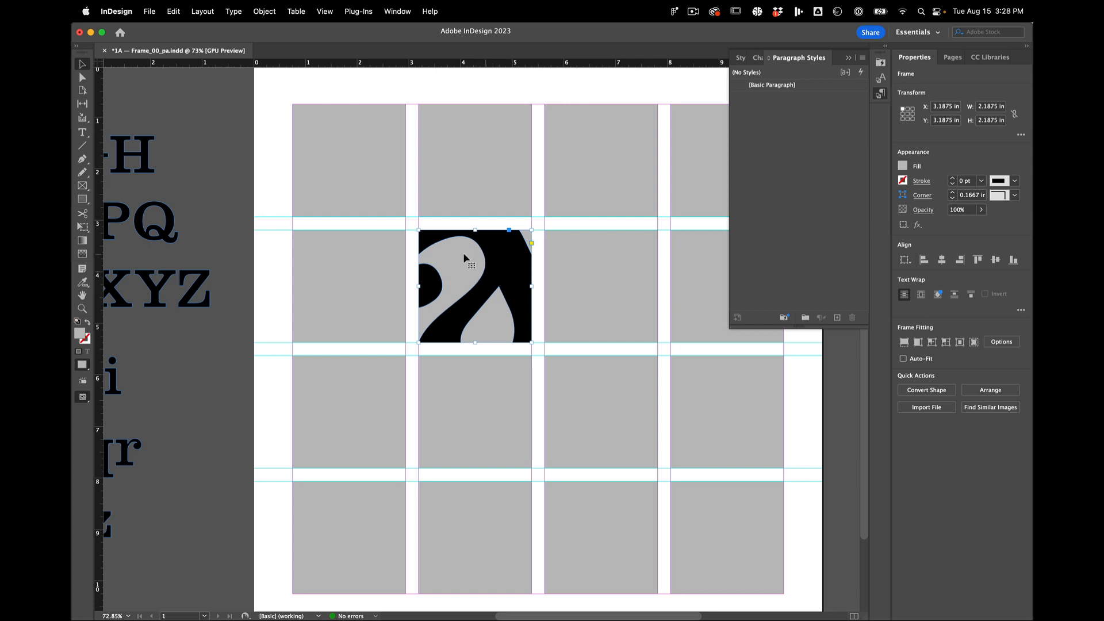
Select the original lowercase a in the alphabet and examine its letterform details up close.
{"action": "scroll", "coordinate": [309, 323], "scroll_direction": "up", "scroll_amount": 5}
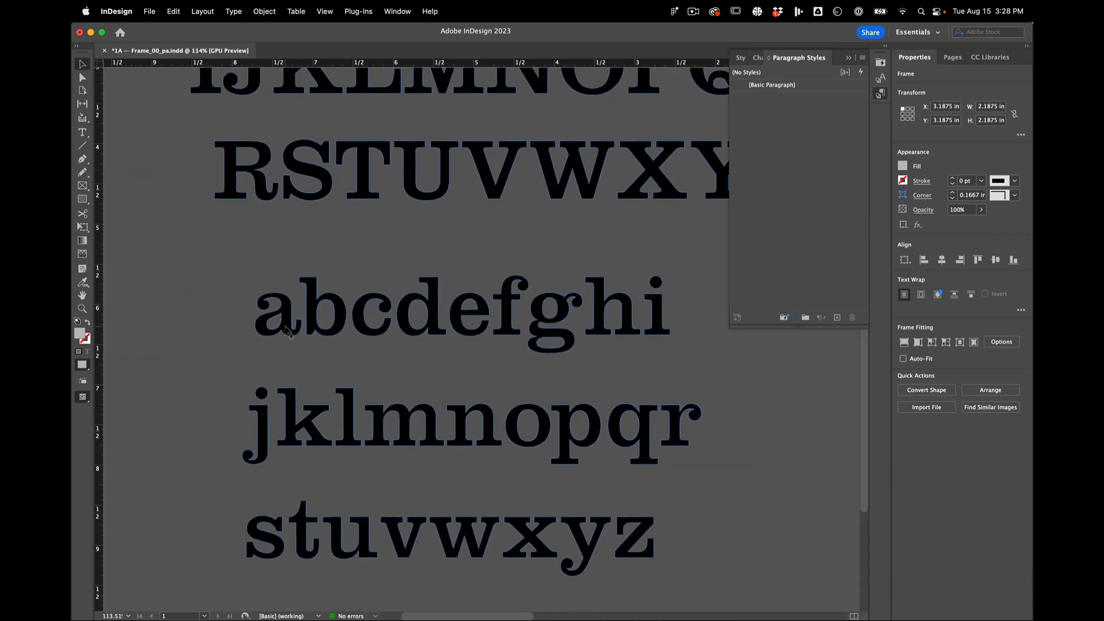
{"action": "double_click", "coordinate": [286, 326]}
{"action": "scroll", "coordinate": [285, 354], "scroll_direction": "up", "scroll_amount": 5}
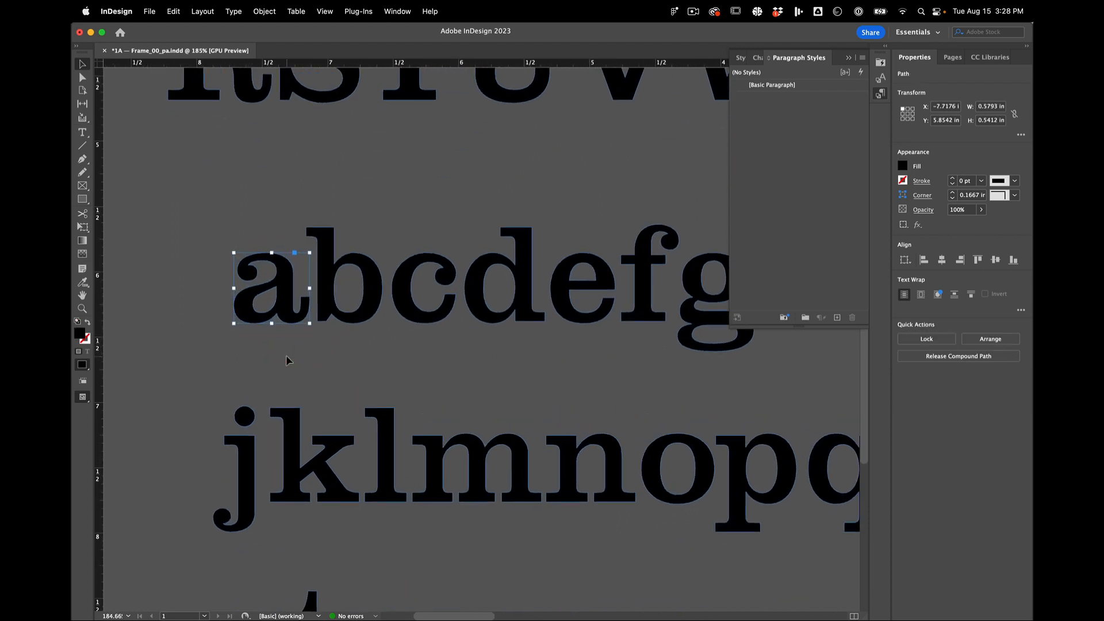
{"action": "scroll", "coordinate": [237, 290], "scroll_direction": "up", "scroll_amount": 4}
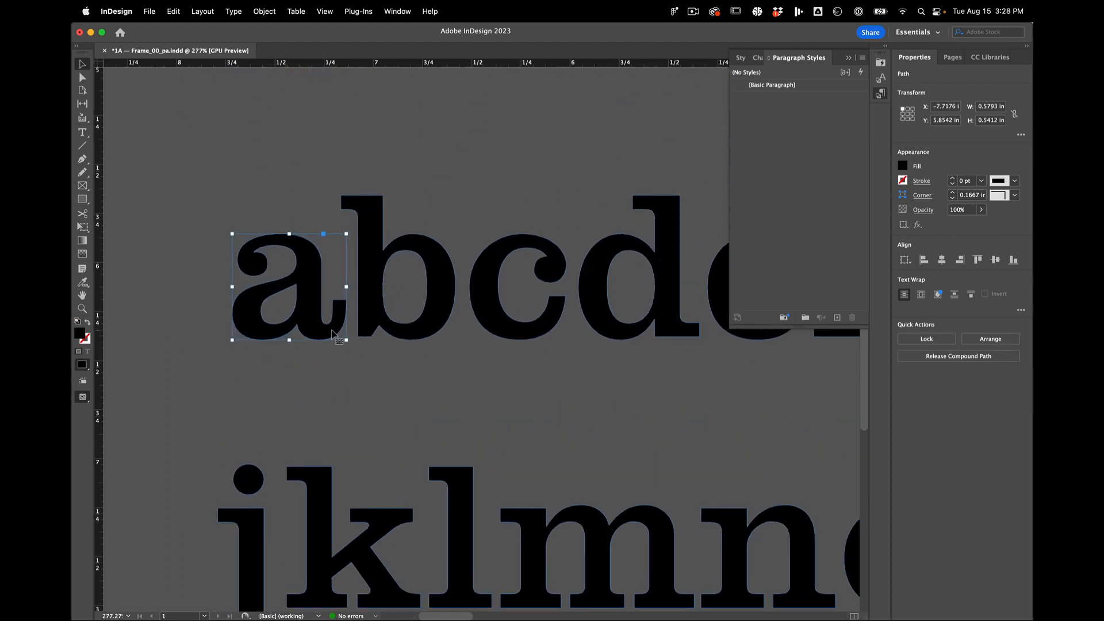
{"action": "scroll", "coordinate": [323, 326], "scroll_direction": "up", "scroll_amount": 1}
{"action": "scroll", "coordinate": [323, 326], "scroll_direction": "right", "scroll_amount": 1}
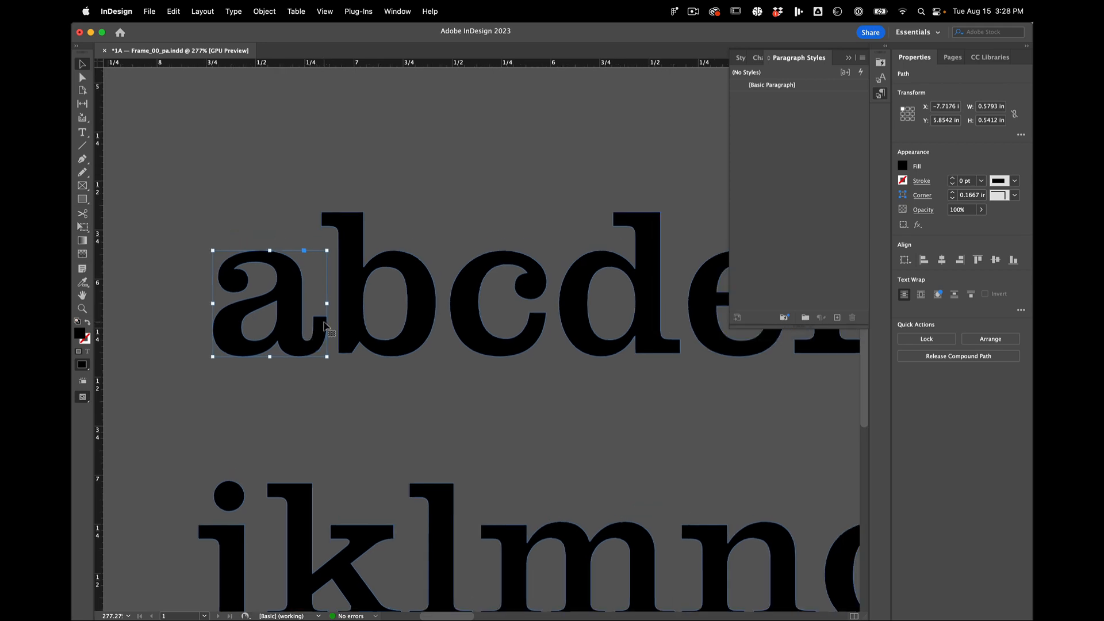
{"action": "scroll", "coordinate": [324, 325], "scroll_direction": "up", "scroll_amount": 6}
{"action": "scroll", "coordinate": [324, 326], "scroll_direction": "down", "scroll_amount": 8}
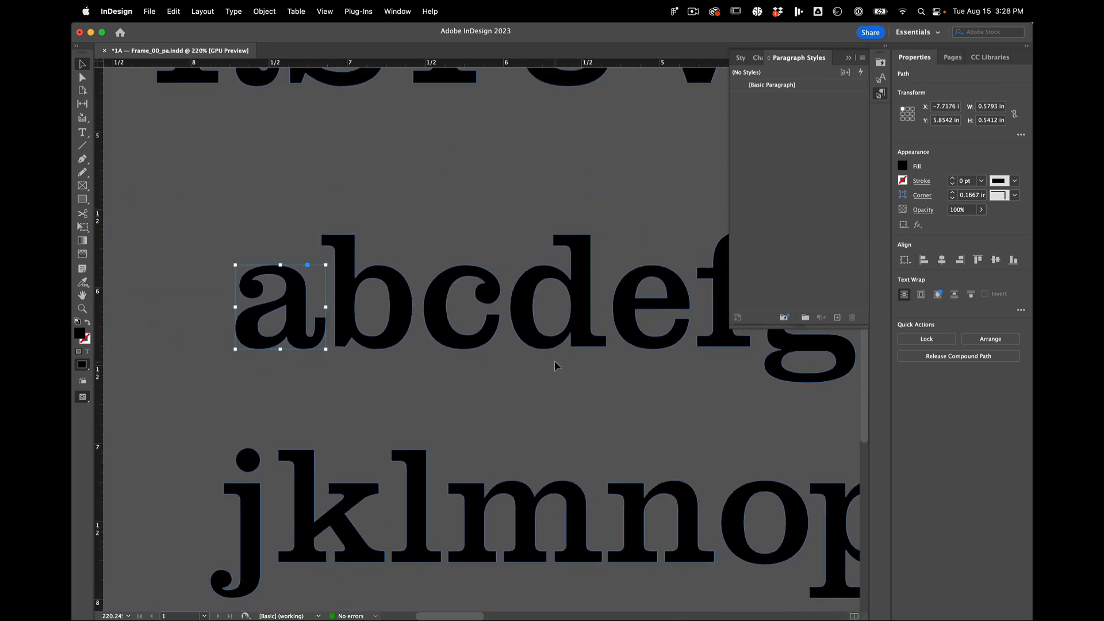
Compare the cropped, rotated a in its frame with the original letter, up close and across the whole page.
{"action": "scroll", "coordinate": [555, 363], "scroll_direction": "right", "scroll_amount": 20}
{"action": "scroll", "coordinate": [555, 363], "scroll_direction": "up", "scroll_amount": 2}
{"action": "scroll", "coordinate": [555, 363], "scroll_direction": "right", "scroll_amount": 15}
{"action": "scroll", "coordinate": [555, 364], "scroll_direction": "up", "scroll_amount": 1}
{"action": "scroll", "coordinate": [555, 363], "scroll_direction": "left", "scroll_amount": 7}
{"action": "scroll", "coordinate": [555, 364], "scroll_direction": "down", "scroll_amount": 4}
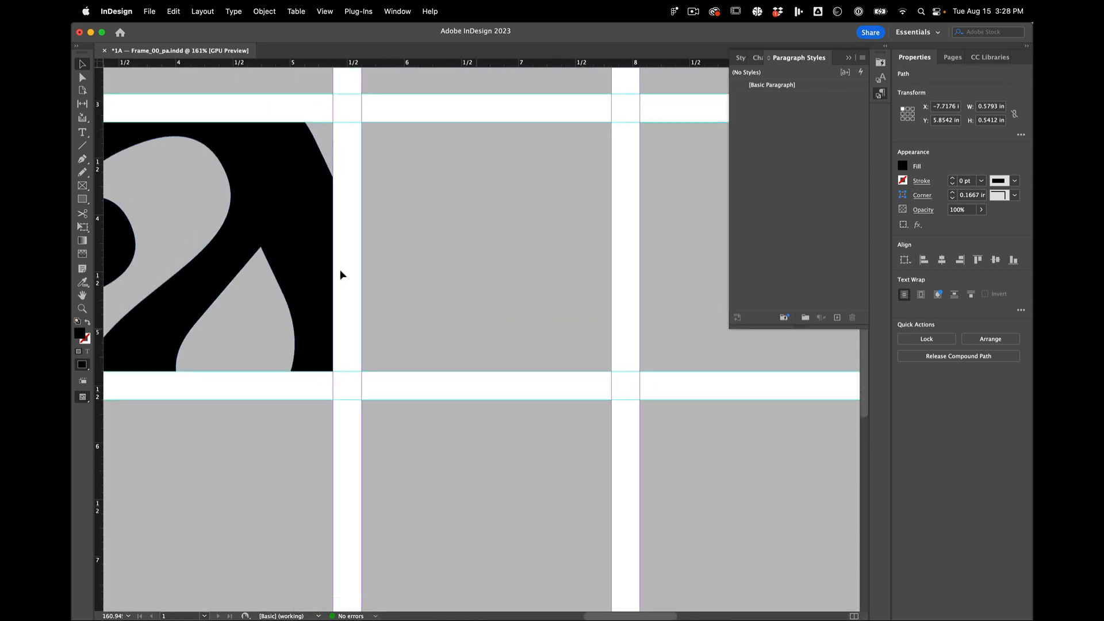
{"action": "scroll", "coordinate": [327, 270], "scroll_direction": "left", "scroll_amount": 4}
{"action": "scroll", "coordinate": [328, 270], "scroll_direction": "up", "scroll_amount": 1}
{"action": "scroll", "coordinate": [322, 273], "scroll_direction": "left", "scroll_amount": 2}
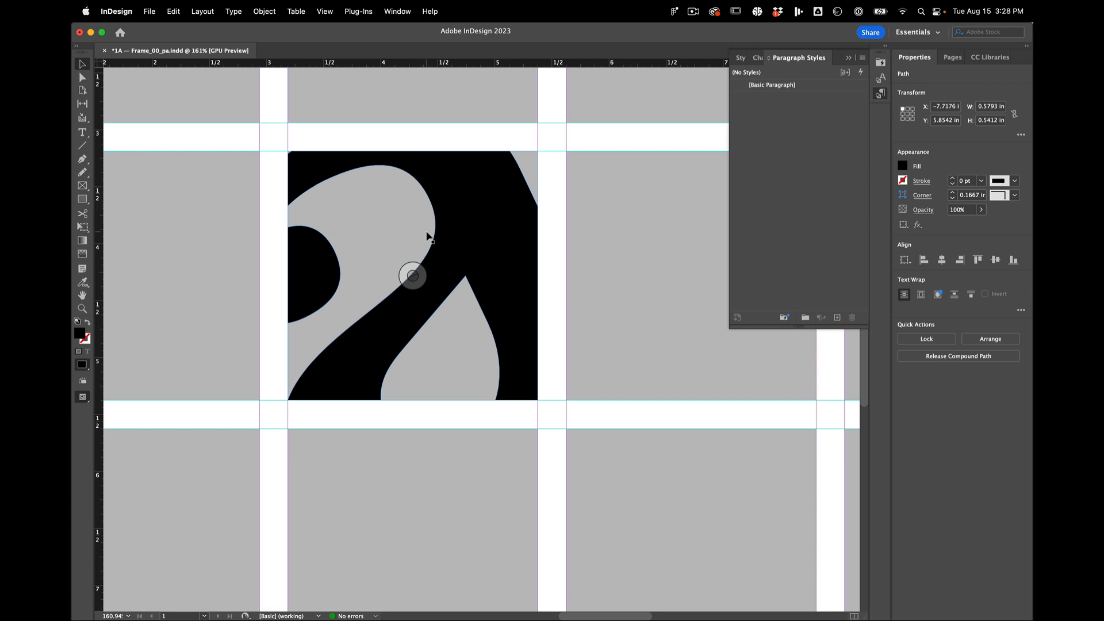
{"action": "scroll", "coordinate": [454, 237], "scroll_direction": "down", "scroll_amount": 4}
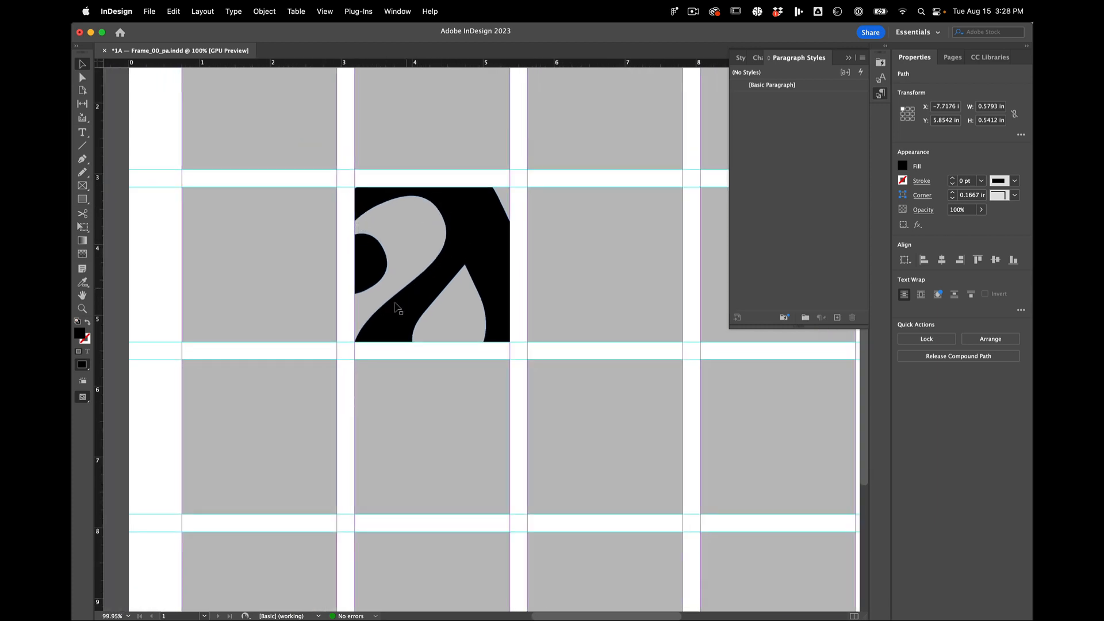
{"action": "key", "text": "super+0"}
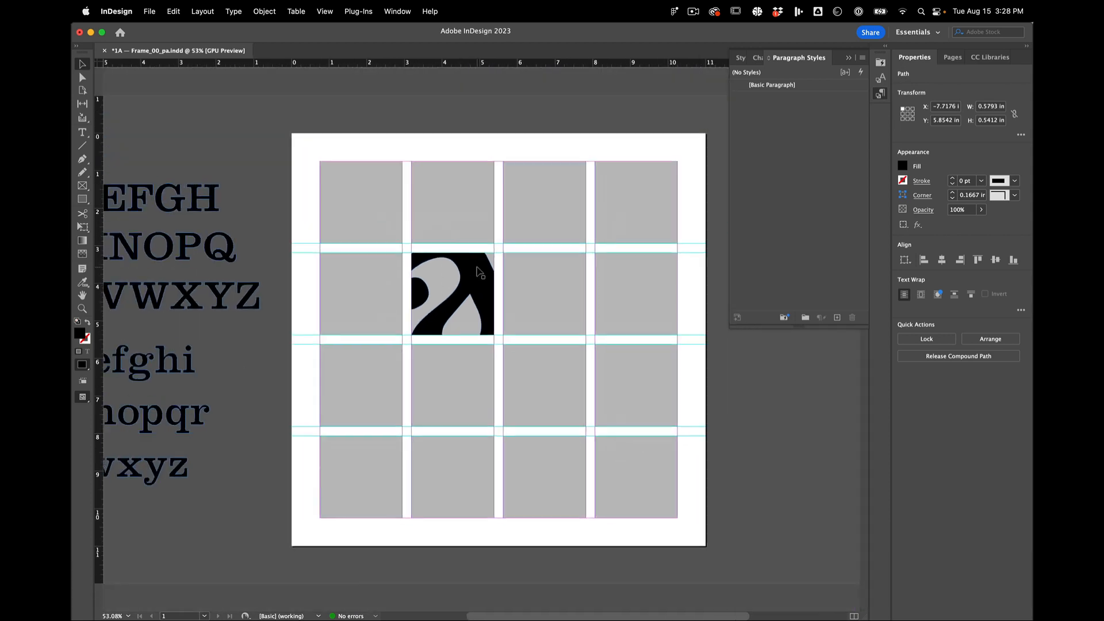
{"action": "left_click", "coordinate": [249, 366]}
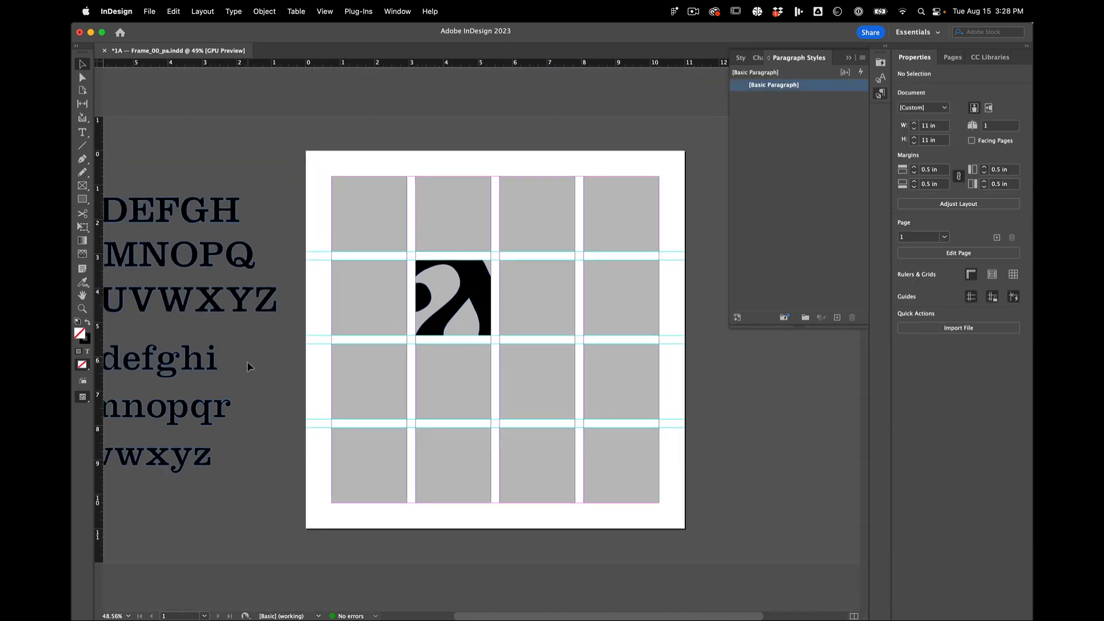
{"action": "left_click", "coordinate": [475, 307]}
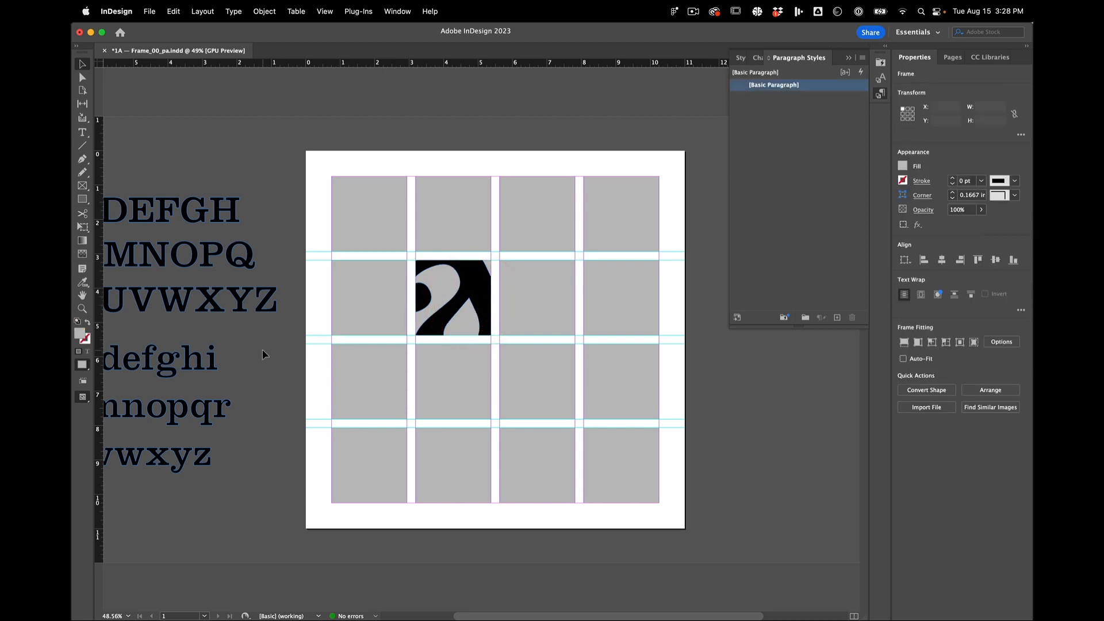
Copy the lowercase f from the alphabet and paste it into the square frame directly right of the cropped a.
{"action": "left_click", "coordinate": [263, 354]}
{"action": "scroll", "coordinate": [233, 329], "scroll_direction": "left", "scroll_amount": 2}
{"action": "left_click", "coordinate": [209, 370]}
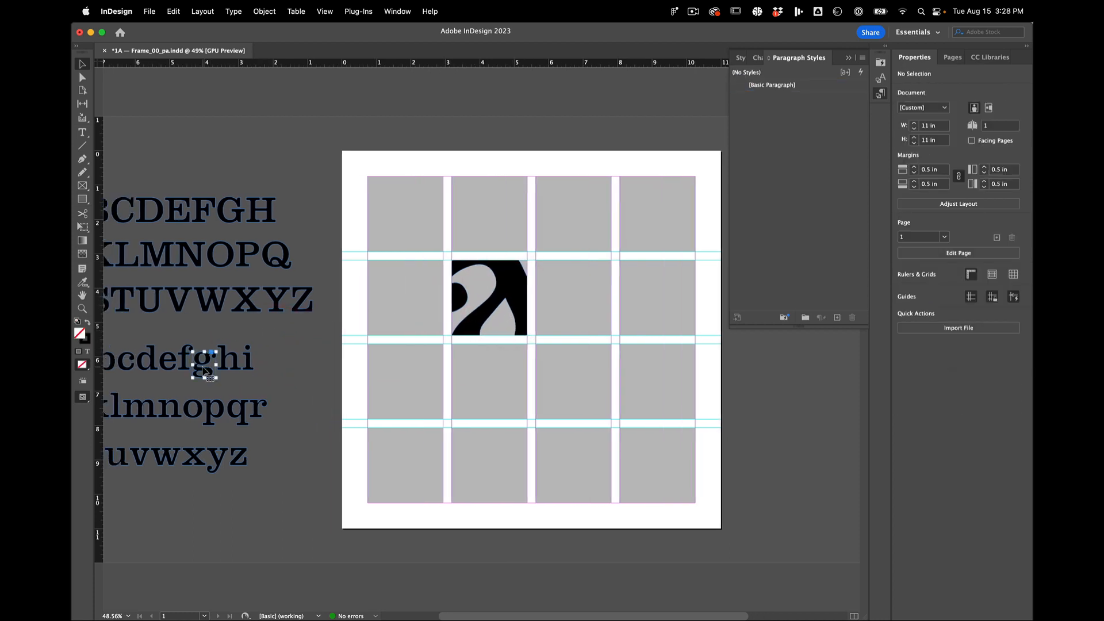
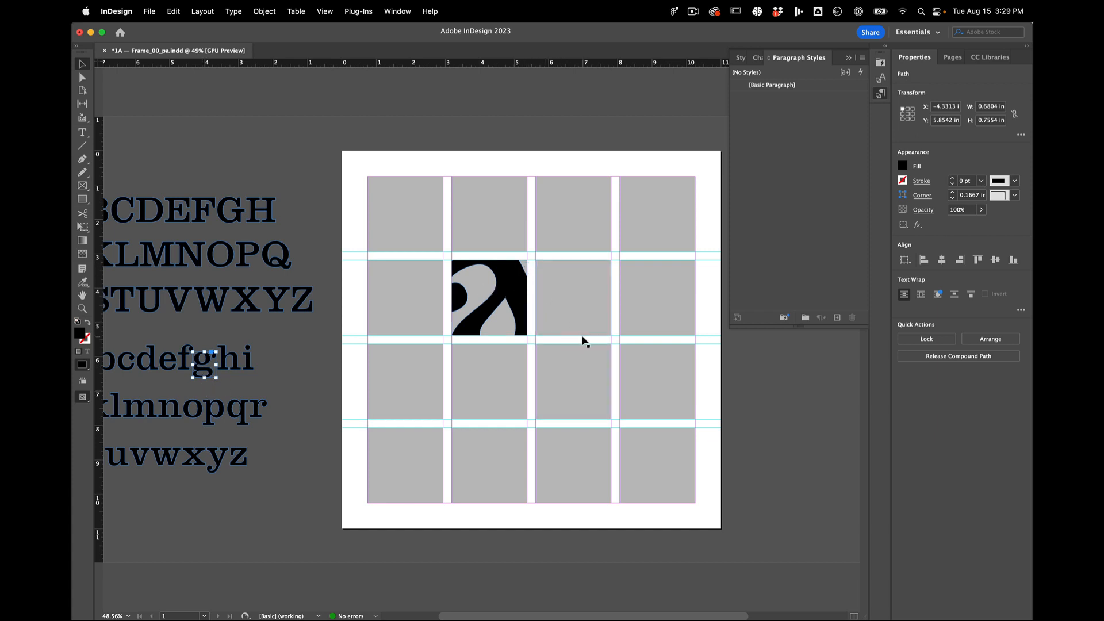
{"action": "left_click", "coordinate": [187, 329]}
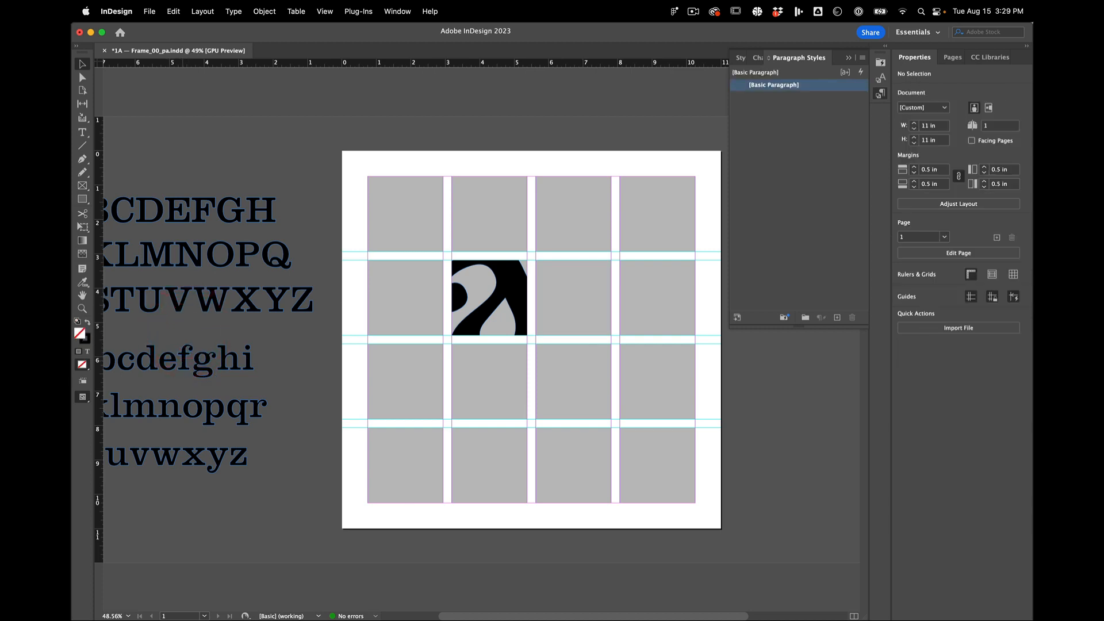
{"action": "left_click", "coordinate": [179, 358]}
{"action": "key", "text": "super+c"}
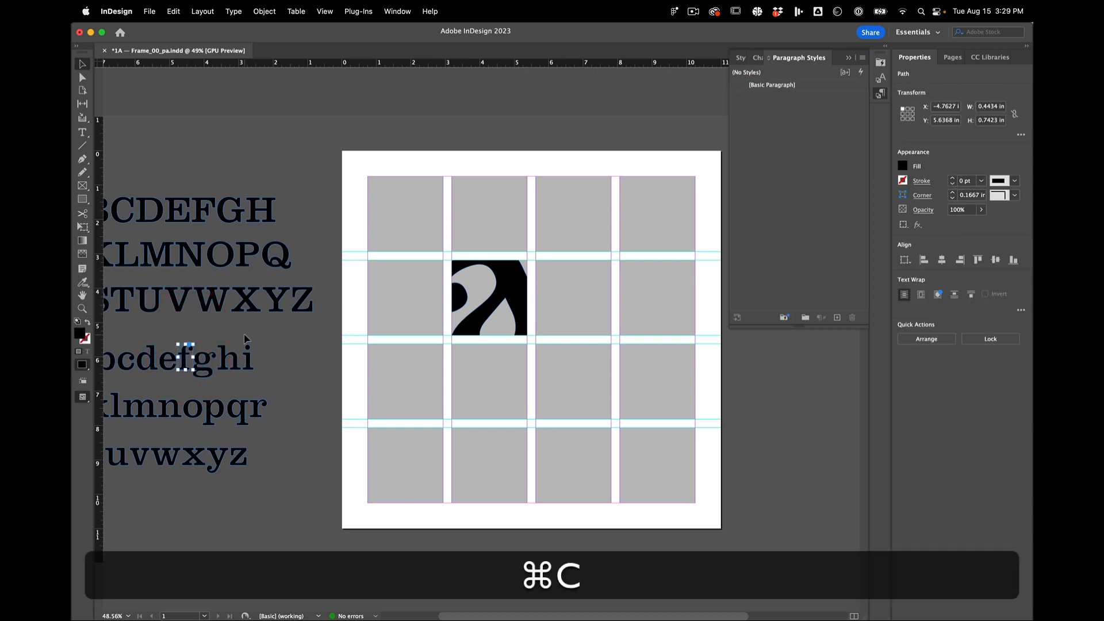
{"action": "scroll", "coordinate": [303, 360], "scroll_direction": "left", "scroll_amount": 3}
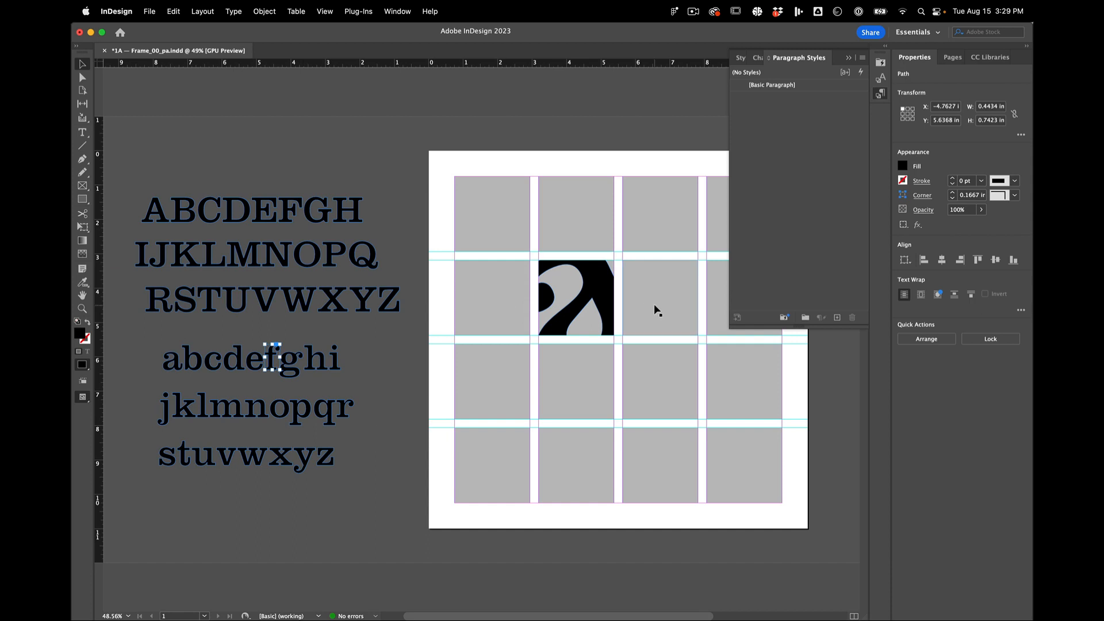
{"action": "right_click", "coordinate": [654, 308]}
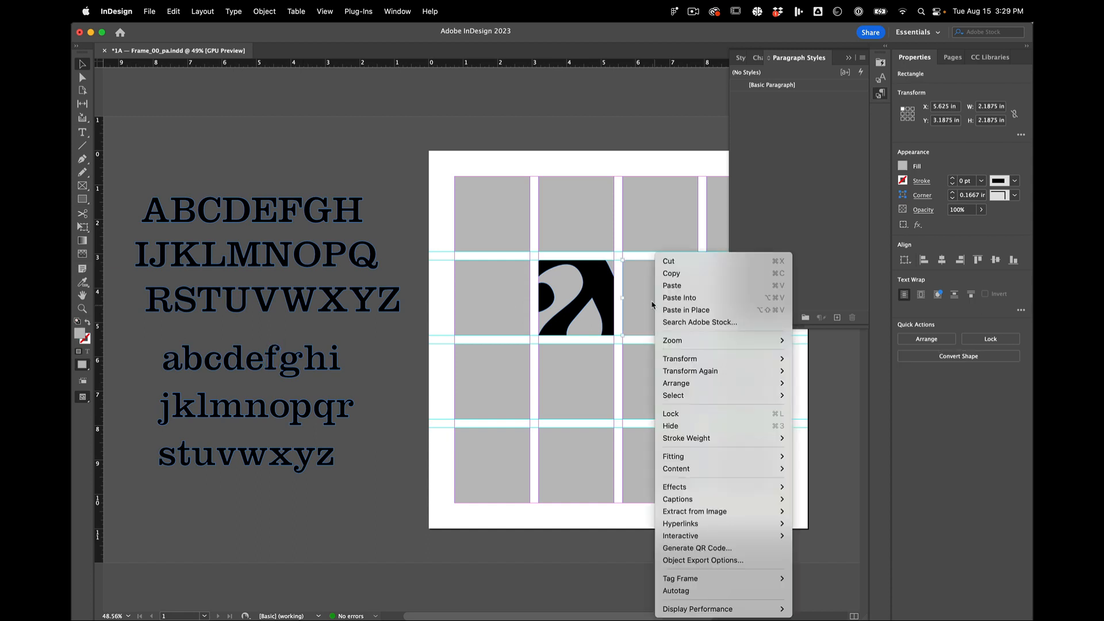
{"action": "left_click", "coordinate": [683, 298]}
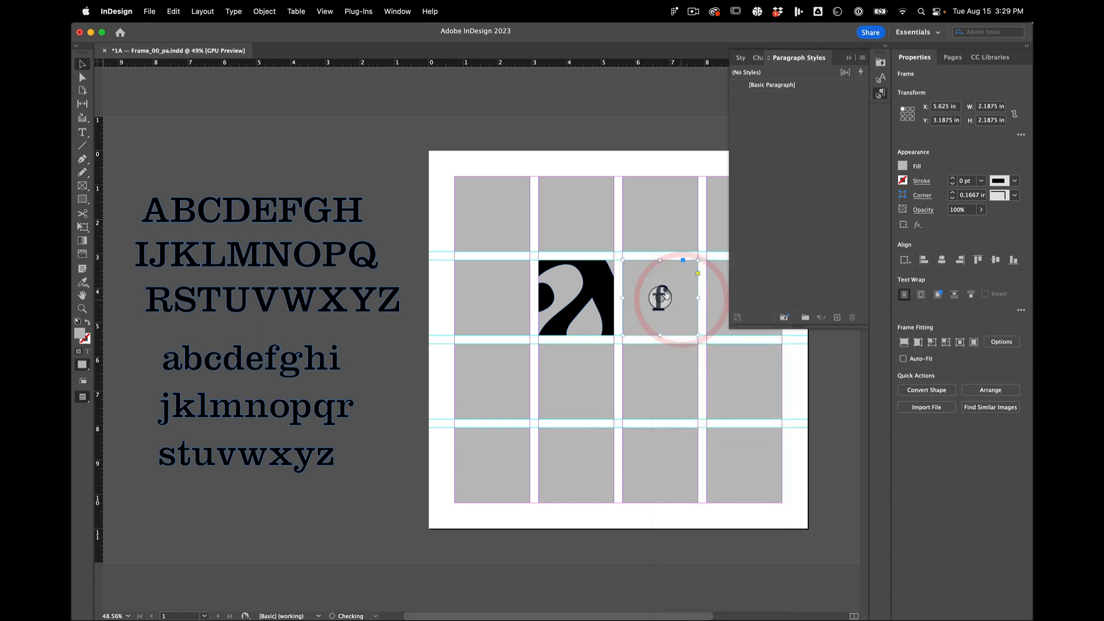
Rotate the pasted f about 45° counterclockwise and enlarge it proportionally to about 3.45 × 5.77 in.
{"action": "left_click", "coordinate": [657, 297]}
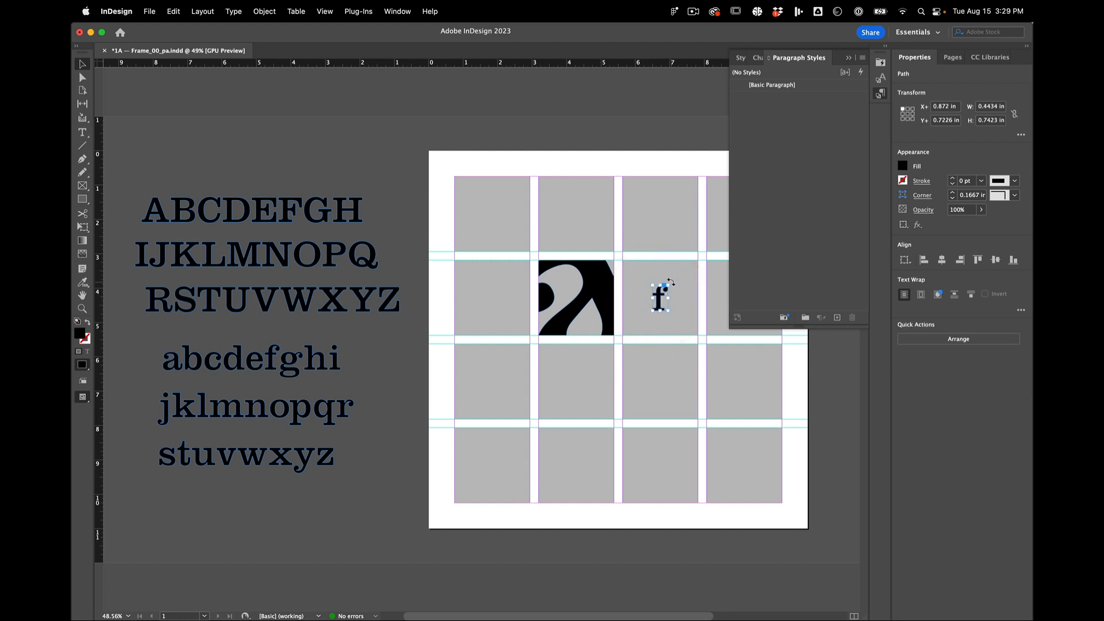
{"action": "left_click_drag", "start_coordinate": [671, 288], "coordinate": [638, 248]}
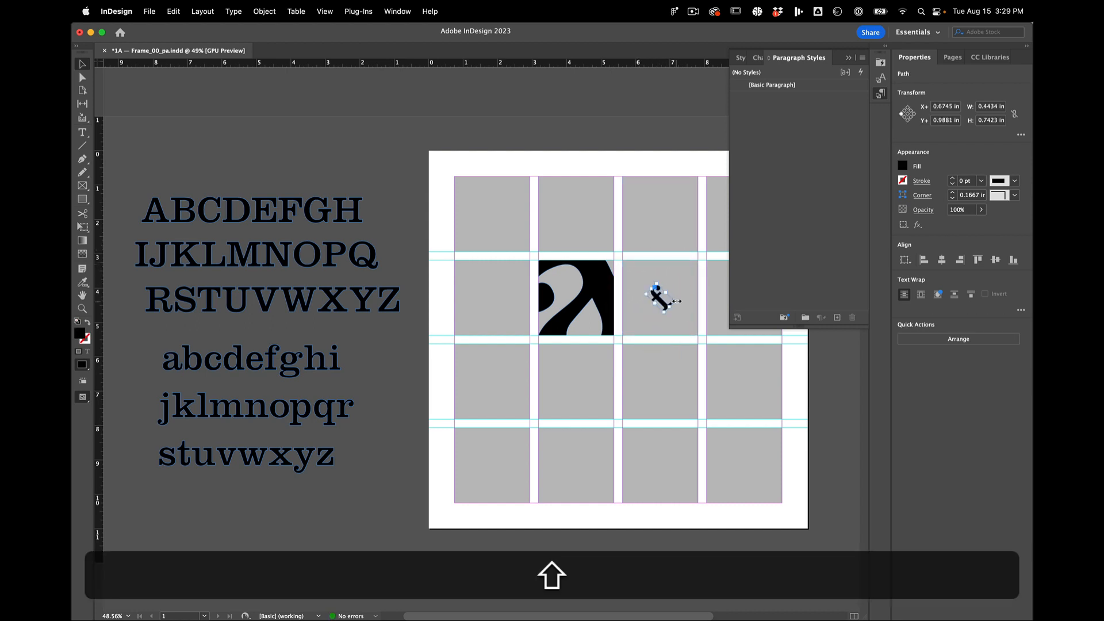
{"action": "left_click_drag", "start_coordinate": [674, 301], "coordinate": [666, 334]}
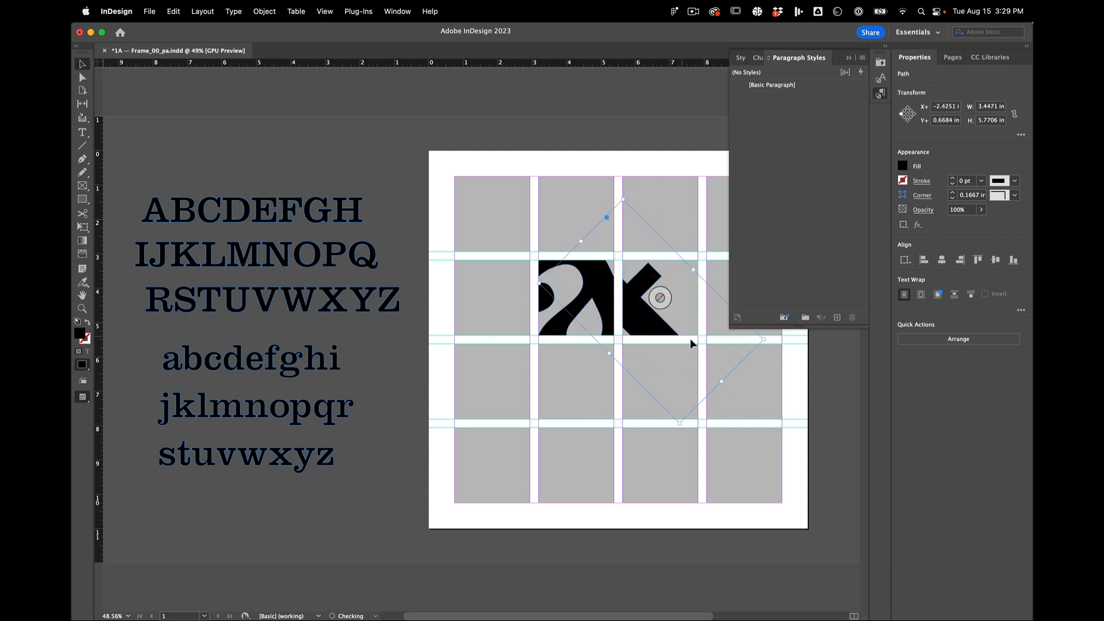
{"action": "scroll", "coordinate": [694, 342], "scroll_direction": "right", "scroll_amount": 2}
{"action": "scroll", "coordinate": [694, 342], "scroll_direction": "up", "scroll_amount": 1}
{"action": "scroll", "coordinate": [694, 344], "scroll_direction": "up", "scroll_amount": 1}
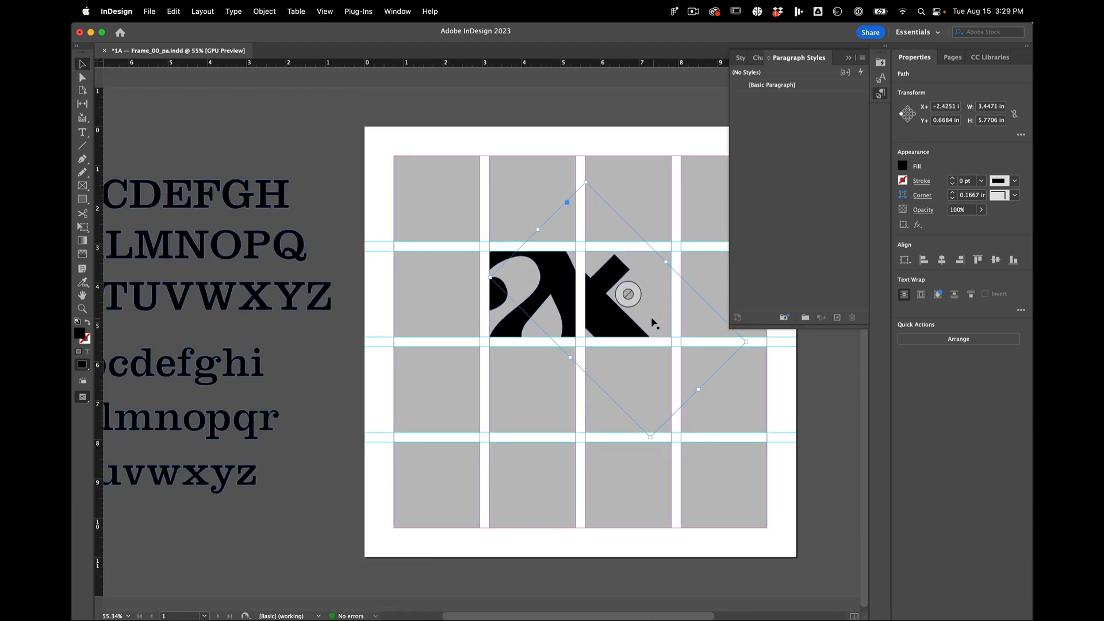
Rotate the f slightly back clockwise and shift it down and left within its frame, undoing any accidental move of the frame itself.
{"action": "left_click", "coordinate": [759, 347]}
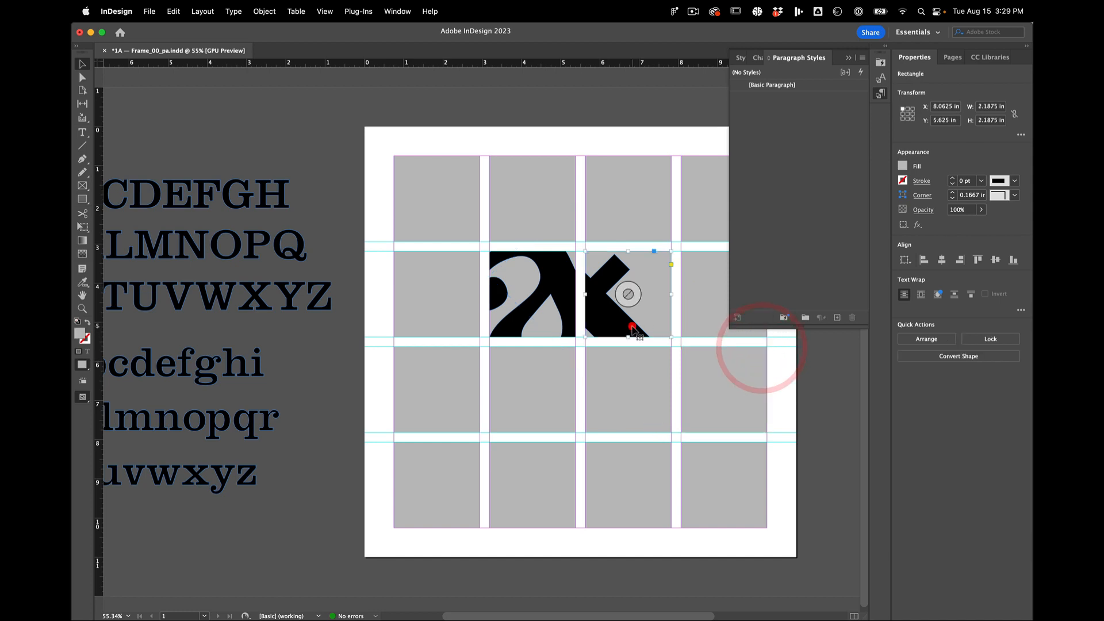
{"action": "left_click", "coordinate": [634, 295]}
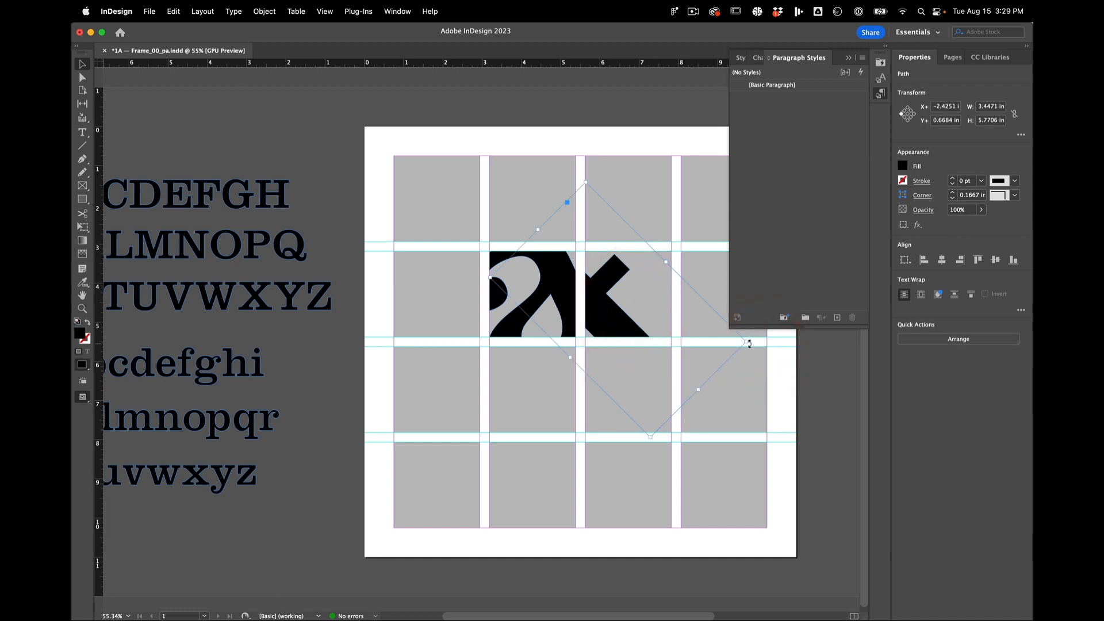
{"action": "left_click_drag", "start_coordinate": [749, 343], "coordinate": [735, 369]}
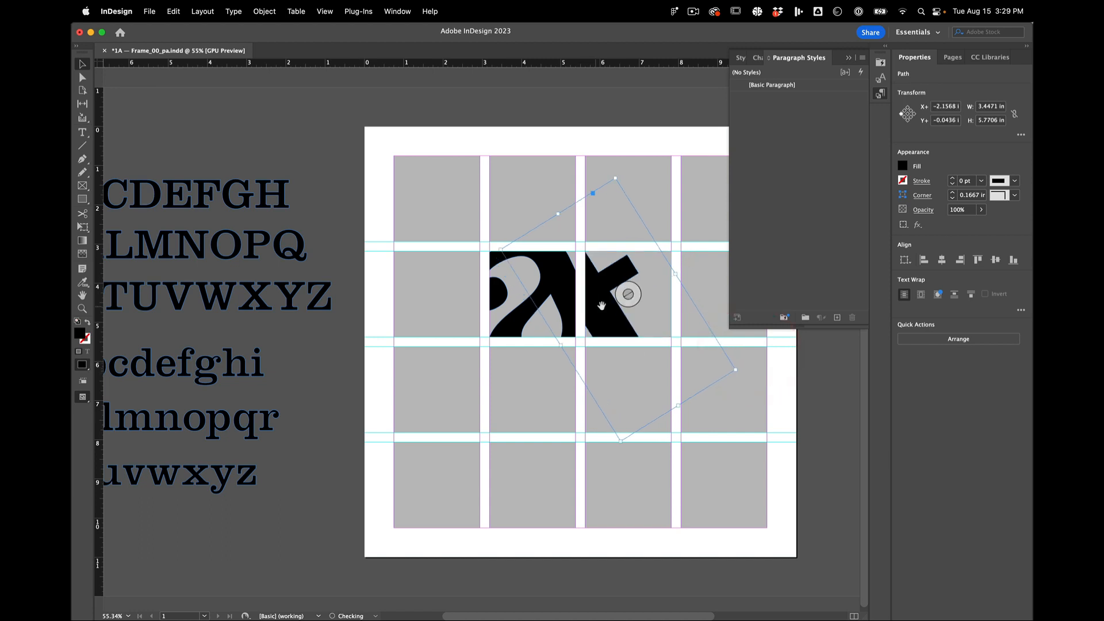
{"action": "left_click_drag", "start_coordinate": [620, 296], "coordinate": [581, 330]}
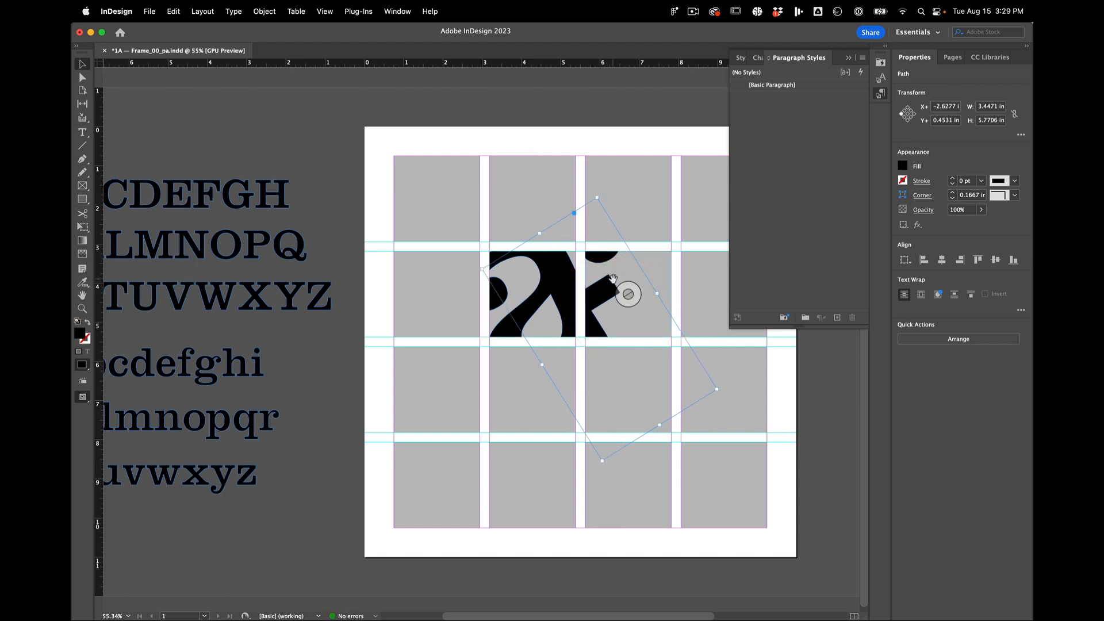
{"action": "mouse_move", "coordinate": [629, 296]}
{"action": "left_mouse_down"}
{"action": "mouse_move", "coordinate": [641, 304]}
{"action": "mouse_move", "coordinate": [639, 288]}
{"action": "left_mouse_up"}
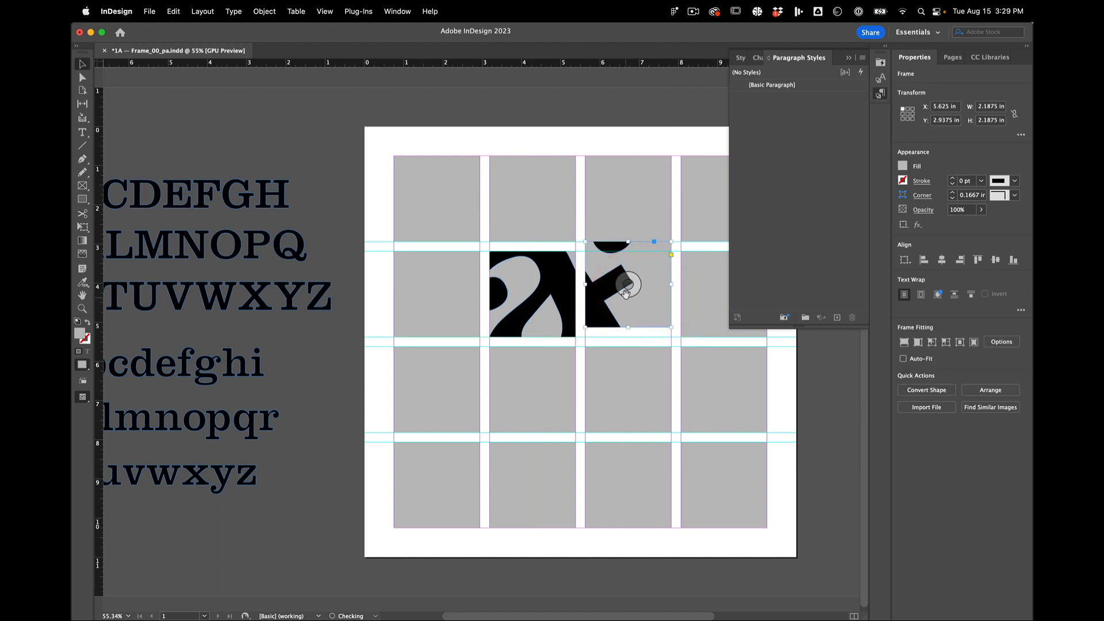
{"action": "key", "text": "super+z"}
{"action": "left_click", "coordinate": [629, 295]}
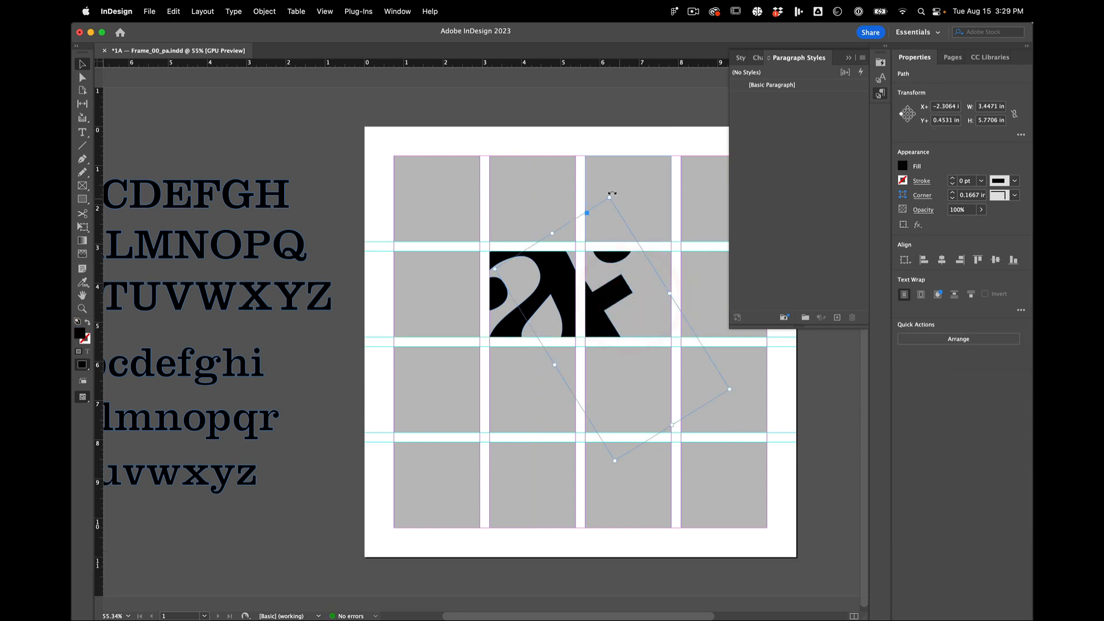
Enlarge the f proportionally to about 4.67 × 7.82 in, reposition it so its terminal and crossbar are cropped by the frame, and deselect it.
{"action": "left_click_drag", "start_coordinate": [610, 196], "coordinate": [608, 136]}
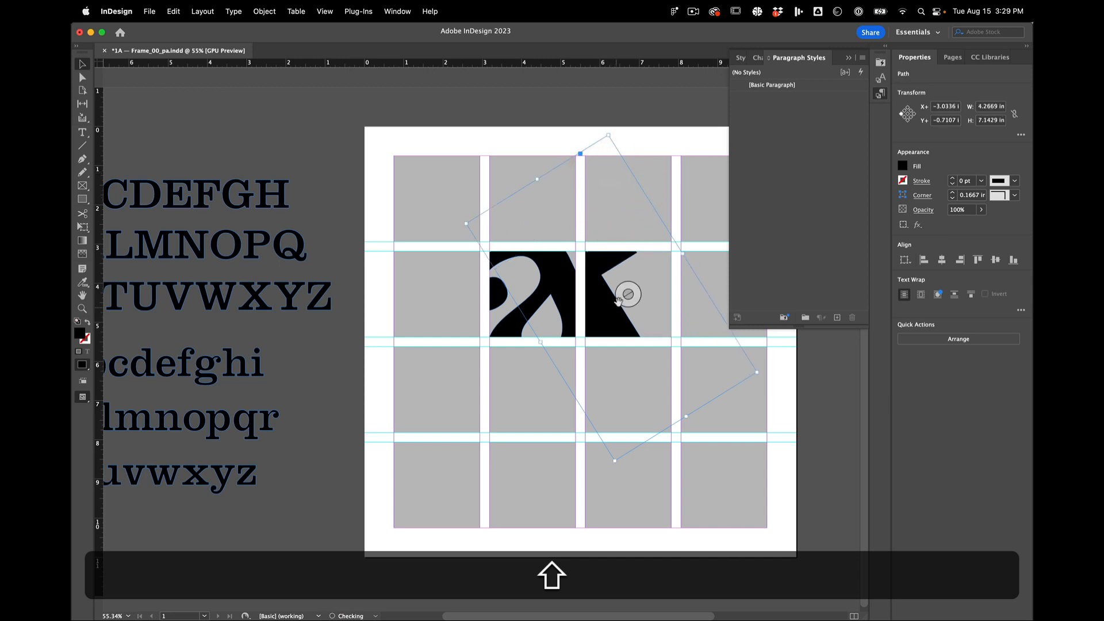
{"action": "mouse_move", "coordinate": [629, 295]}
{"action": "left_mouse_down"}
{"action": "mouse_move", "coordinate": [638, 319]}
{"action": "mouse_move", "coordinate": [621, 306]}
{"action": "mouse_move", "coordinate": [629, 315]}
{"action": "mouse_move", "coordinate": [629, 303]}
{"action": "mouse_move", "coordinate": [647, 305]}
{"action": "mouse_move", "coordinate": [634, 297]}
{"action": "left_mouse_up"}
{"action": "scroll", "coordinate": [634, 297], "scroll_direction": "down", "scroll_amount": 3}
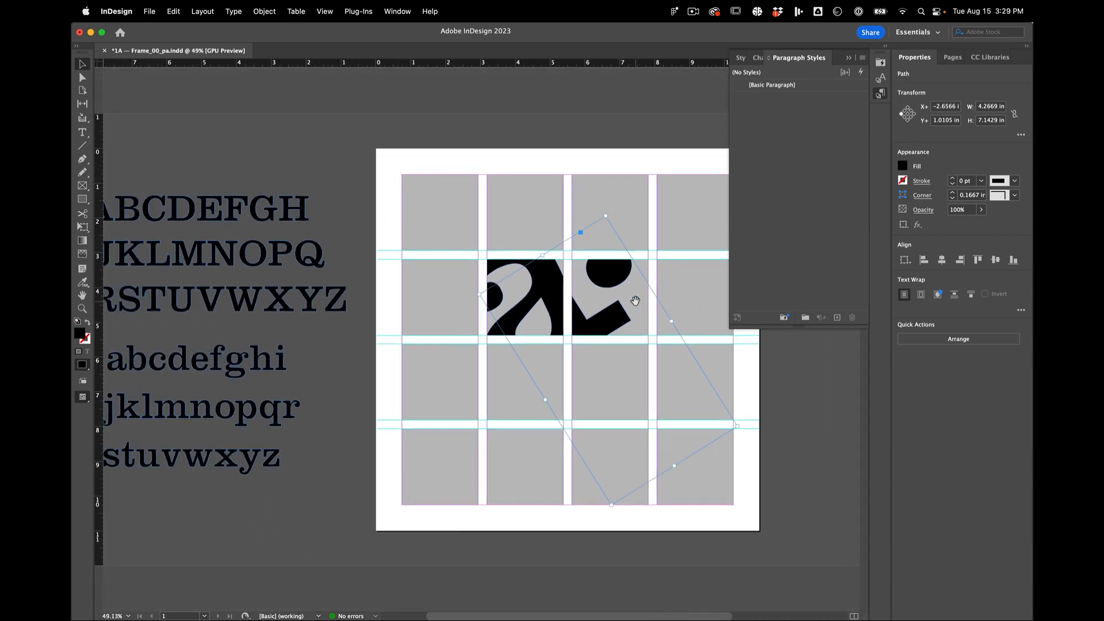
{"action": "key", "text": "shift"}
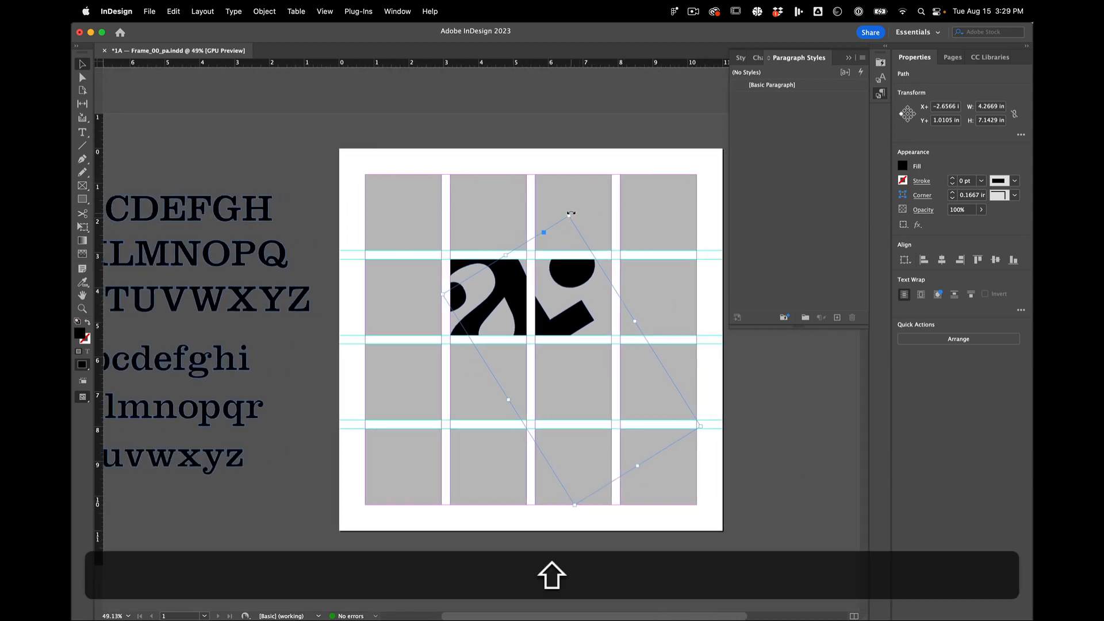
{"action": "left_click_drag", "start_coordinate": [568, 214], "coordinate": [578, 194]}
{"action": "left_click_drag", "start_coordinate": [556, 297], "coordinate": [560, 310]}
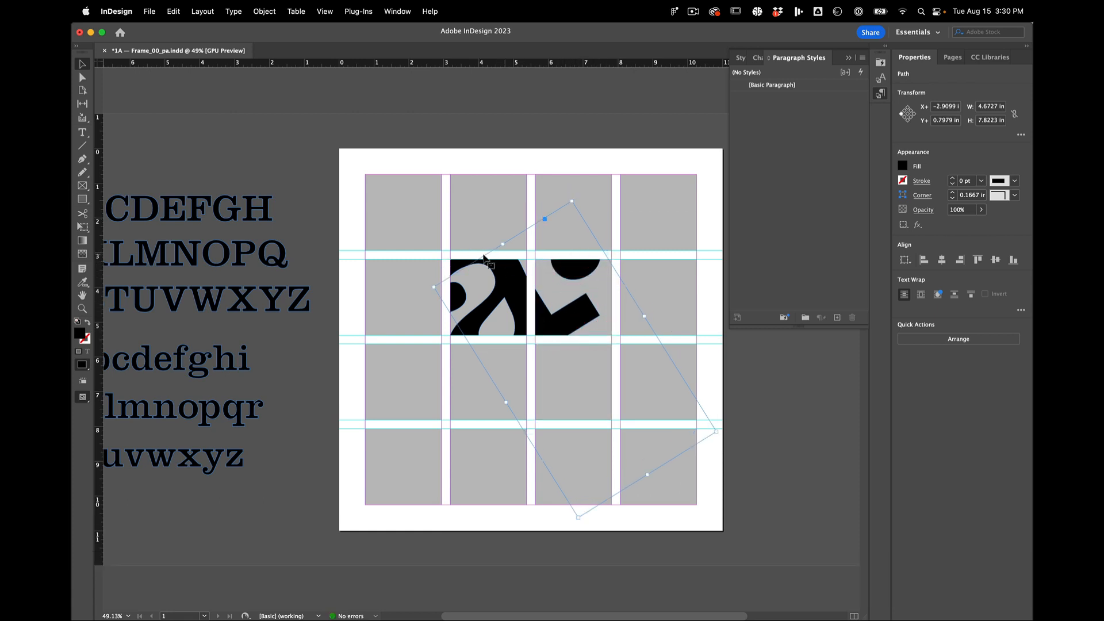
{"action": "left_click", "coordinate": [321, 249]}
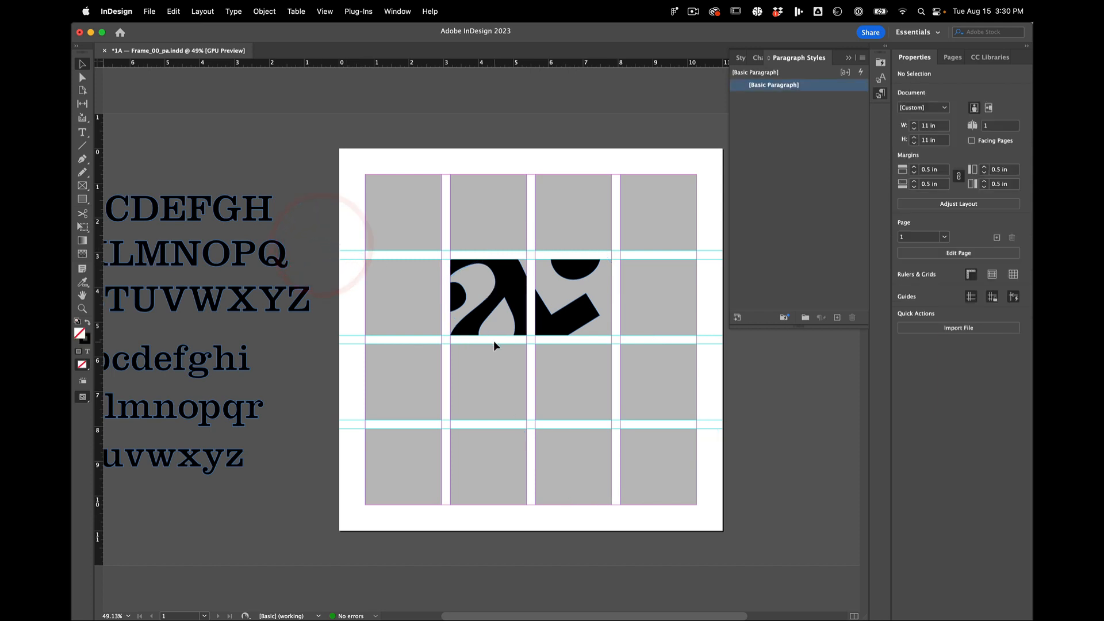
{"action": "left_click", "coordinate": [556, 339]}
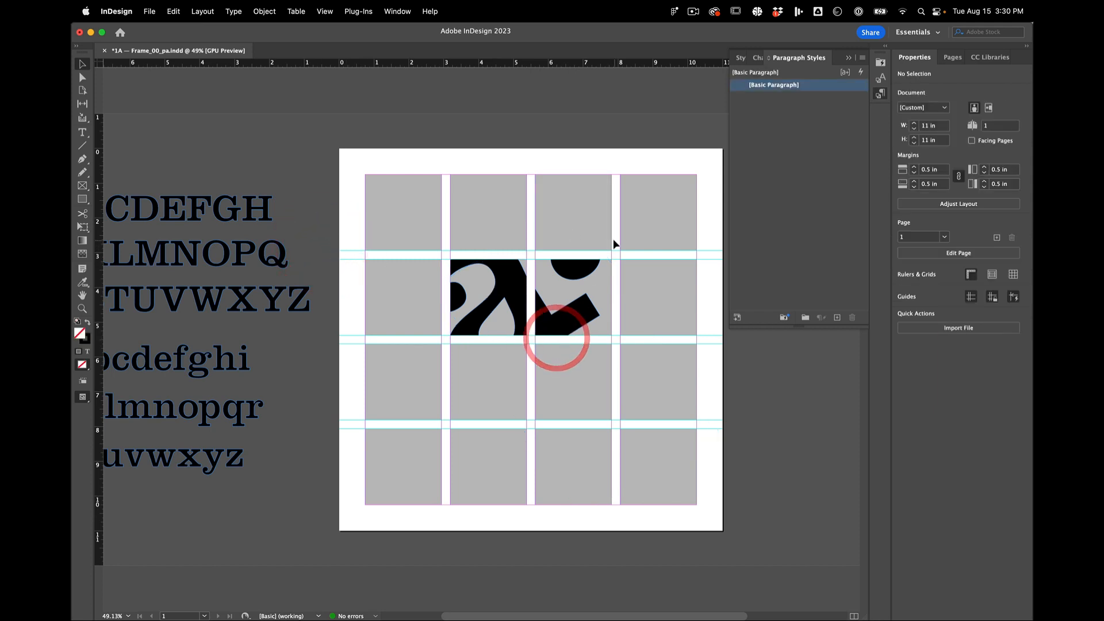
Select the square frames across all four grid rows, with the letter a itself in its cell, and set their fill to [Paper].
{"action": "left_click", "coordinate": [412, 201]}
{"action": "left_click", "coordinate": [464, 202], "text": "shift"}
{"action": "left_click", "coordinate": [571, 214], "text": "shift"}
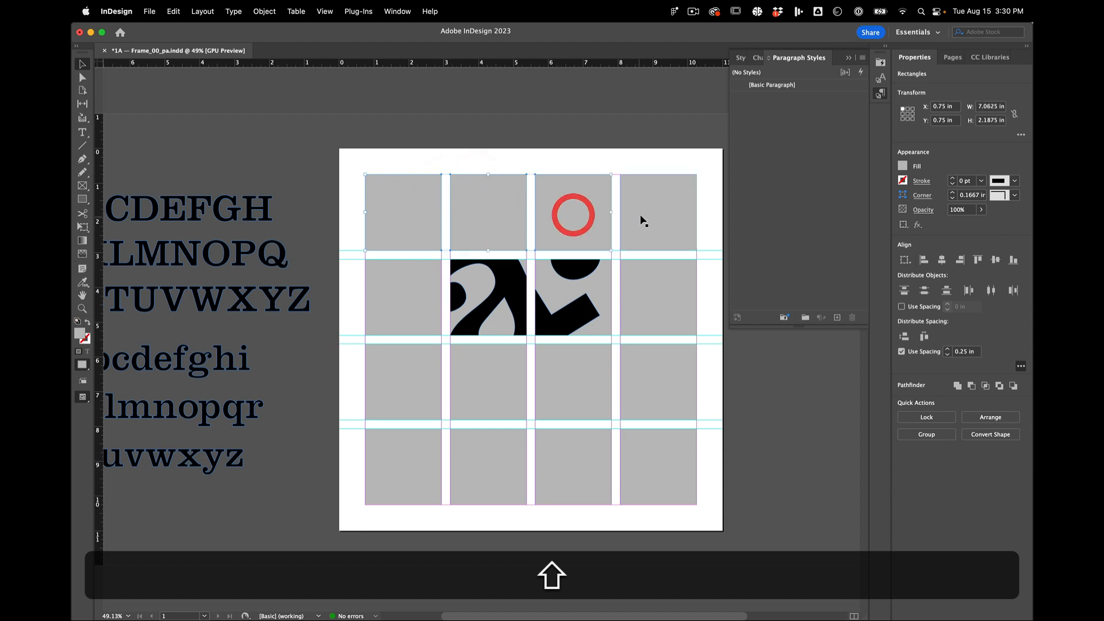
{"action": "left_click", "coordinate": [640, 215], "text": "shift"}
{"action": "left_click", "coordinate": [558, 299], "text": "shift"}
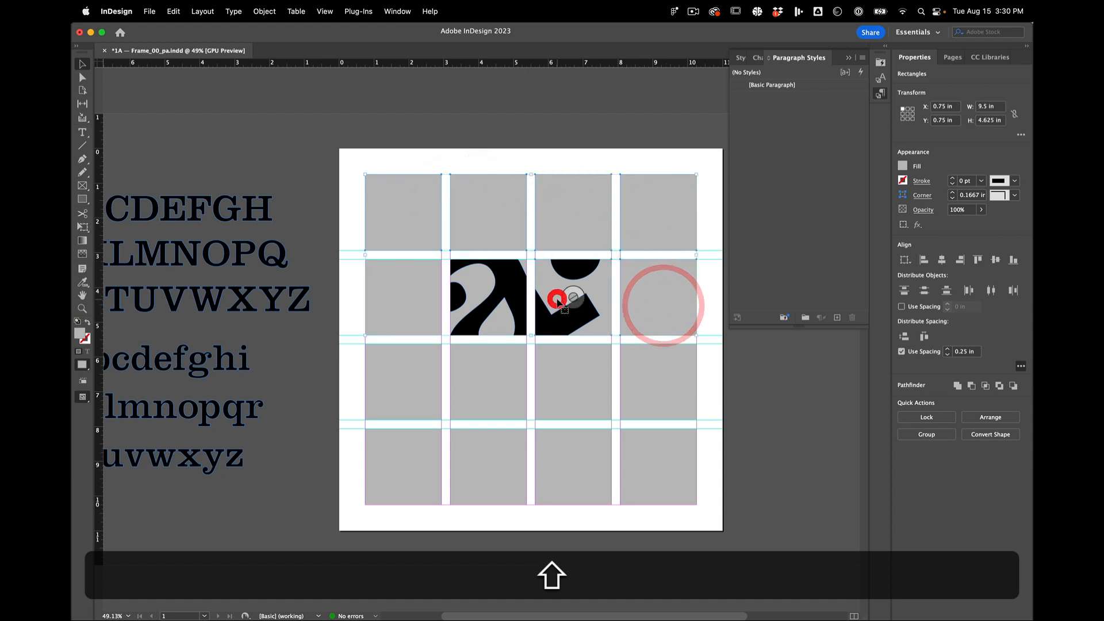
{"action": "left_click", "coordinate": [483, 305], "text": "shift"}
{"action": "left_click", "coordinate": [403, 304], "text": "shift"}
{"action": "left_click", "coordinate": [407, 382], "text": "shift"}
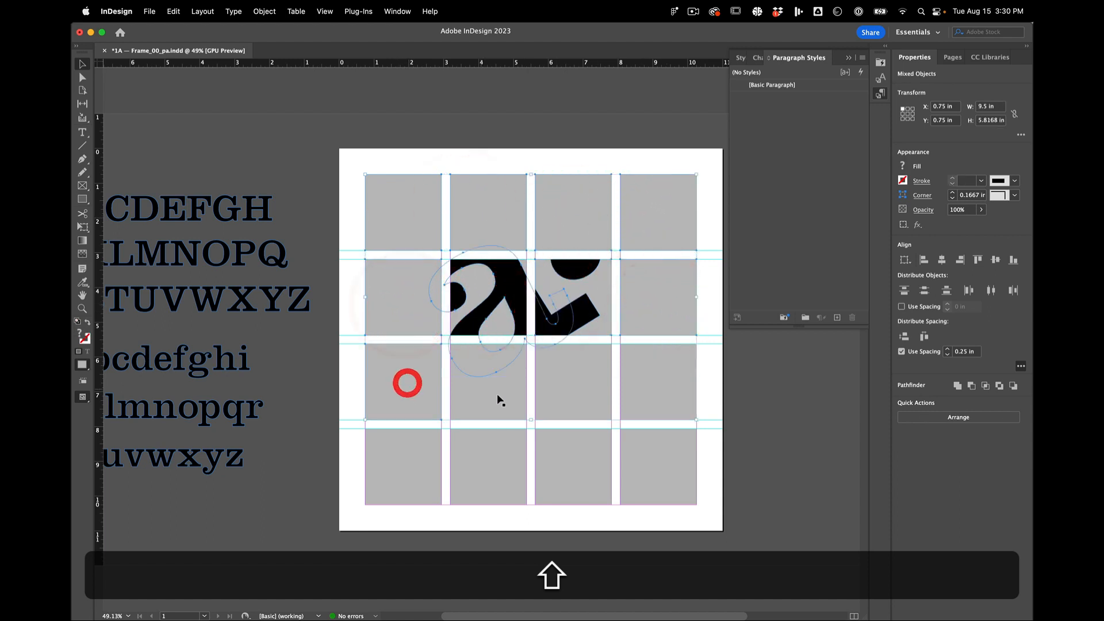
{"action": "left_click", "coordinate": [501, 396], "text": "shift"}
{"action": "left_click", "coordinate": [560, 398], "text": "shift"}
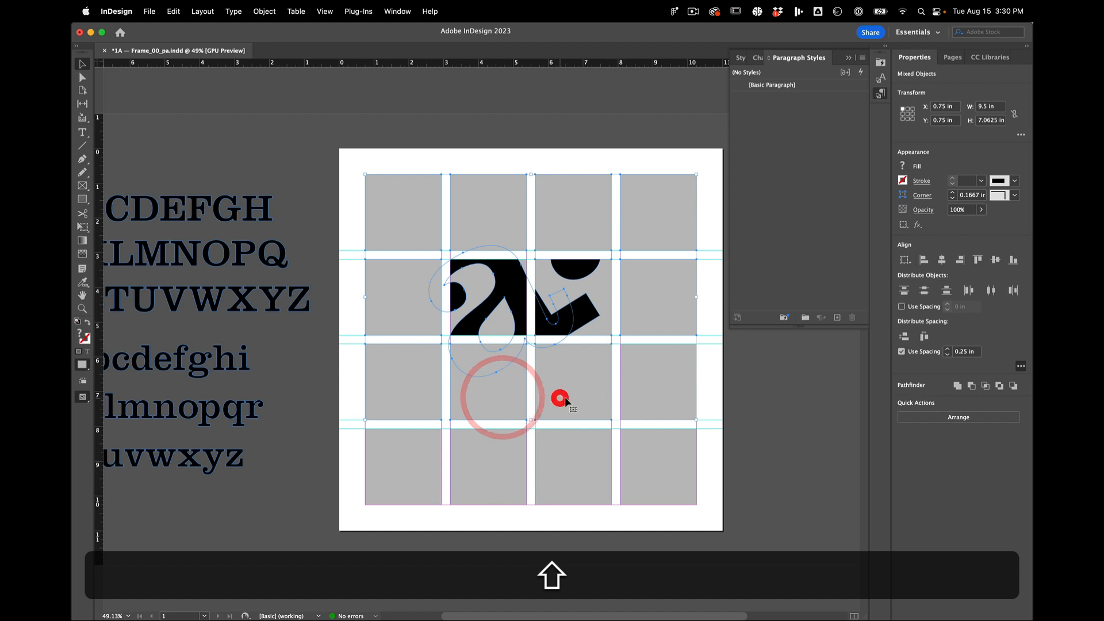
{"action": "left_click", "coordinate": [674, 466], "text": "shift"}
{"action": "left_click", "coordinate": [596, 470], "text": "shift"}
{"action": "left_click", "coordinate": [461, 467], "text": "shift"}
{"action": "left_click", "coordinate": [375, 463], "text": "shift"}
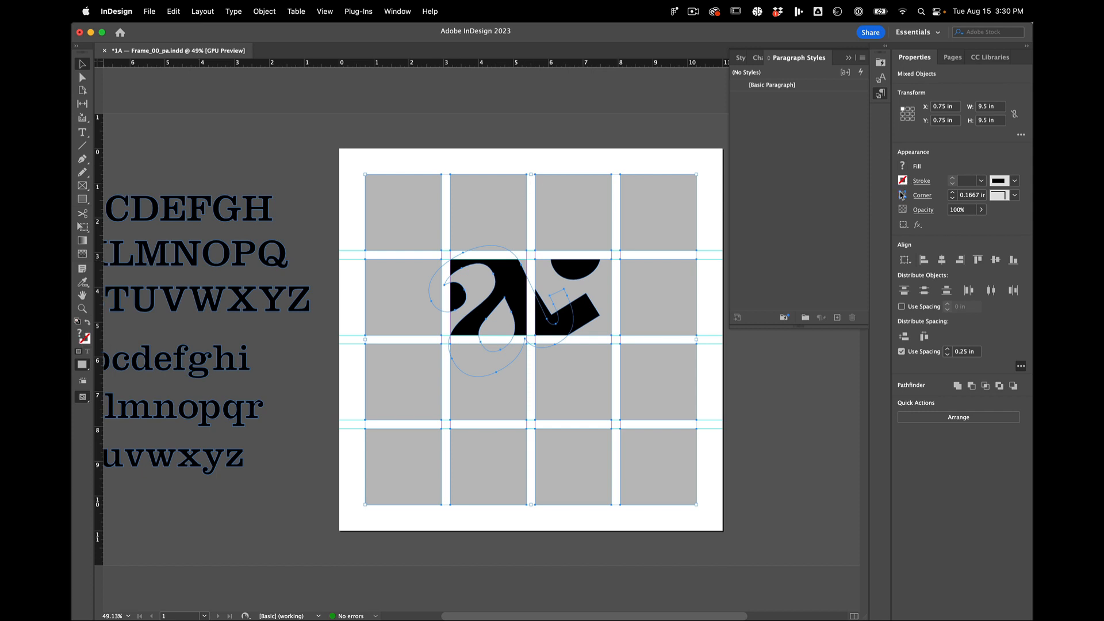
{"action": "left_click", "coordinate": [903, 167]}
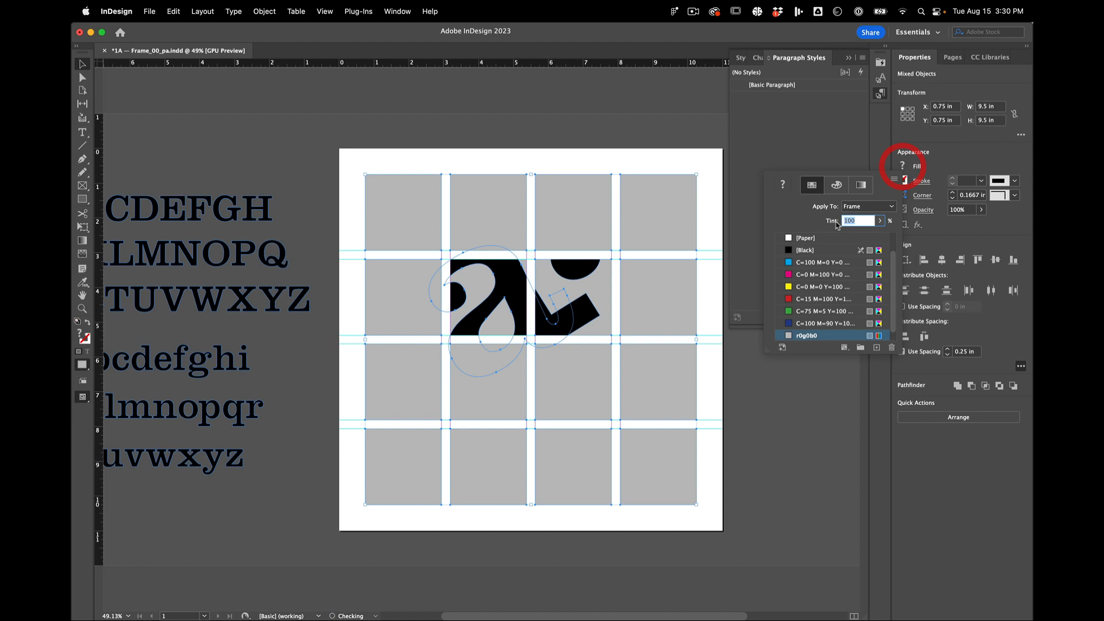
{"action": "left_click", "coordinate": [789, 237]}
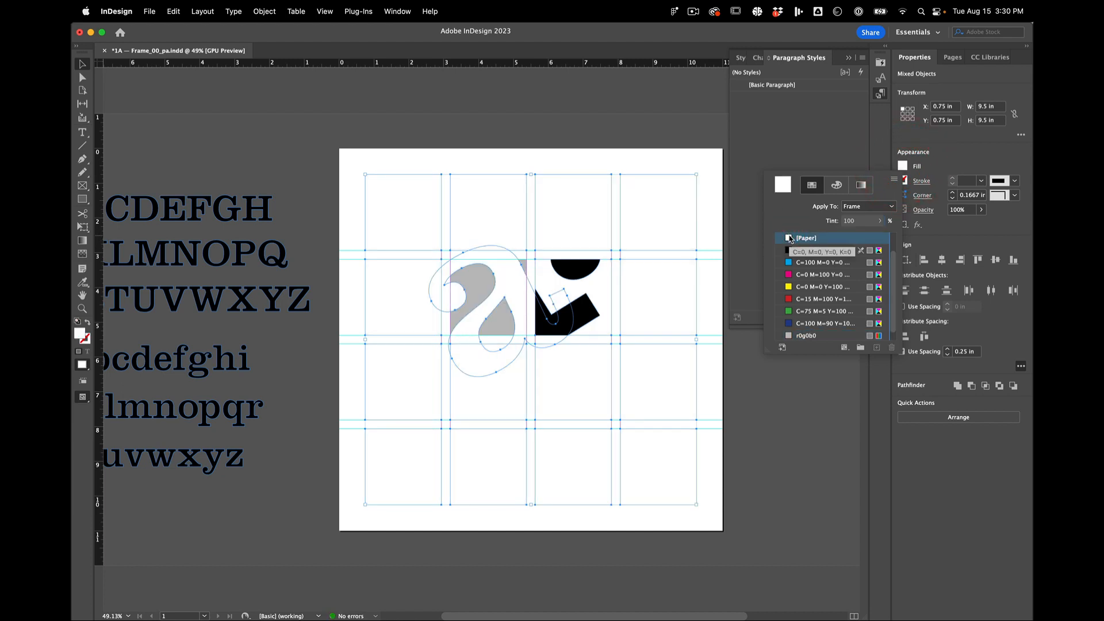
{"action": "left_click", "coordinate": [741, 269]}
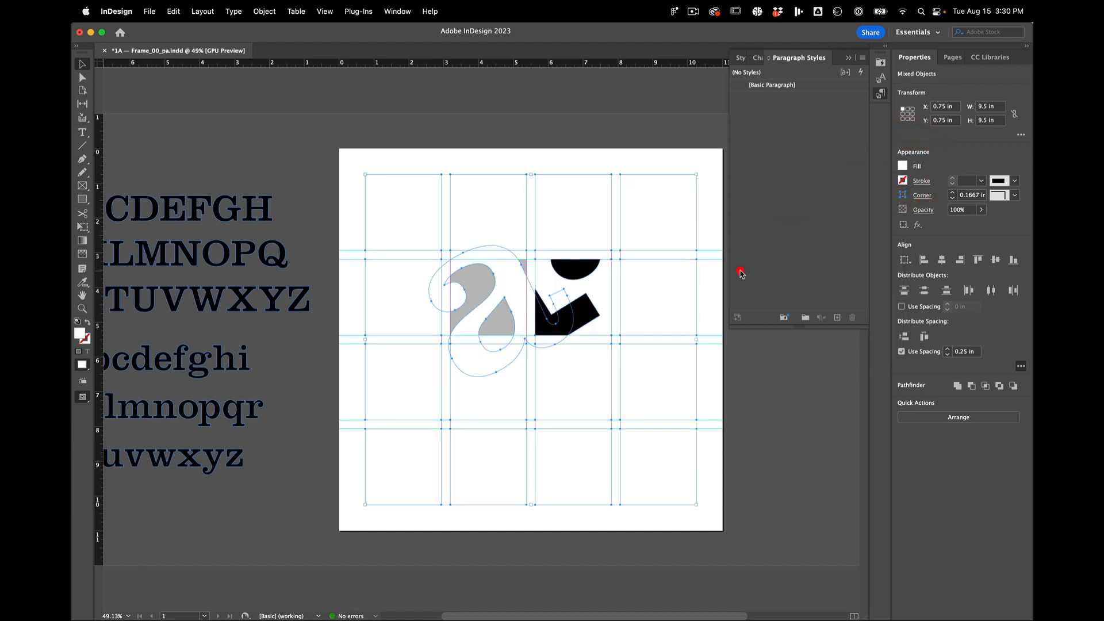
Try filling the frame that holds the a with [Paper], and undo that fill.
{"action": "left_click", "coordinate": [475, 289]}
{"action": "left_click", "coordinate": [905, 165]}
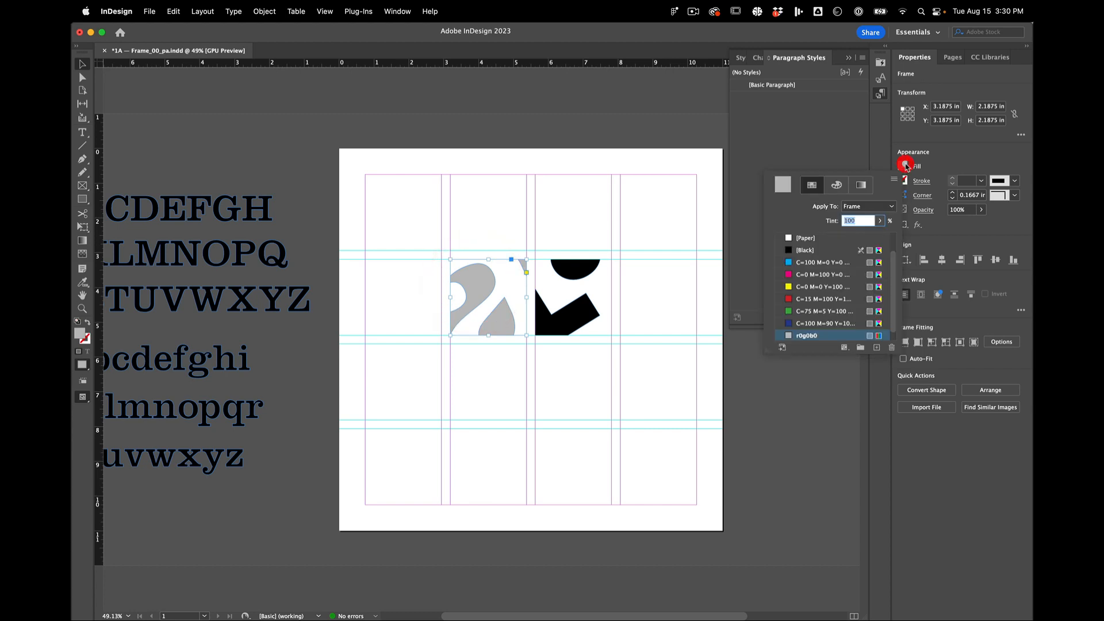
{"action": "left_click", "coordinate": [800, 240]}
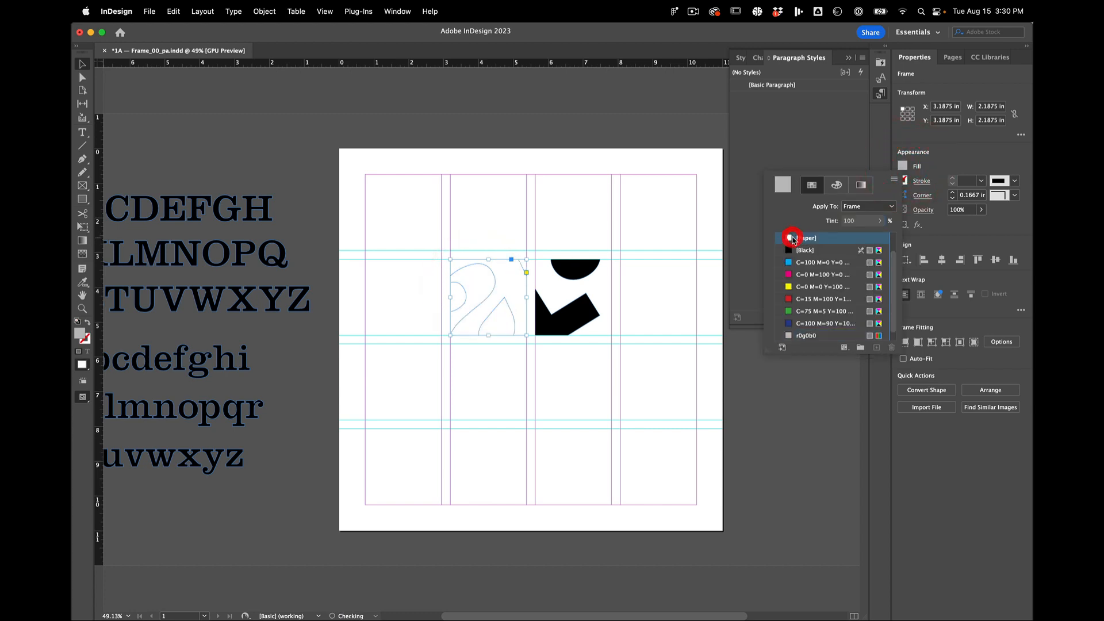
{"action": "left_click", "coordinate": [724, 362]}
{"action": "left_click", "coordinate": [515, 294]}
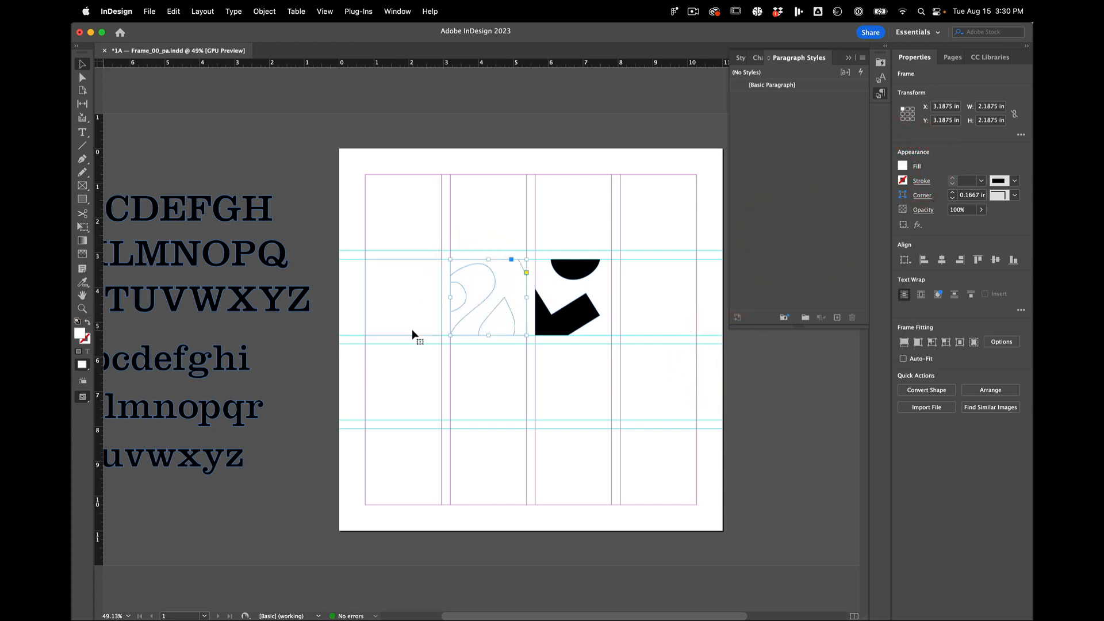
{"action": "key", "text": "super+z"}
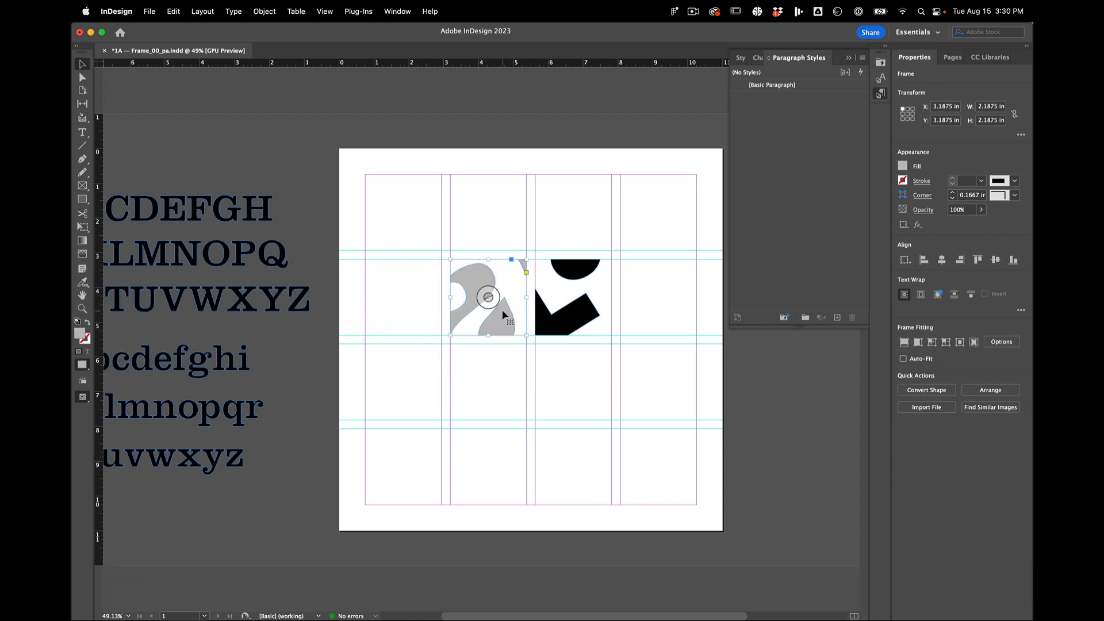
{"action": "left_click", "coordinate": [904, 166]}
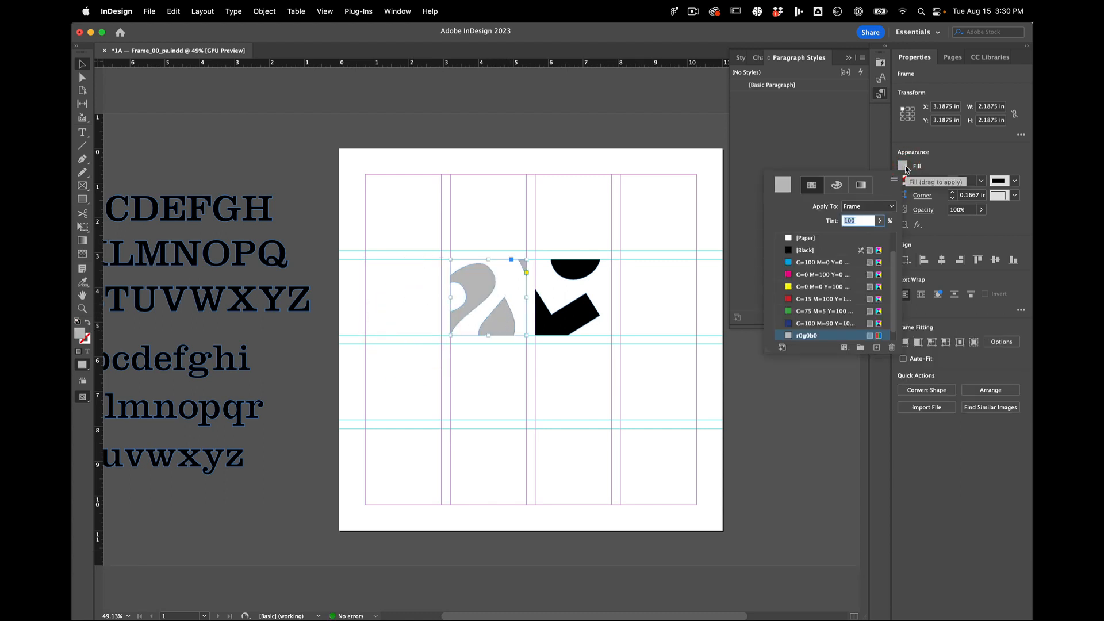
{"action": "left_click", "coordinate": [567, 295]}
{"action": "key", "text": "super+z"}
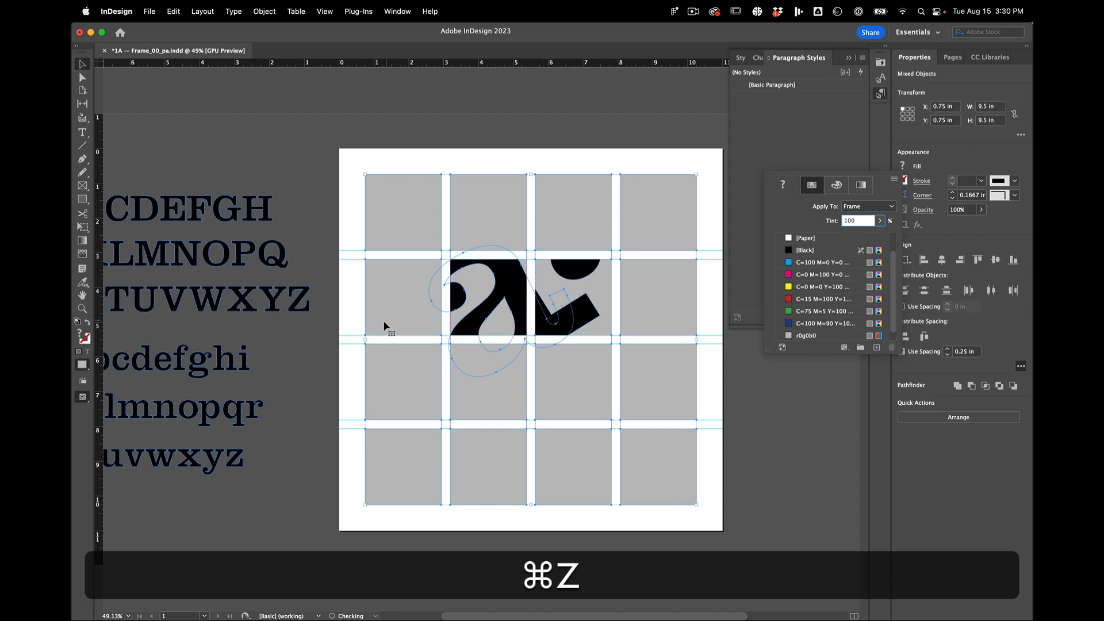
{"action": "key", "text": "shift+super+z"}
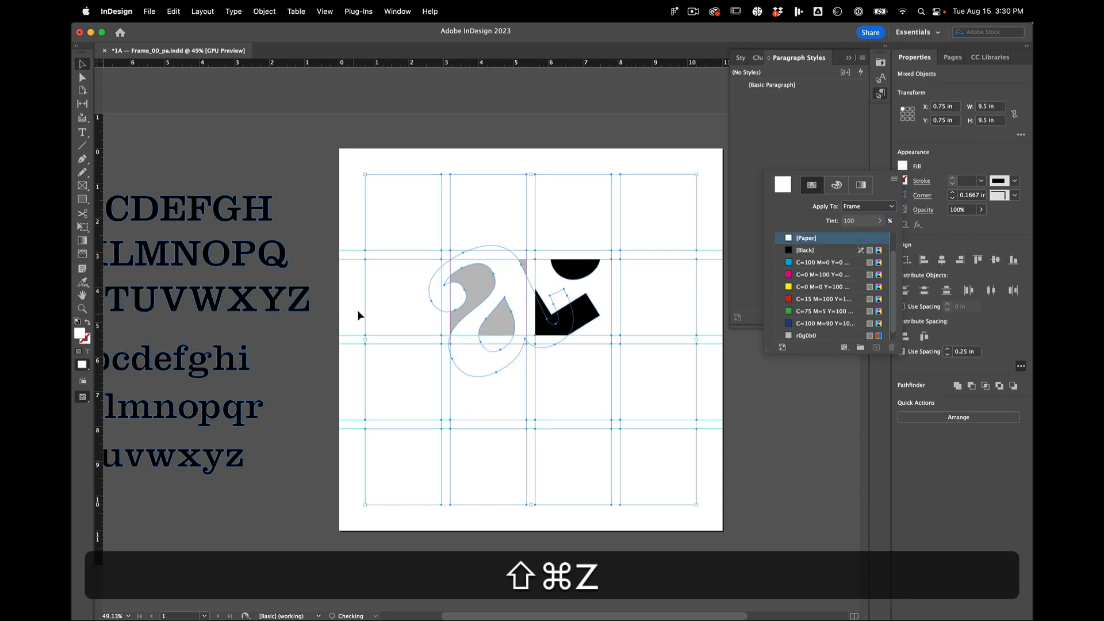
Select the letter a inside its frame, separately from the frame, and set its fill to [Black].
{"action": "left_click", "coordinate": [298, 310]}
{"action": "left_click", "coordinate": [515, 300]}
{"action": "left_click", "coordinate": [521, 292]}
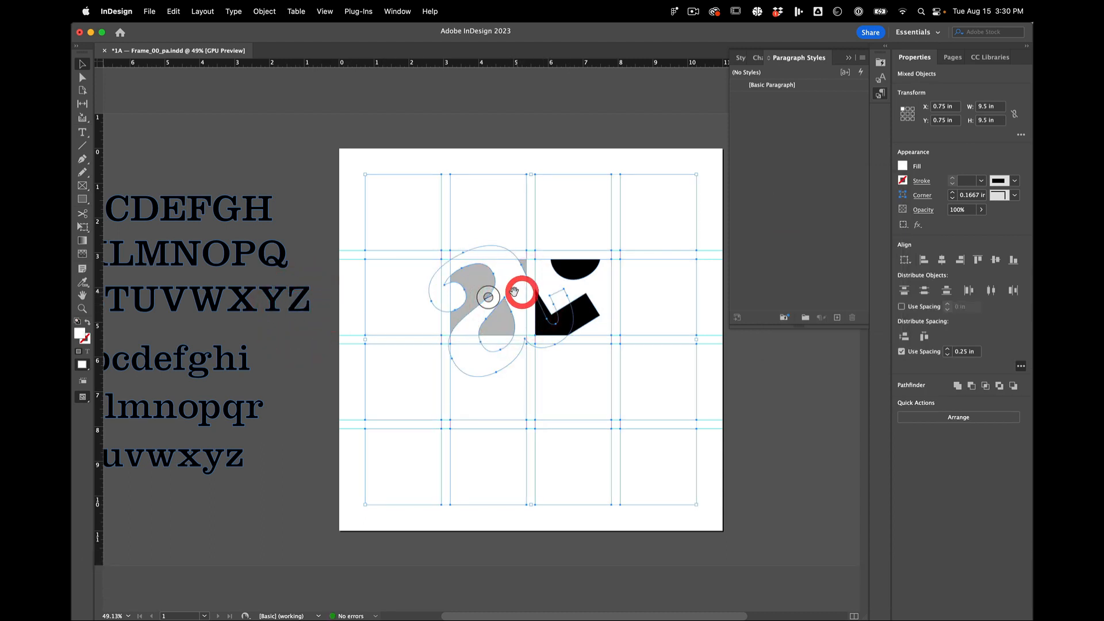
{"action": "left_click", "coordinate": [511, 294]}
{"action": "left_click", "coordinate": [509, 119]}
{"action": "left_click", "coordinate": [508, 284]}
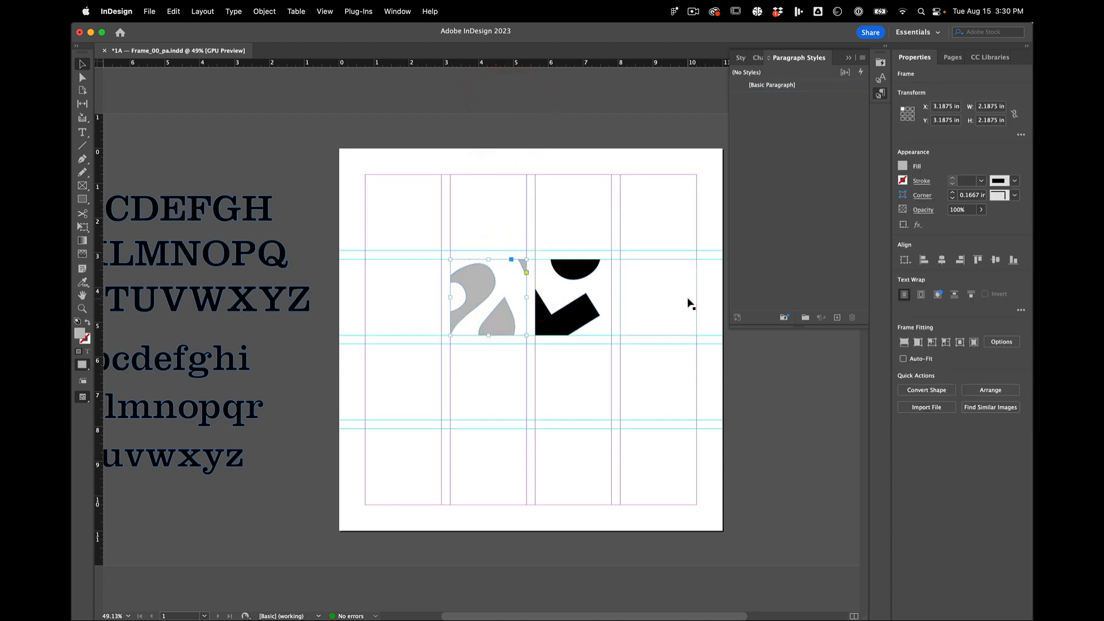
{"action": "left_click", "coordinate": [504, 293]}
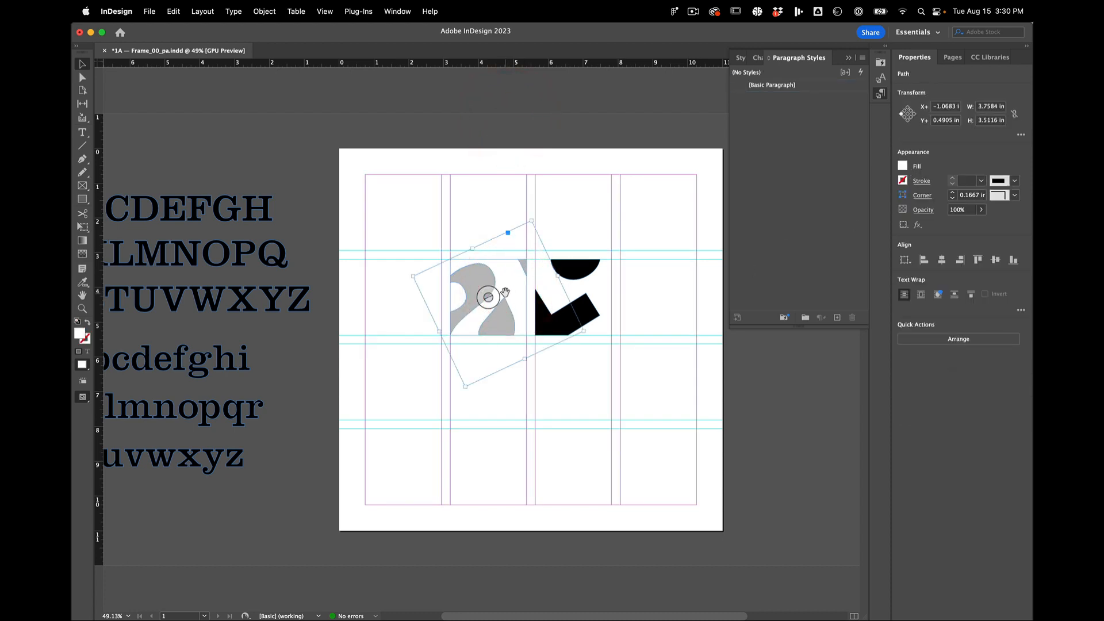
{"action": "left_click", "coordinate": [900, 168]}
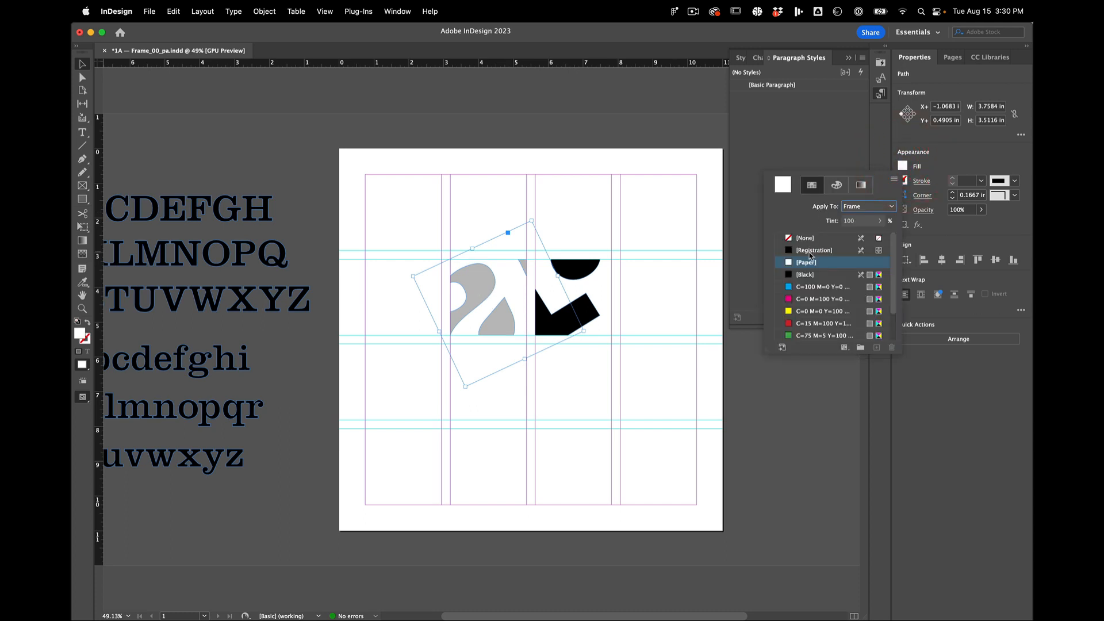
{"action": "left_click", "coordinate": [808, 275]}
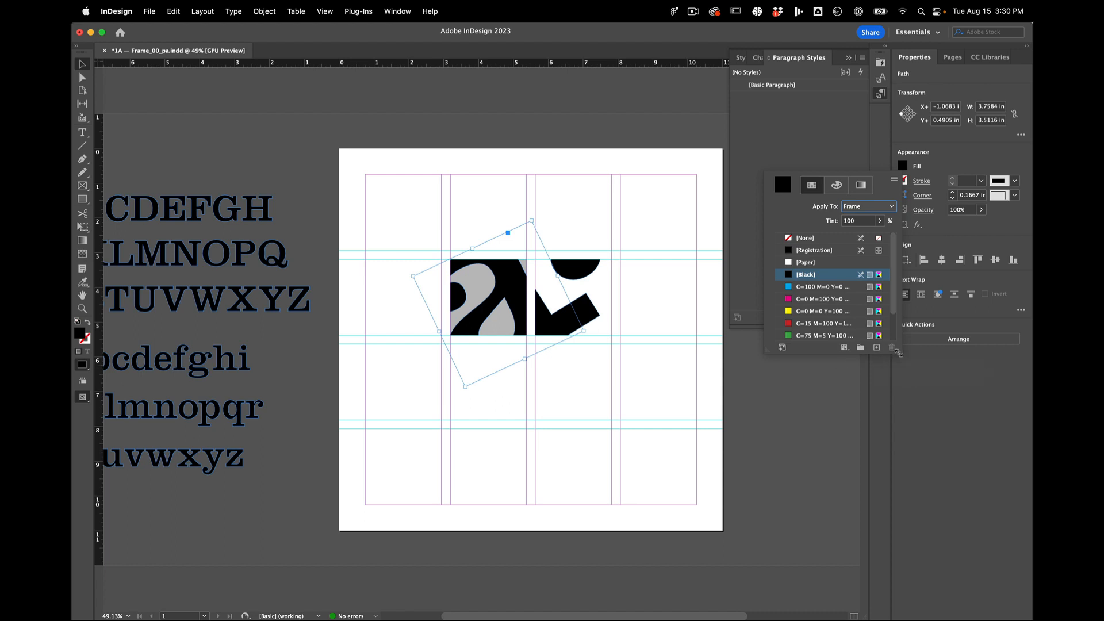
Enlarge the fill swatch list, select all unused swatches and delete them.
{"action": "left_click_drag", "start_coordinate": [899, 354], "coordinate": [903, 472]}
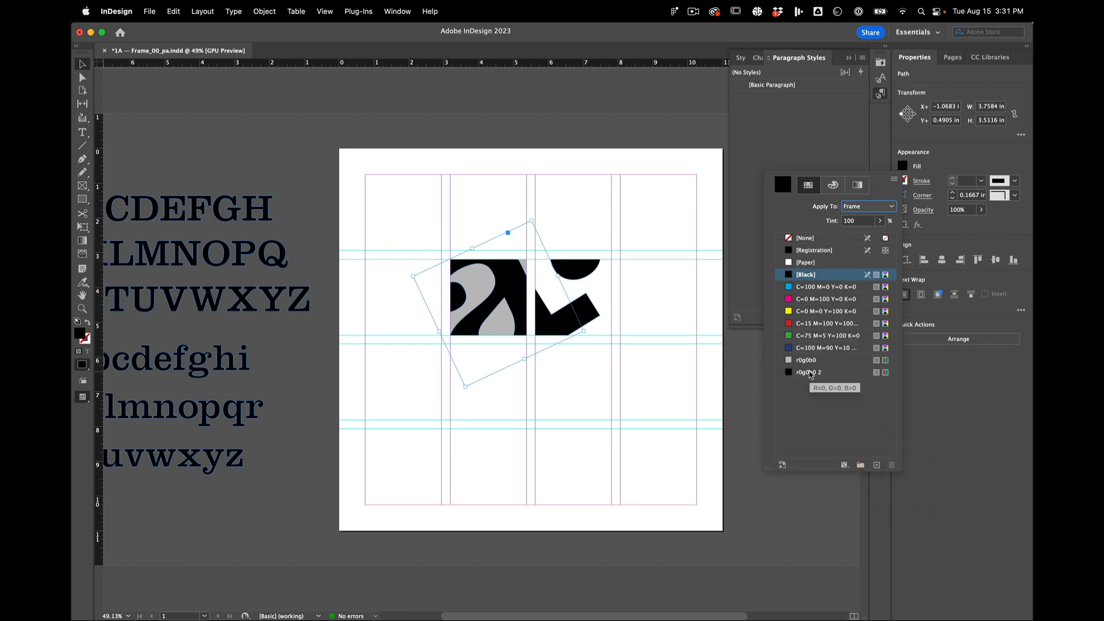
{"action": "left_click", "coordinate": [895, 180]}
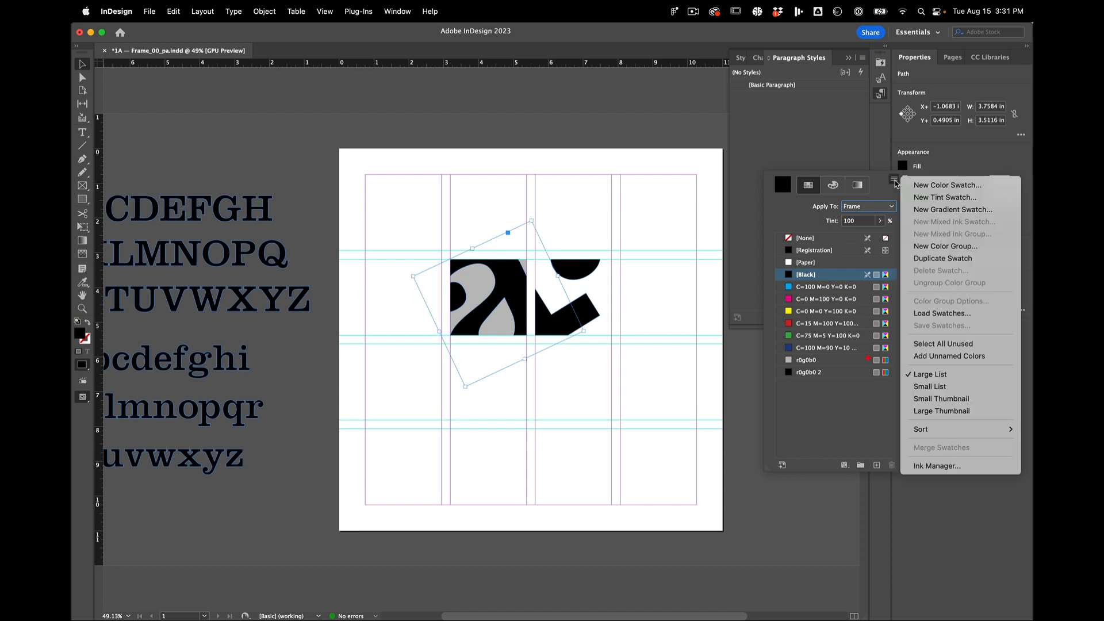
{"action": "left_click", "coordinate": [934, 343]}
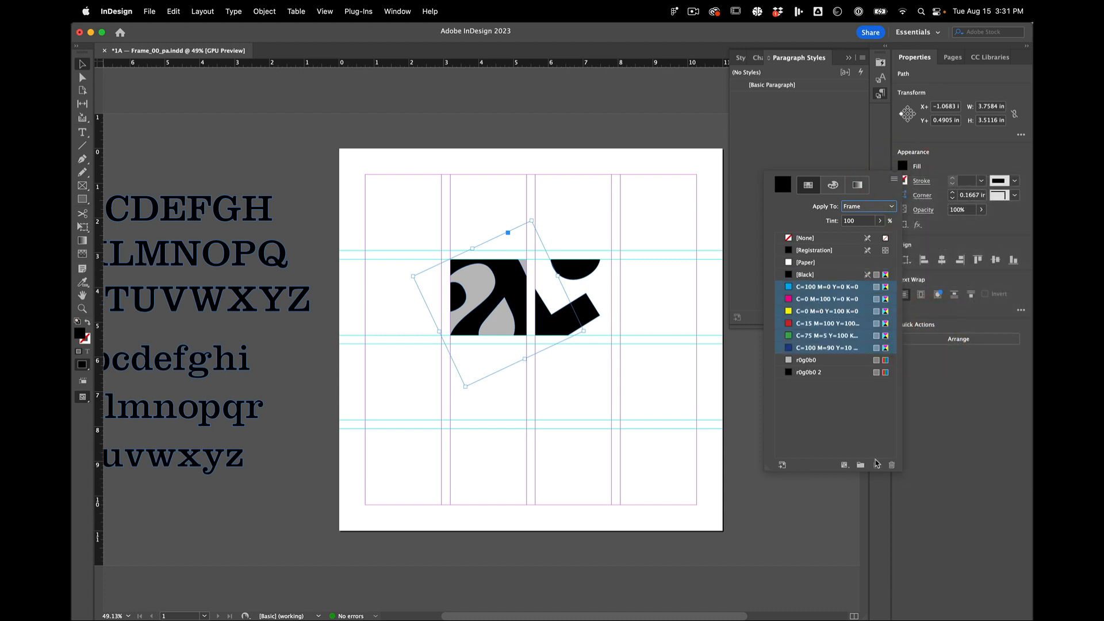
{"action": "left_click", "coordinate": [891, 466]}
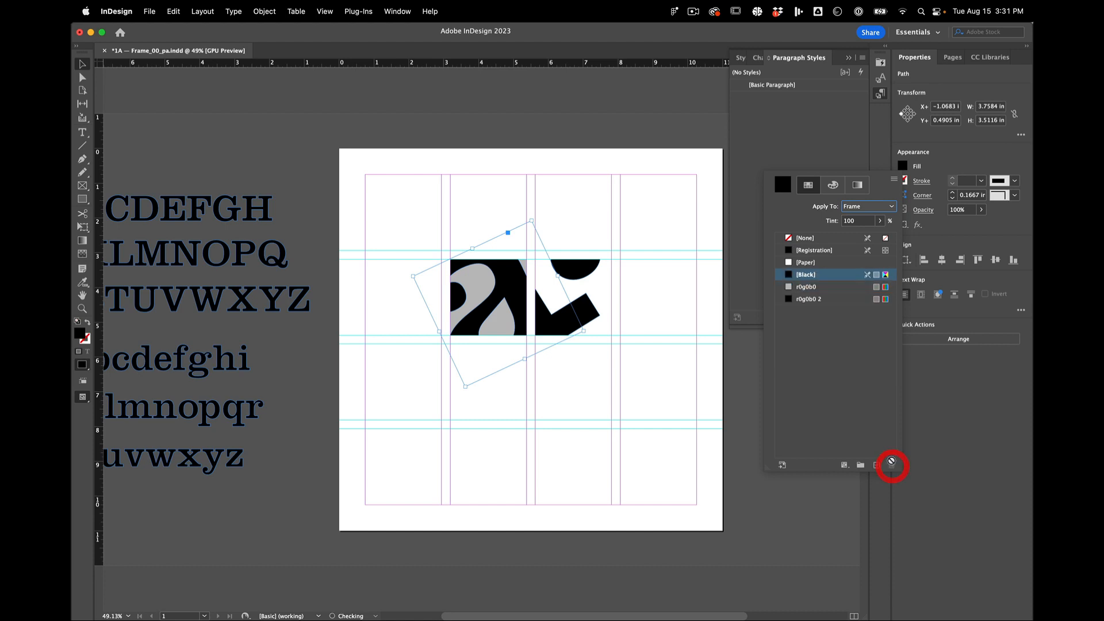
Rename the RGB black swatch r0g0b0 2 as MyBlack, keeping its RGB color mode, and close the swatch list.
{"action": "double_click", "coordinate": [831, 299]}
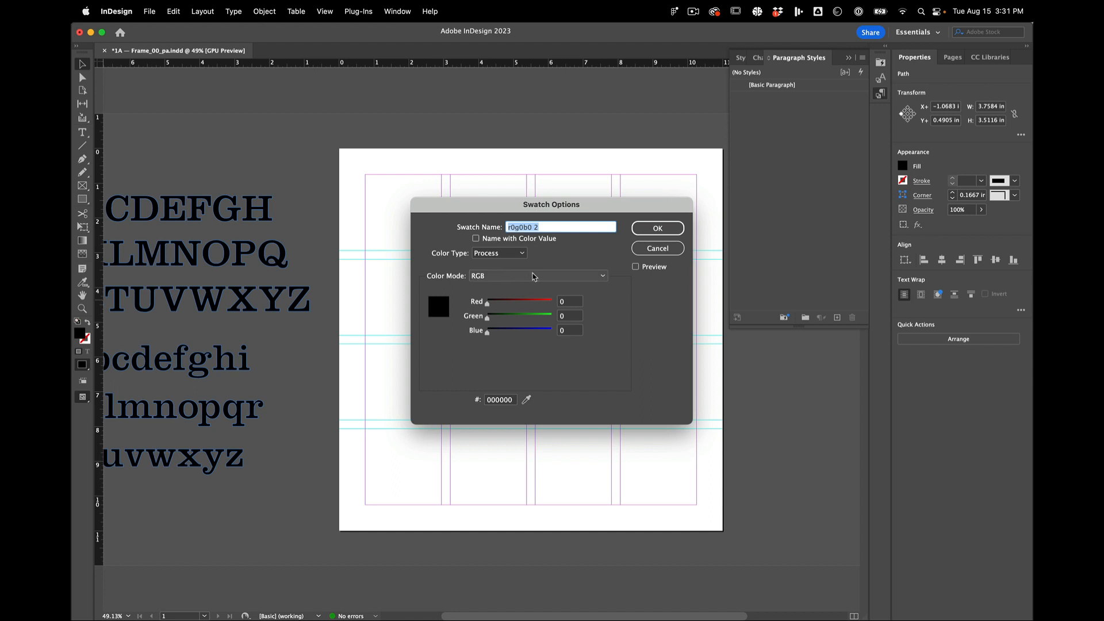
{"action": "left_click", "coordinate": [566, 227]}
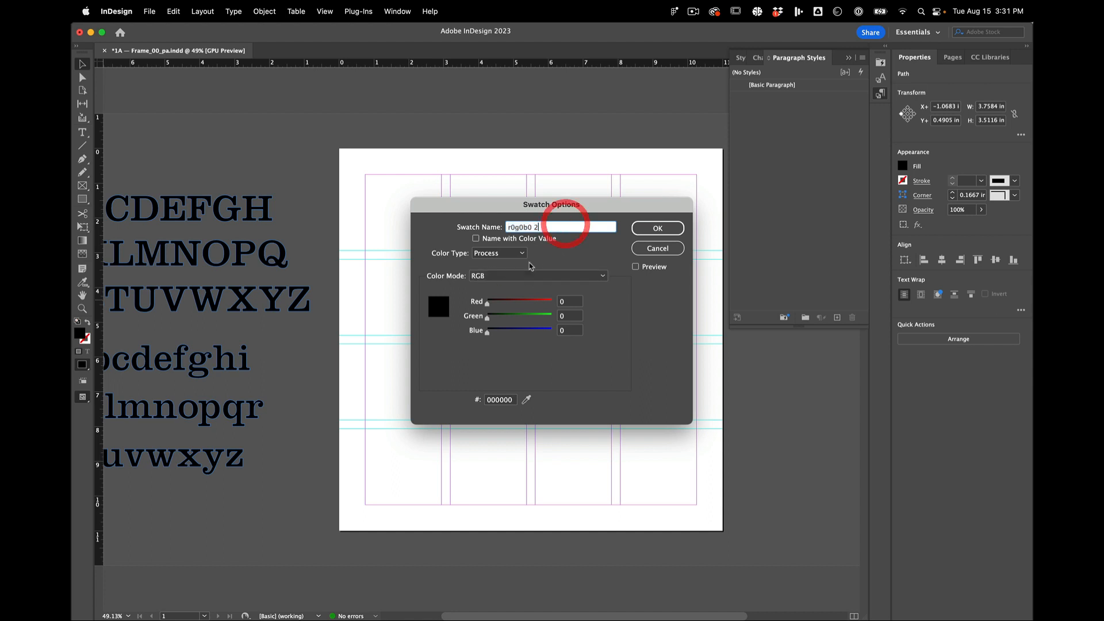
{"action": "left_click", "coordinate": [508, 273]}
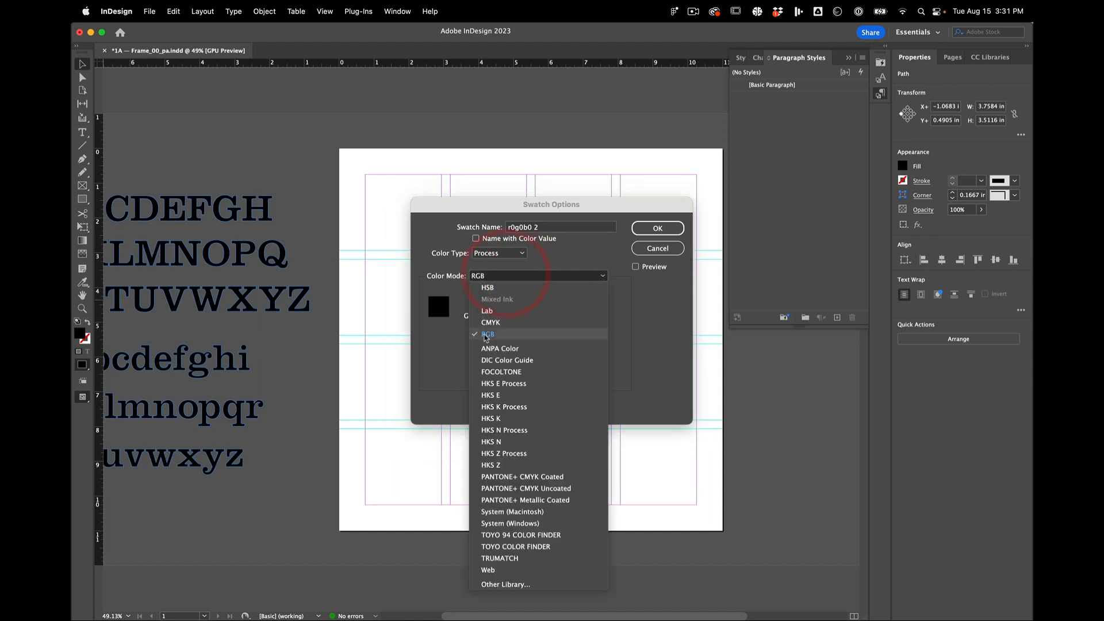
{"action": "left_click", "coordinate": [440, 320]}
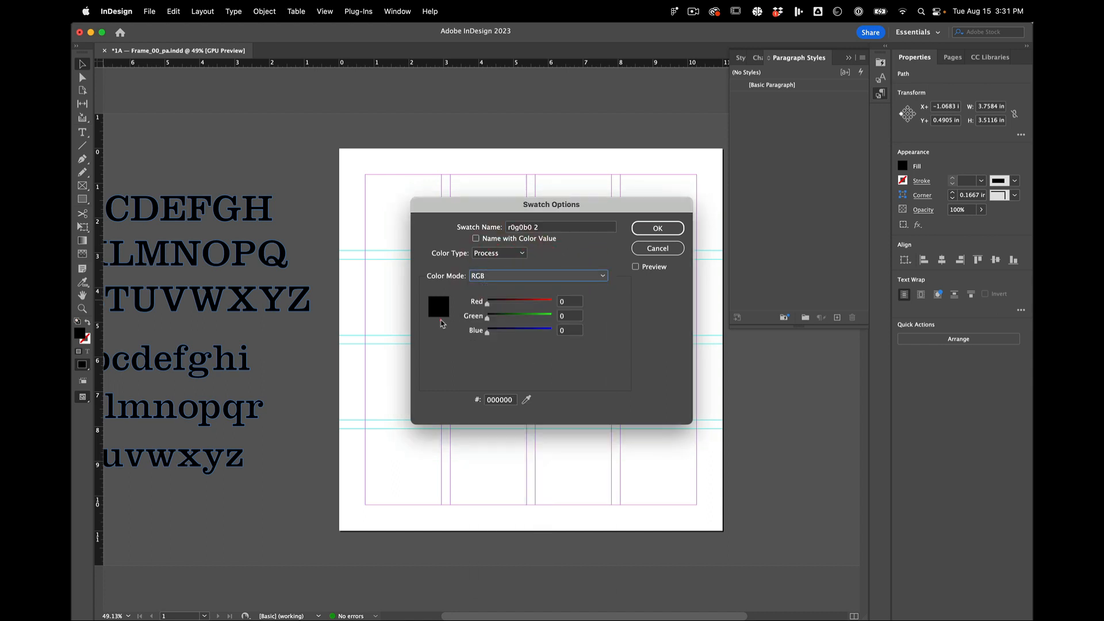
{"action": "left_click", "coordinate": [548, 228]}
{"action": "left_click", "coordinate": [442, 202]}
{"action": "type", "text": "M"}
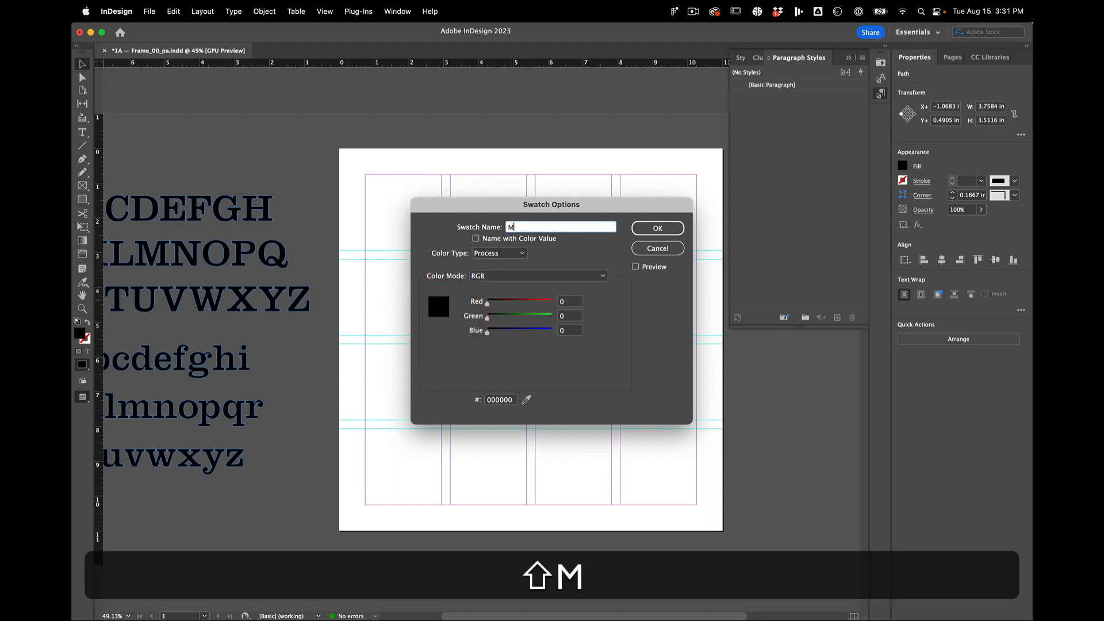
{"action": "type", "text": "yBlack"}
{"action": "key", "text": "Return"}
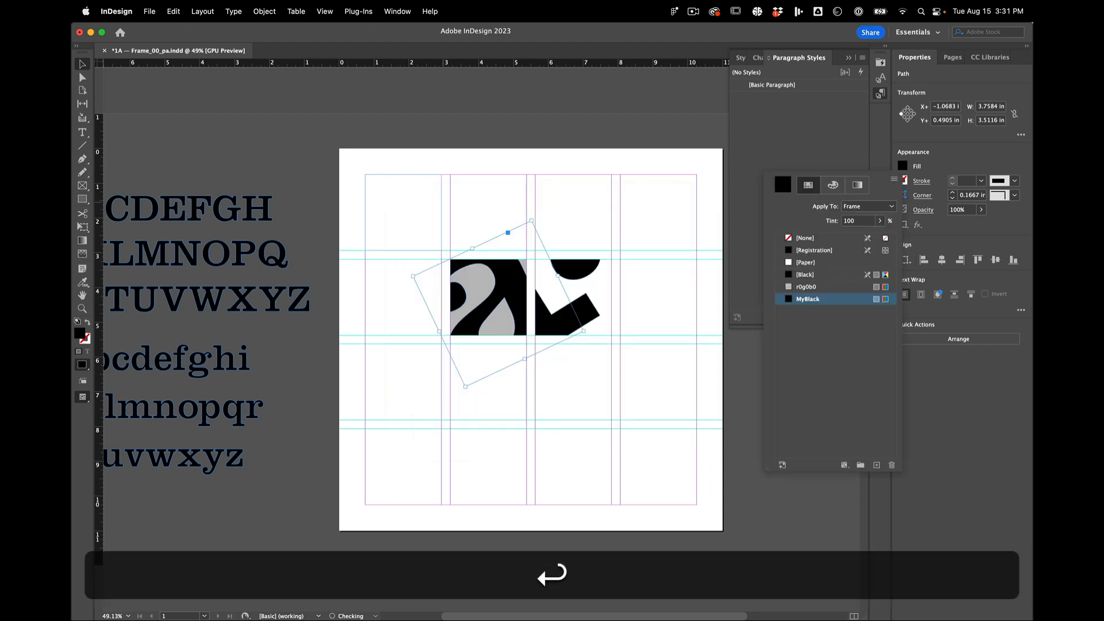
{"action": "left_click", "coordinate": [477, 303]}
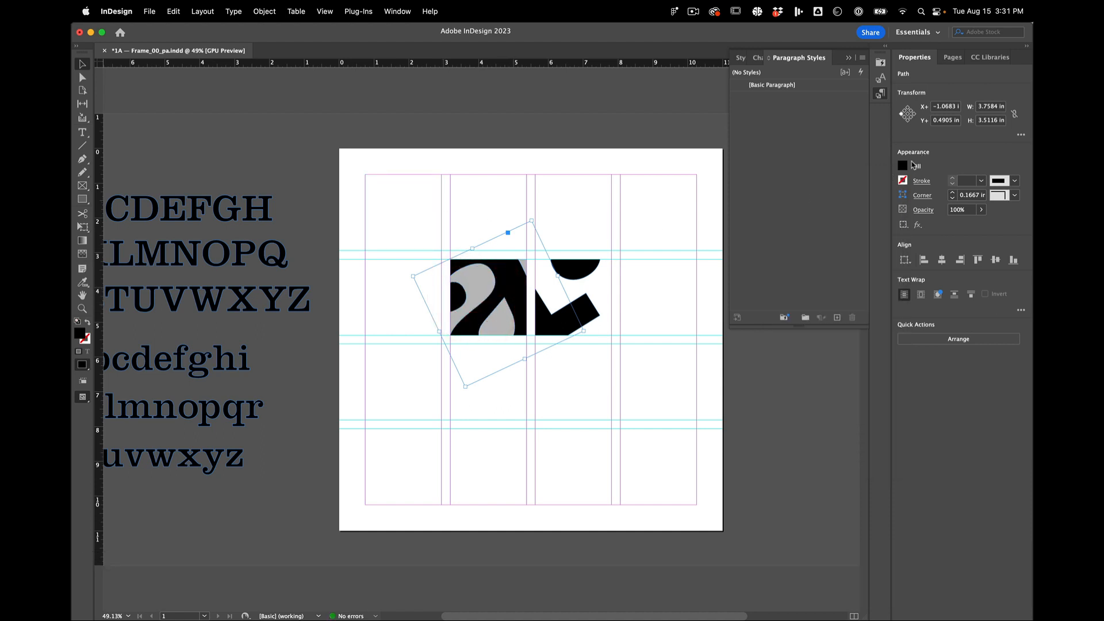
Select the frame that holds the a and set its fill to [Paper].
{"action": "left_click", "coordinate": [520, 198]}
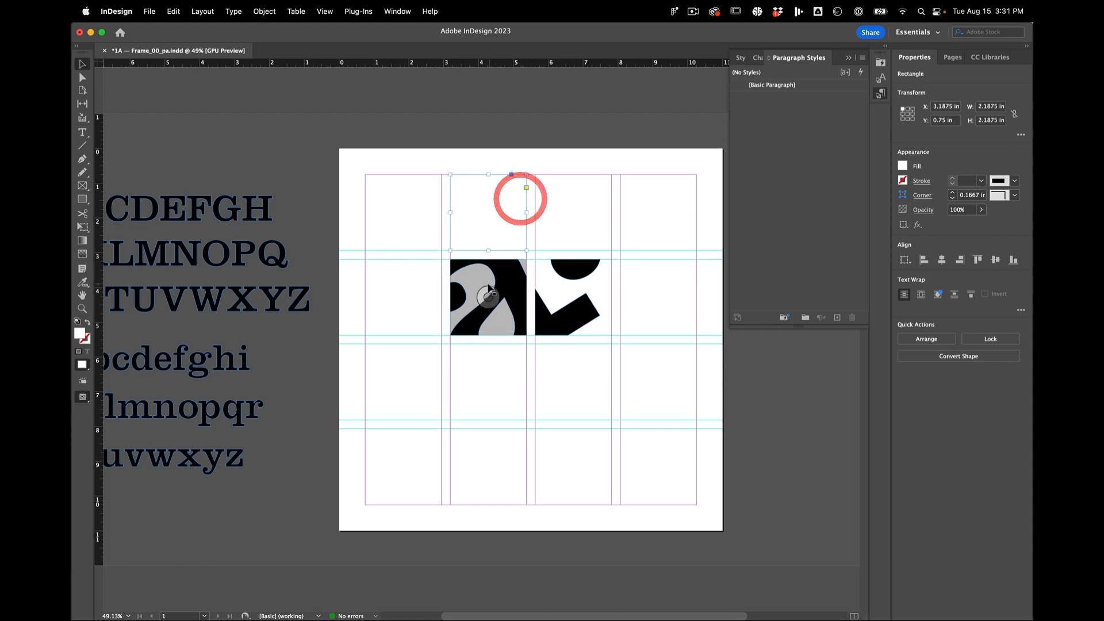
{"action": "left_click", "coordinate": [489, 284]}
{"action": "left_click", "coordinate": [902, 166]}
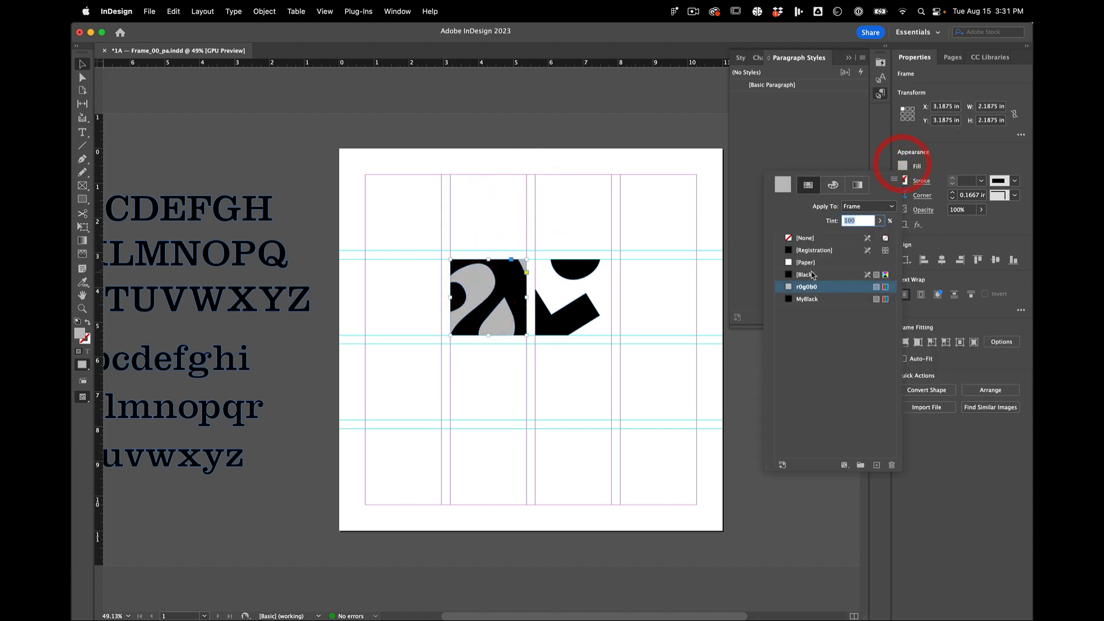
{"action": "left_click", "coordinate": [814, 263]}
{"action": "left_click", "coordinate": [611, 380]}
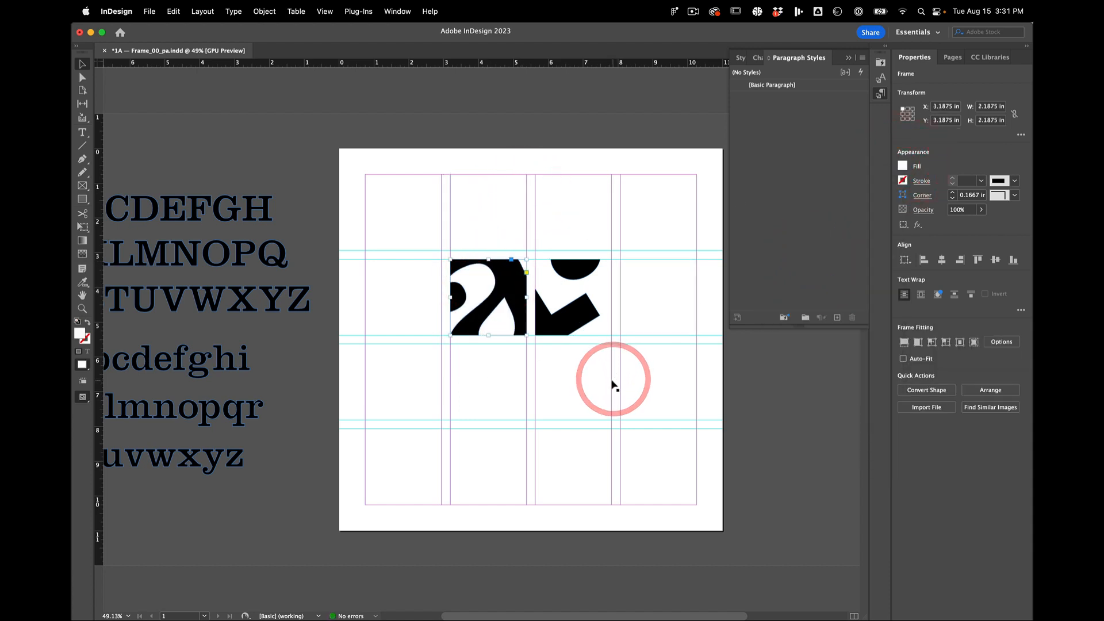
Duplicate page 1 as a new page after it, check both pages, and go to the copy.
{"action": "left_click", "coordinate": [620, 296]}
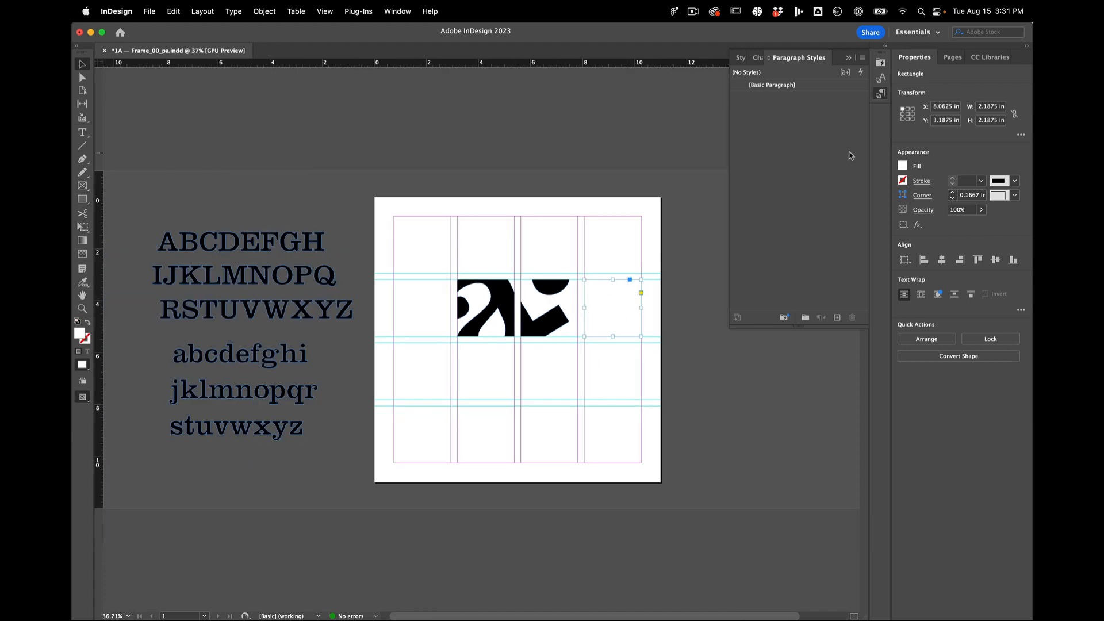
{"action": "left_click", "coordinate": [963, 55]}
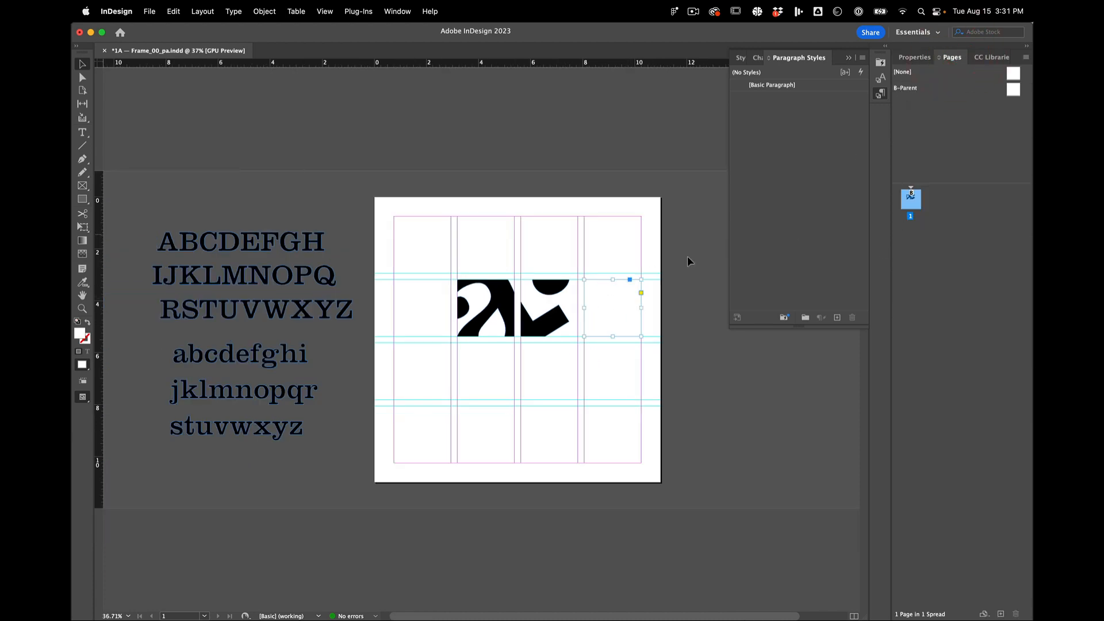
{"action": "scroll", "coordinate": [668, 265], "scroll_direction": "up", "scroll_amount": 3}
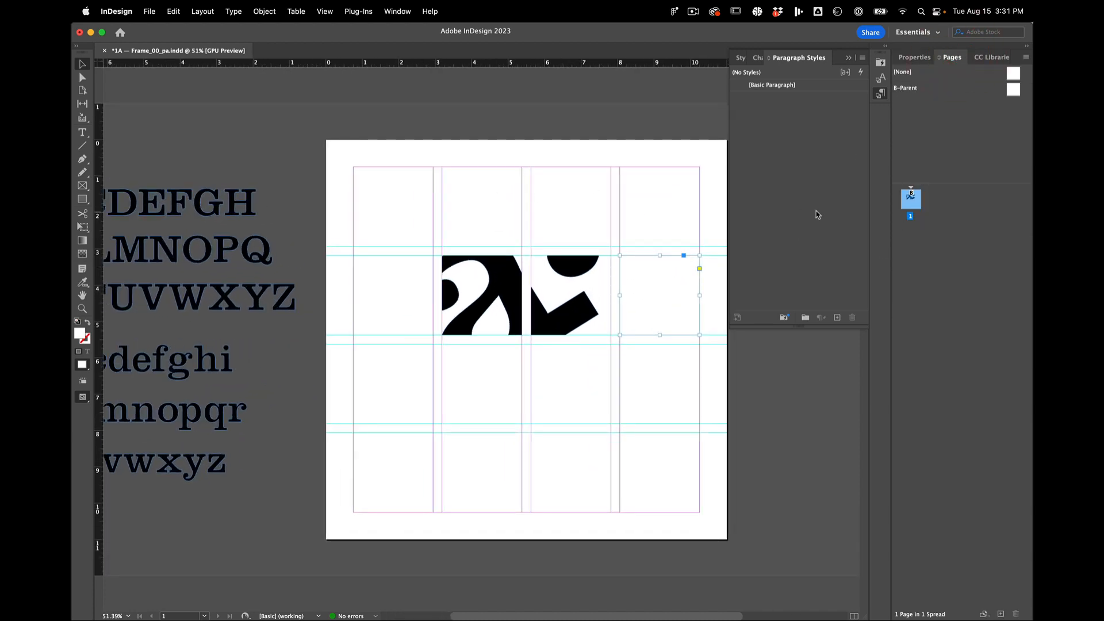
{"action": "key", "text": "alt"}
{"action": "left_click", "coordinate": [914, 202], "text": "alt"}
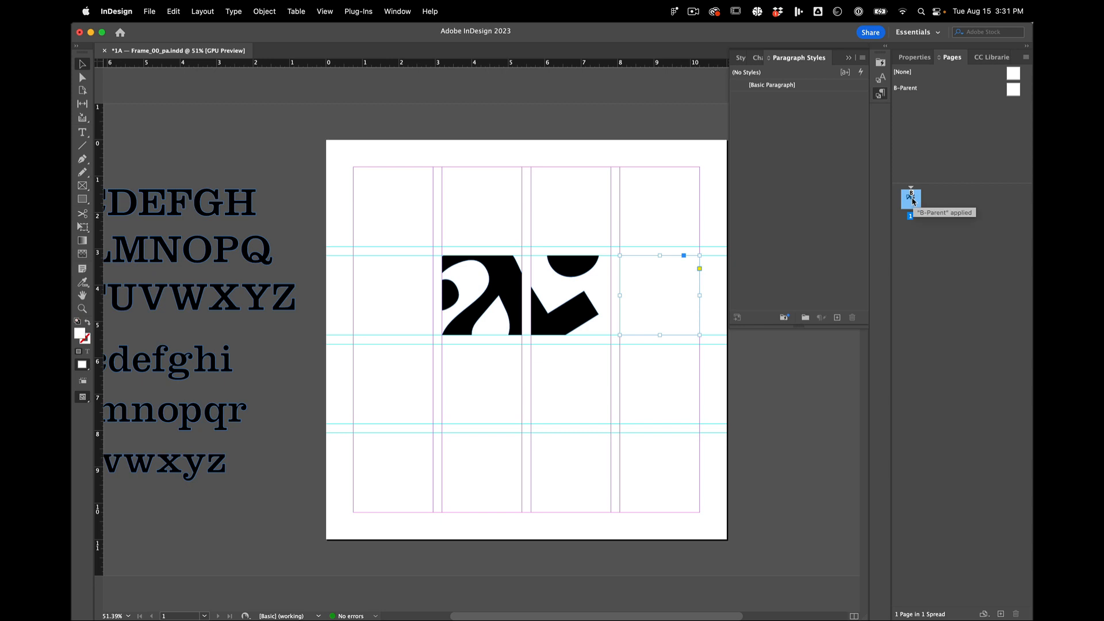
{"action": "key", "text": "alt"}
{"action": "left_click_drag", "start_coordinate": [932, 203], "coordinate": [934, 202]}
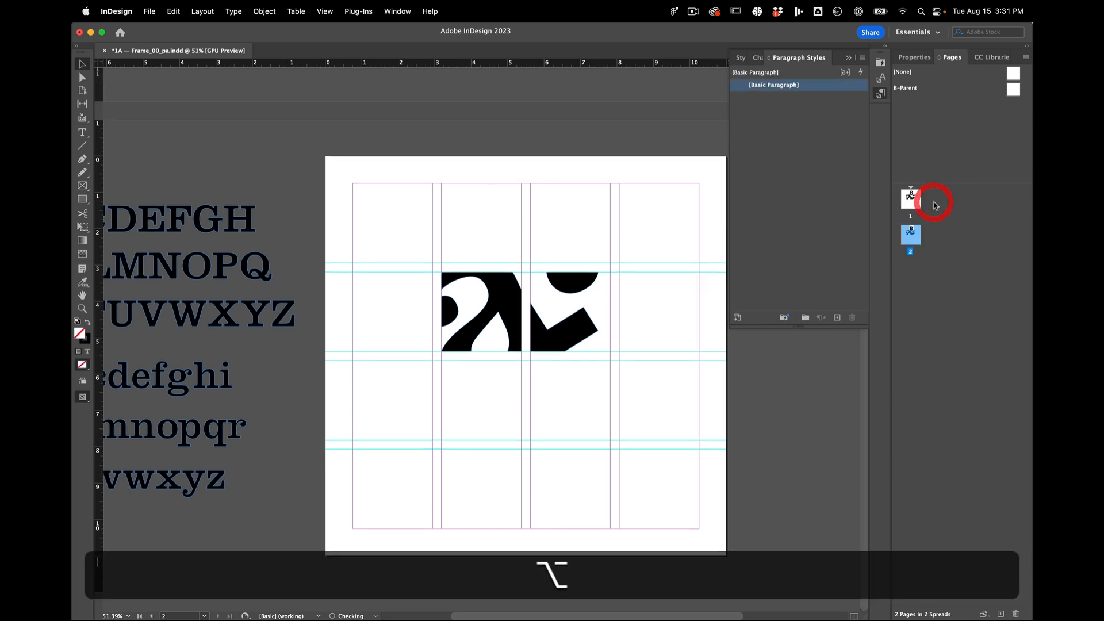
{"action": "double_click", "coordinate": [910, 198]}
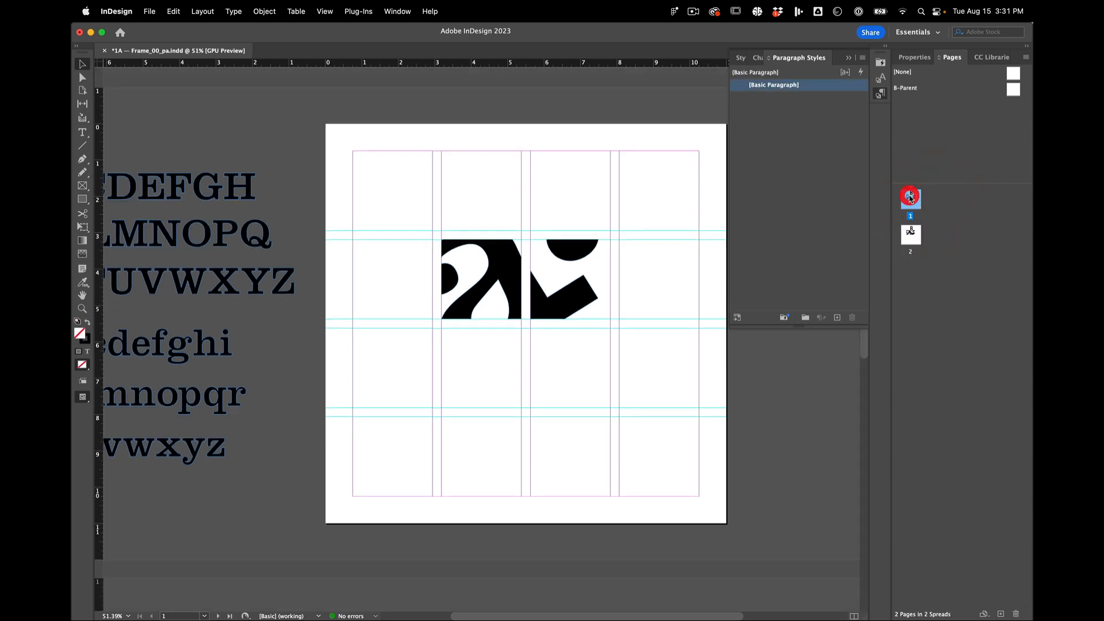
{"action": "left_click", "coordinate": [907, 236]}
{"action": "double_click", "coordinate": [907, 236]}
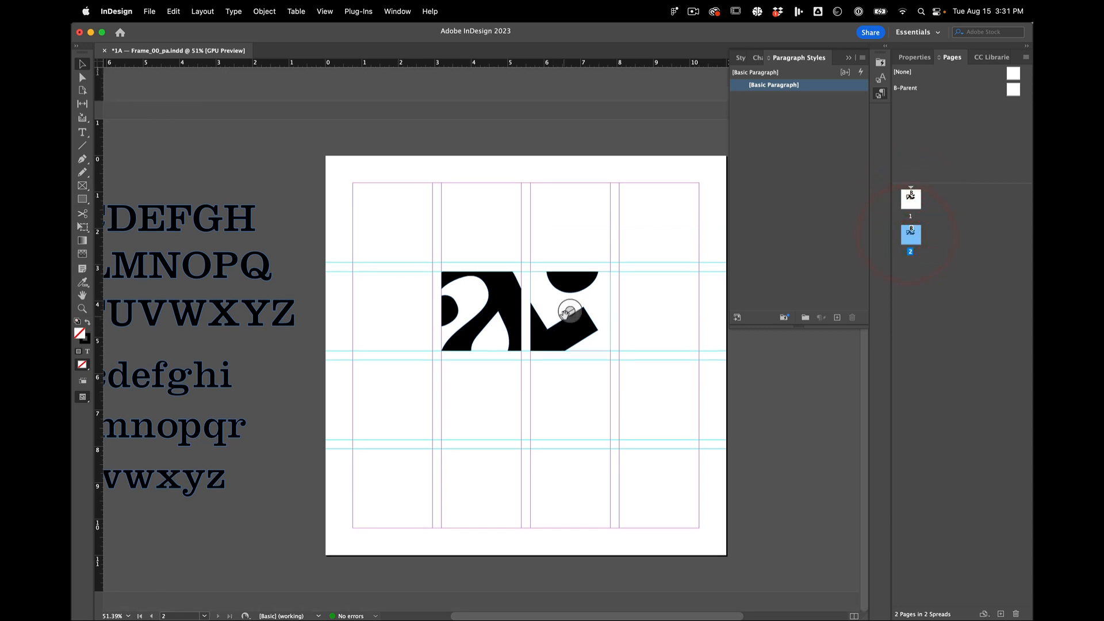
On page 2, rotate the f by 180° inside its frame, shift it up and left for a new crop, and deselect it.
{"action": "left_click", "coordinate": [570, 311]}
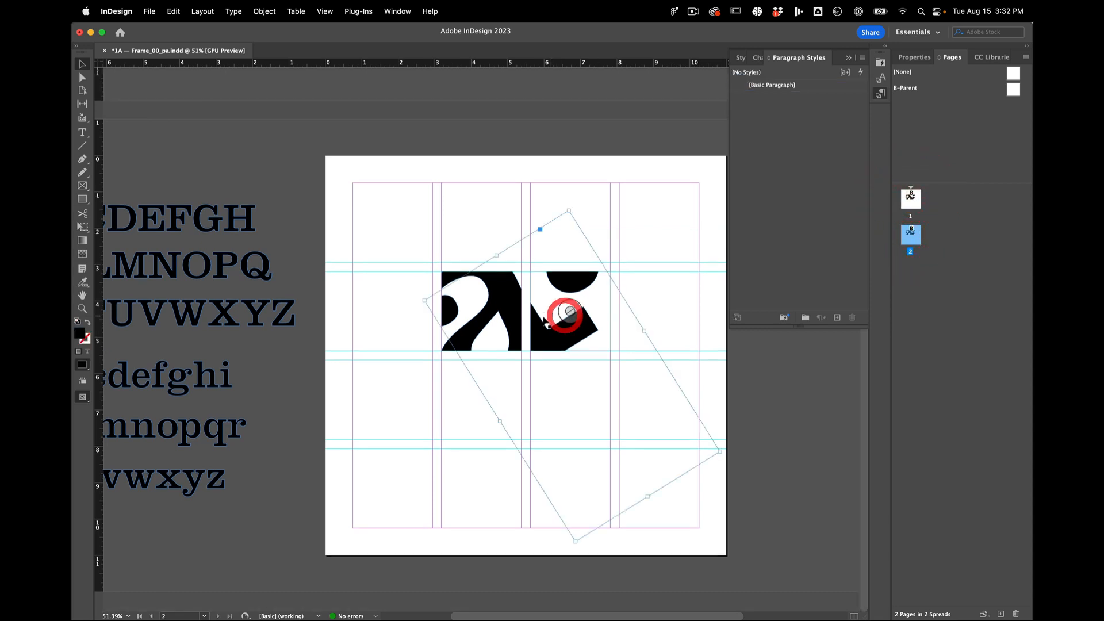
{"action": "left_click", "coordinate": [604, 129]}
{"action": "left_click", "coordinate": [561, 312]}
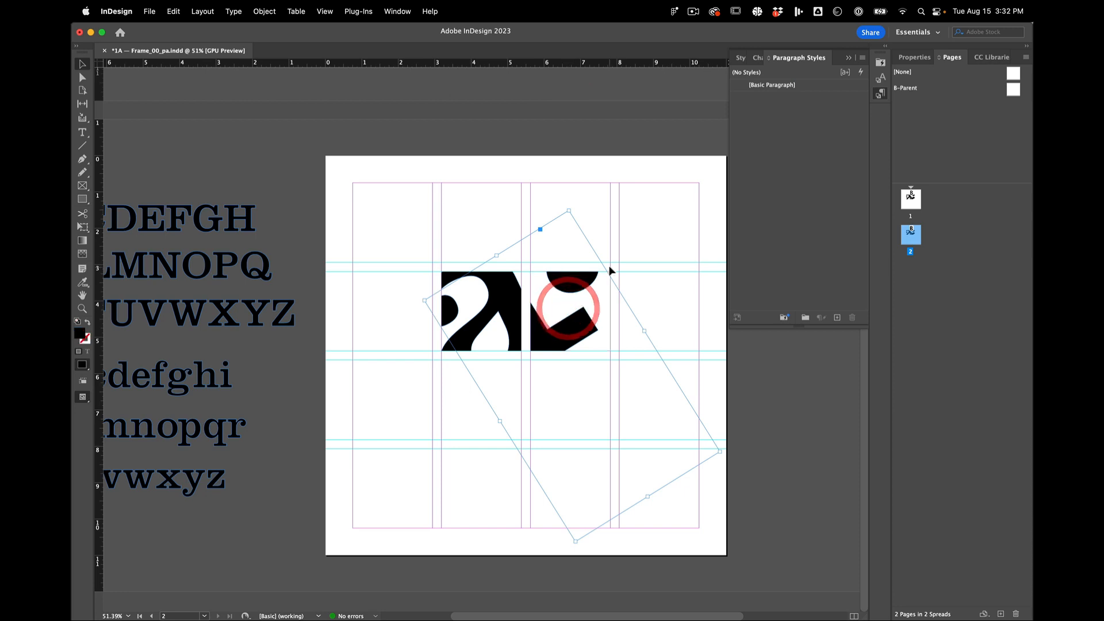
{"action": "left_click_drag", "start_coordinate": [572, 207], "coordinate": [570, 390]}
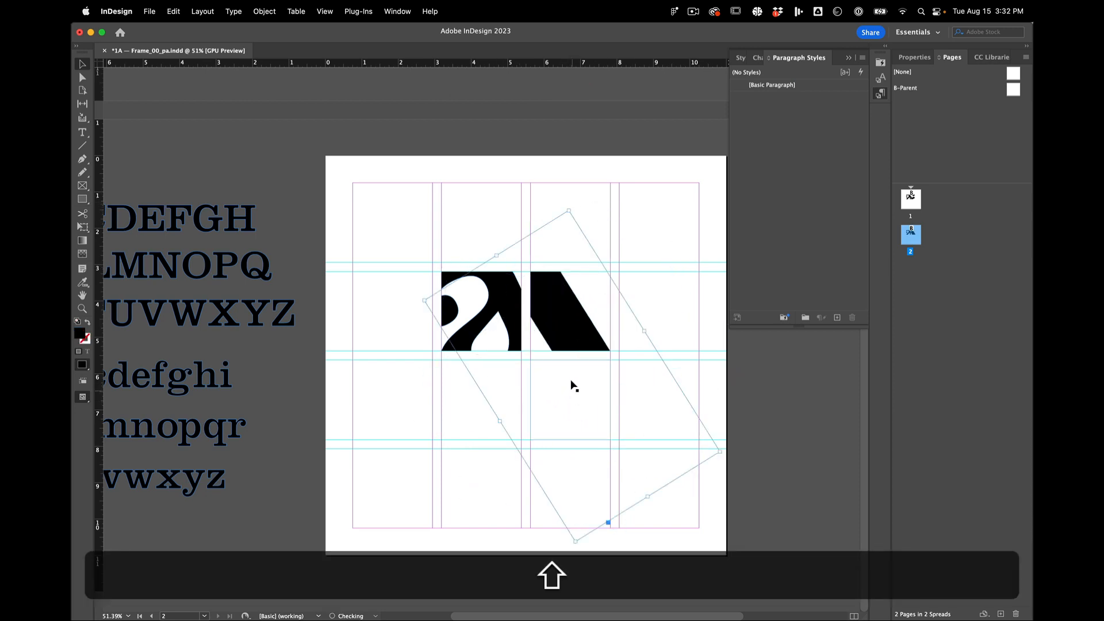
{"action": "mouse_move", "coordinate": [572, 323]}
{"action": "left_mouse_down"}
{"action": "mouse_move", "coordinate": [540, 296]}
{"action": "mouse_move", "coordinate": [561, 314]}
{"action": "left_mouse_up"}
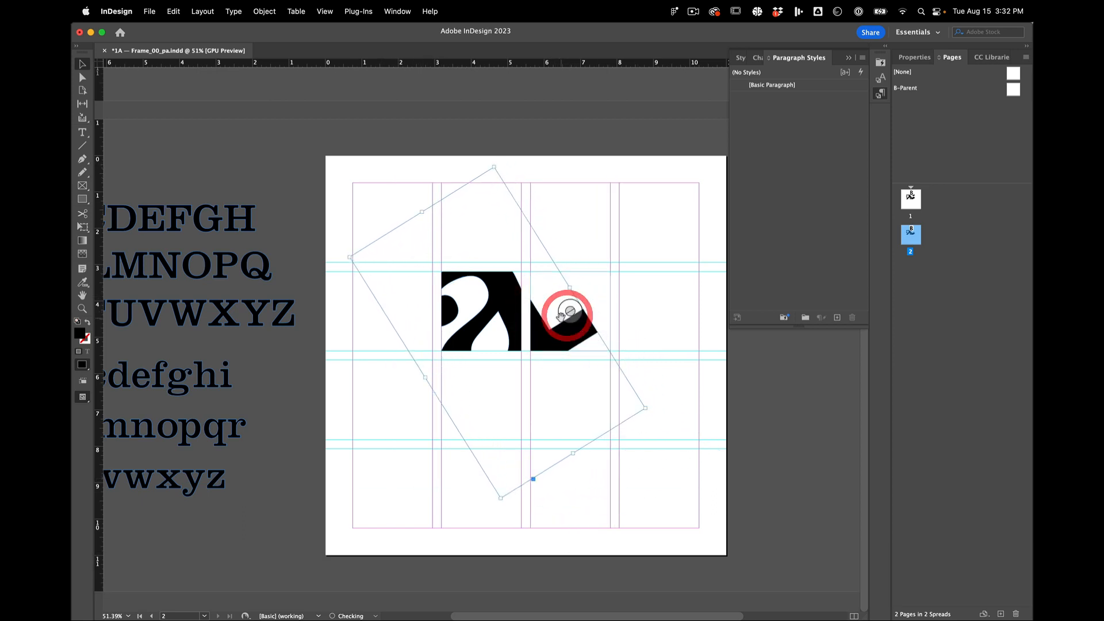
{"action": "left_click", "coordinate": [690, 141]}
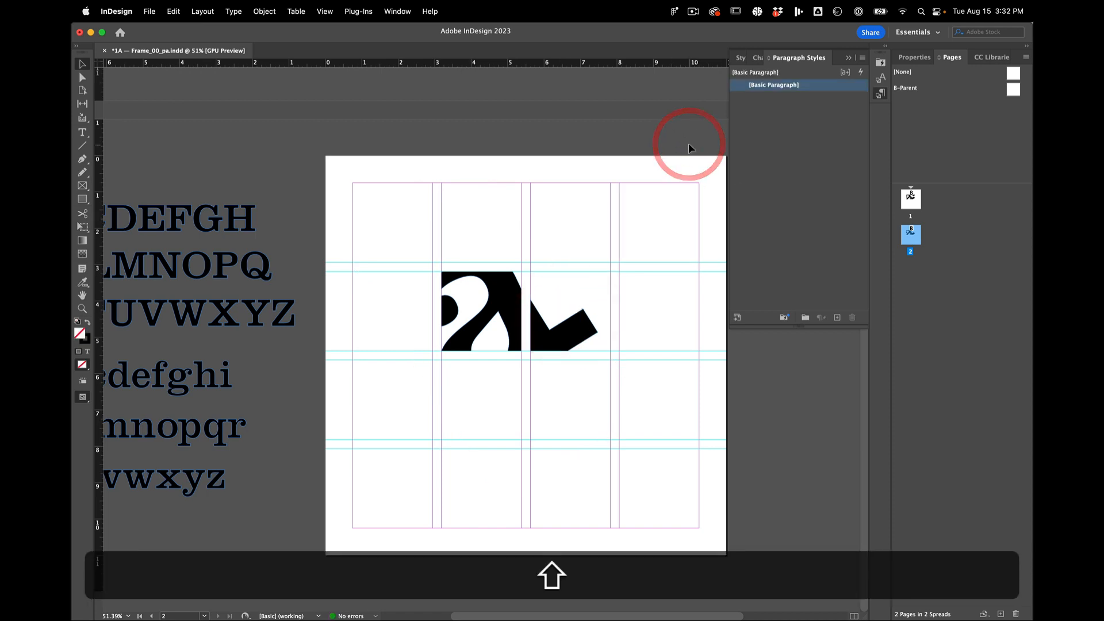
View page 2 in Presentation mode, return to the layout, and switch between Preview and Normal screen modes to examine the composition.
{"action": "key", "text": "shift+w"}
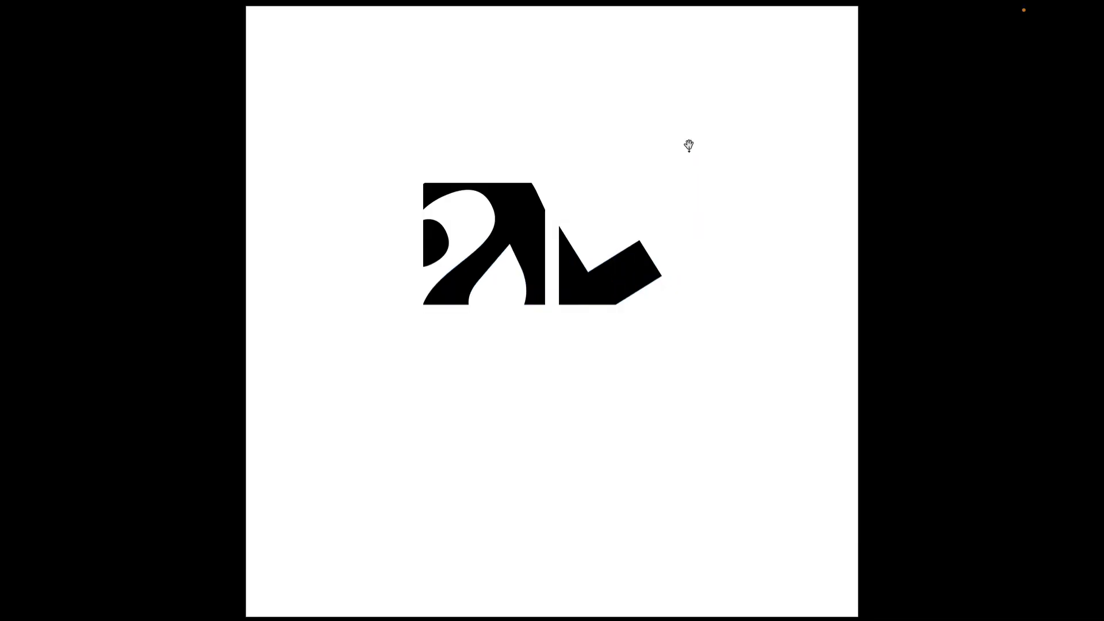
{"action": "key", "text": "Escape"}
{"action": "key", "text": "w"}
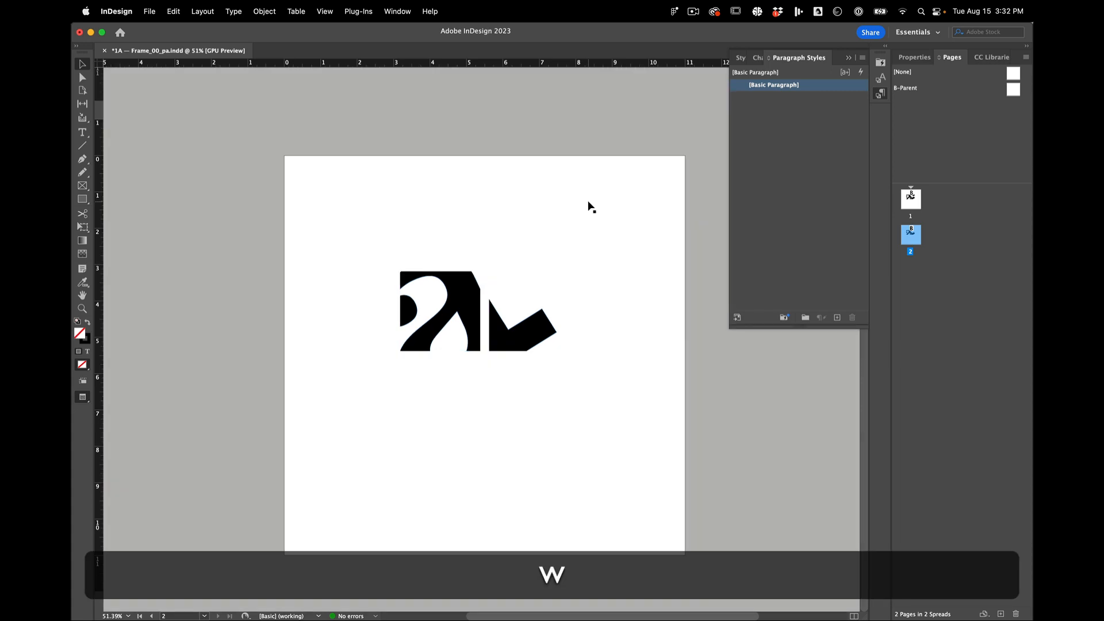
{"action": "key", "text": "w"}
{"action": "key", "text": "w"}
{"action": "key", "text": "w"}
{"action": "key", "text": "w"}
{"action": "key", "text": "w"}
{"action": "key", "text": "w"}
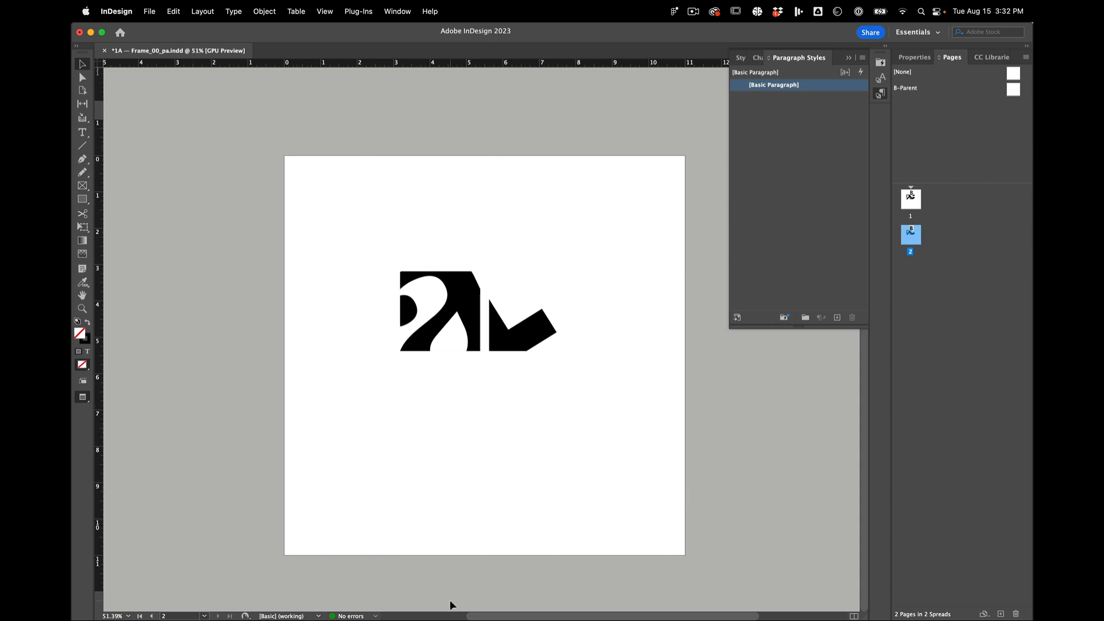
{"action": "key", "text": "w"}
Enter Presentation mode and flip between pages 1 and 2 to compare the two compositions.
{"action": "key", "text": "shift+w"}
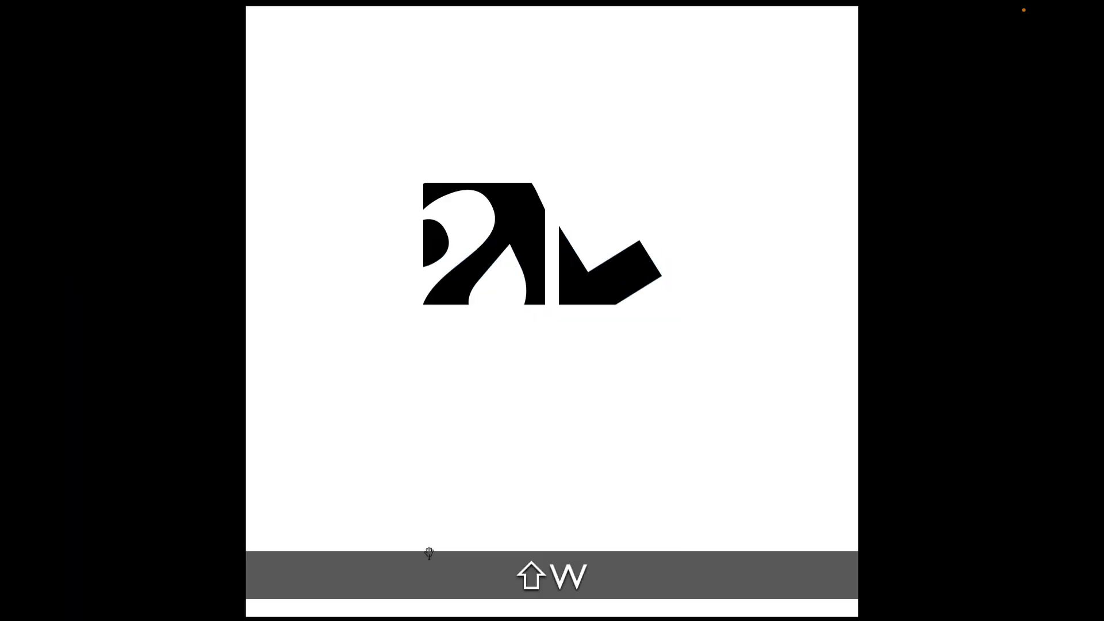
{"action": "key", "text": "Left"}
{"action": "key", "text": "Right"}
{"action": "key", "text": "Left"}
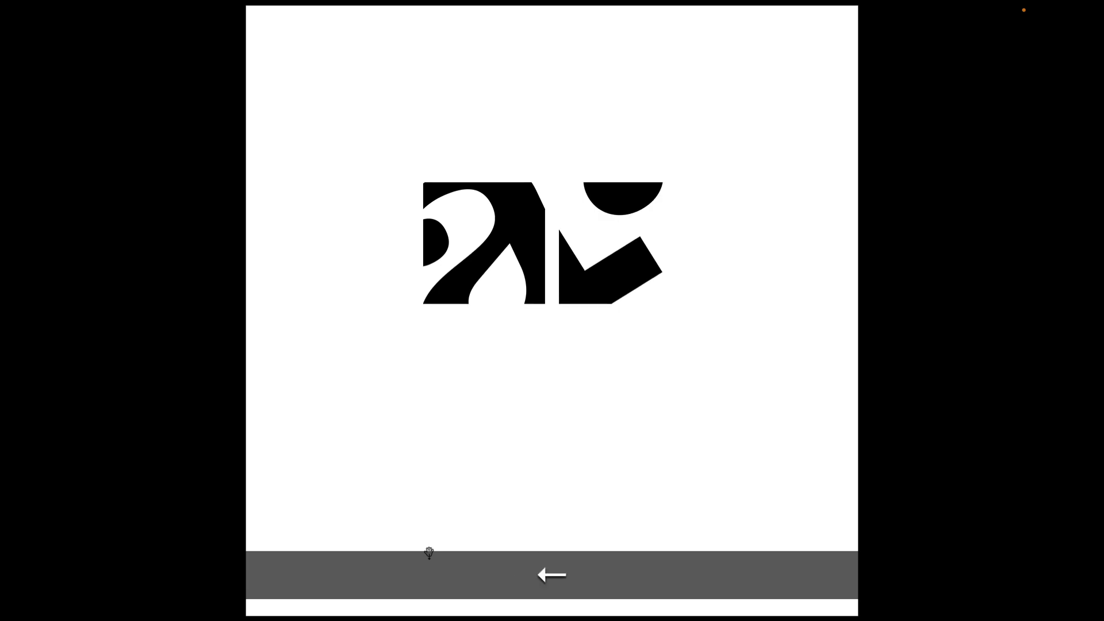